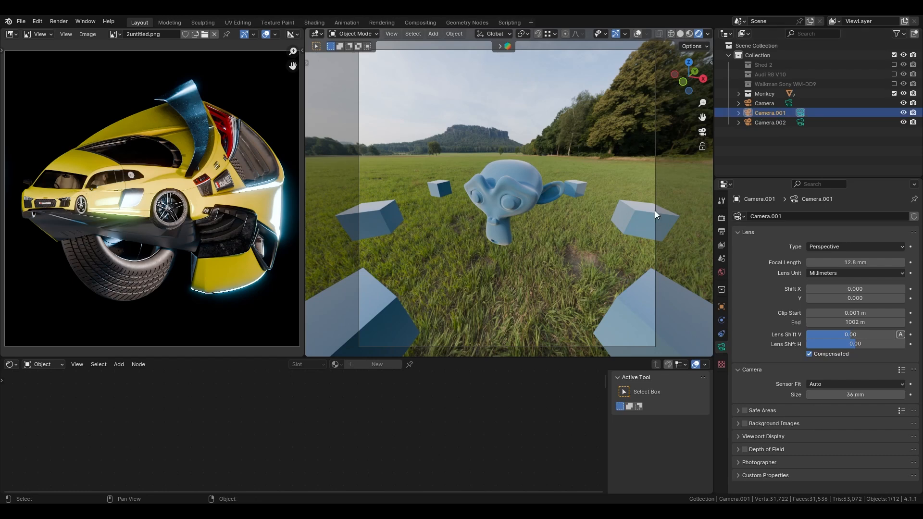
Check the lens types offered for Camera.001, keeping Perspective
left_click(829, 247)
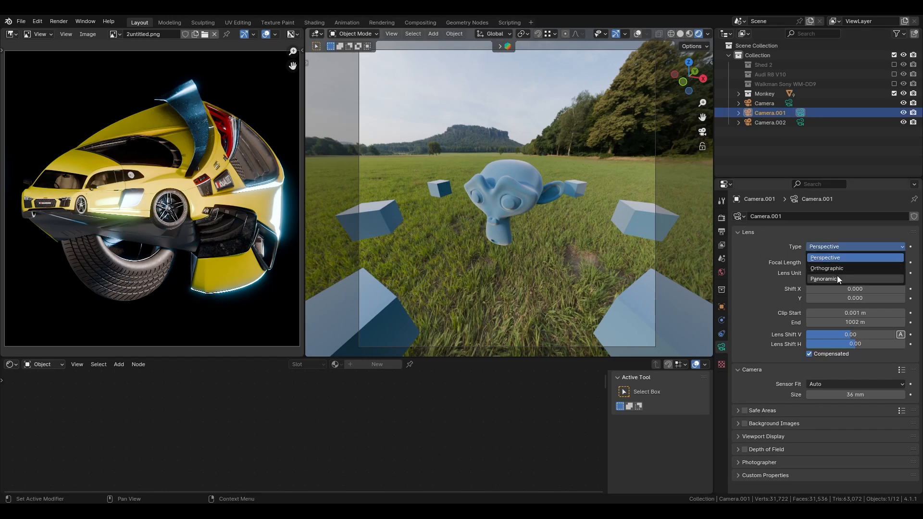
left_click(843, 255)
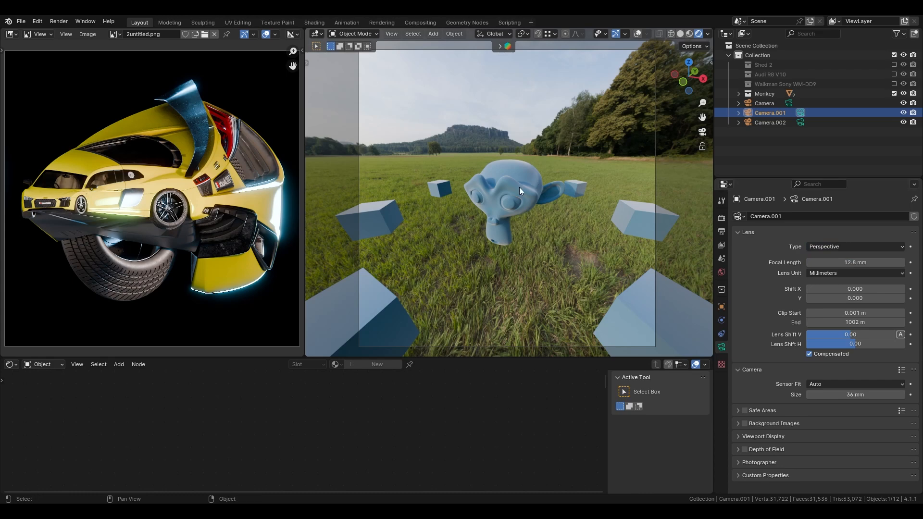
Try moving the small cube beside the monkey head across the horizontal plane in the perspective camera view, and cancel the move
left_click(443, 194)
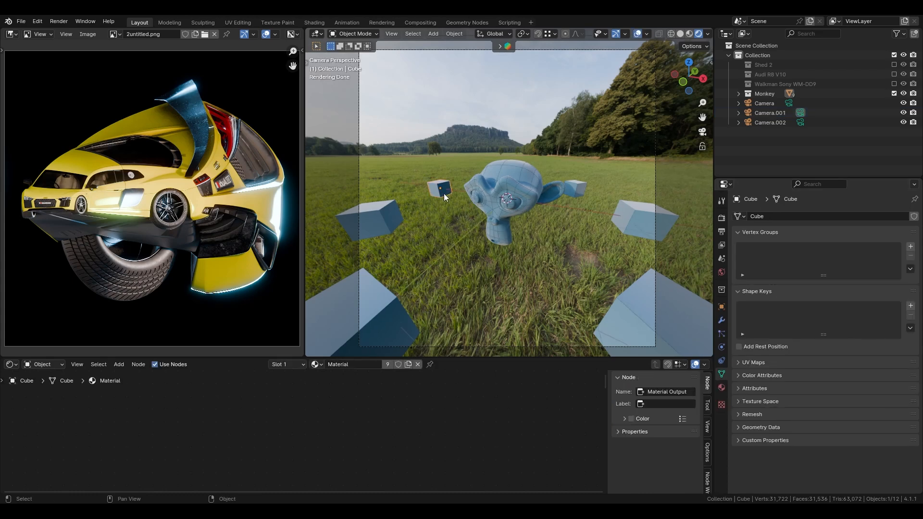
key("g")
key("shift+z")
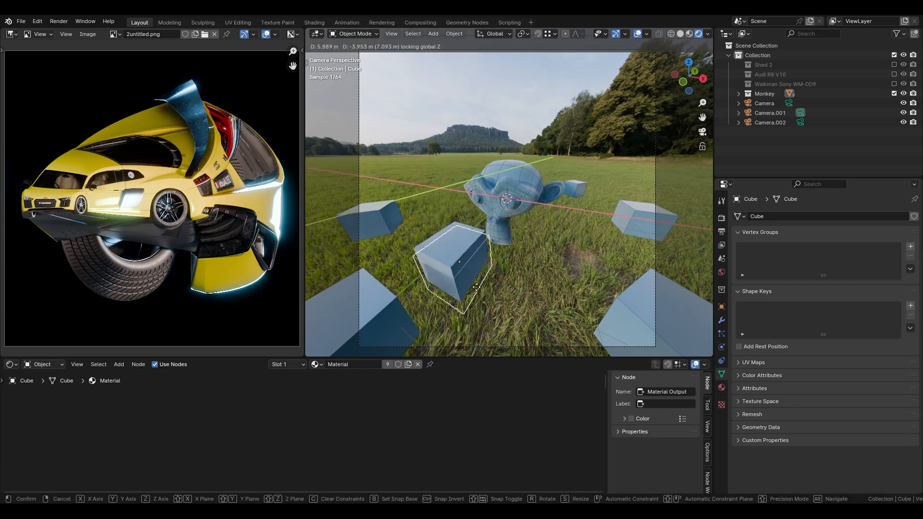
right_click(489, 310)
Try moving the monkey head across the horizontal plane in the perspective camera view, and cancel the move
left_click(493, 215)
key("g")
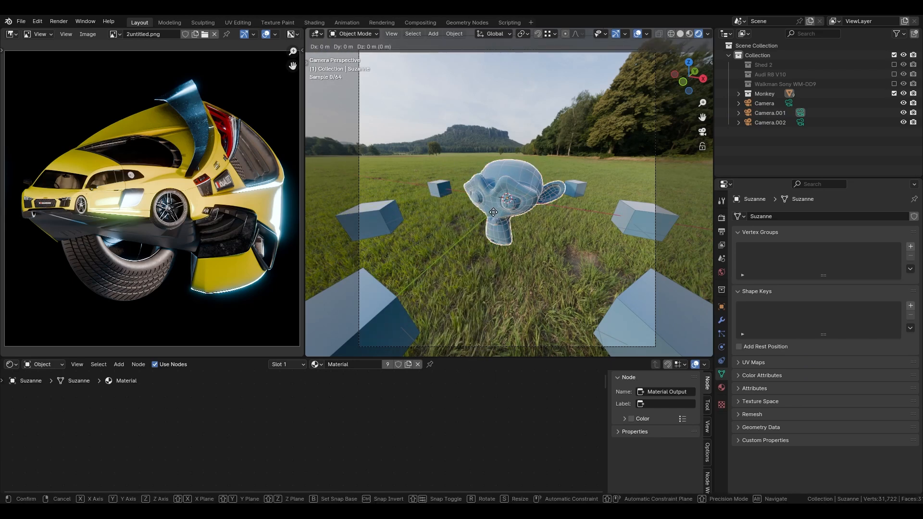
key("shift+z")
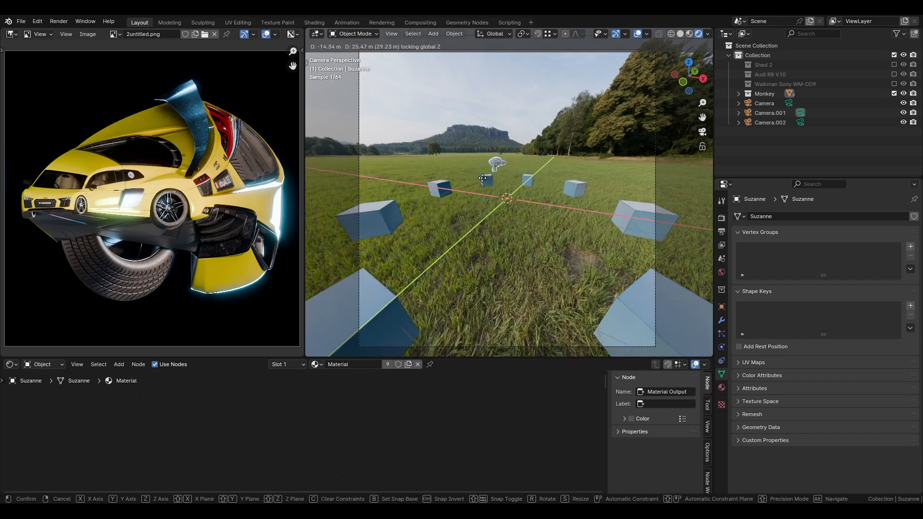
right_click(490, 250)
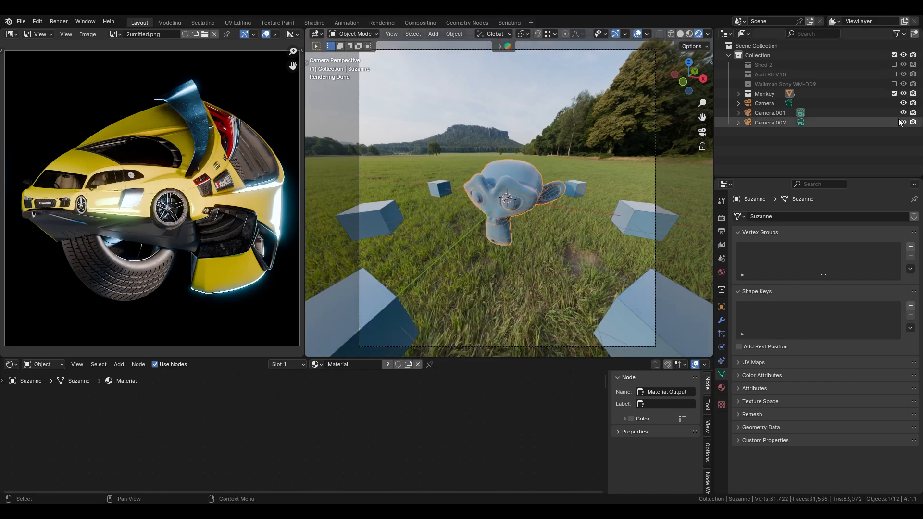
Switch to the orthographic Camera and twice try moving the monkey head across the horizontal plane, cancelling the moves
left_click(788, 103)
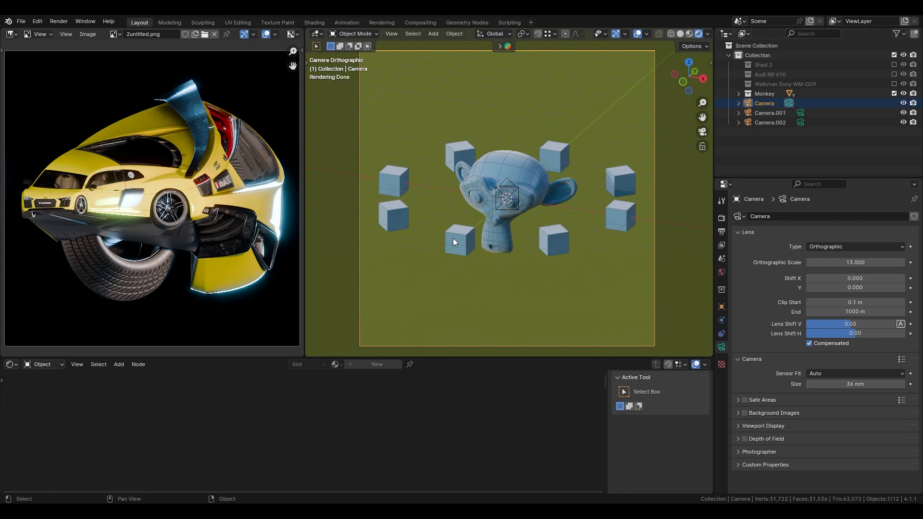
left_click(510, 242)
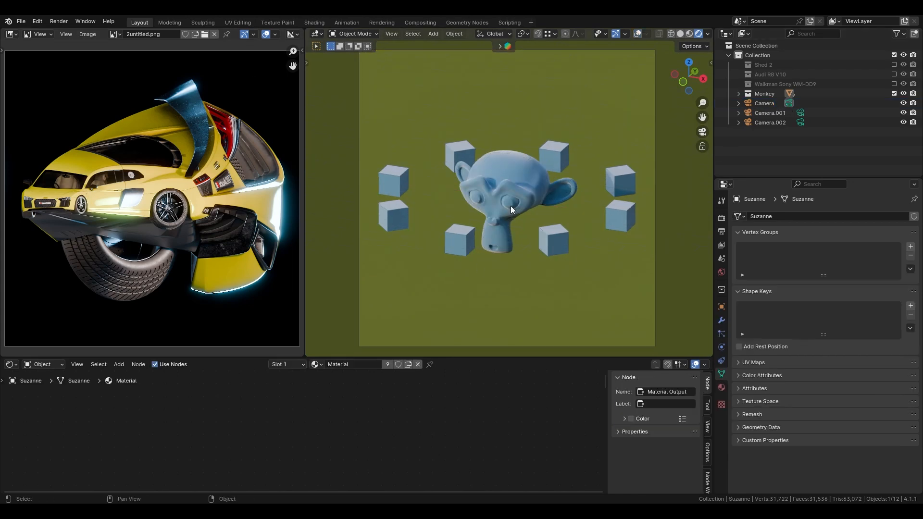
key("g")
key("shift+z")
right_click(504, 172)
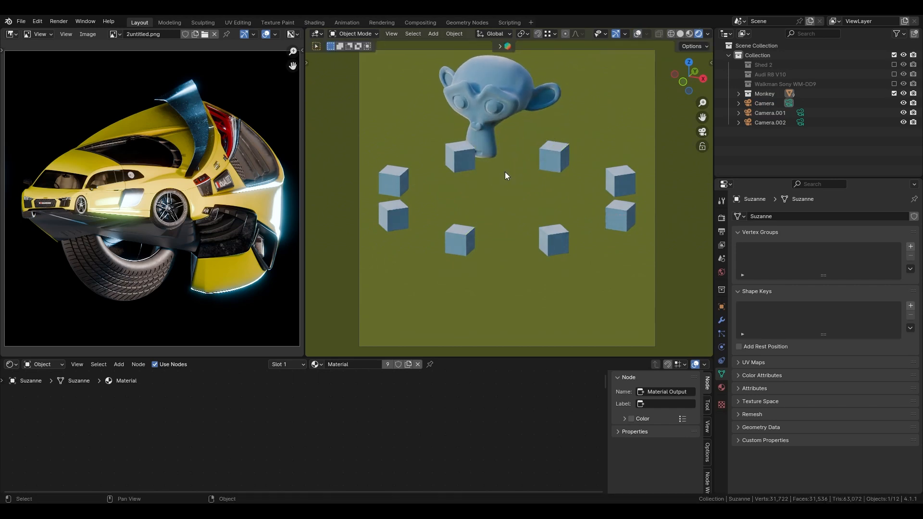
key("g")
key("shift+z")
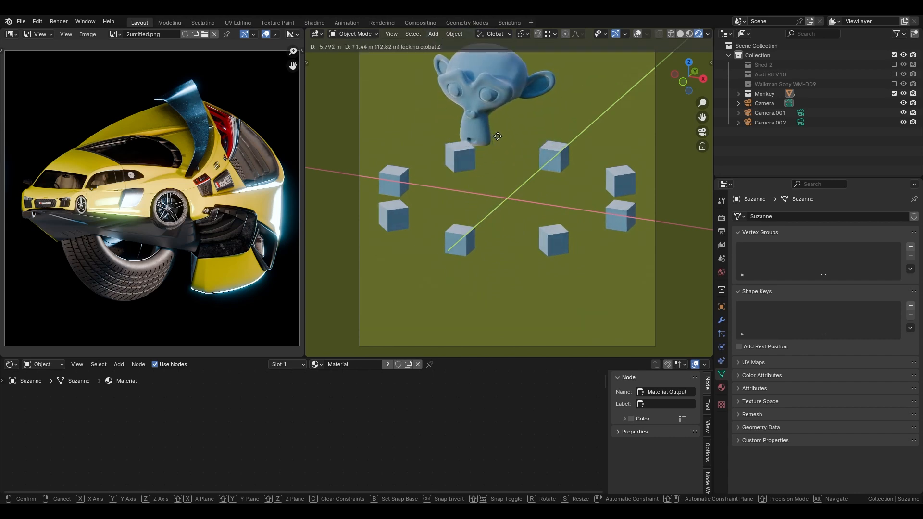
right_click(497, 140)
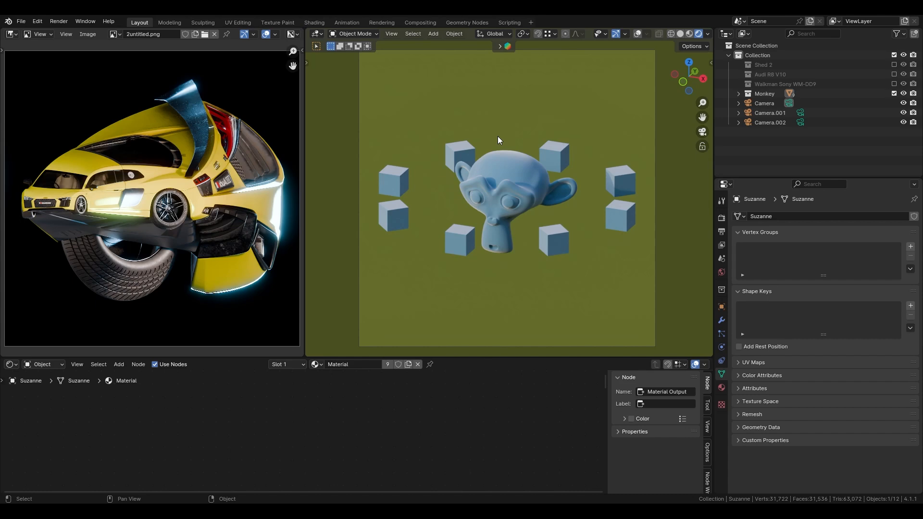
View the scene through Camera.001 again and make the panoramic Camera.002 the active scene camera
left_click(800, 112)
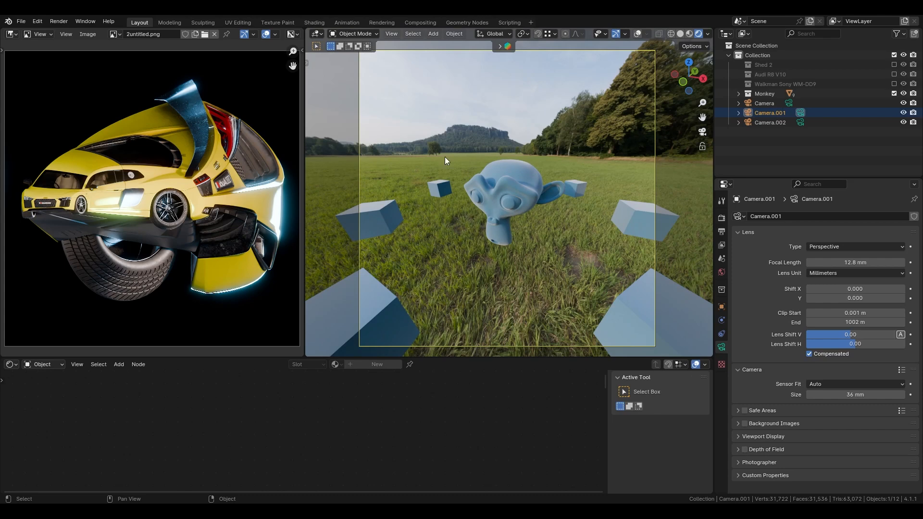
left_click(776, 122)
left_click(796, 122)
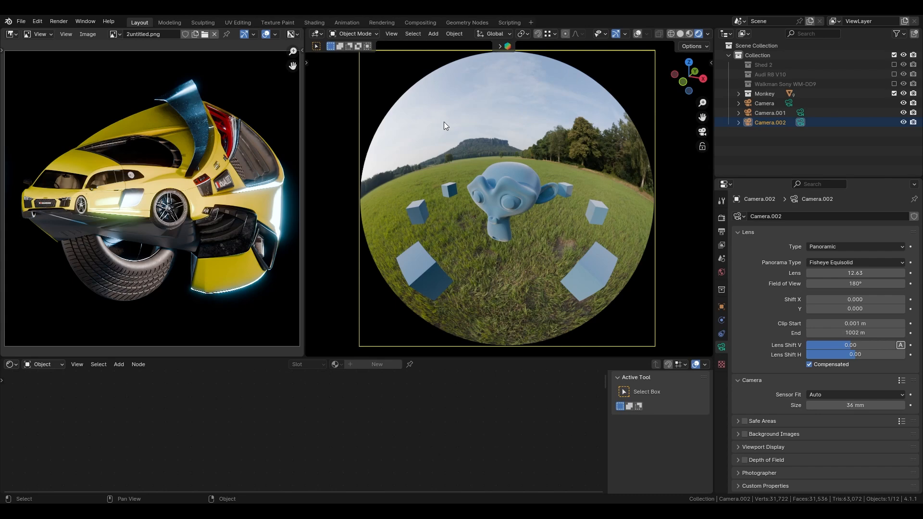
Examine the front of the yellow car up close in the 2untitled.png render
scroll(135, 226, "up", 6)
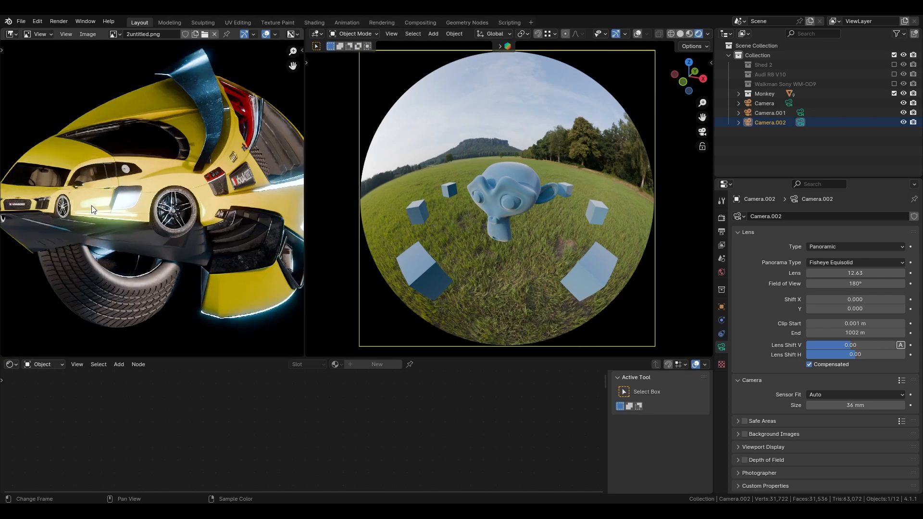
scroll(137, 232, "up", 1)
middle_click_drag(137, 233, 186, 192)
scroll(144, 252, "down", 2)
scroll(130, 253, "up", 2)
scroll(168, 254, "up", 1)
scroll(168, 253, "up", 1)
scroll(206, 164, "down", 1)
scroll(155, 206, "up", 1)
middle_click_drag(167, 232, 180, 218)
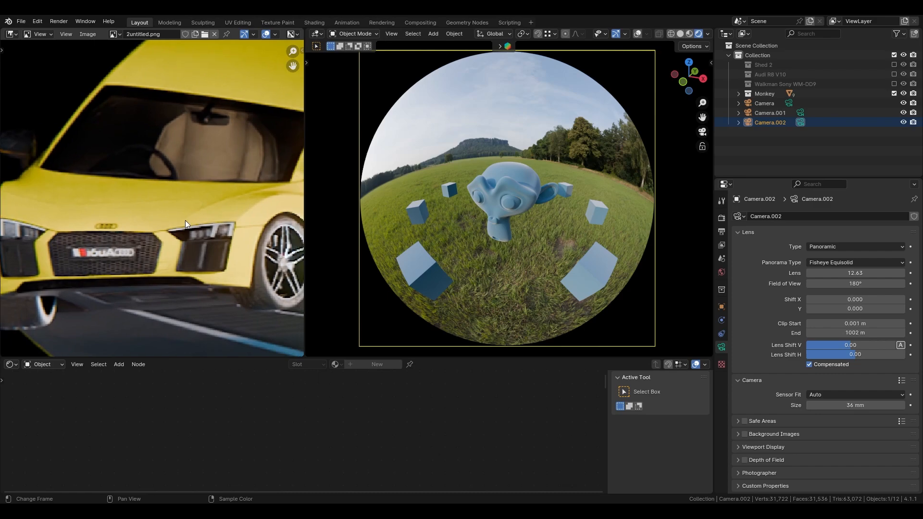
Maximize the 2untitled.png render, examine its distortion from the car's front to its rear and tyre, and restore the layout
key("ctrl+space")
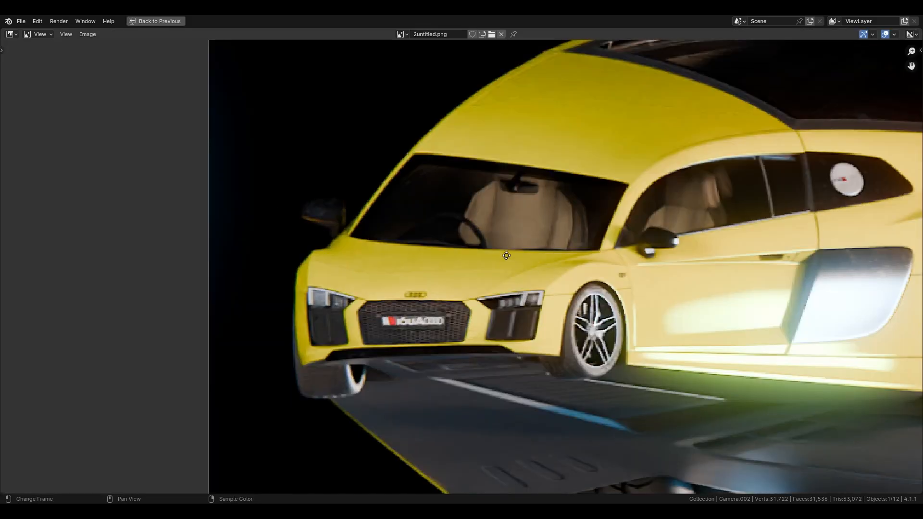
middle_click_drag(525, 270, 414, 239)
scroll(415, 239, "up", 2)
middle_click_drag(316, 244, 361, 283)
scroll(362, 284, "up", 1)
scroll(361, 284, "down", 2)
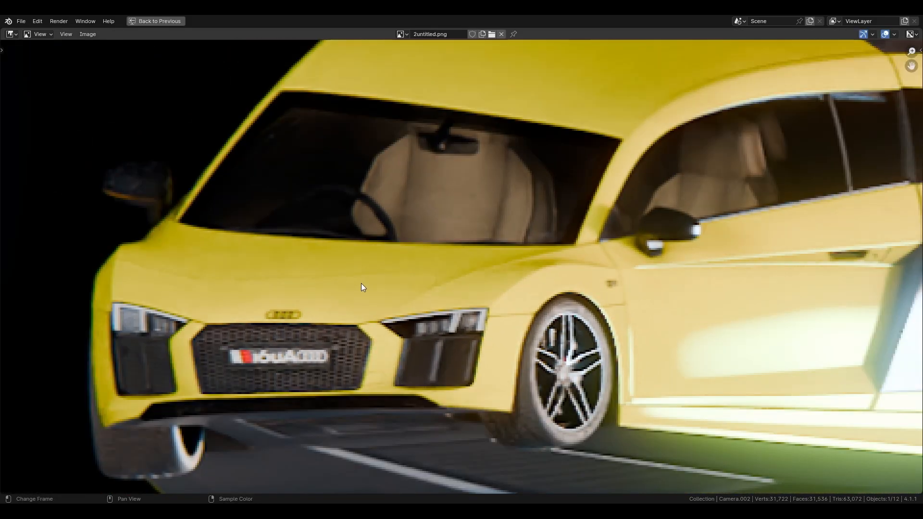
scroll(385, 264, "down", 1)
middle_click_drag(469, 272, 395, 260)
scroll(451, 262, "down", 1)
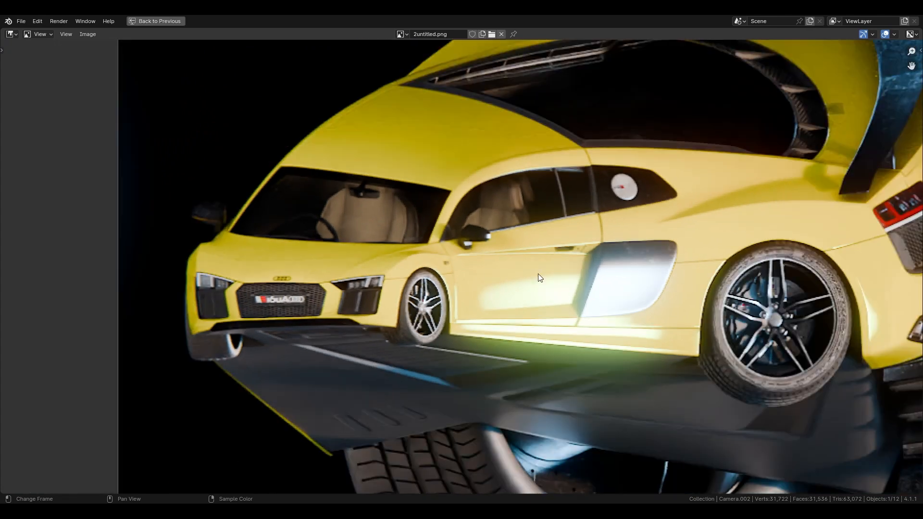
middle_click_drag(551, 270, 463, 263)
scroll(462, 262, "down", 1)
middle_click_drag(531, 278, 556, 272)
scroll(469, 261, "down", 1)
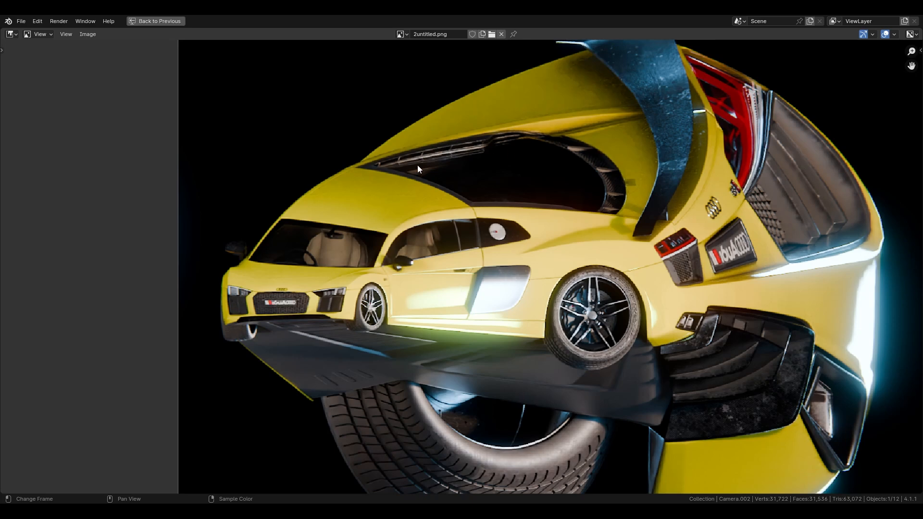
middle_click_drag(488, 384, 465, 323)
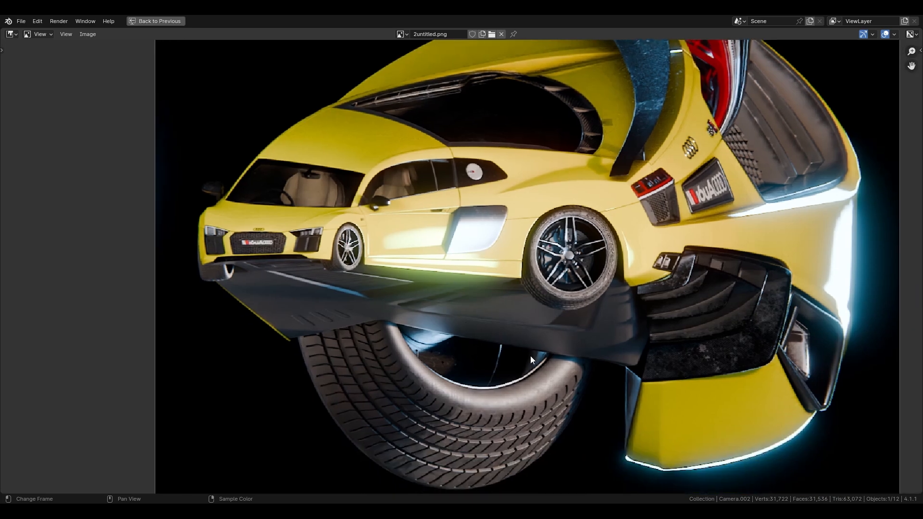
middle_click_drag(473, 300, 392, 330)
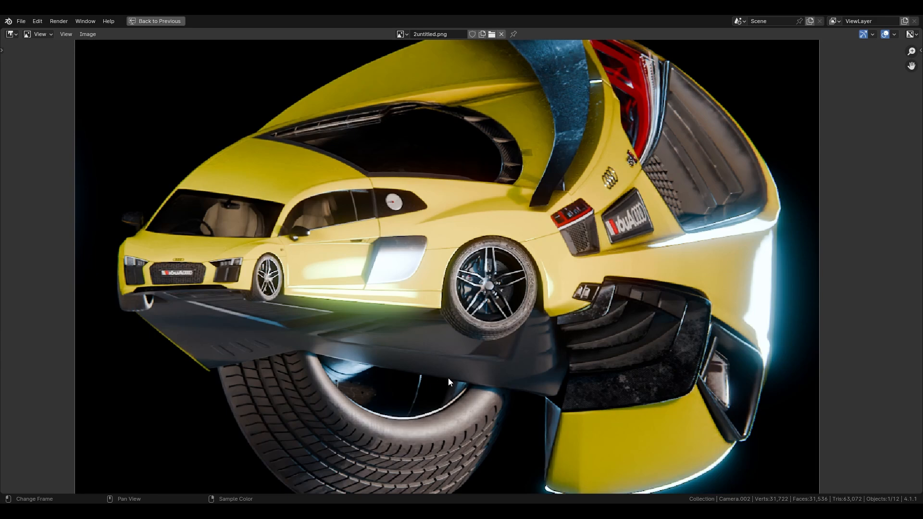
key("ctrl+space")
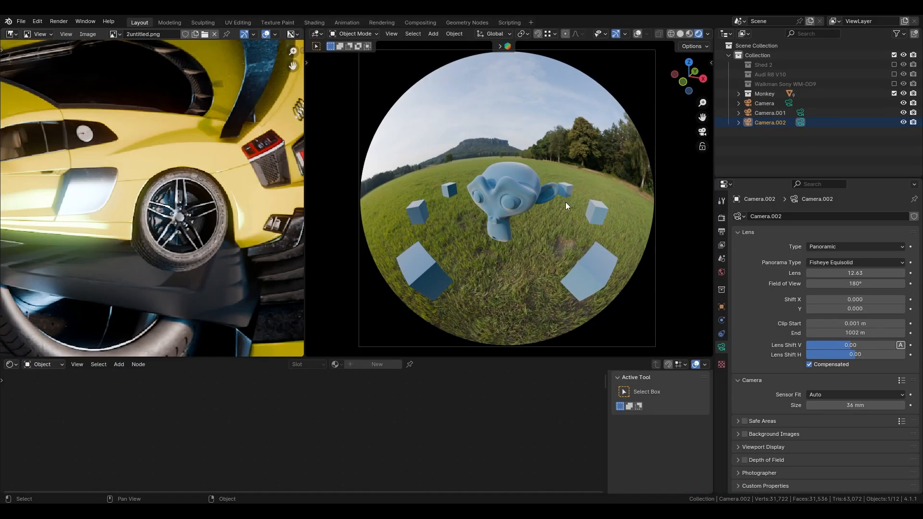
Look around the scene through Camera.002 with walk navigation, and fit the whole 2untitled.png render back into view
left_click(771, 124)
key("shift+grave")
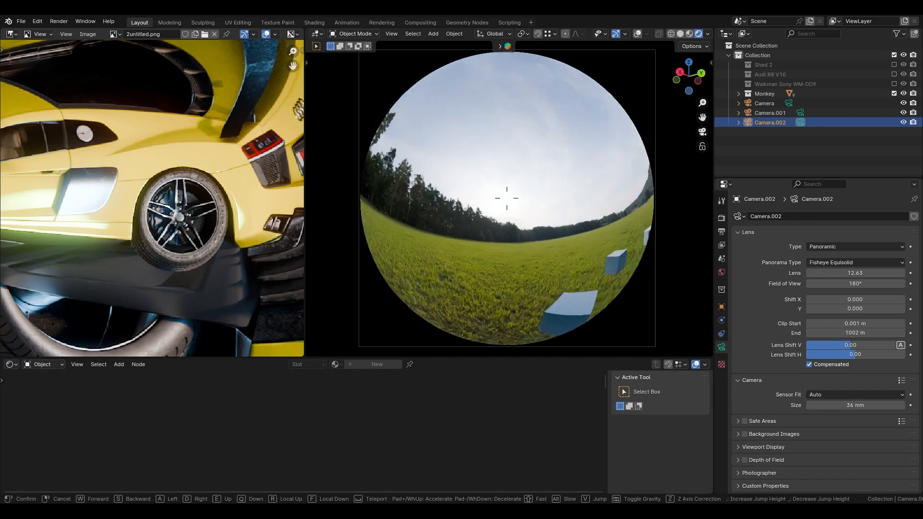
left_click(473, 223)
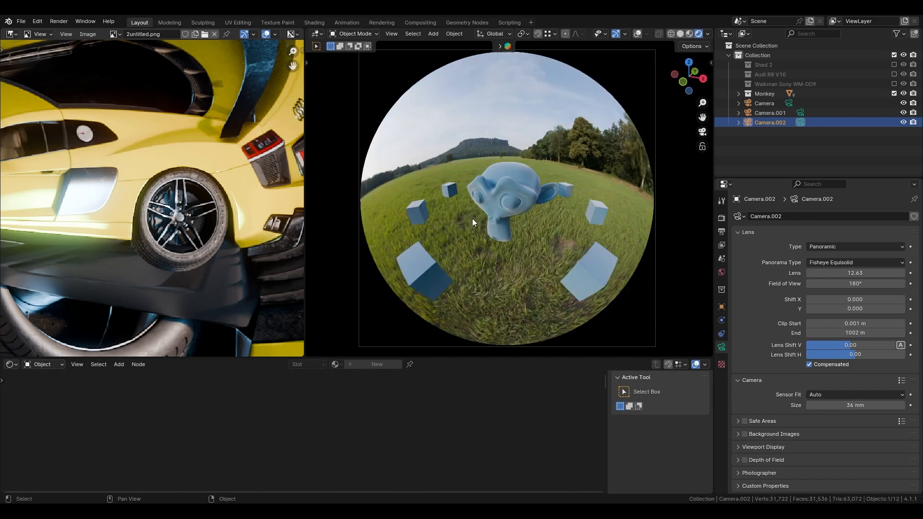
scroll(132, 194, "down", 8)
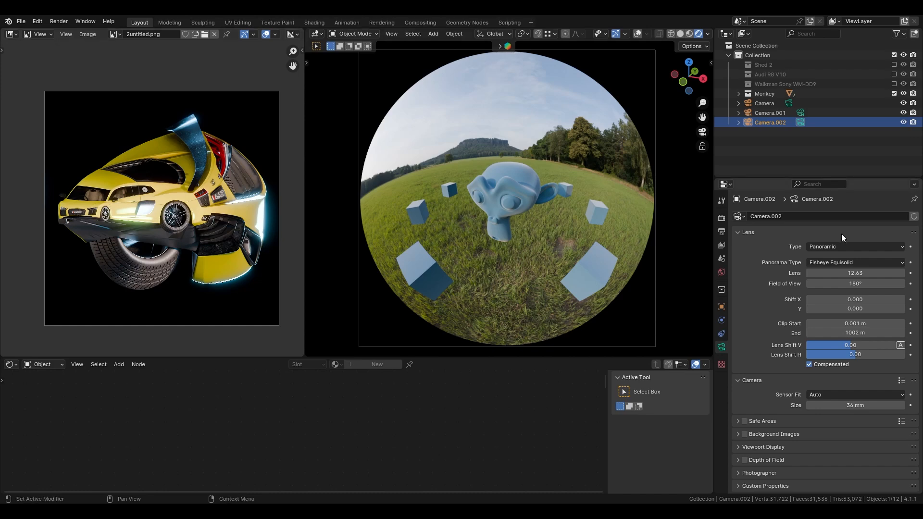
Check the lens types offered for Camera.002, keeping Panoramic
left_click(858, 248)
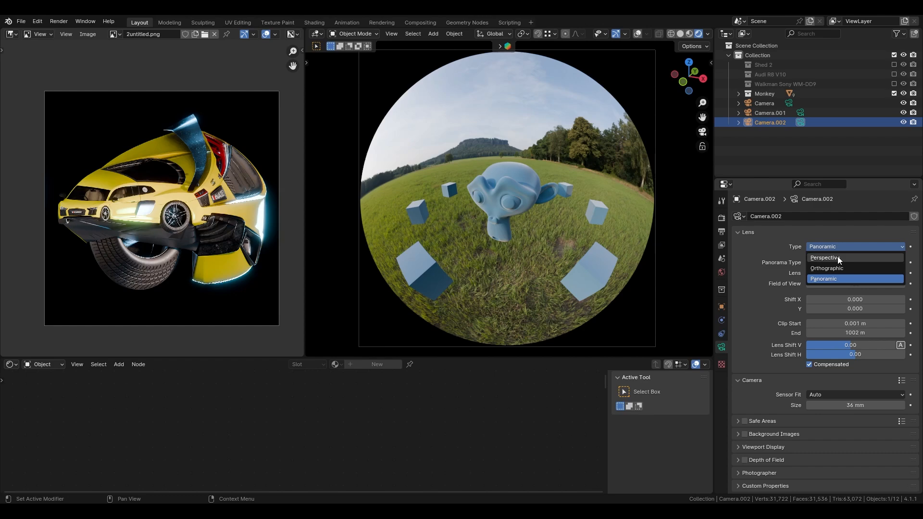
left_click(832, 281)
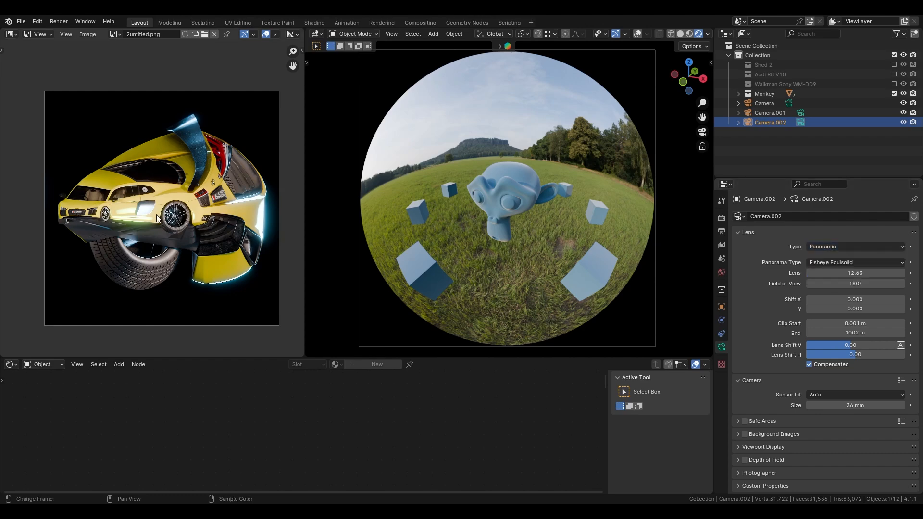
Display 3untitled.jpg in the image editor, maximize it and examine the stretched car front, side windows and wheels up close
left_click(115, 34)
left_click(153, 99)
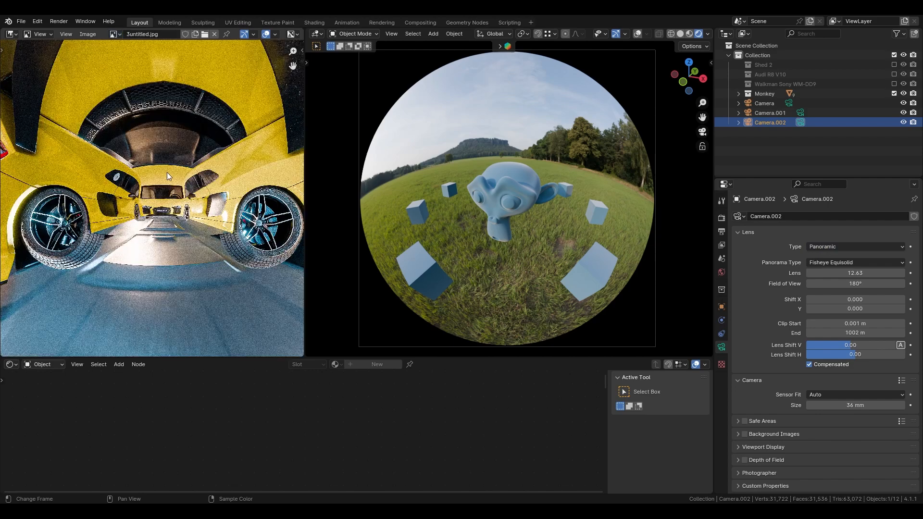
scroll(167, 176, "up", 6)
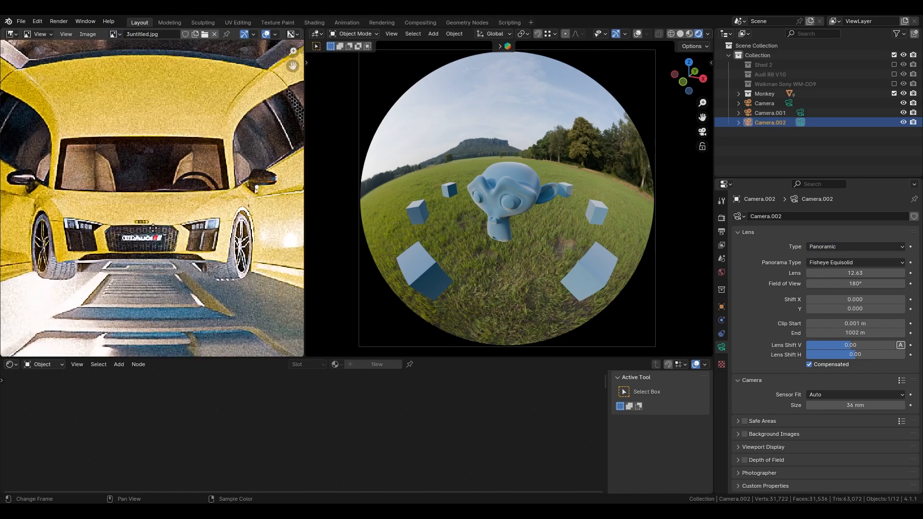
key("ctrl+space")
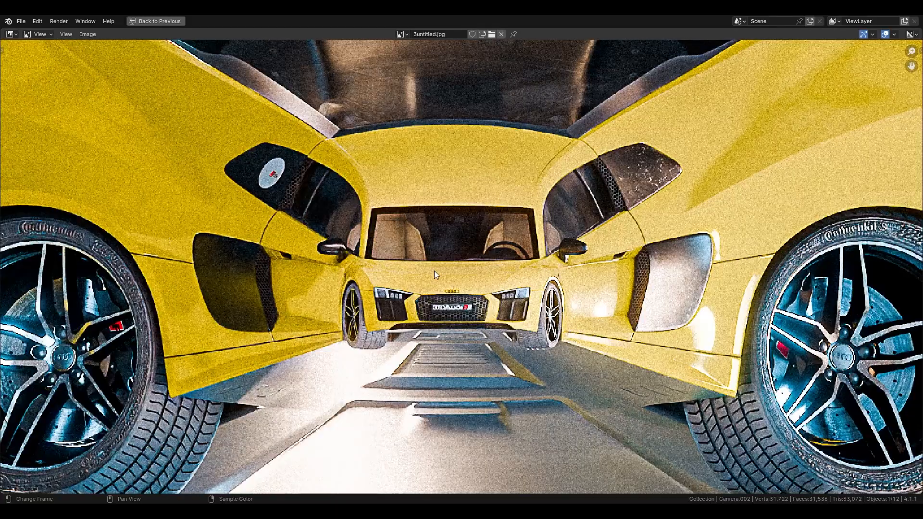
scroll(434, 270, "up", 2)
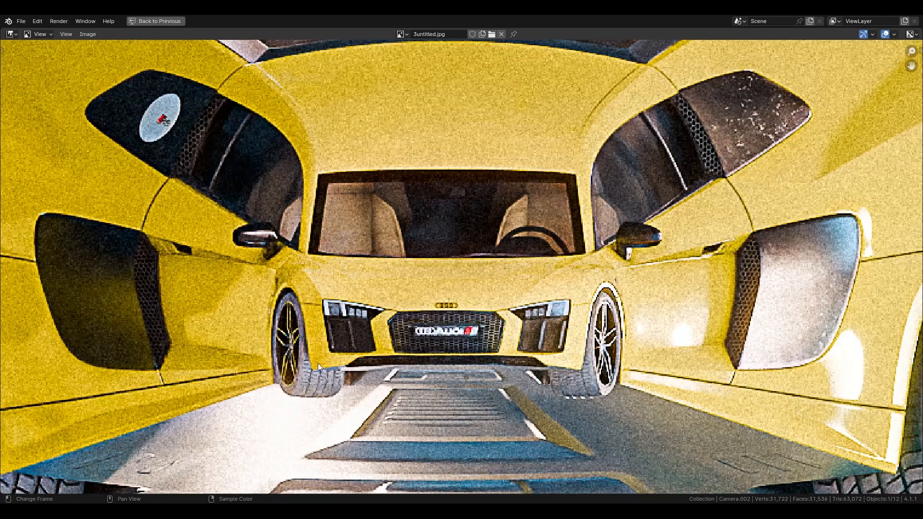
scroll(457, 336, "up", 4)
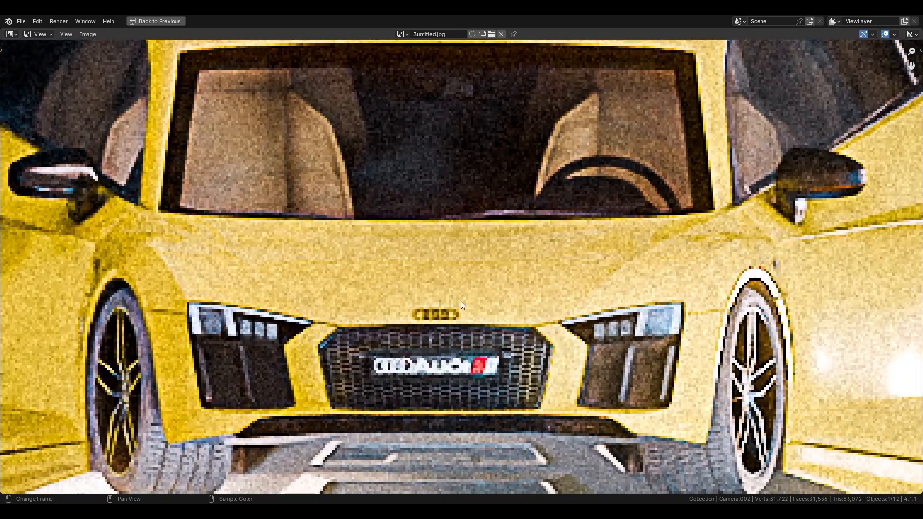
scroll(461, 301, "down", 1)
scroll(458, 249, "down", 1)
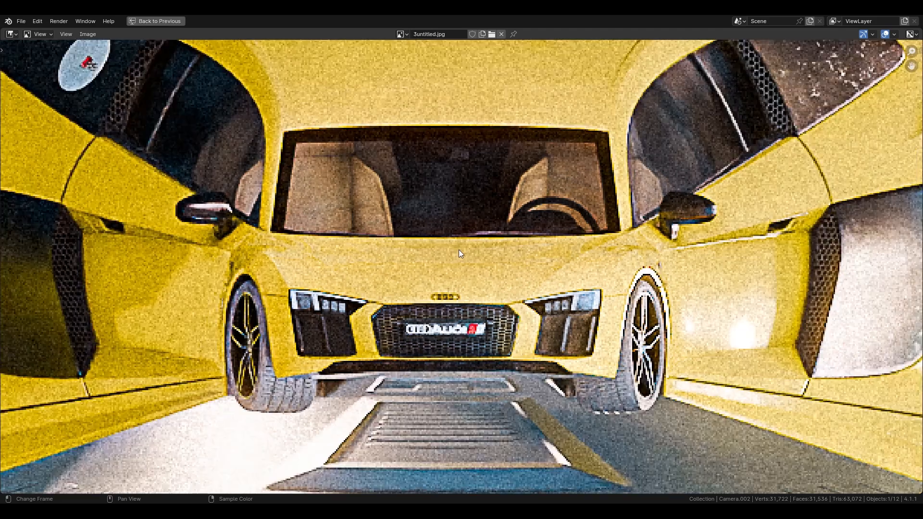
middle_click_drag(340, 248, 340, 226)
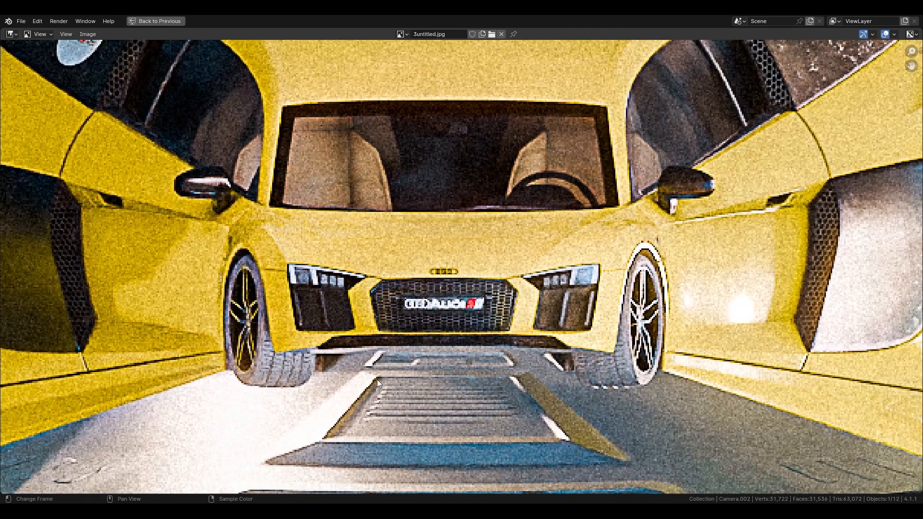
Examine the maximized 3untitled.jpg render from the windscreen and side windows outwards to the wheels and tail lights
middle_click_drag(445, 127, 458, 214)
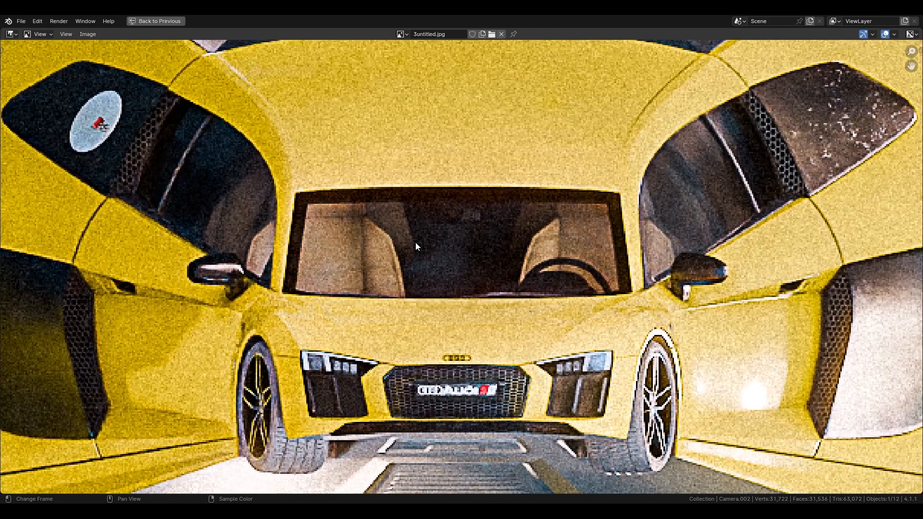
scroll(452, 315, "down", 2)
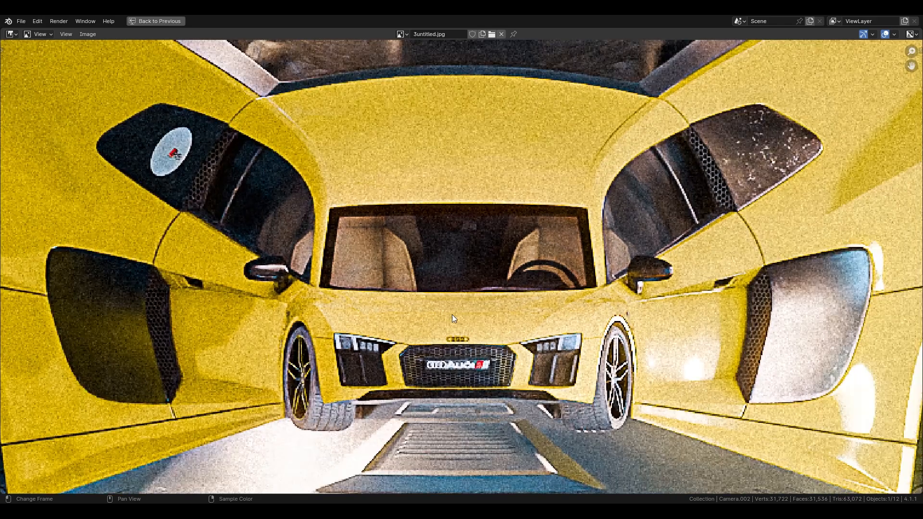
scroll(171, 394, "down", 1)
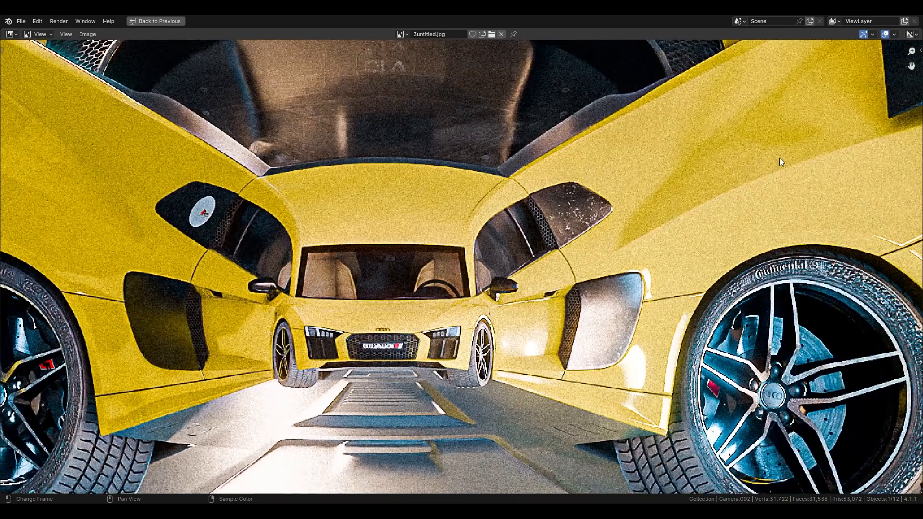
middle_click_drag(616, 295, 613, 254)
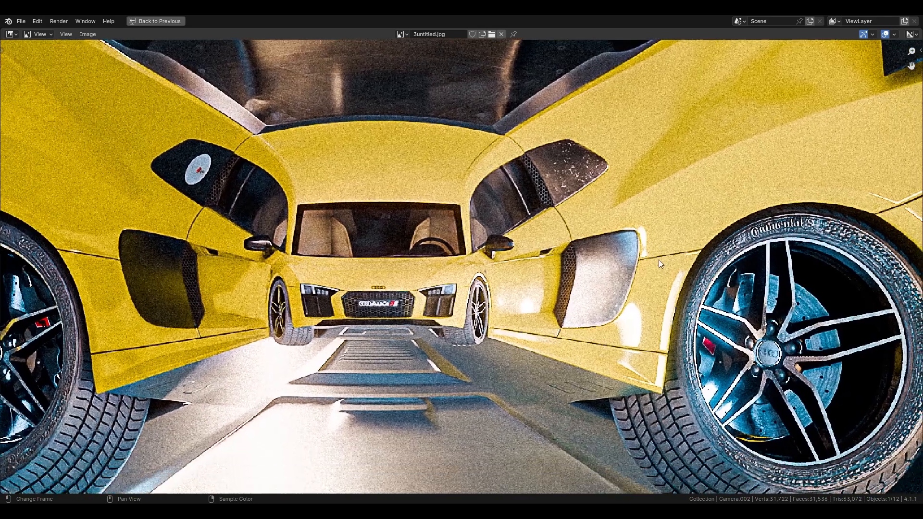
middle_click_drag(157, 331, 361, 315)
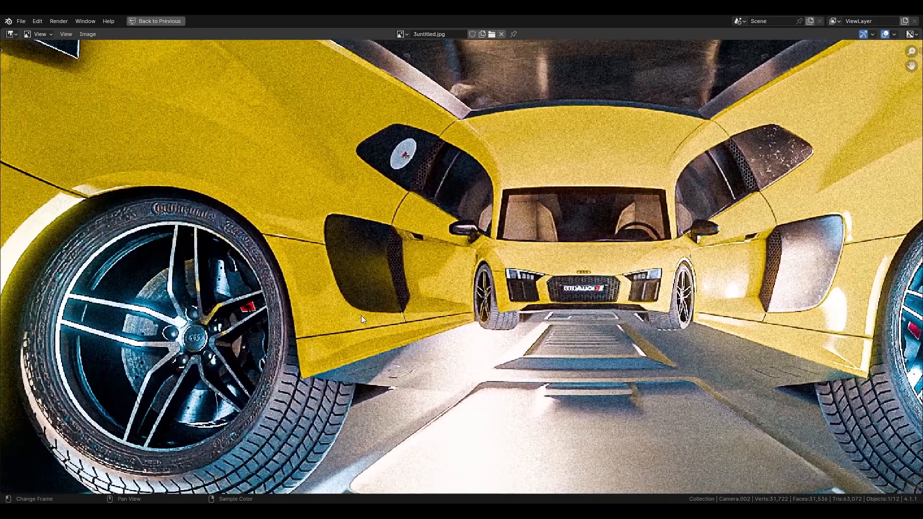
scroll(790, 310, "down", 1)
middle_click_drag(790, 311, 651, 325)
scroll(647, 323, "down", 2)
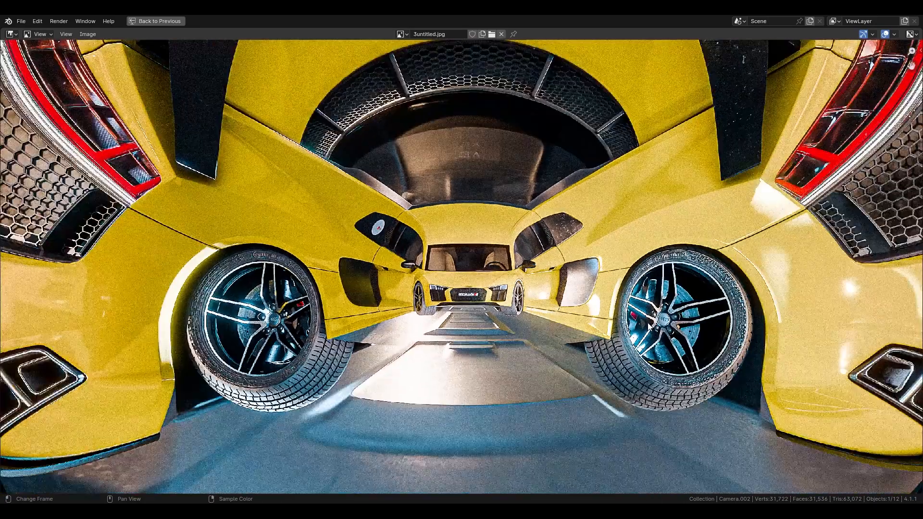
middle_click_drag(692, 292, 636, 315)
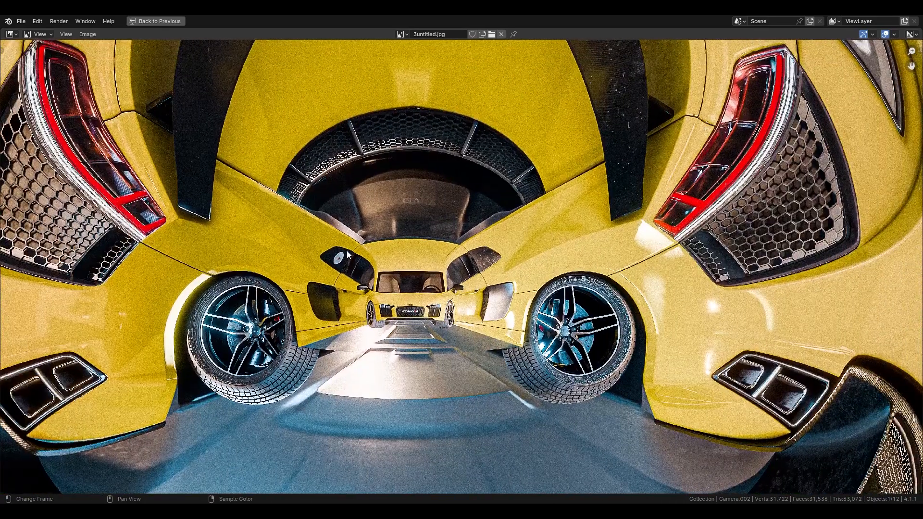
Examine the curved rear spoiler and badges in 3untitled.jpg, compare the whole fisheye circle with its centre, and restore the layout
middle_click_drag(121, 168, 260, 222)
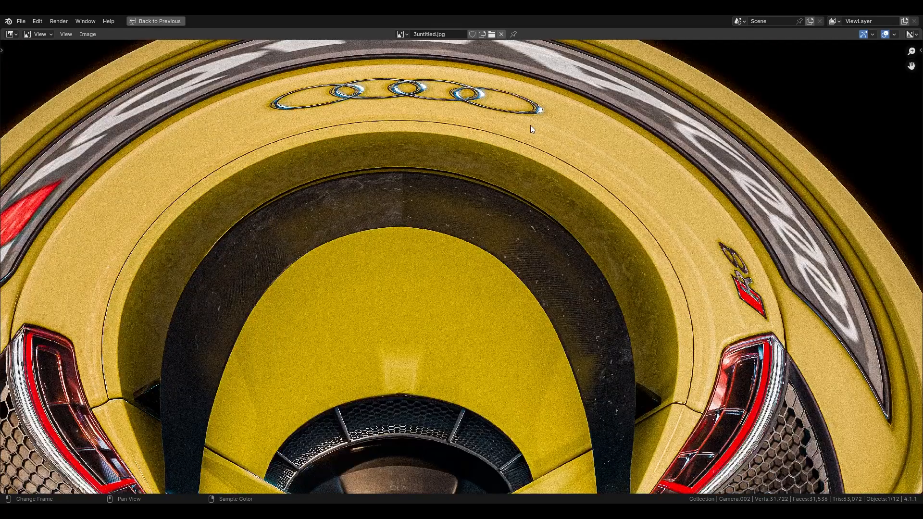
middle_click_drag(531, 129, 548, 161)
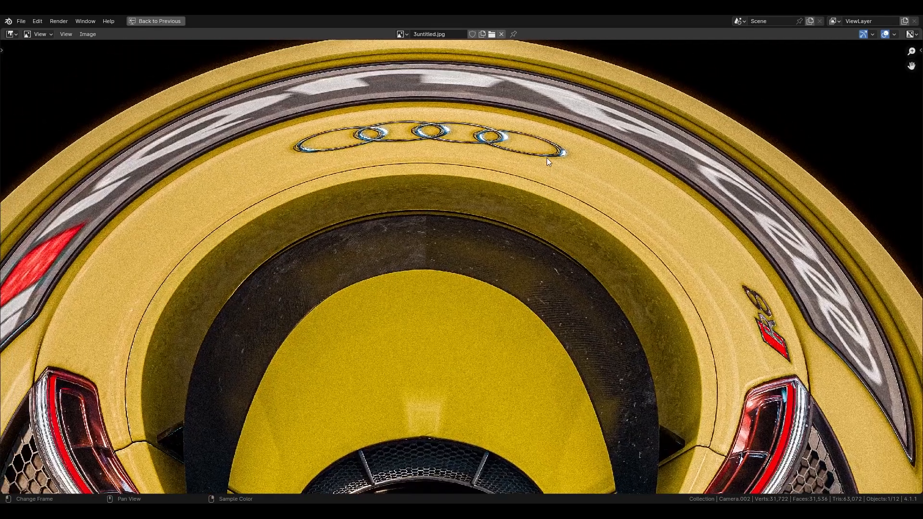
scroll(428, 168, "down", 6)
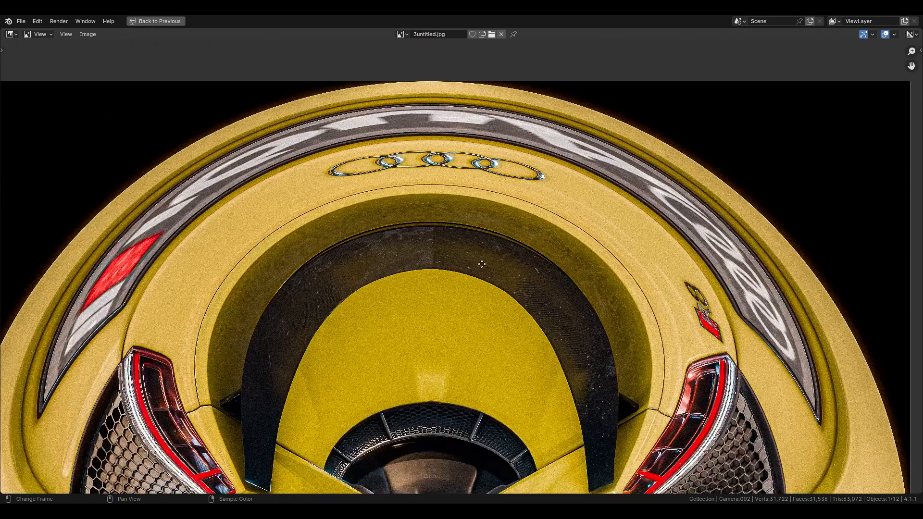
scroll(480, 198, "down", 4)
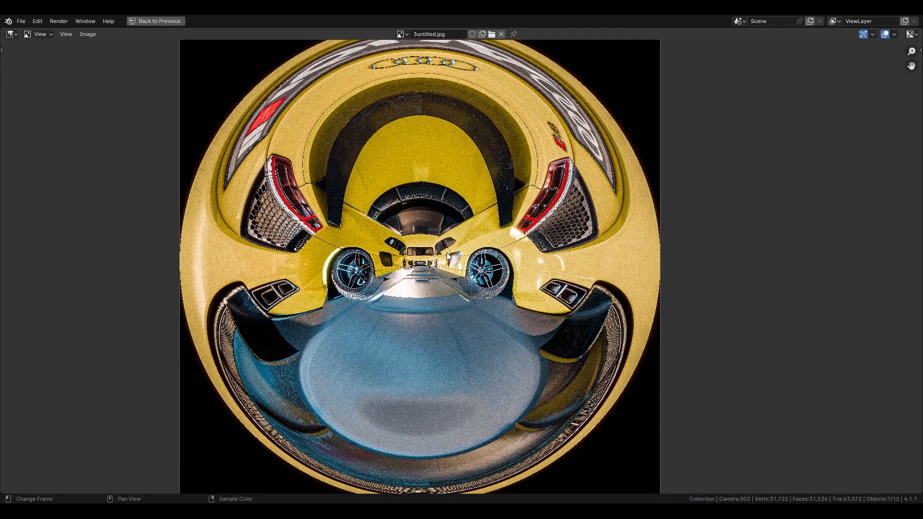
scroll(418, 250, "up", 2)
scroll(418, 251, "up", 4)
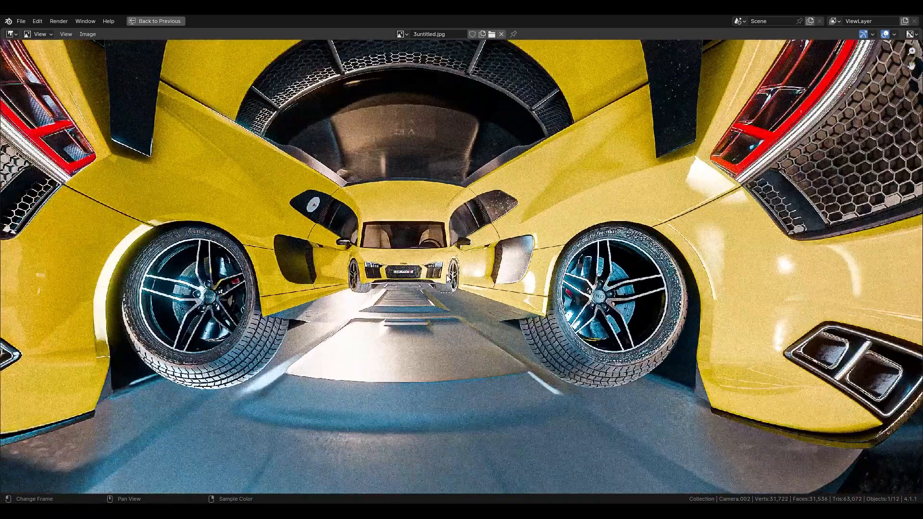
scroll(403, 270, "down", 3)
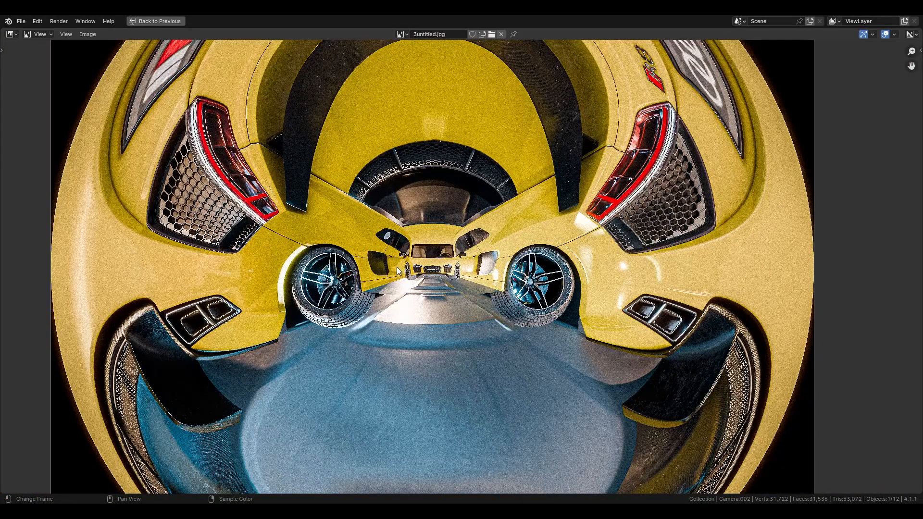
scroll(396, 272, "down", 1)
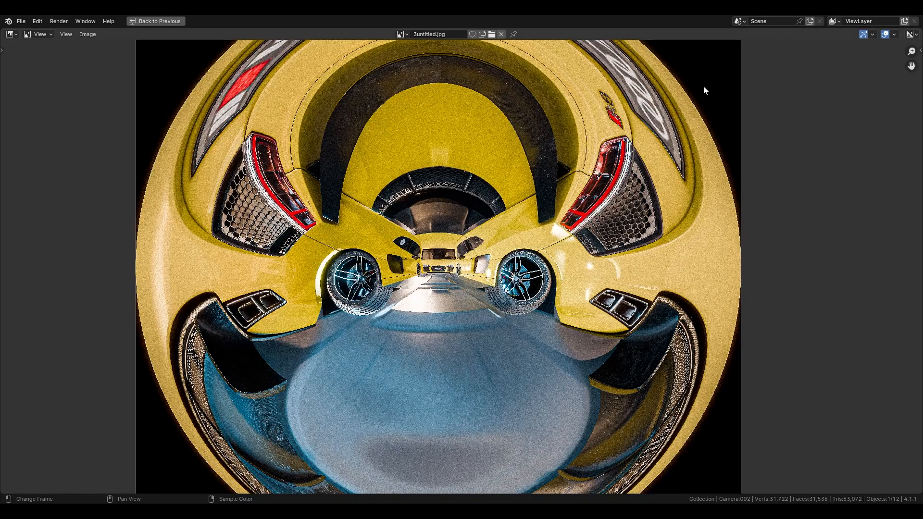
key("ctrl+space")
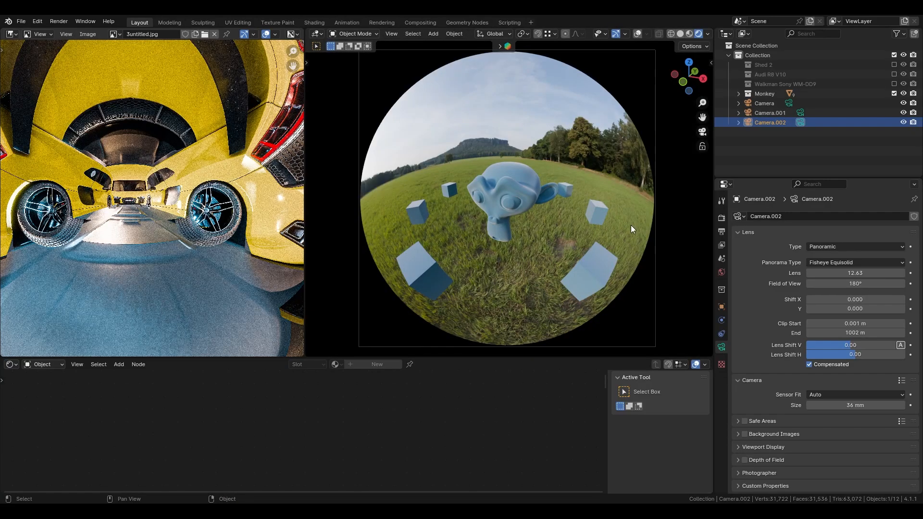
Set Camera.002's panorama type to Fisheye Equidistant with a 360° field of view
left_click(541, 180)
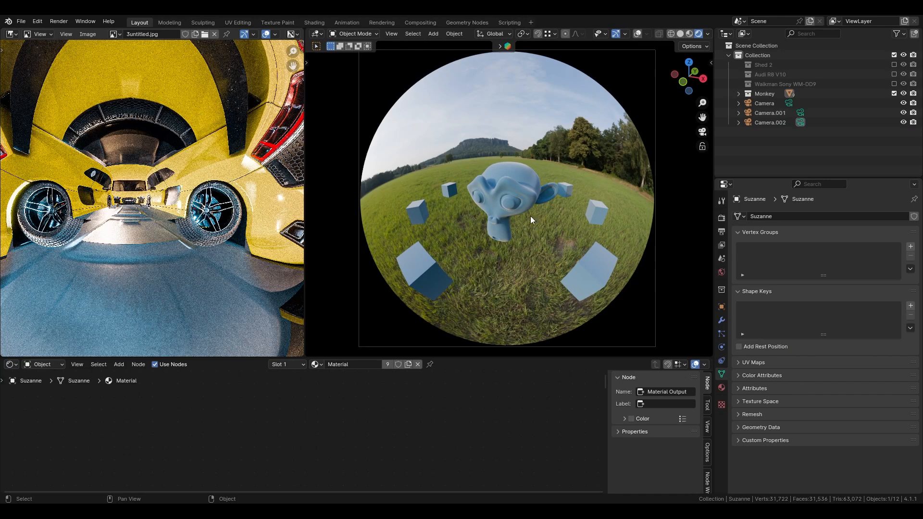
left_click(770, 123)
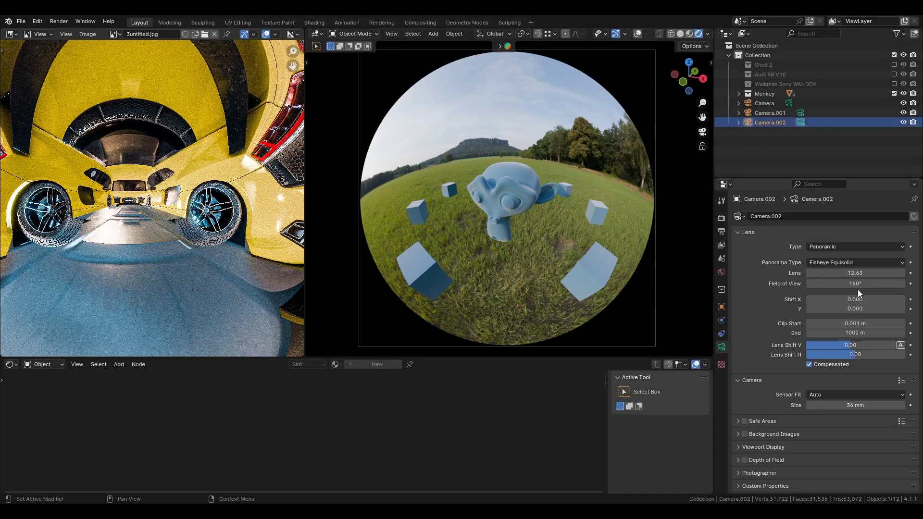
left_click(863, 262)
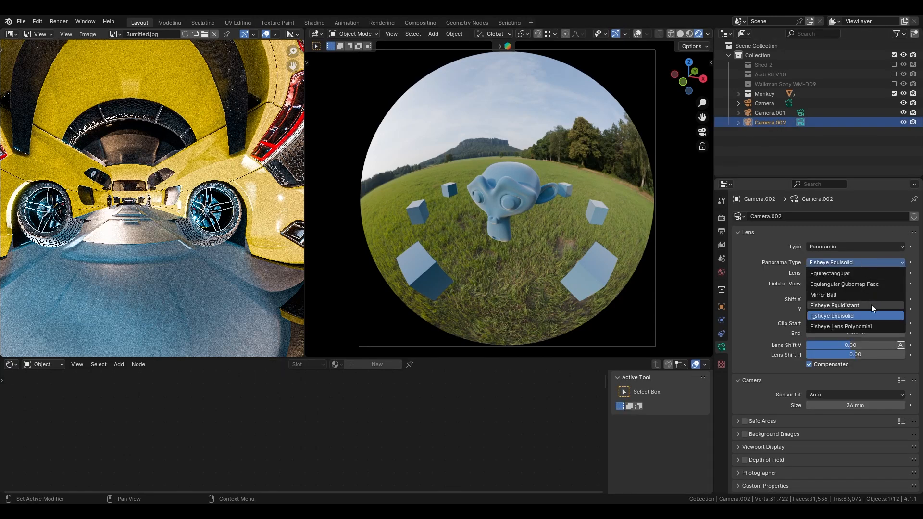
left_click(871, 304)
left_click(867, 273)
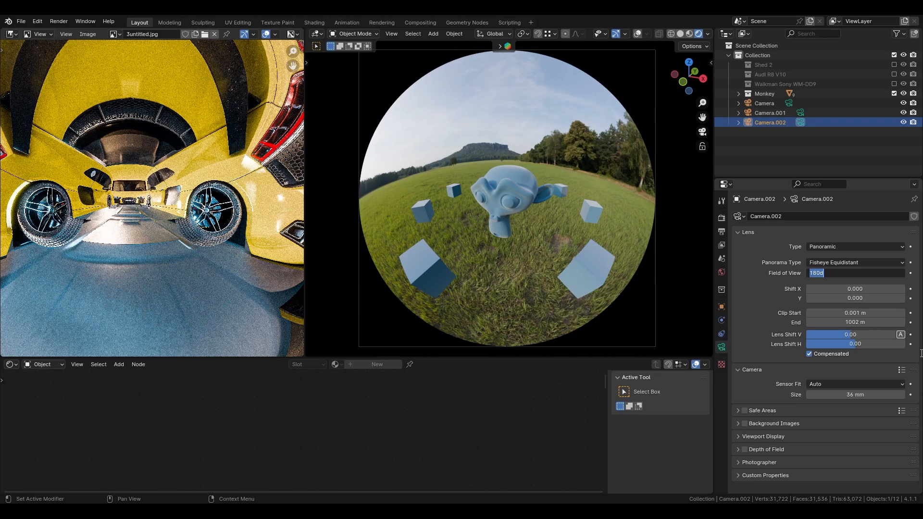
type("360")
key("Return")
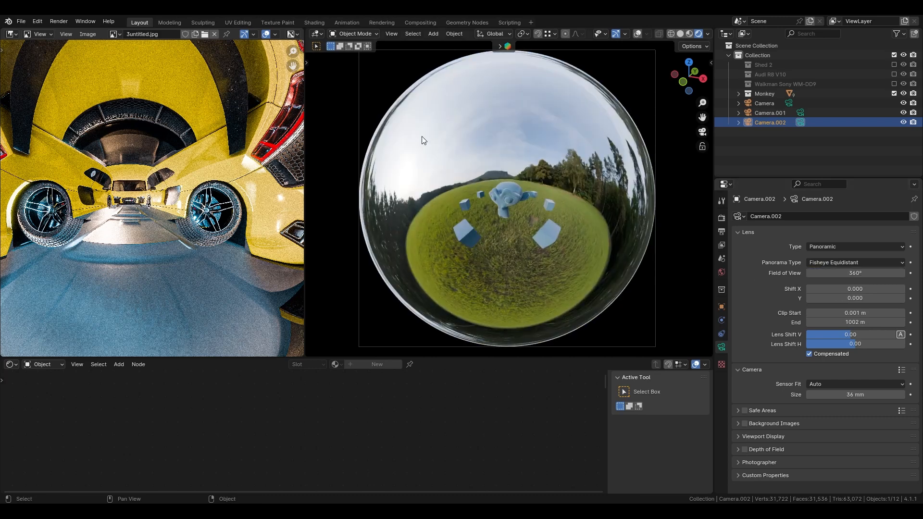
Look around the scene through the 360° fisheye Camera.002 with walk navigation, ending with Camera.002 selected
key("q")
left_click(534, 176)
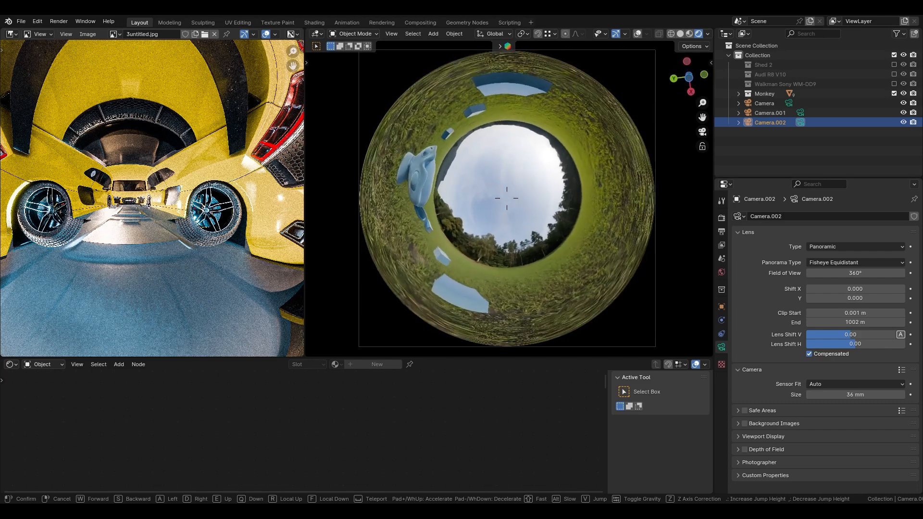
left_click(434, 199)
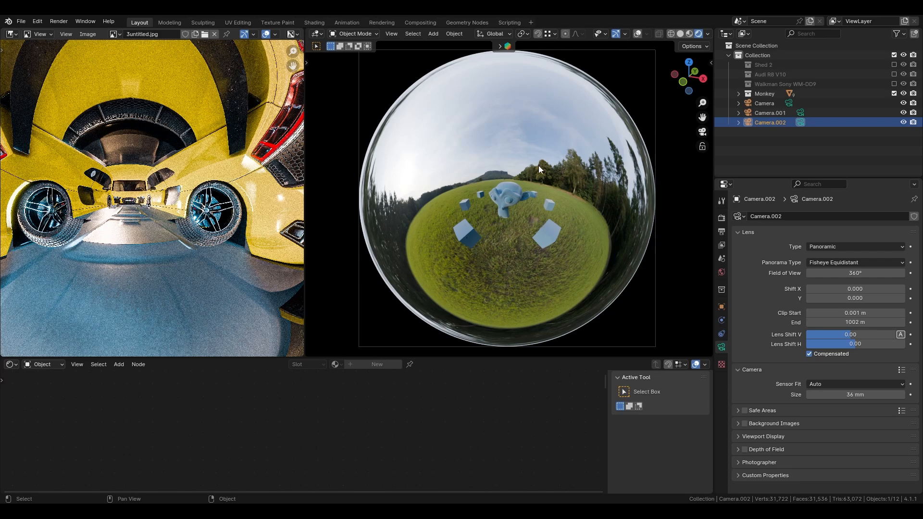
key("q")
left_click(538, 193)
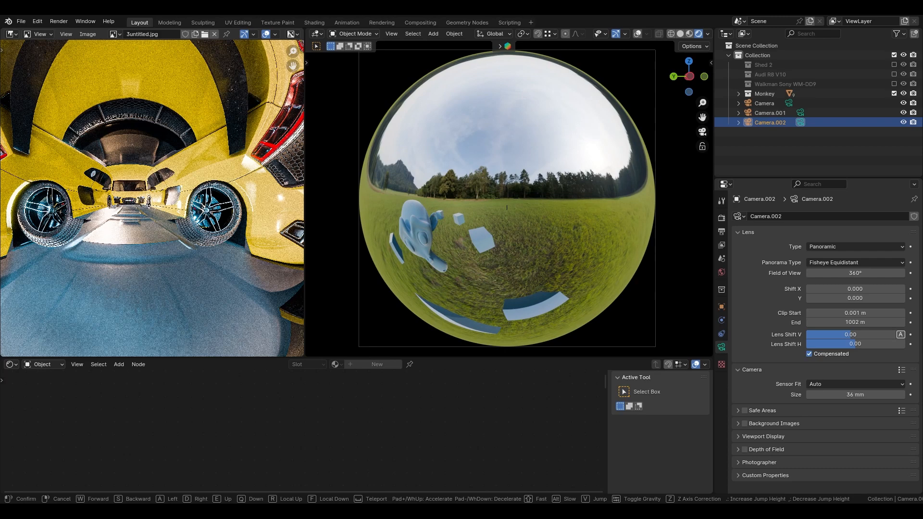
left_click(538, 192)
left_click(549, 241)
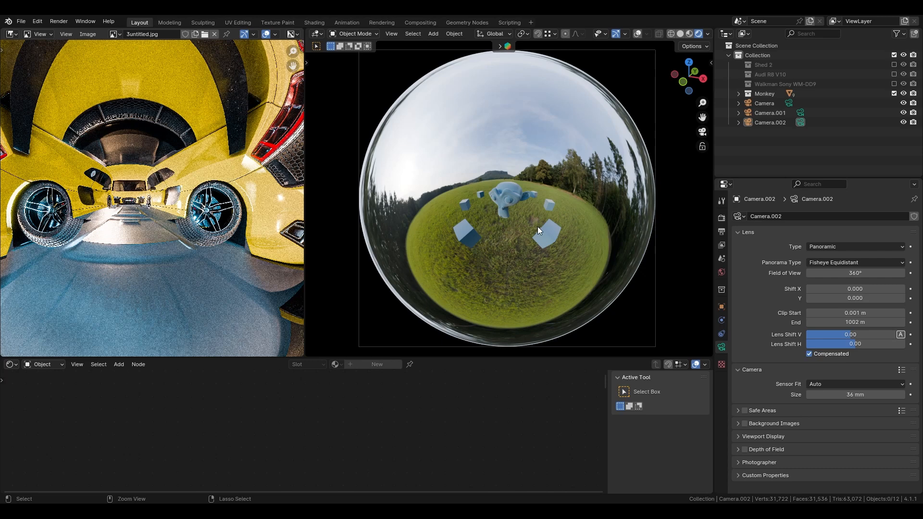
key("ctrl+z")
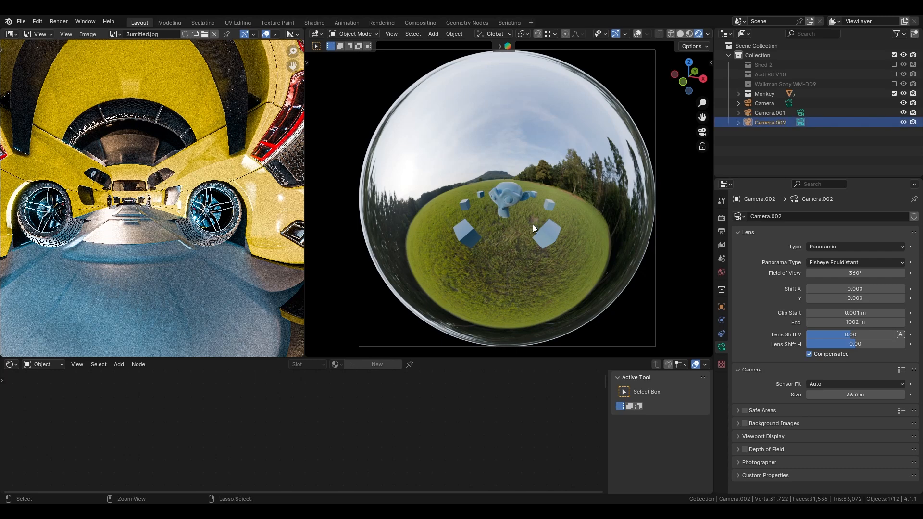
Select the monkey head, and bring more of the car's rear around the wheels into view in the 3untitled.jpg render
left_click(510, 200)
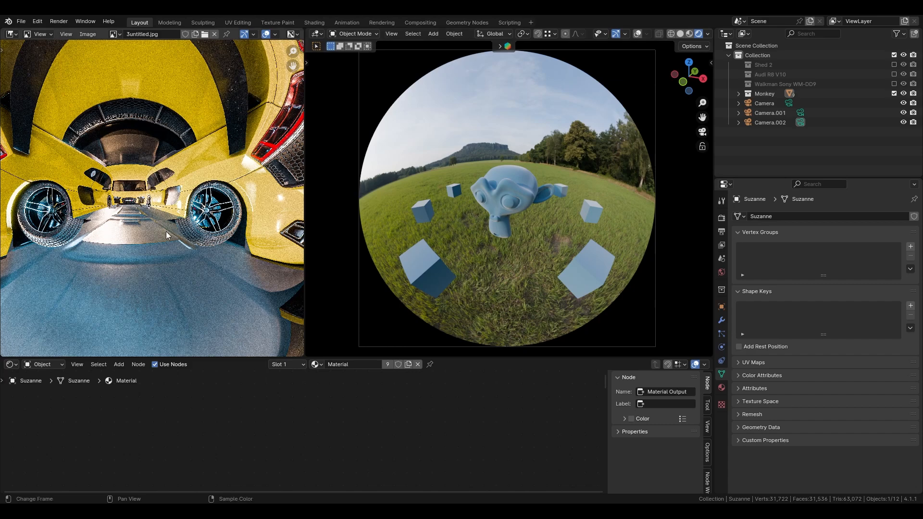
scroll(163, 217, "down", 2)
middle_click_drag(160, 210, 203, 225)
scroll(202, 231, "up", 2)
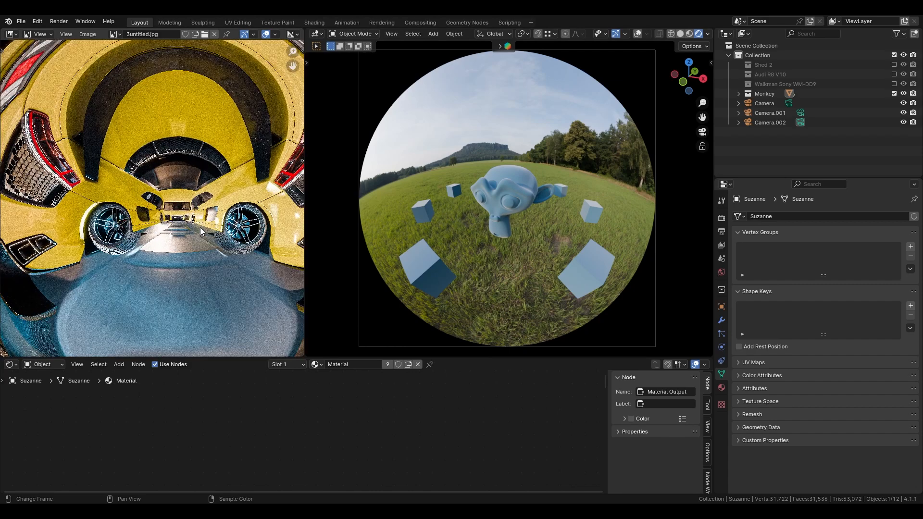
Orbit the locked camera view around the monkey head, and bring Camera.002 close up to its surface
middle_click_drag(507, 201, 460, 213)
key("KP_0")
middle_click_drag(521, 230, 695, 301)
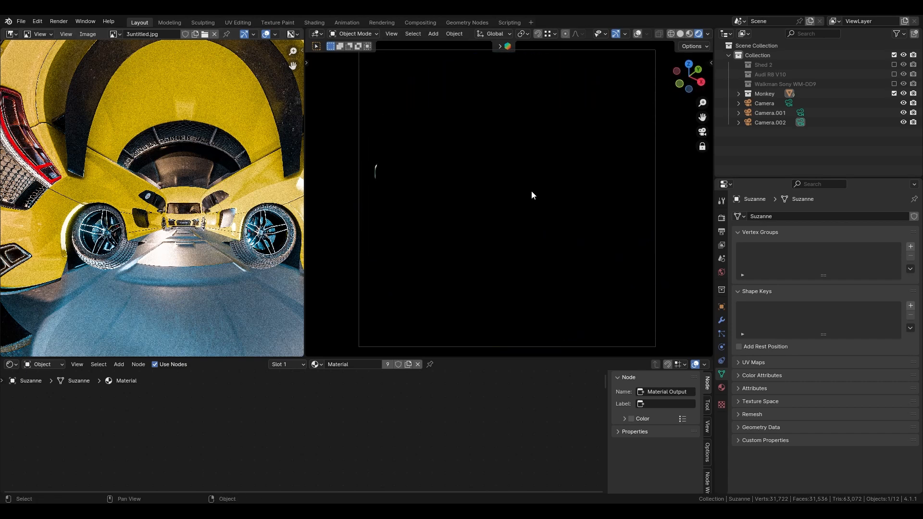
scroll(510, 202, "down", 4)
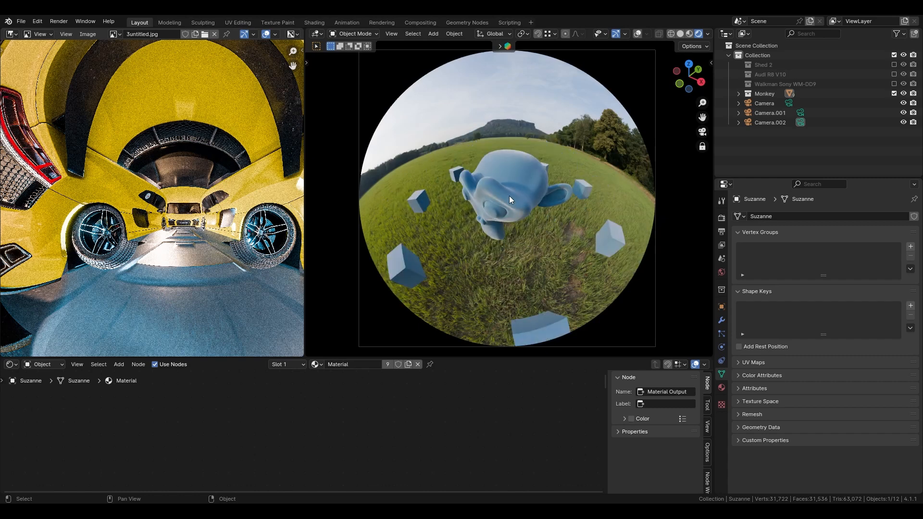
scroll(510, 201, "up", 8)
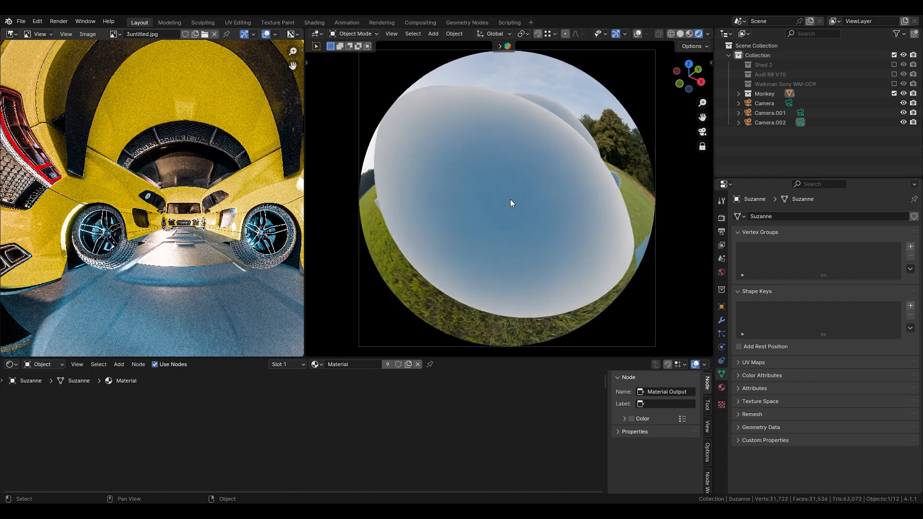
Turn Lock Camera to View off and back on, and move Camera.002 inside the monkey head with walk navigation
key("q")
left_click(509, 199)
key("q")
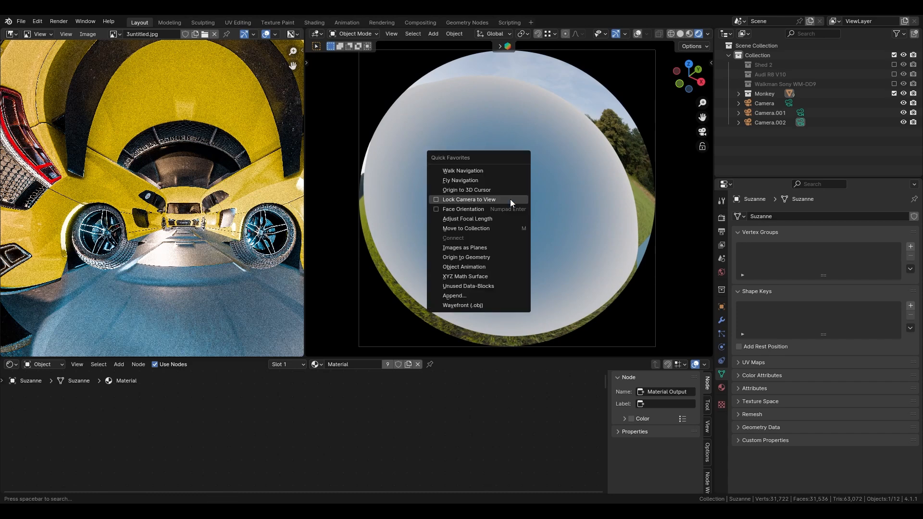
left_click(510, 200)
key("q")
left_click(506, 166)
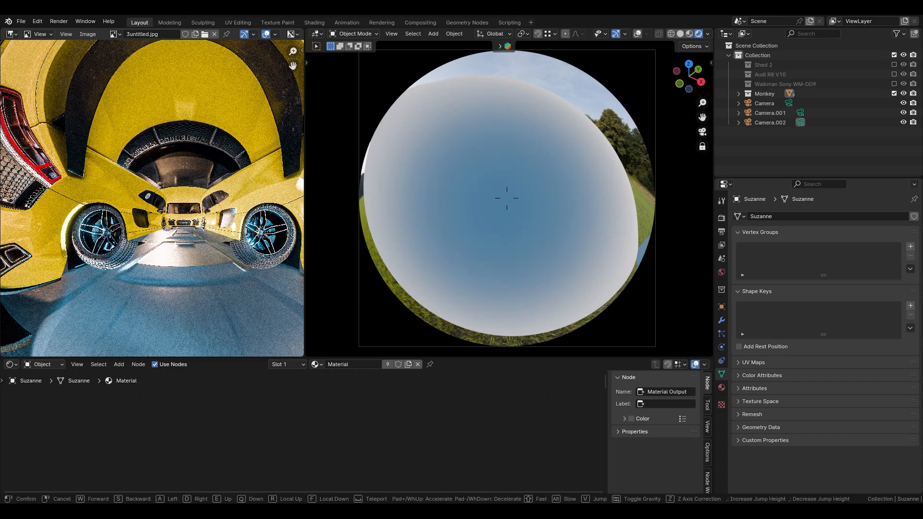
left_click(505, 168)
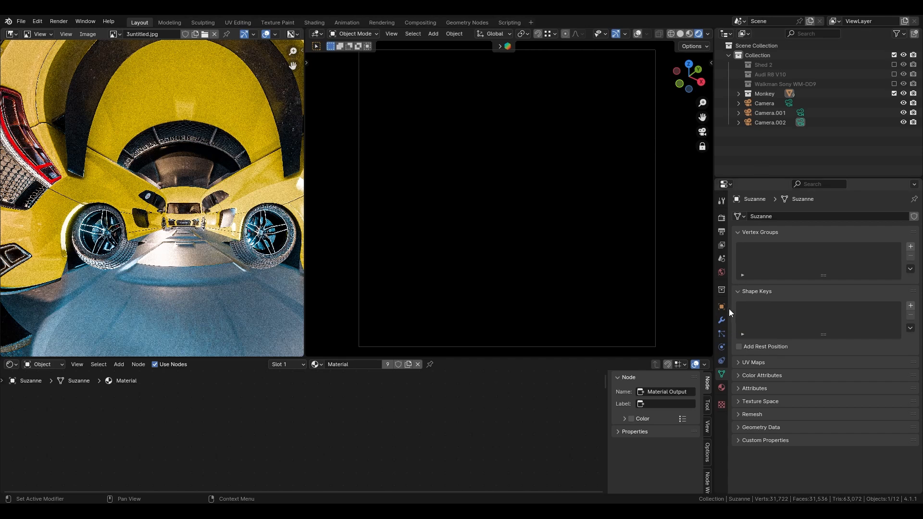
Expand the Monkey collection, select Suzanne in it and show its object properties
left_click(728, 309)
left_click(738, 93)
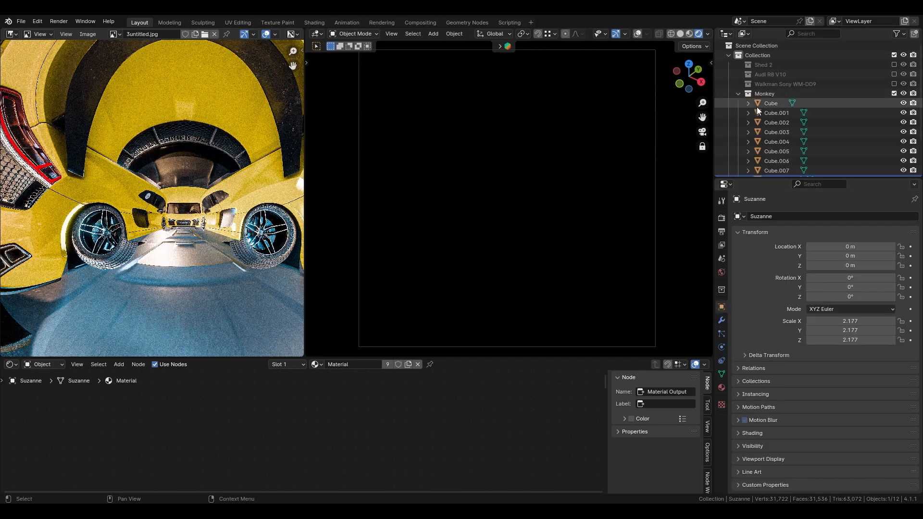
scroll(772, 132, "down", 2)
left_click(774, 136)
left_click(774, 143)
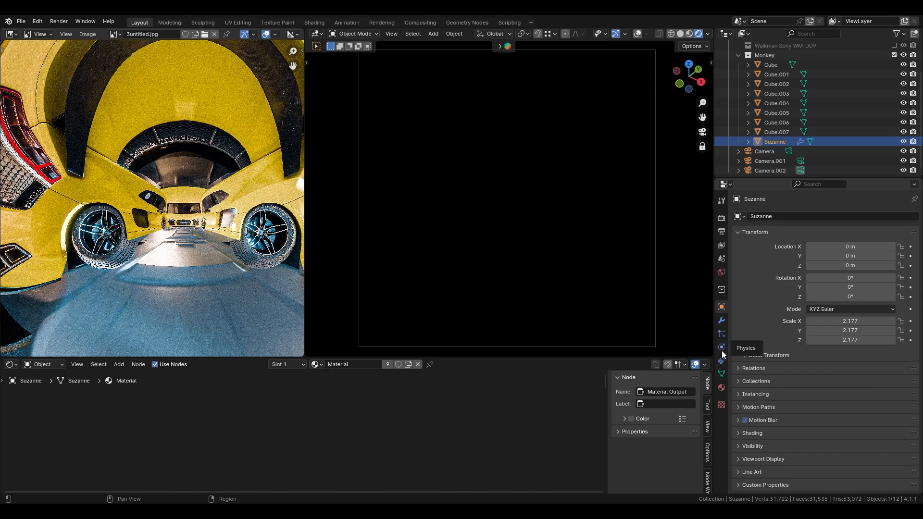
Disable Shadow in Suzanne's ray visibility settings
left_click(758, 445)
scroll(765, 443, "down", 8)
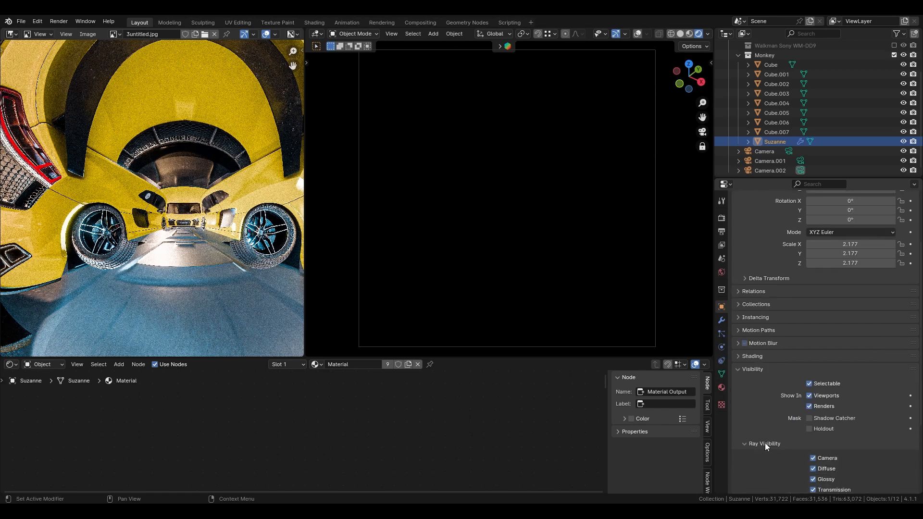
left_click(810, 435)
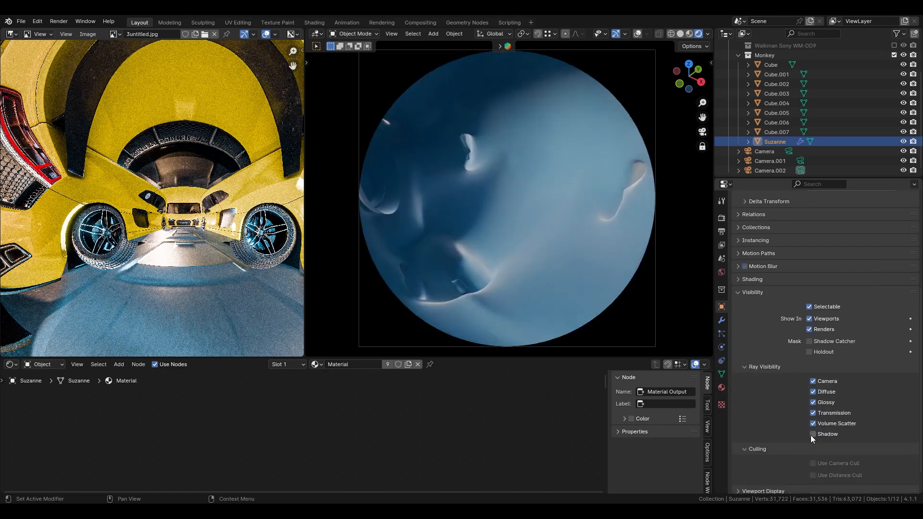
Explore the inside and outside of the monkey head through Camera.002 with walk navigation, and cancel the walk
key("q")
left_click(555, 200)
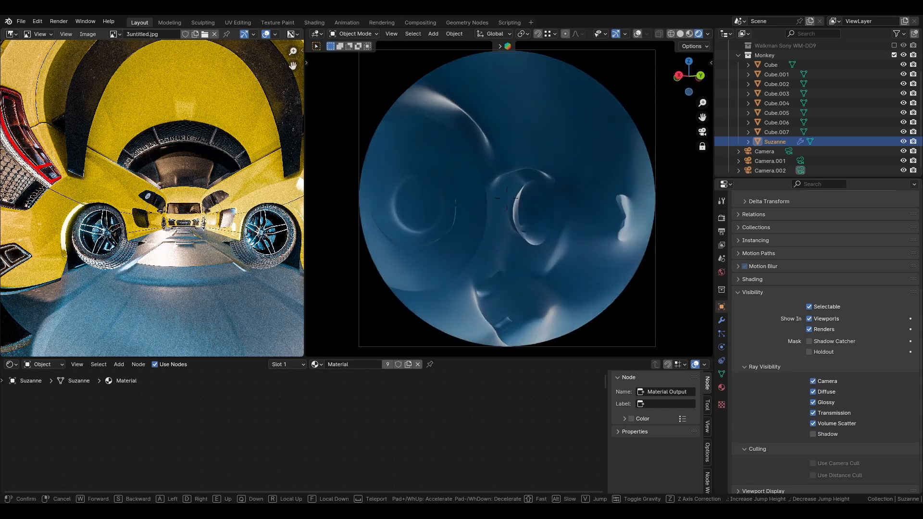
key("w")
key("d")
key("s")
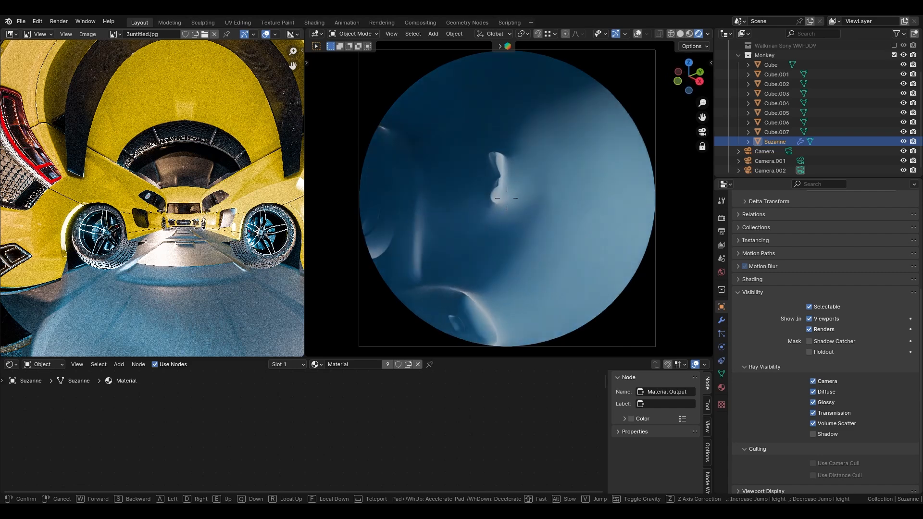
key("s")
key("s")
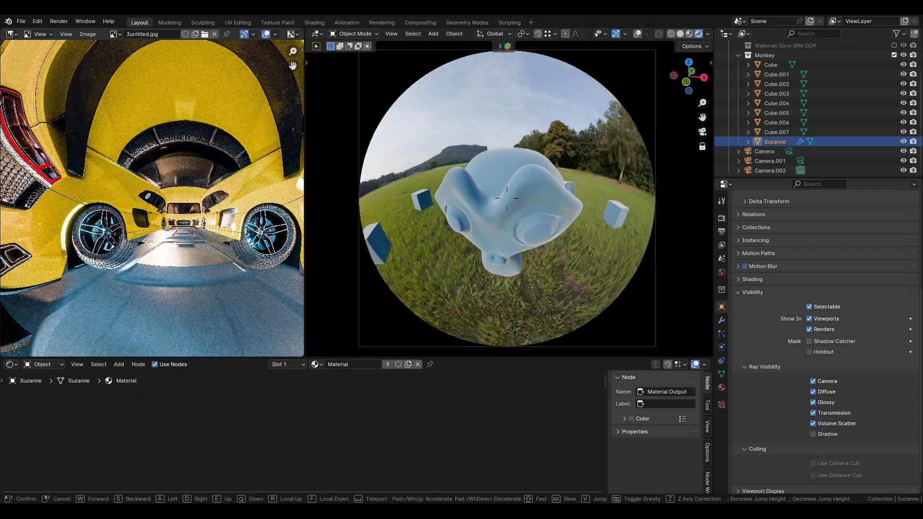
key("w")
key("s")
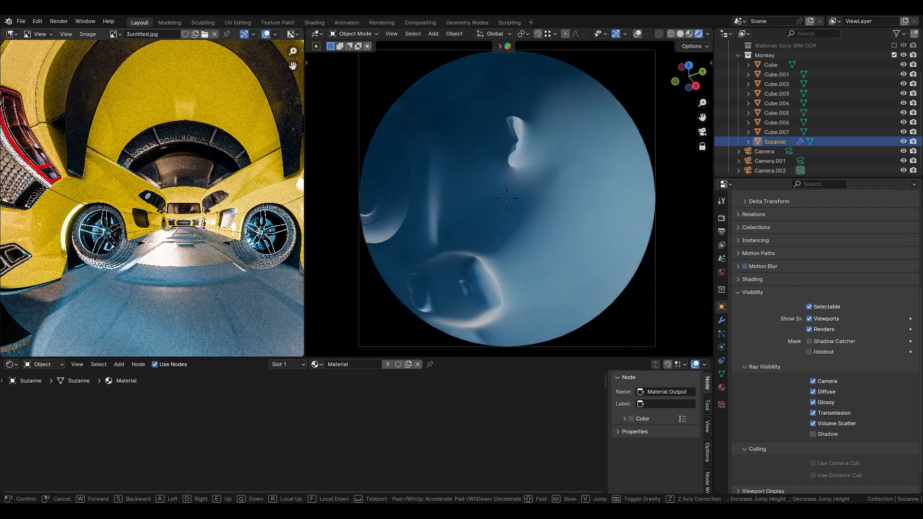
right_click(554, 200)
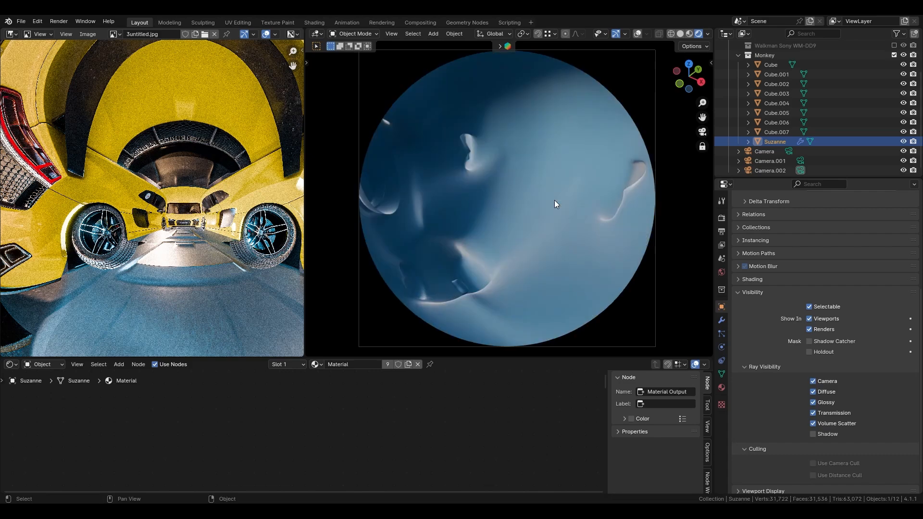
Move Camera.002 out of the monkey head with walk navigation and place it low, looking up at the head and the surrounding cubes
key("q")
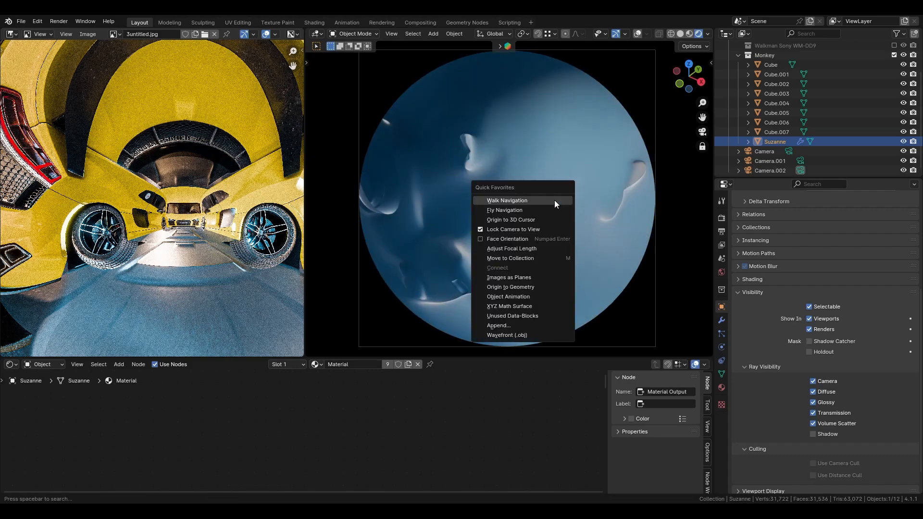
left_click(554, 200)
key("s")
key("a")
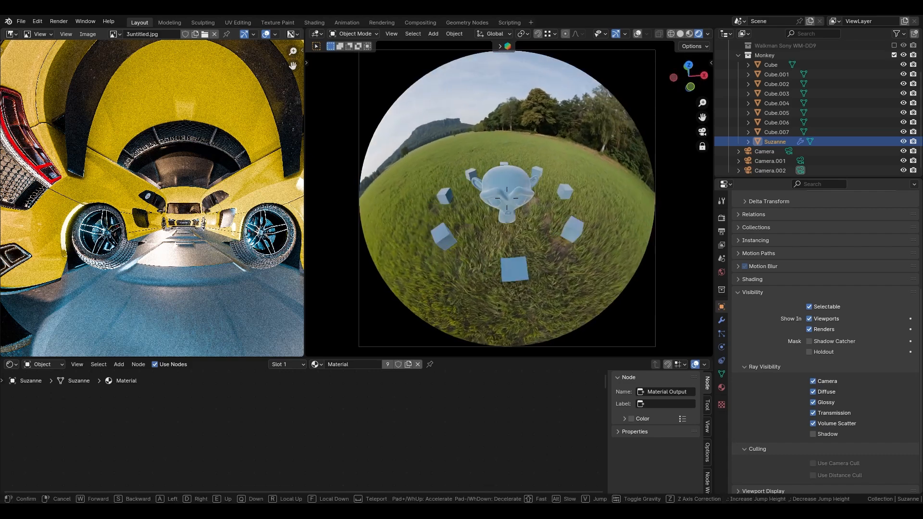
key("a")
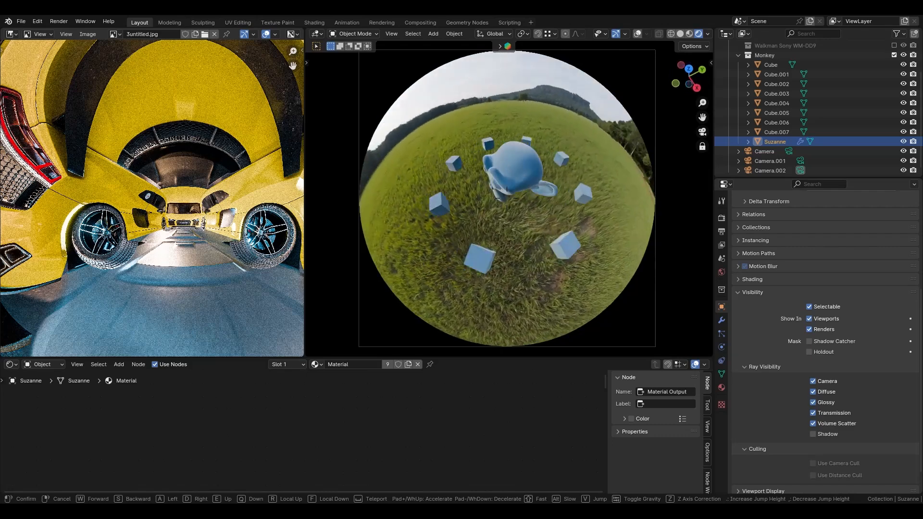
key("q")
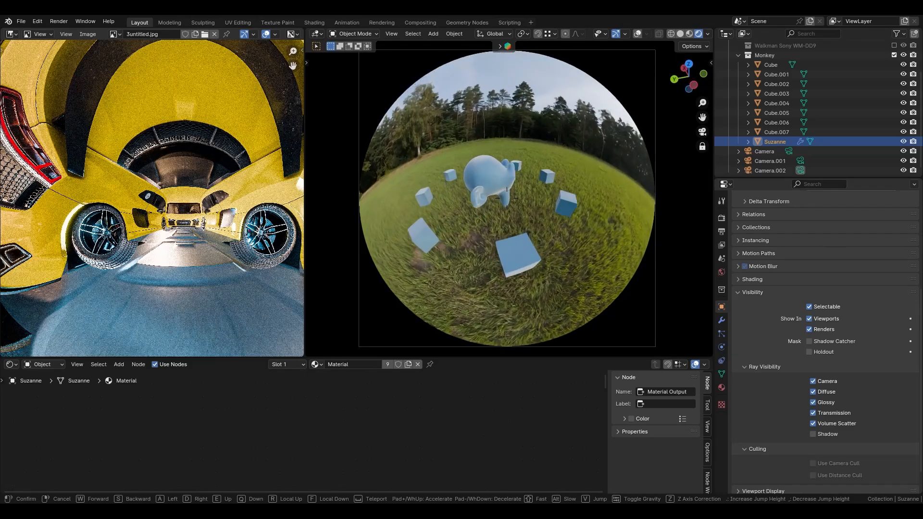
key("w")
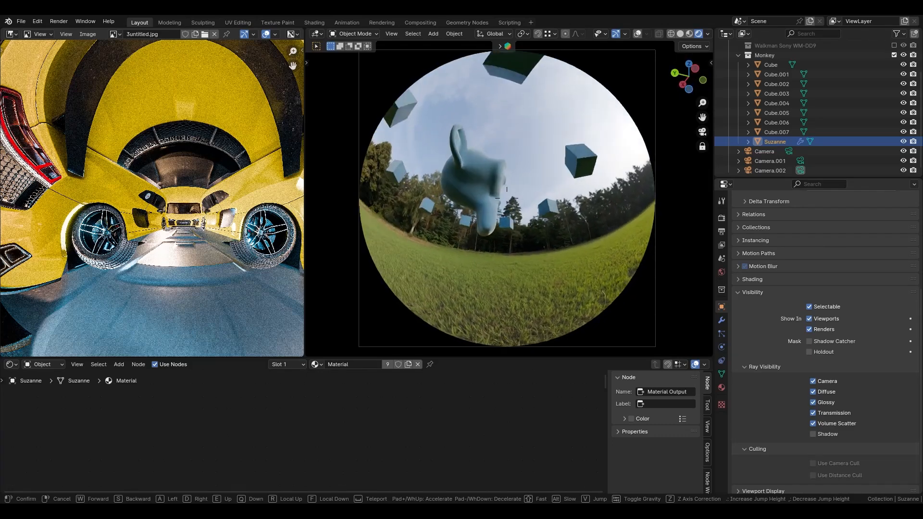
left_click(506, 198)
Maximize the image editor with the 3untitled.jpg render and examine the car's front in the middle of the fisheye image
key("ctrl+space")
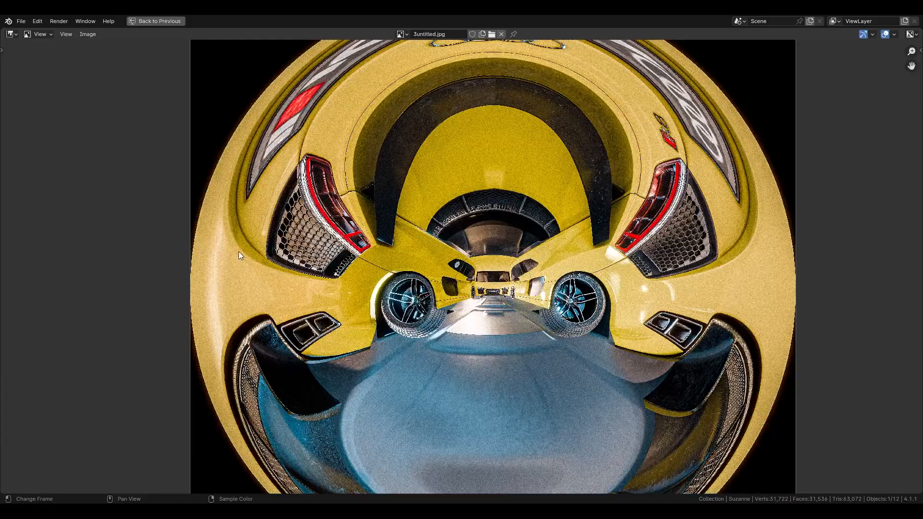
middle_click_drag(544, 326, 497, 275)
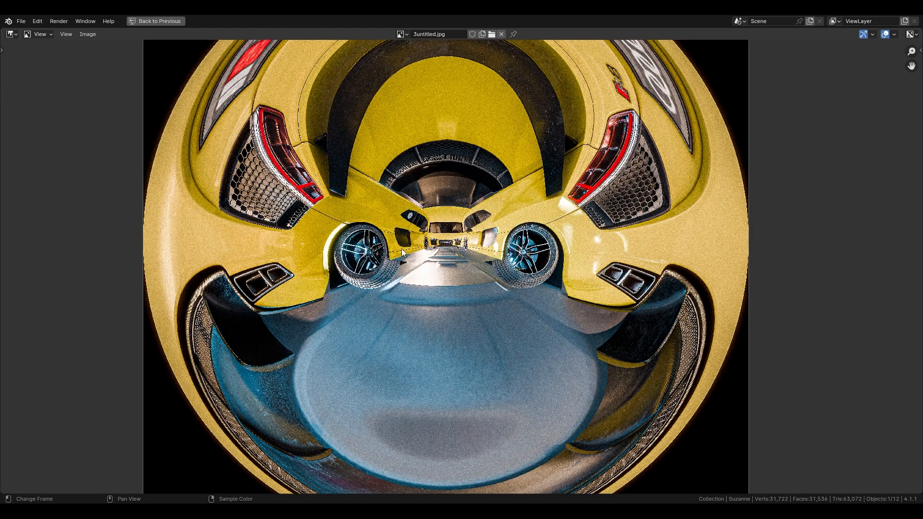
scroll(401, 249, "up", 3)
scroll(402, 249, "up", 1)
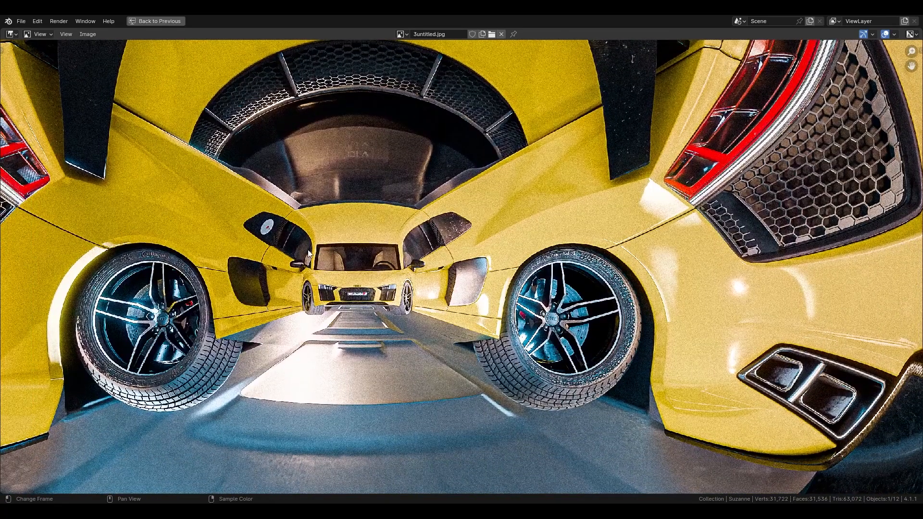
middle_click_drag(293, 306, 389, 309)
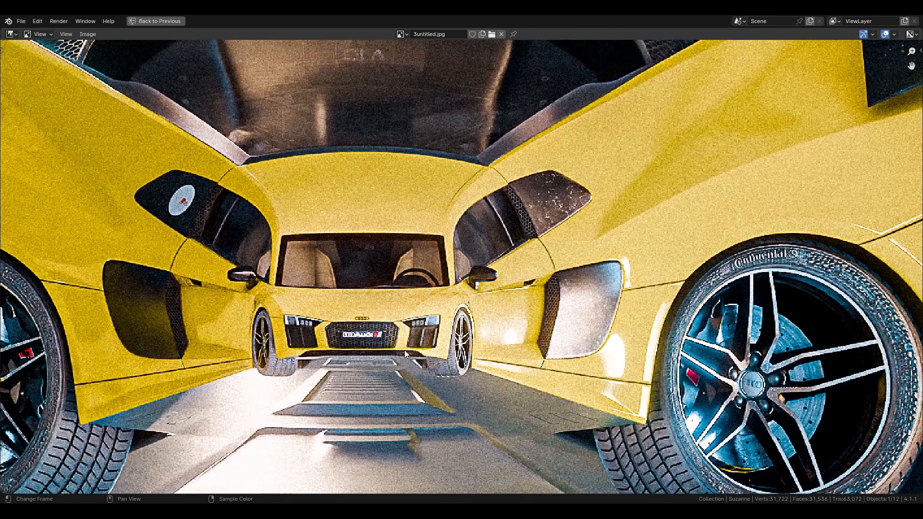
scroll(403, 300, "up", 5)
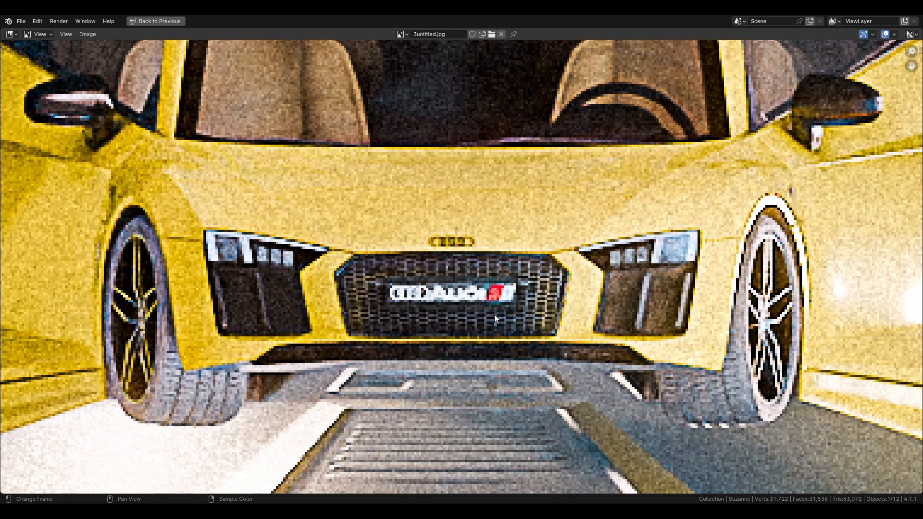
scroll(453, 275, "down", 1)
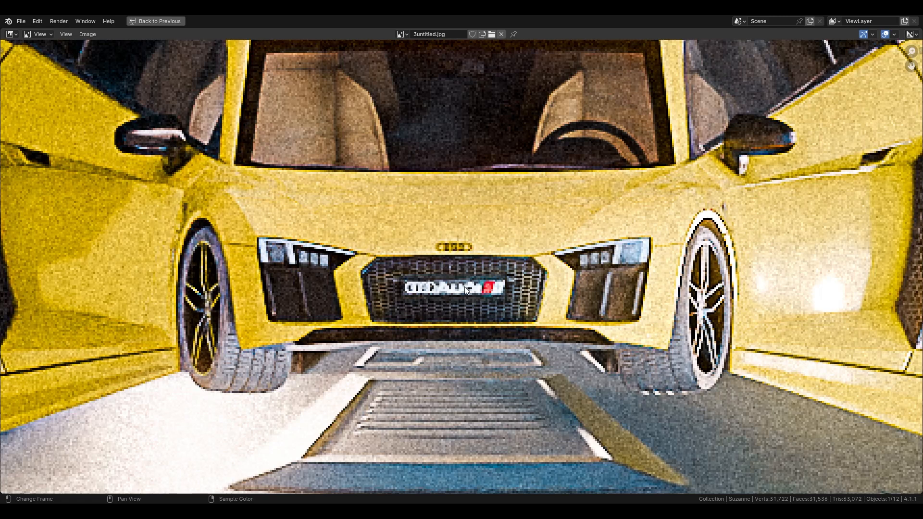
scroll(466, 289, "down", 1)
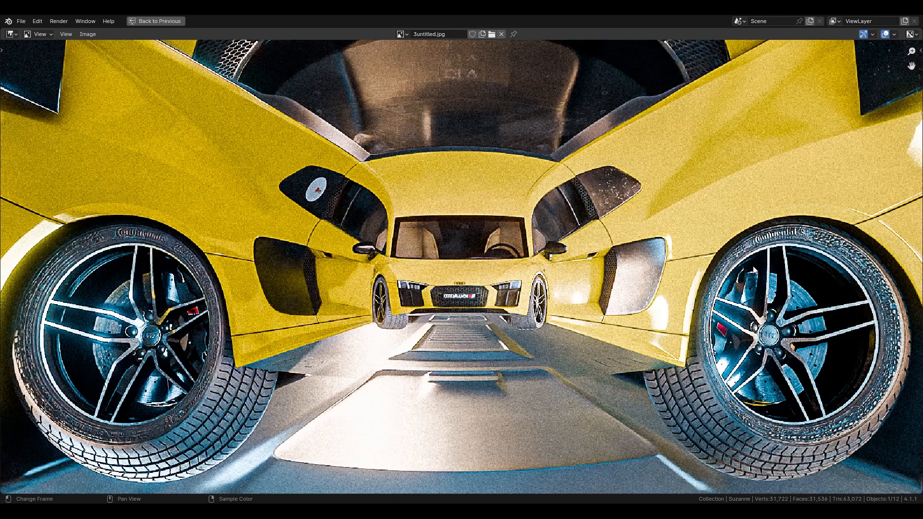
scroll(532, 264, "up", 4)
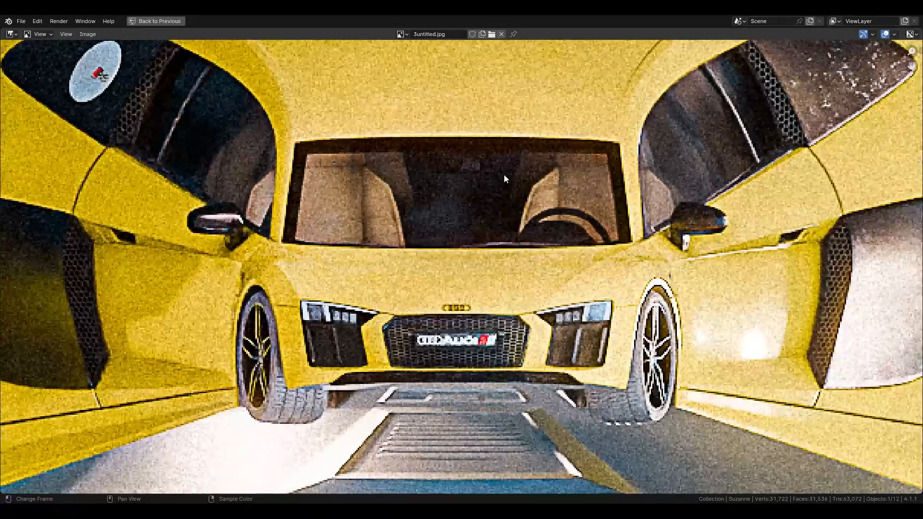
scroll(528, 145, "down", 4)
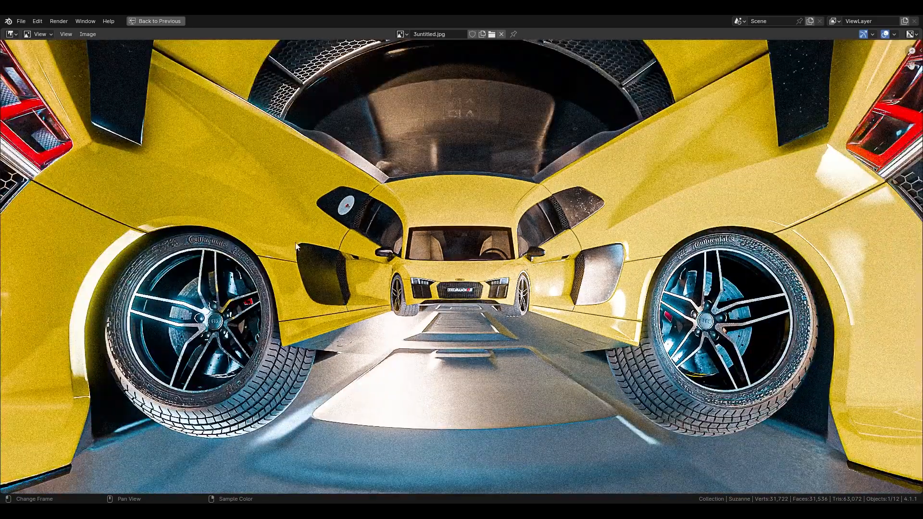
Examine the left wheel, side air intake and side window of the car in the fisheye render
scroll(177, 313, "up", 1)
middle_click_drag(85, 295, 333, 204)
scroll(333, 204, "up", 3)
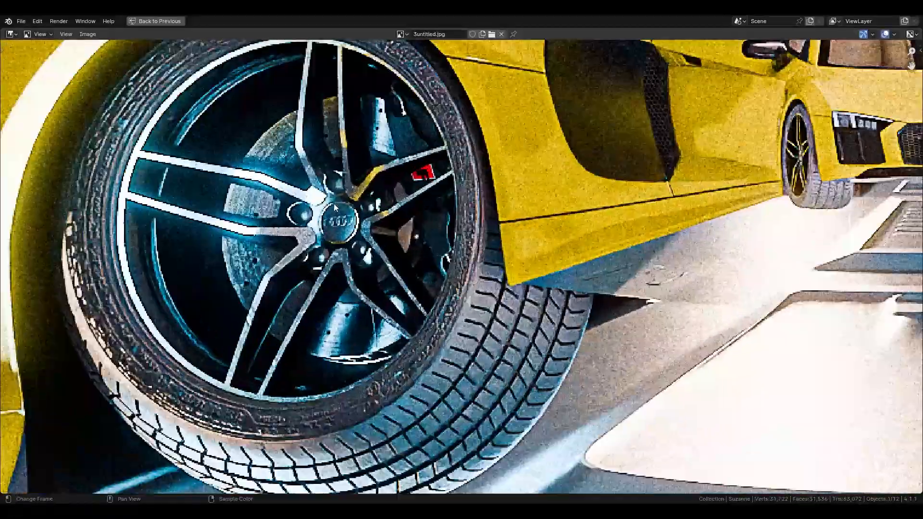
middle_click_drag(525, 176, 324, 265)
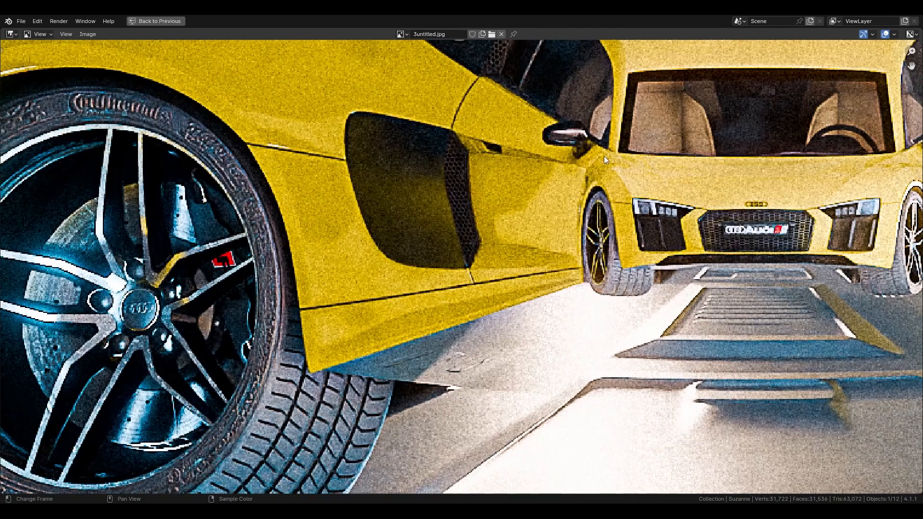
middle_click_drag(553, 200, 562, 269)
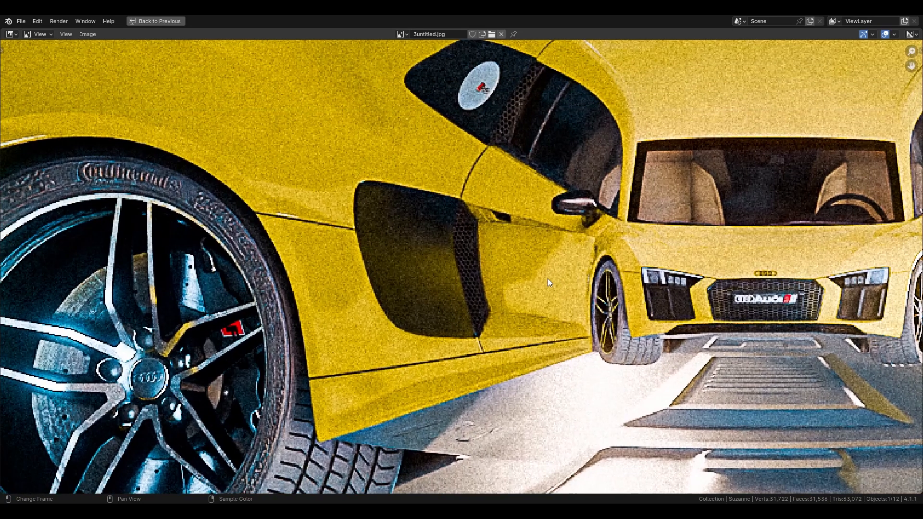
scroll(549, 282, "down", 5)
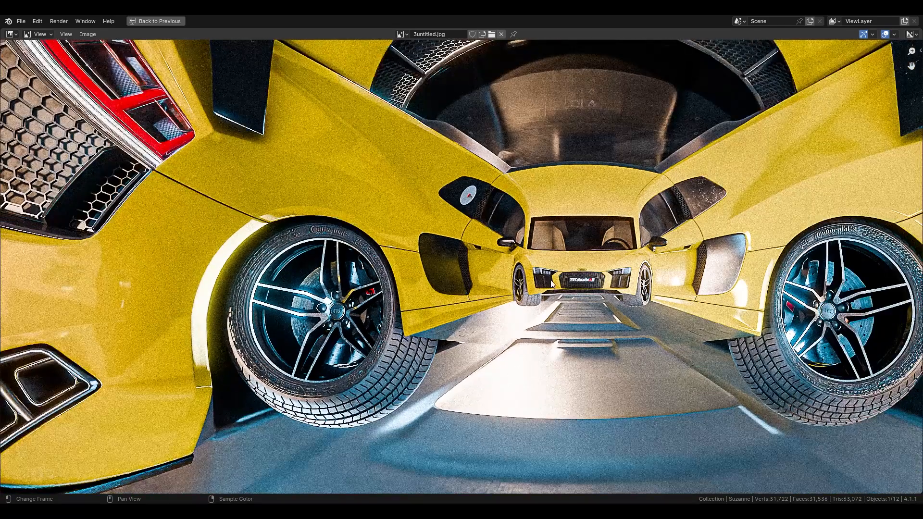
Examine the right wheel and its surrounding bodywork in the fisheye render
middle_click_drag(680, 297, 503, 304)
middle_click_drag(634, 303, 526, 319)
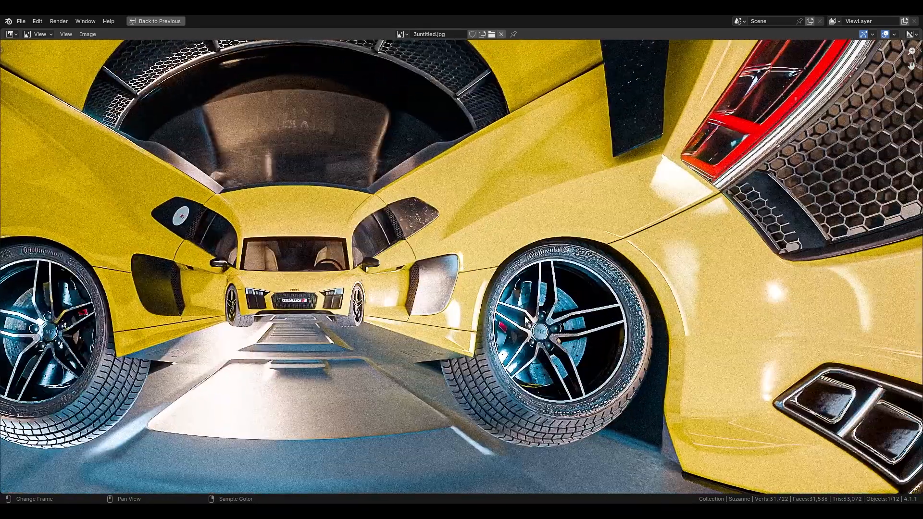
scroll(631, 205, "up", 2)
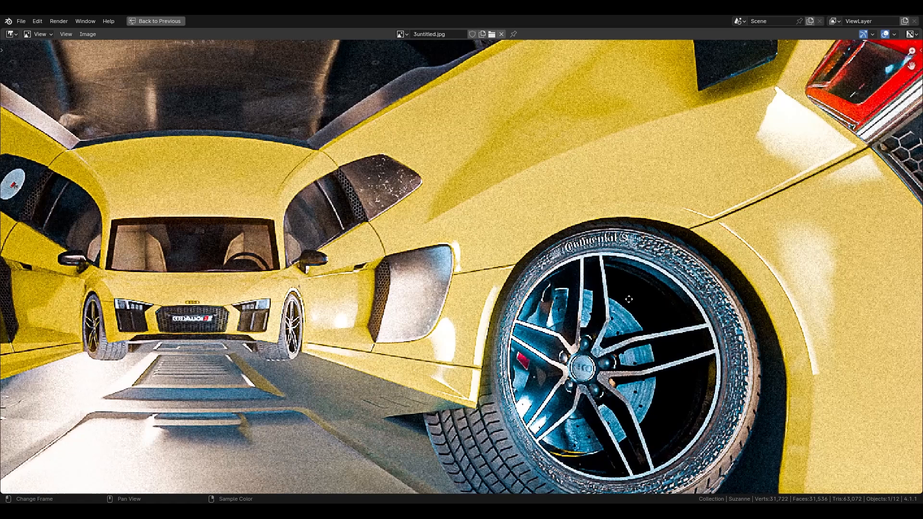
middle_click_drag(629, 299, 574, 259)
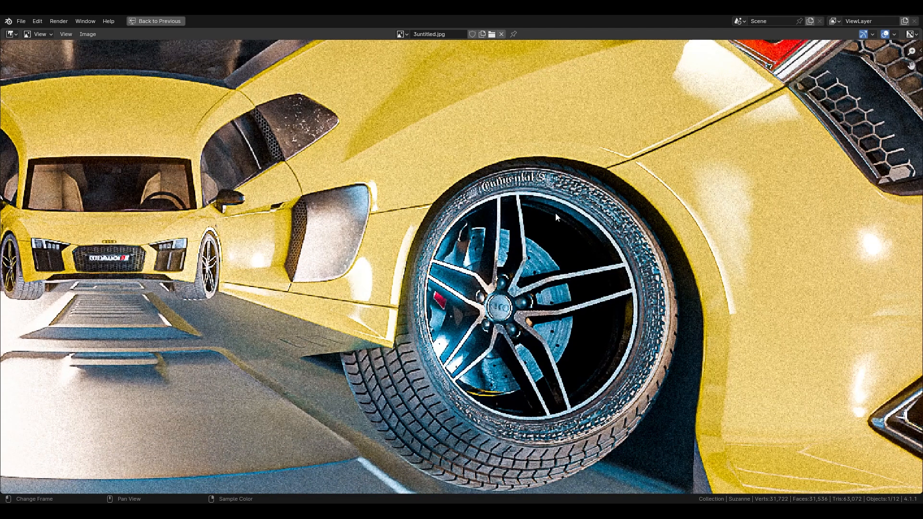
scroll(572, 266, "down", 1)
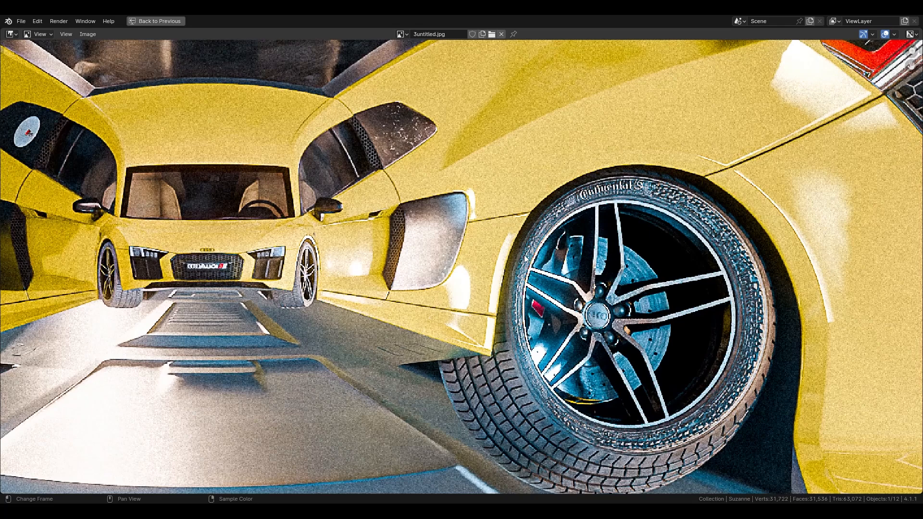
scroll(525, 259, "down", 1)
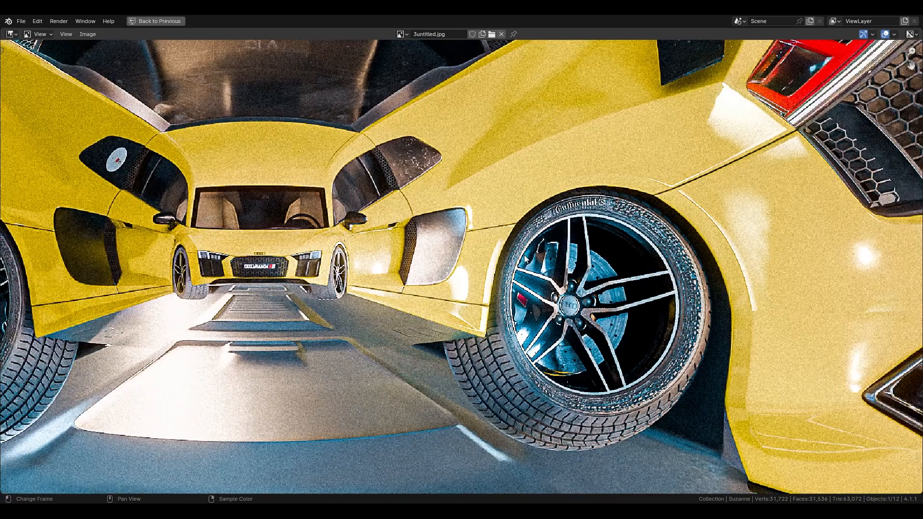
Examine the outer areas of the fisheye render, from the floor below the car to the right taillight, model badge and rear emblem
scroll(524, 256, "down", 4)
middle_click_drag(409, 240, 458, 254)
scroll(458, 254, "up", 1)
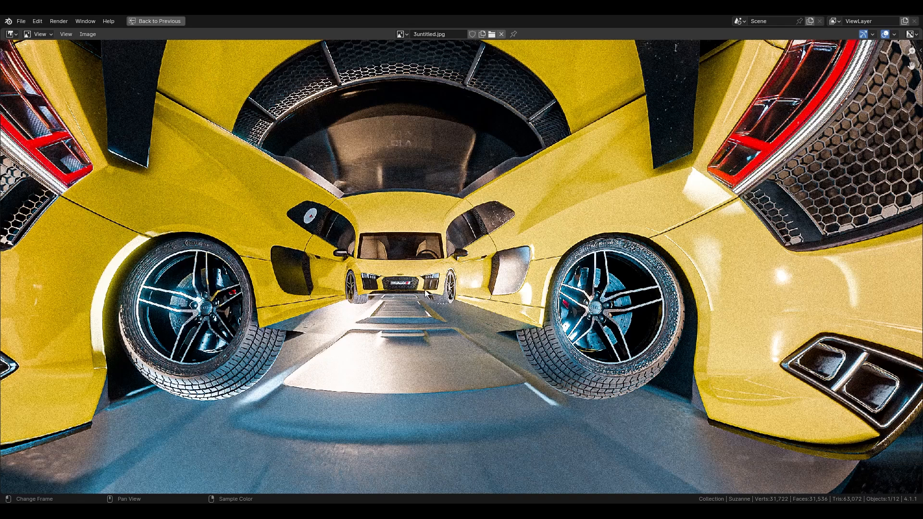
scroll(456, 295, "down", 3)
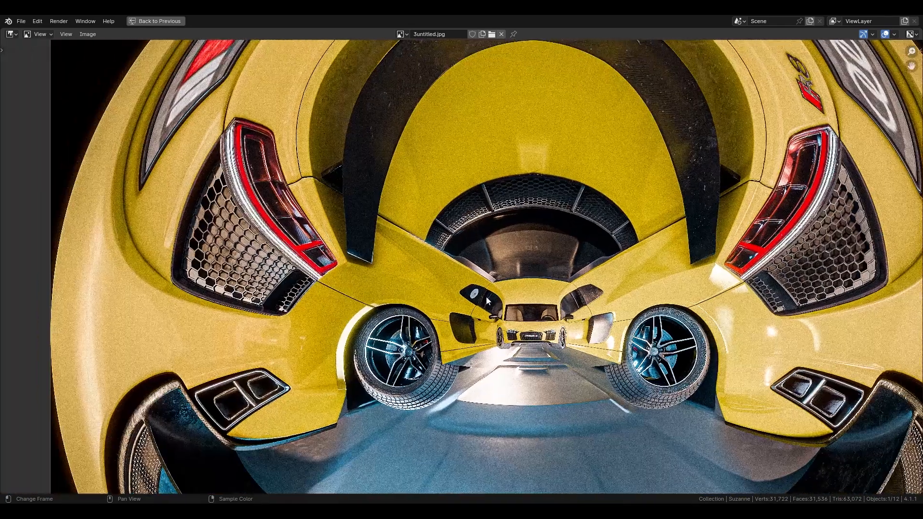
middle_click_drag(469, 294, 403, 267)
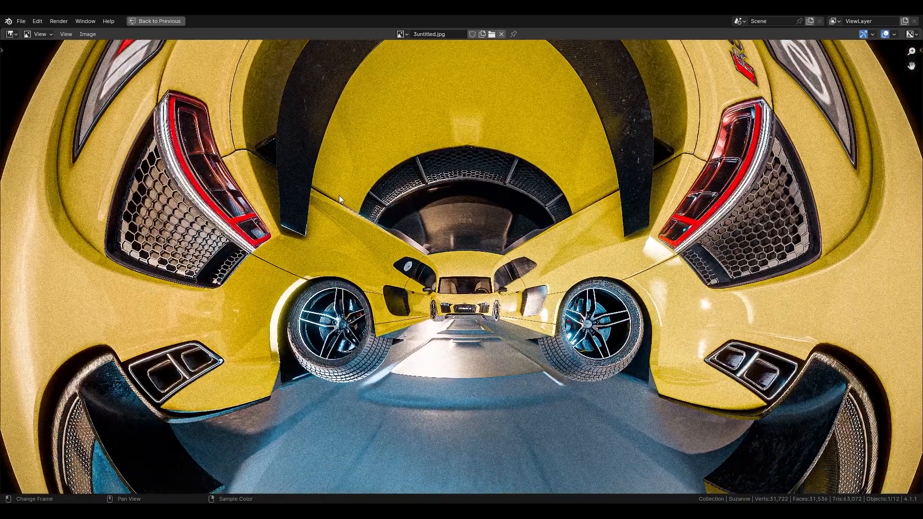
middle_click_drag(402, 307, 452, 176)
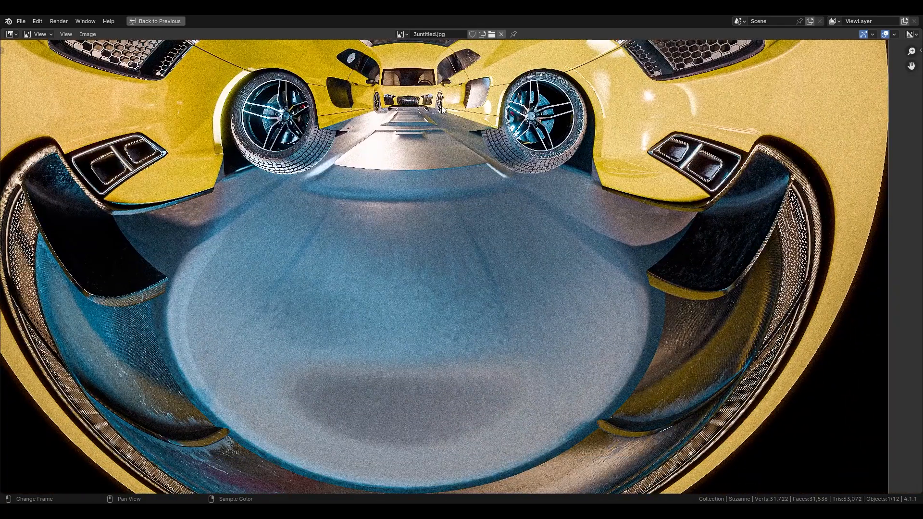
middle_click_drag(471, 332, 429, 321)
scroll(461, 270, "up", 4)
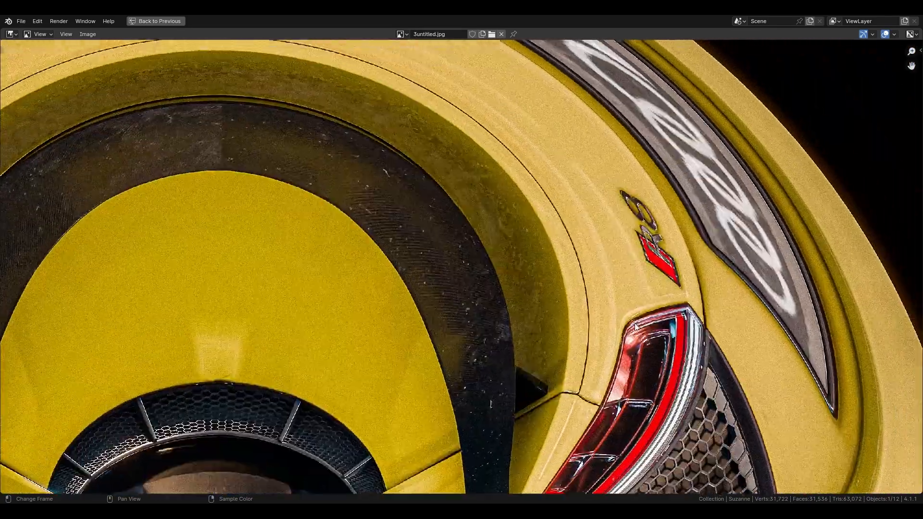
Examine the whole fisheye car render, then restore the split layout with the render centred in the image editor
middle_click_drag(634, 323, 810, 492)
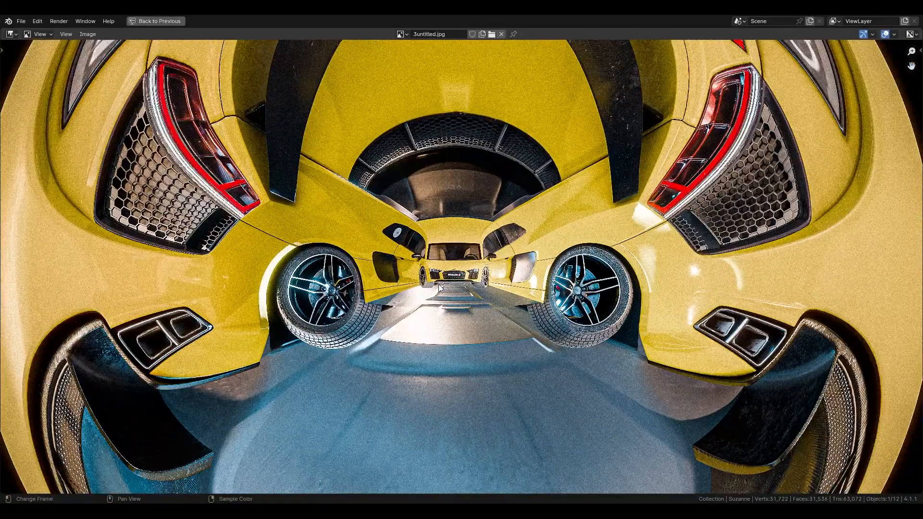
scroll(448, 314, "down", 1)
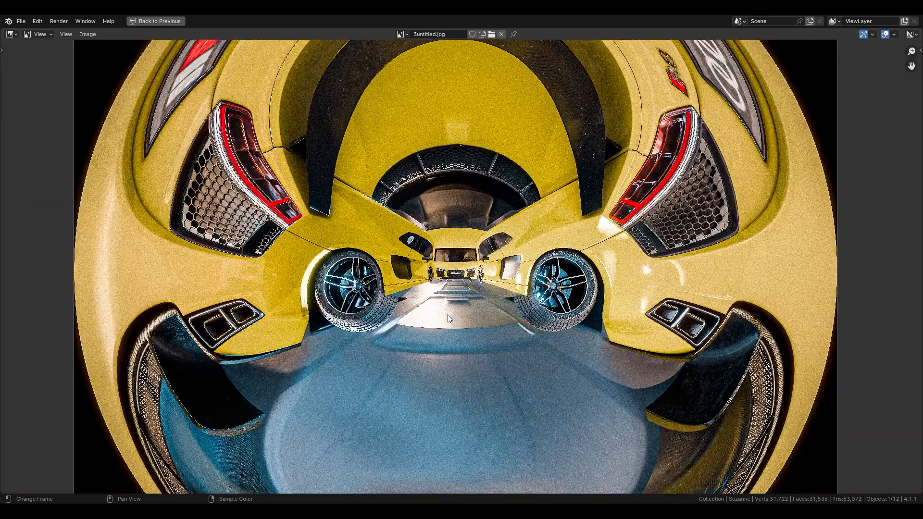
key("ctrl+space")
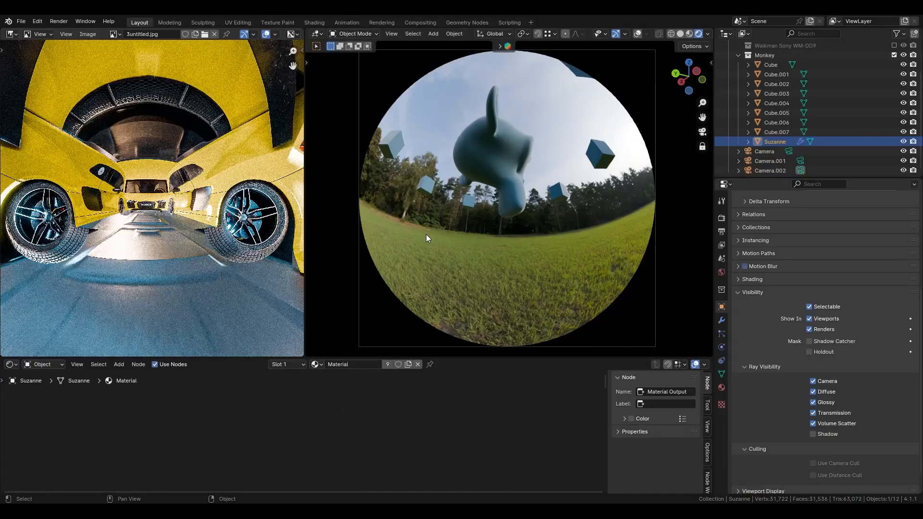
middle_click_drag(158, 191, 168, 205)
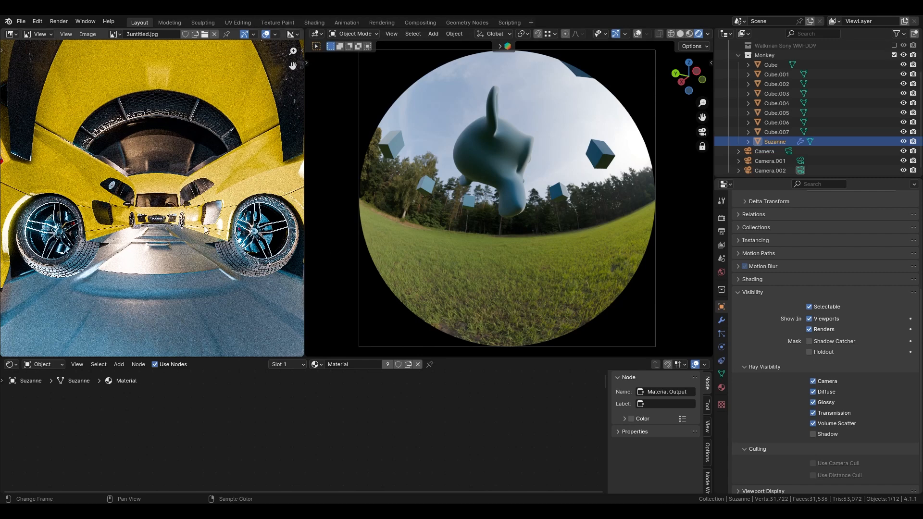
Leave the fisheye camera view and show the monkey scene from outside
key("KP_0")
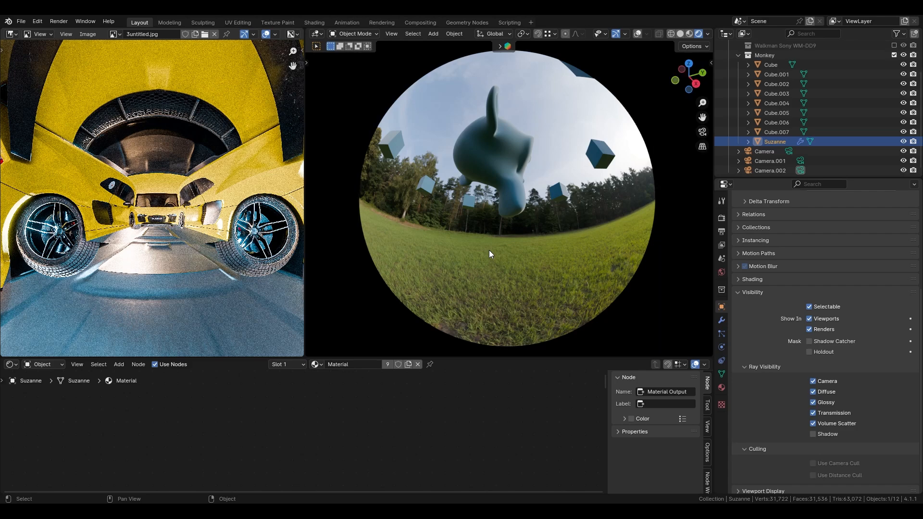
mouse_move(488, 250)
middle_mouse_down()
mouse_move(458, 241)
mouse_move(479, 279)
mouse_move(494, 250)
middle_mouse_up()
scroll(478, 279, "down", 6)
scroll(494, 250, "down", 4)
mouse_move(460, 209)
middle_mouse_down()
mouse_move(466, 243)
mouse_move(466, 200)
middle_mouse_up()
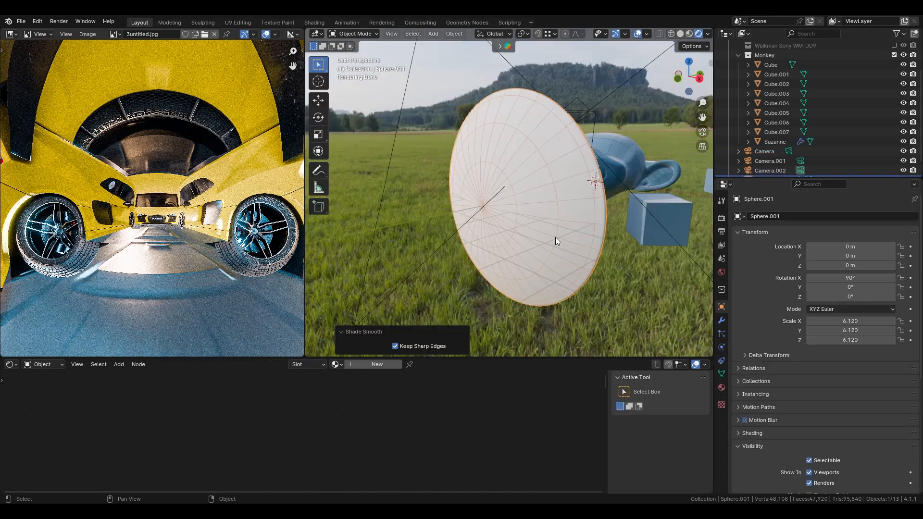
Show the convex lens's material properties and examine its curved profile in the right orthographic view
left_click(723, 389)
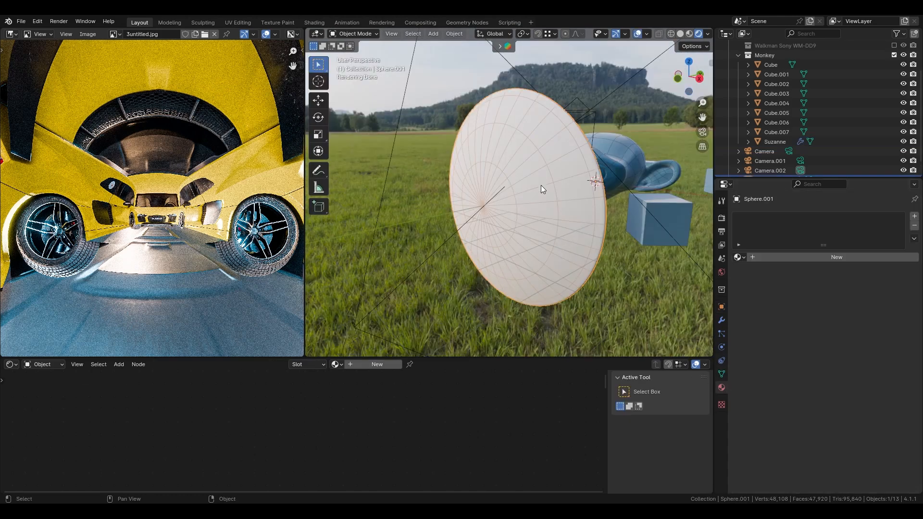
middle_click_drag(540, 186, 486, 167)
key("KP_1")
key("KP_3")
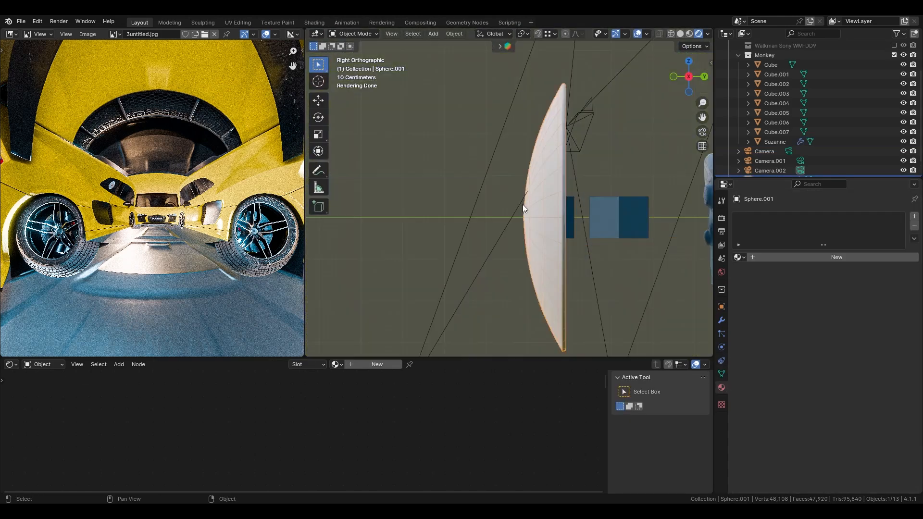
middle_click_drag(523, 203, 477, 175, "shift")
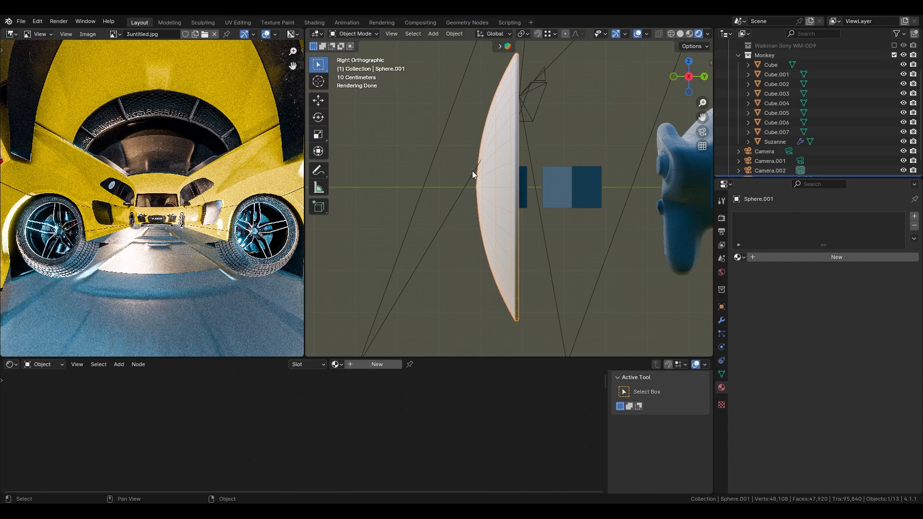
middle_click_drag(475, 179, 484, 201, "shift")
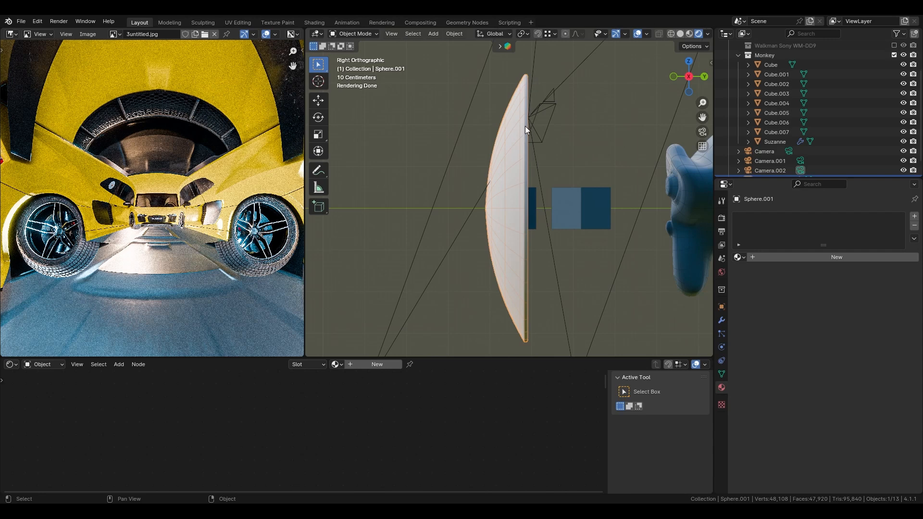
Give the lens a new material with transmission weight 1.000 and roughness 0.000, and look at the monkey through it
left_click(766, 258)
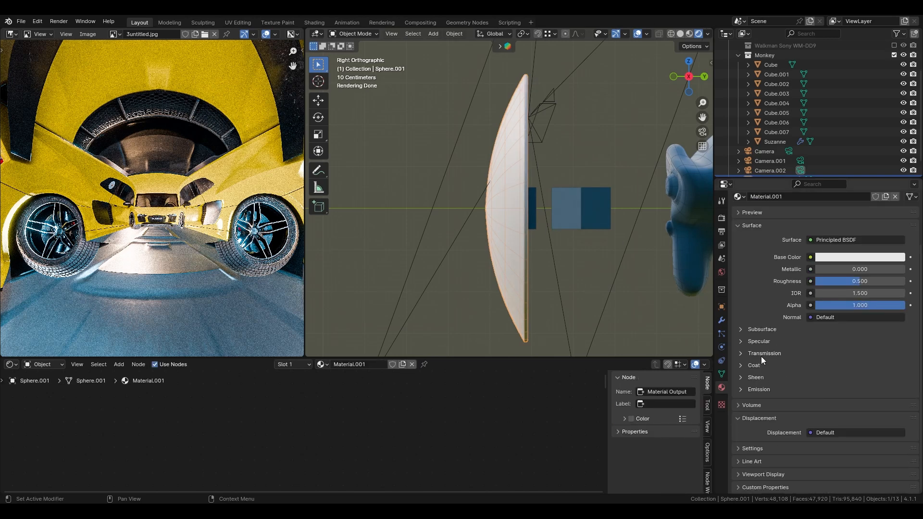
left_click(761, 357)
left_click_drag(831, 363, 896, 362)
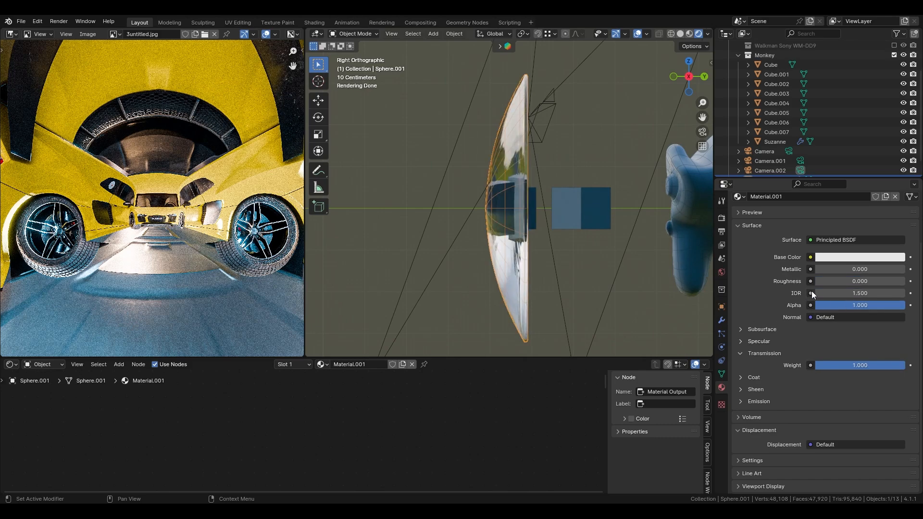
middle_click_drag(457, 207, 486, 238)
key("shift+alt+z")
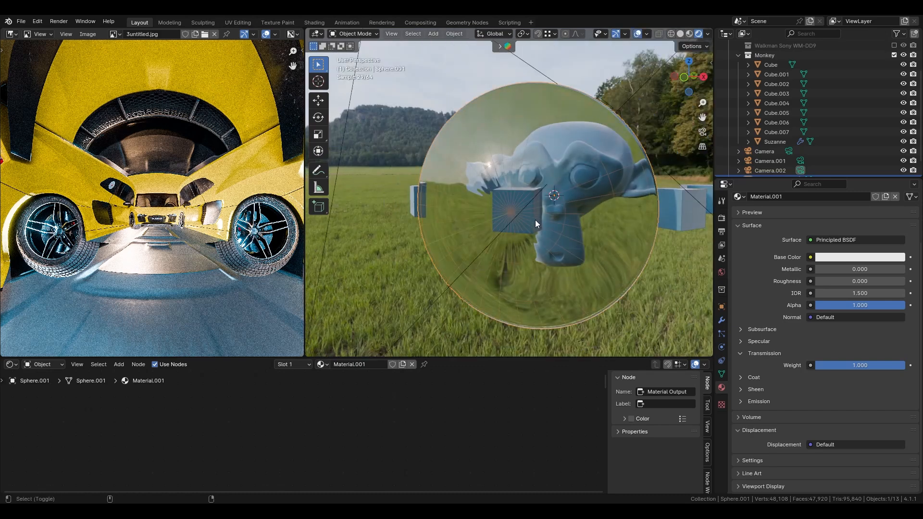
Bevel the vertex at the centre of the lens's curved face into a small ring of vertices
key("Tab")
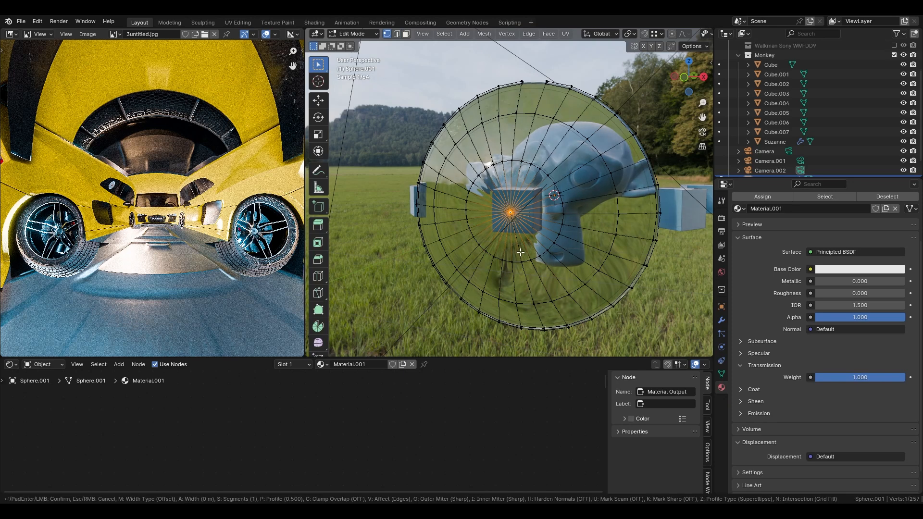
key("ctrl+b")
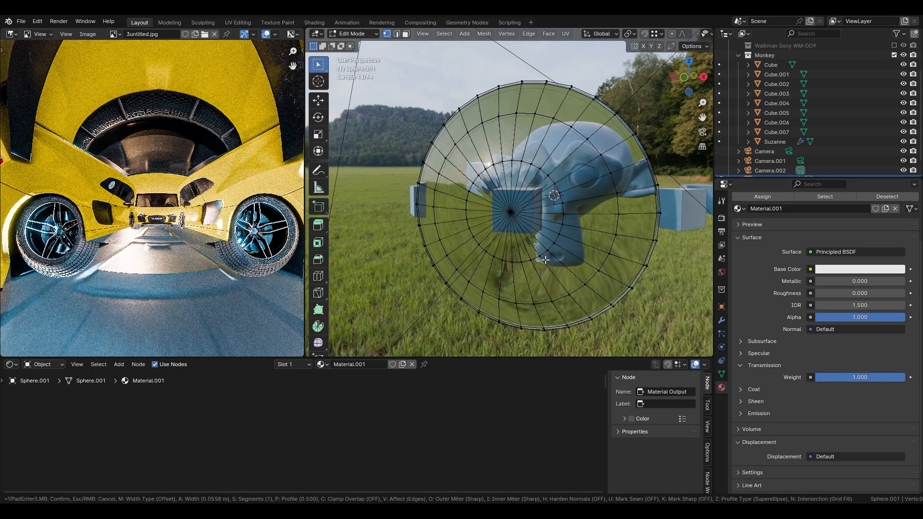
key("v")
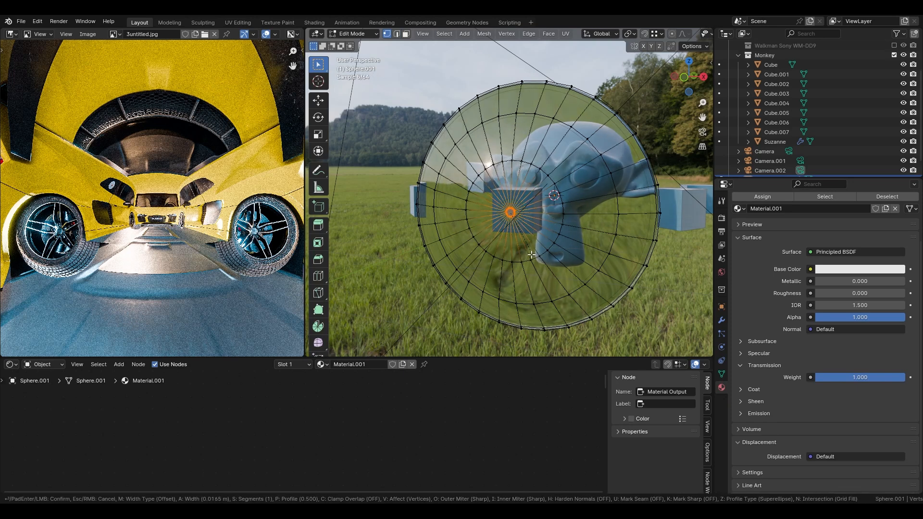
left_click(537, 257)
key("Tab")
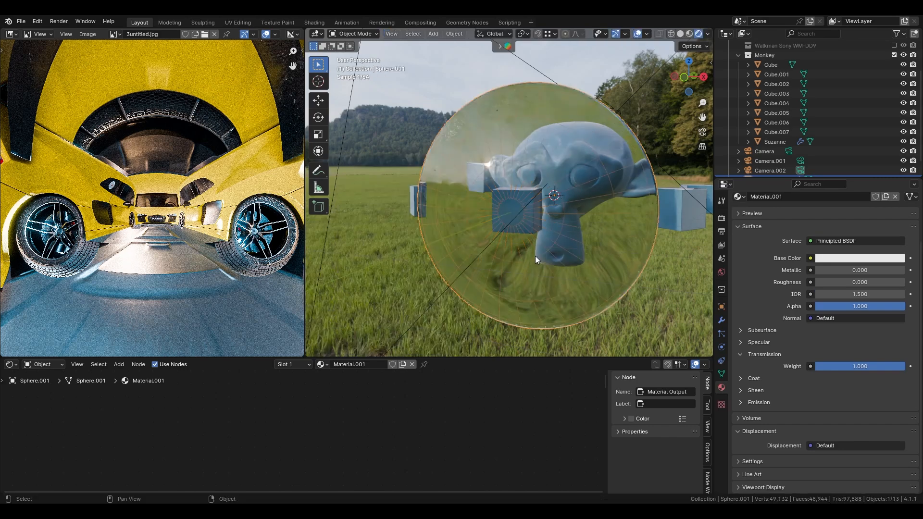
Move the lens about -0.97 m along the global Y axis and hide the viewport overlays
middle_click_drag(502, 244, 495, 218)
scroll(504, 238, "down", 4)
scroll(519, 201, "up", 3)
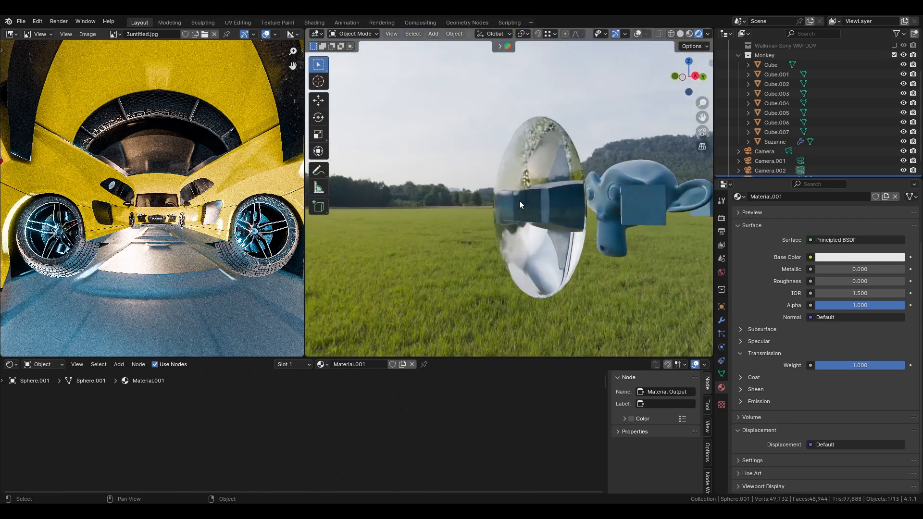
key("shift+alt+z")
key("g")
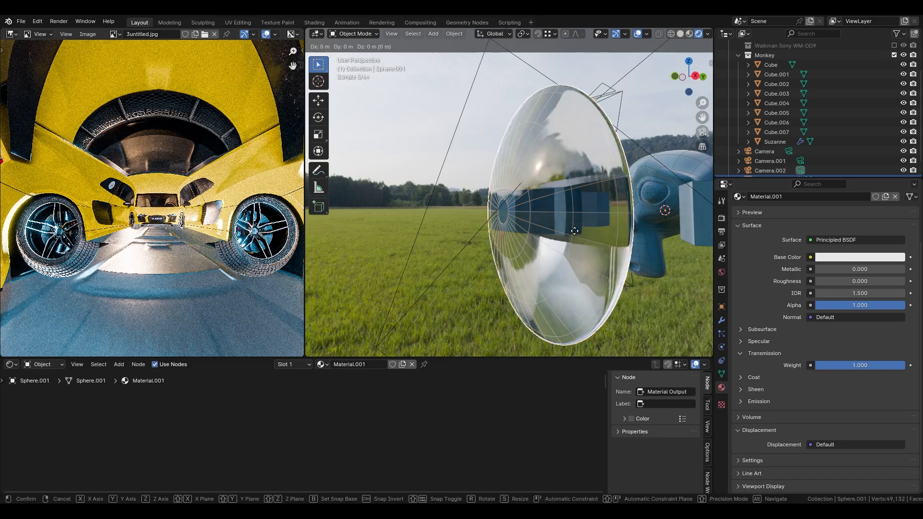
key("y")
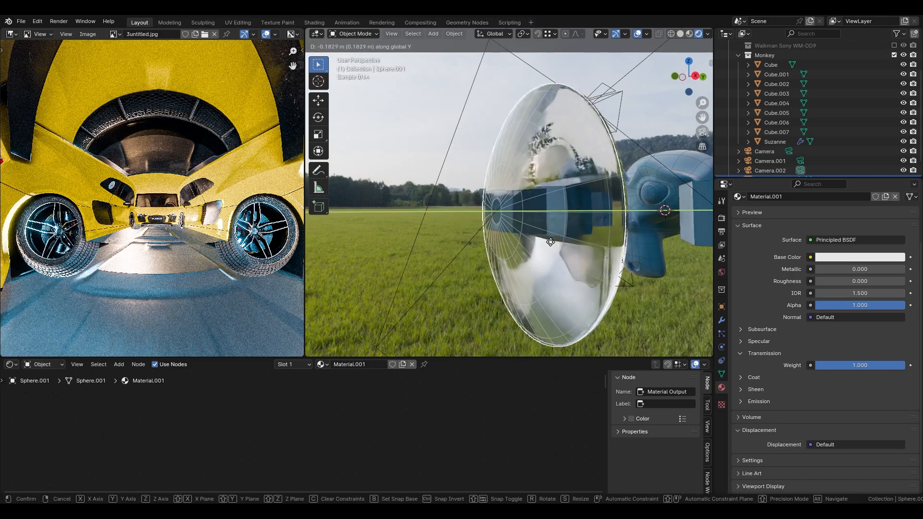
left_click(389, 250)
middle_click_drag(390, 250, 501, 203)
key("alt+shift+z")
scroll(497, 221, "down", 2)
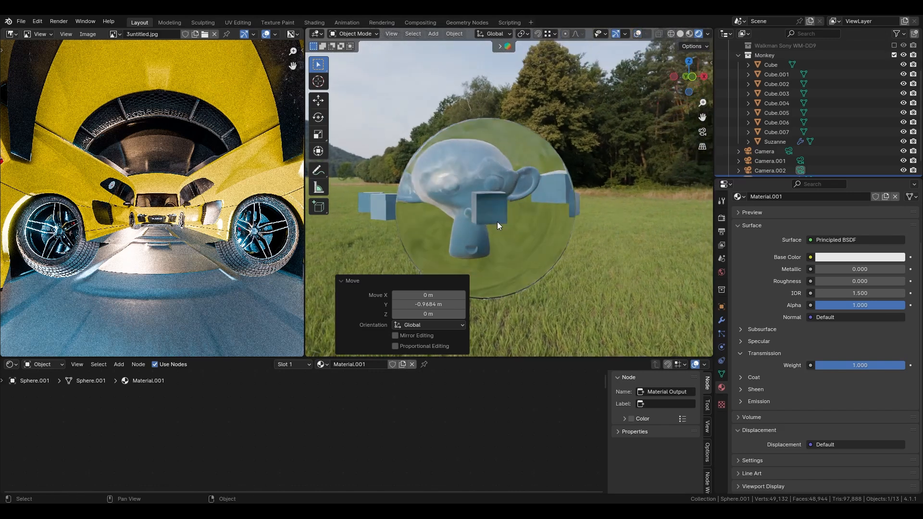
Examine the lens's ray visibility settings and view the monkey and the nearby cube Cube.003 around and through the lens
middle_click_drag(498, 215, 472, 220)
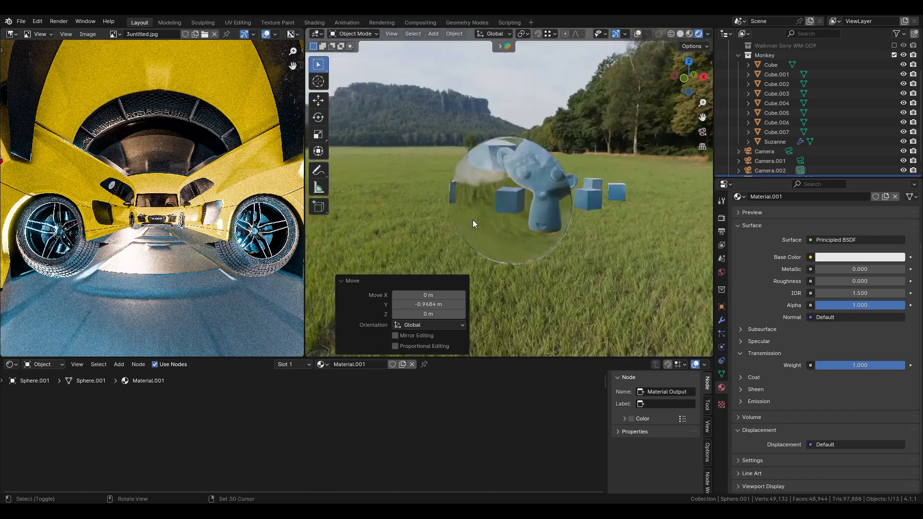
left_click(722, 306)
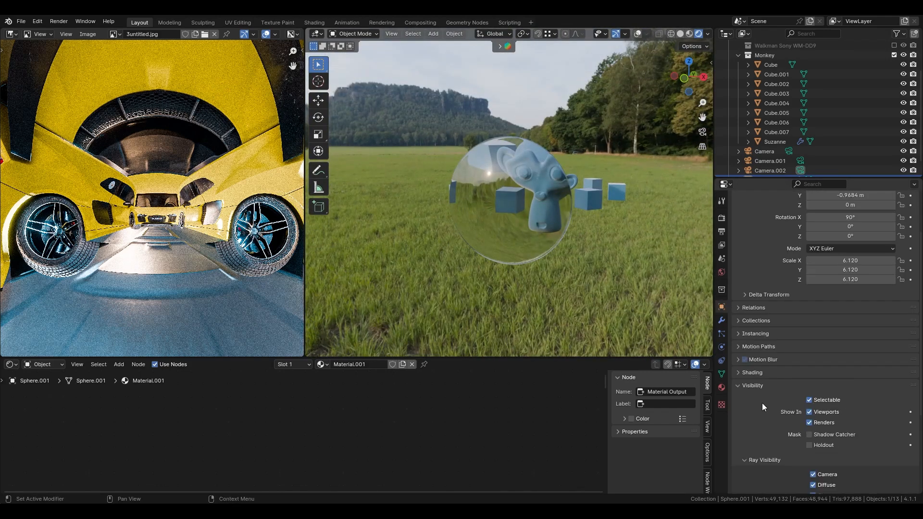
scroll(763, 406, "down", 5)
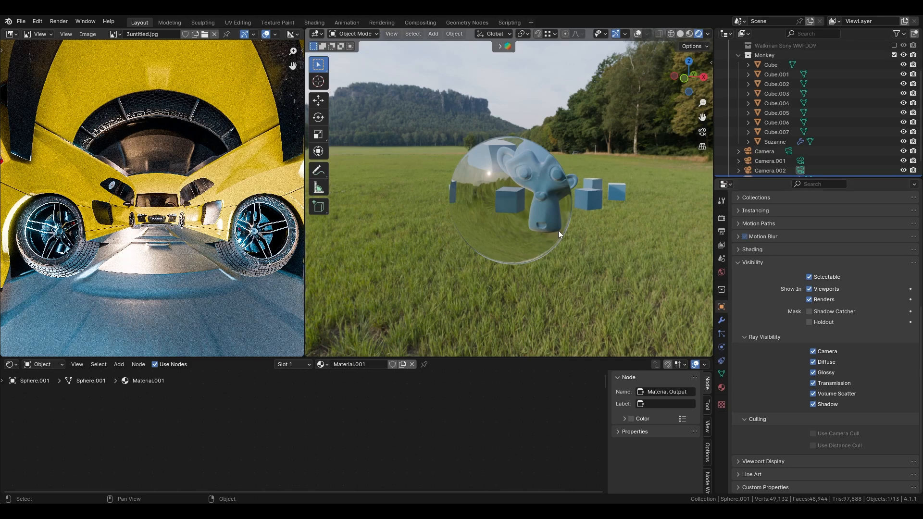
middle_click_drag(572, 205, 464, 226)
left_click(550, 200)
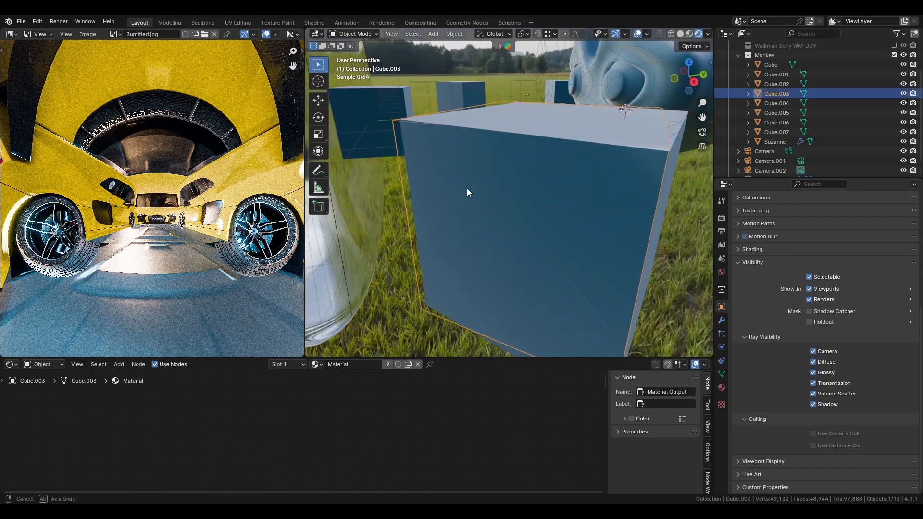
middle_click_drag(466, 189, 477, 228)
scroll(456, 200, "down", 5)
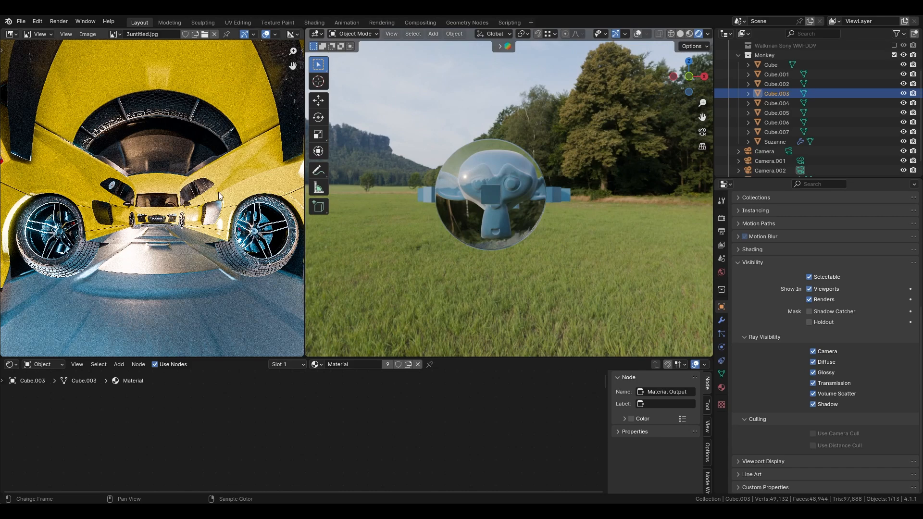
Examine the car's front and open doors in the middle of the 3untitled.jpg render
scroll(218, 196, "down", 2)
scroll(103, 216, "up", 3)
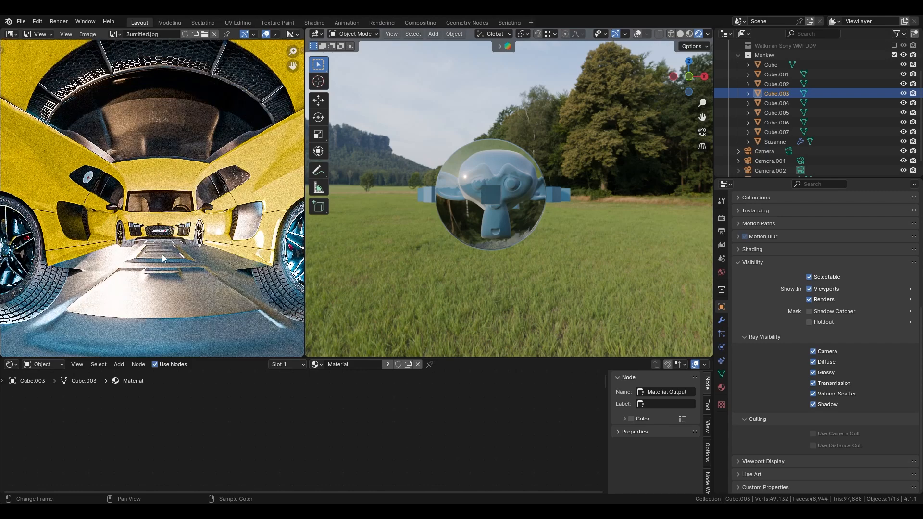
scroll(162, 255, "up", 1)
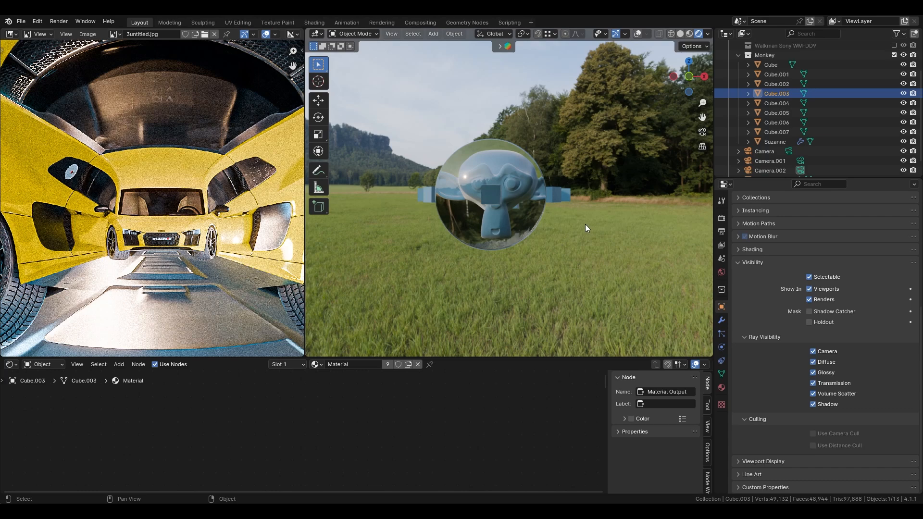
Scale the lens up uniformly by a factor of about 2.48
mouse_move(480, 209)
middle_mouse_down()
mouse_move(487, 232)
mouse_move(486, 220)
mouse_move(520, 203)
mouse_move(529, 232)
mouse_move(487, 215)
mouse_move(495, 211)
middle_mouse_up()
middle_click_drag(566, 215, 511, 204)
scroll(512, 204, "down", 3)
scroll(512, 204, "down", 5)
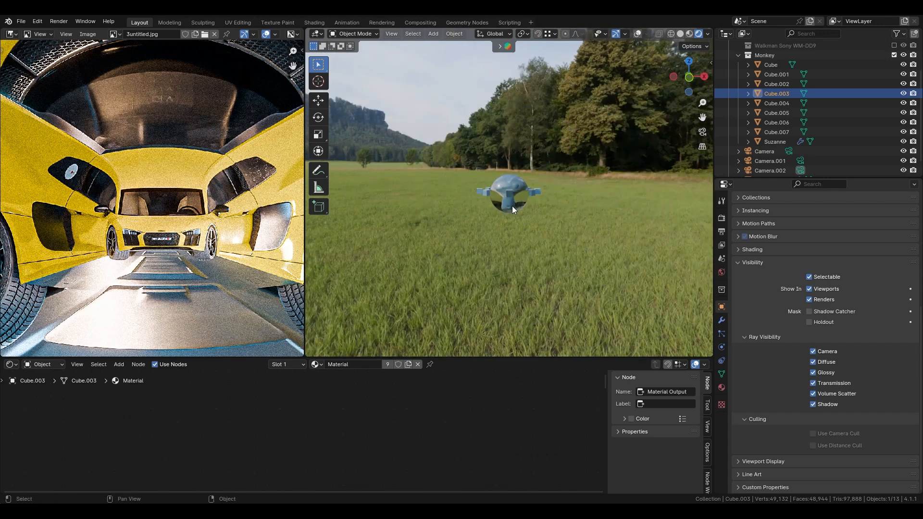
middle_click_drag(511, 207, 499, 200)
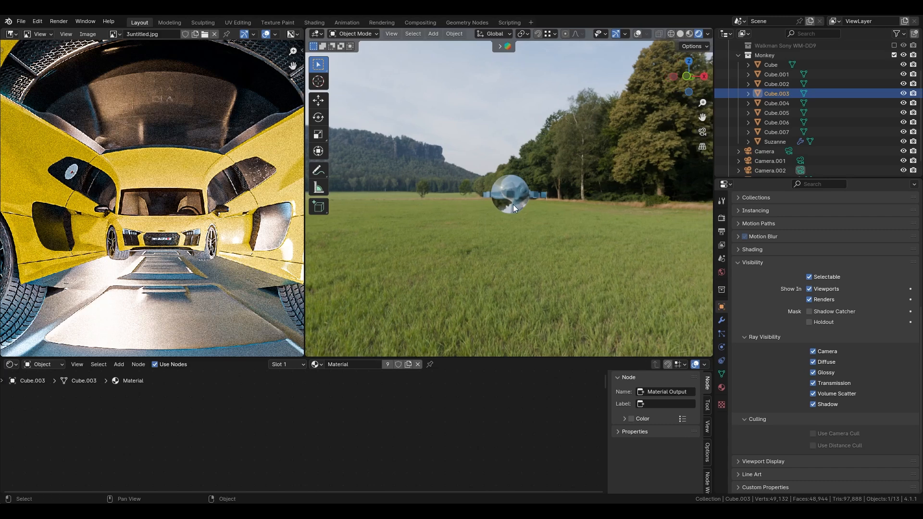
left_click(512, 204)
key("s")
left_click(603, 248)
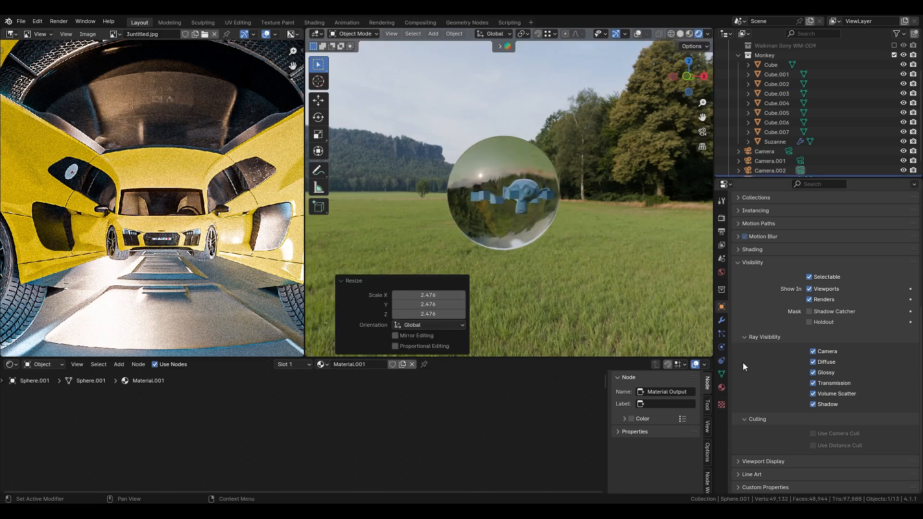
Set the lens material's IOR to 1.810 and examine the refracted monkey and cubes from different angles and distances
left_click(721, 387)
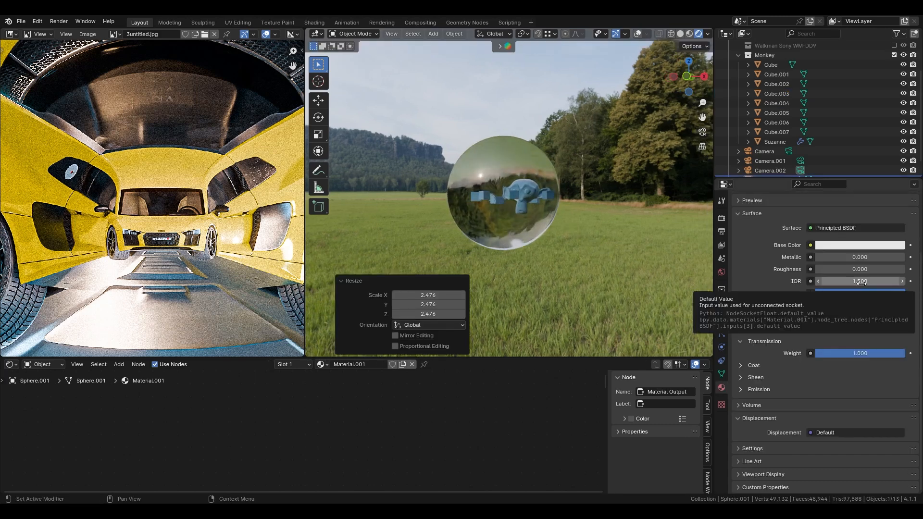
mouse_move(860, 281)
left_mouse_down()
mouse_move(829, 281)
mouse_move(865, 281)
mouse_move(851, 281)
left_mouse_up()
middle_click_drag(556, 192, 477, 175)
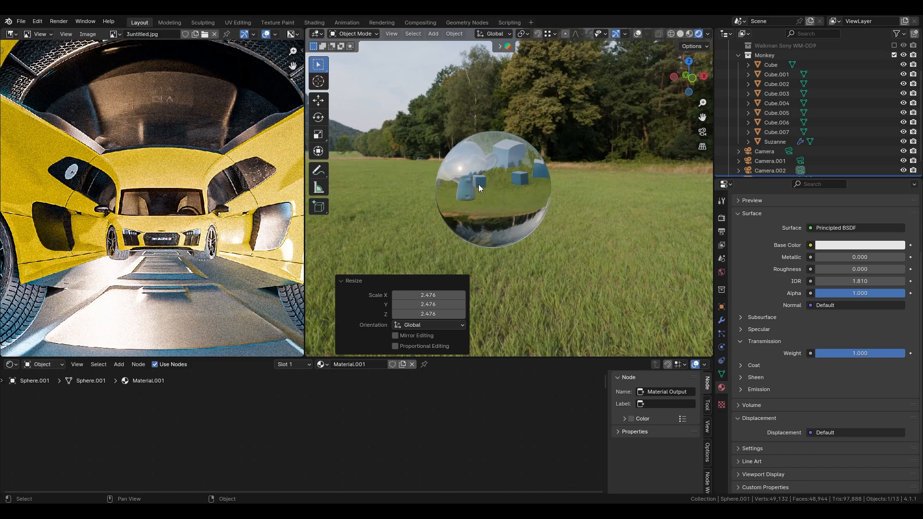
mouse_move(497, 208)
middle_mouse_down("shift")
mouse_move(486, 206)
mouse_move(485, 158)
mouse_move(503, 226)
middle_mouse_up("shift")
scroll(492, 200, "up", 2)
scroll(491, 200, "up", 3)
scroll(506, 227, "down", 6)
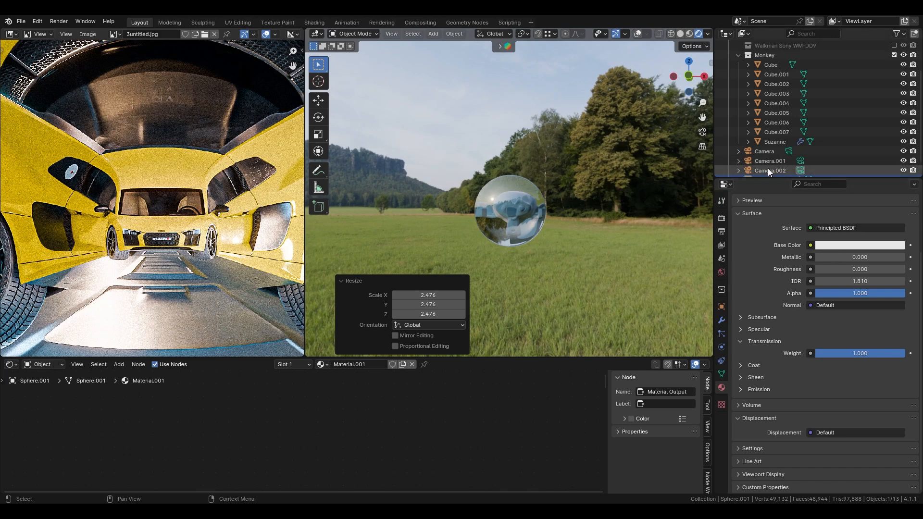
Add a new camera, make it the scene's active camera, and align it to the current view of the lens
key("shift+a")
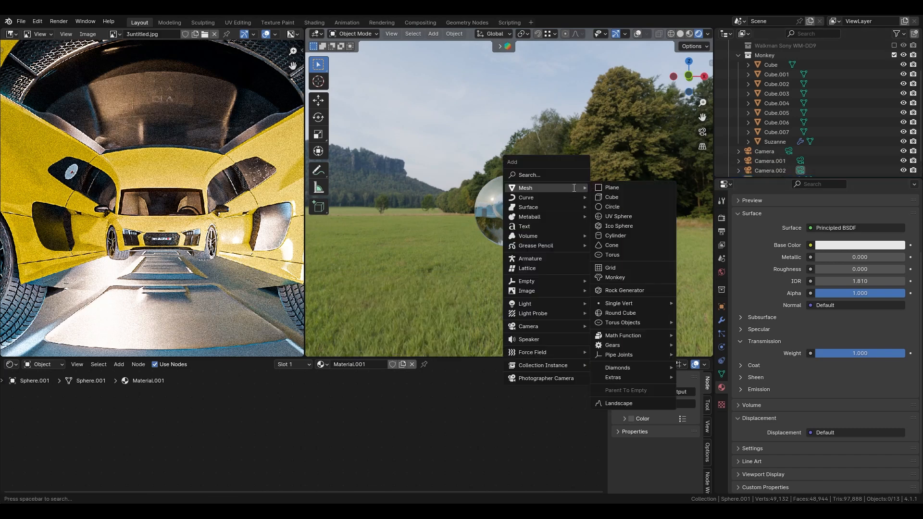
type("cam")
key("Return")
scroll(793, 145, "down", 2)
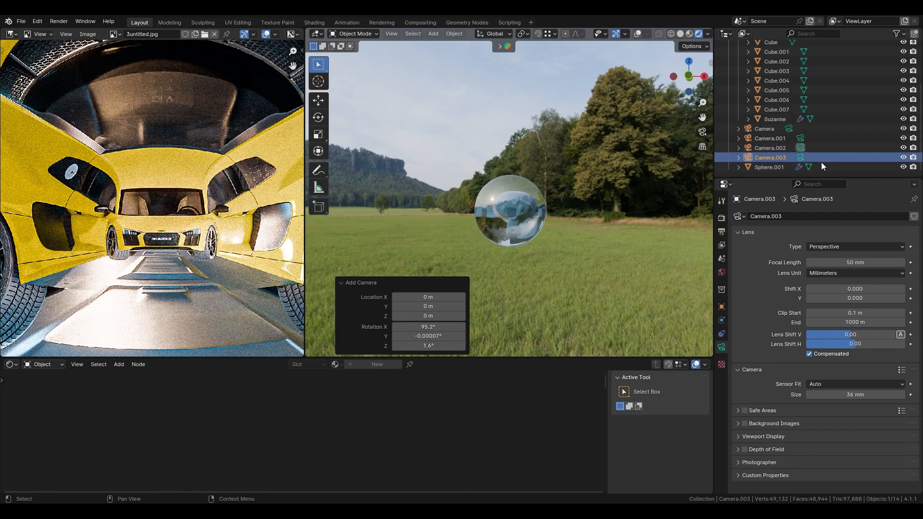
left_click(793, 158)
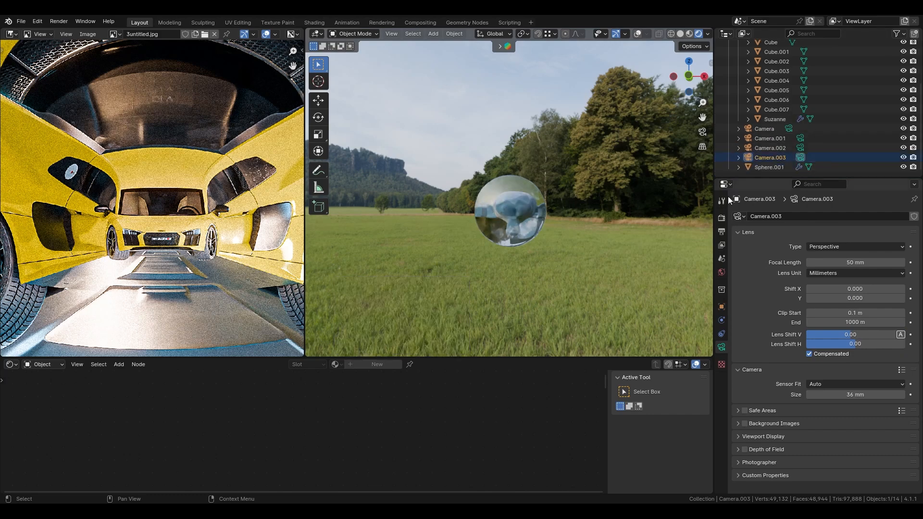
key("ctrl+KP_0")
Set the new camera's focal length to about 146.9 mm and aim it so the lens fills the frame
right_click(574, 215)
left_click(577, 232)
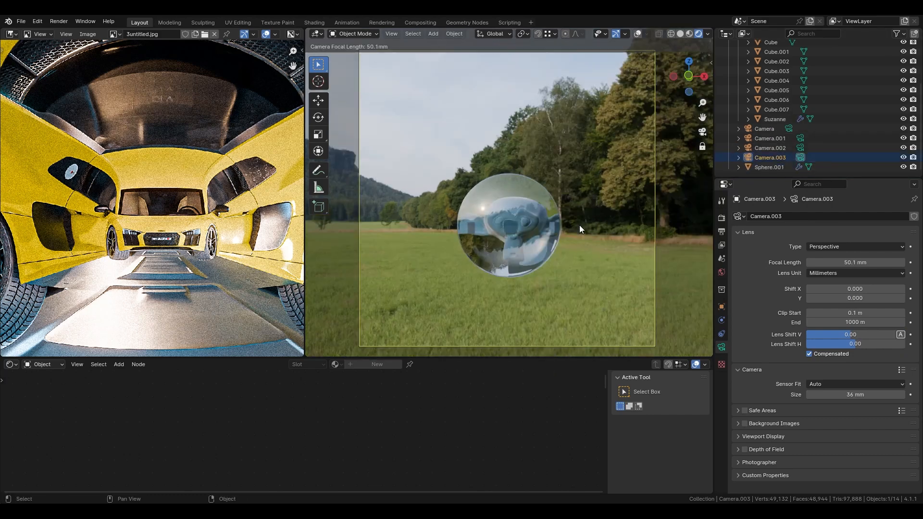
left_click(526, 155)
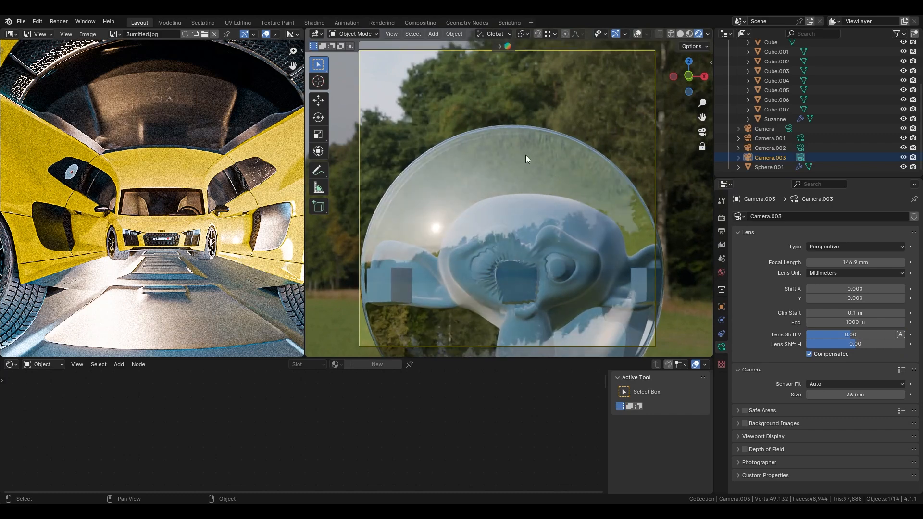
key("shift+grave")
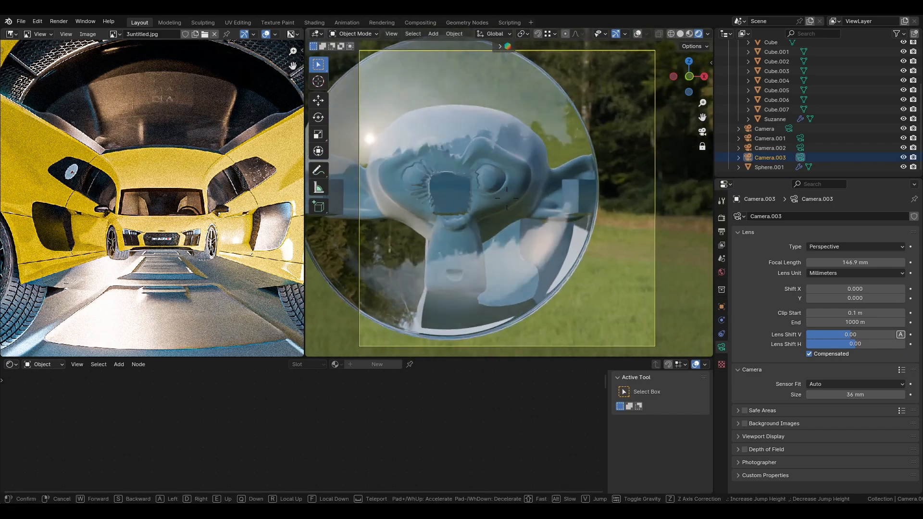
left_click(520, 163)
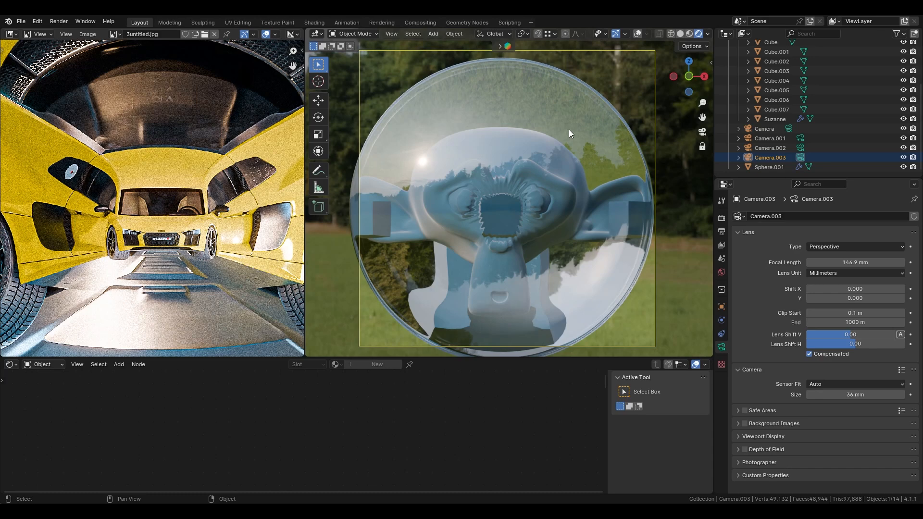
Leave the camera view and move the glass lens about 5.75 m along global Y toward the monkey
key("KP_0")
middle_click_drag(573, 163, 572, 177)
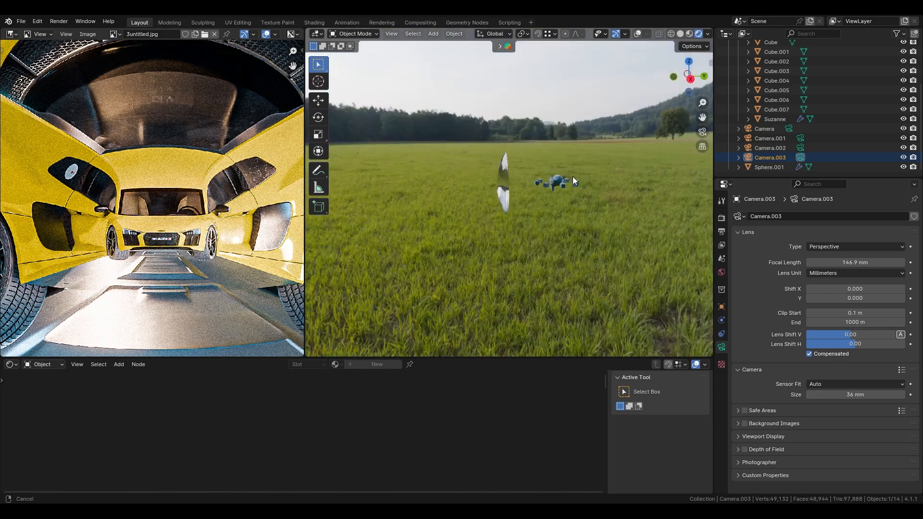
scroll(553, 185, "up", 5)
left_click(437, 214)
scroll(492, 209, "up", 2)
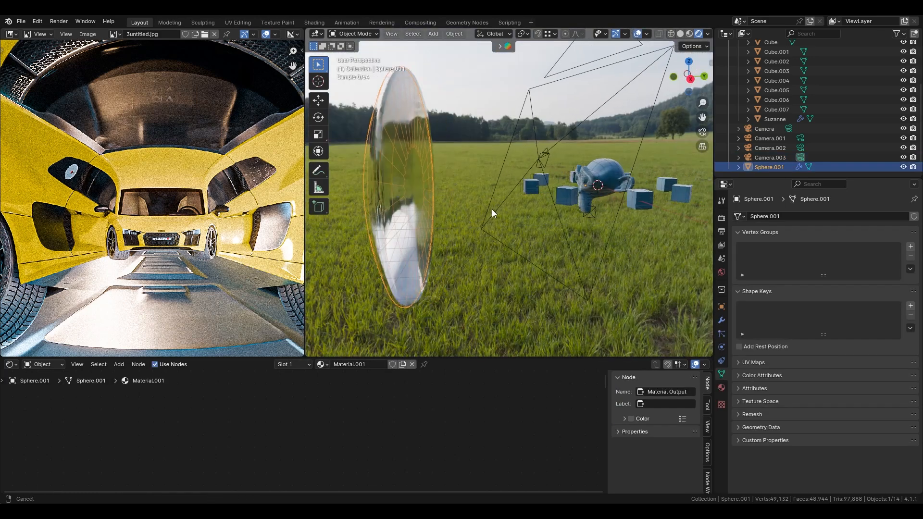
key("g")
key("y")
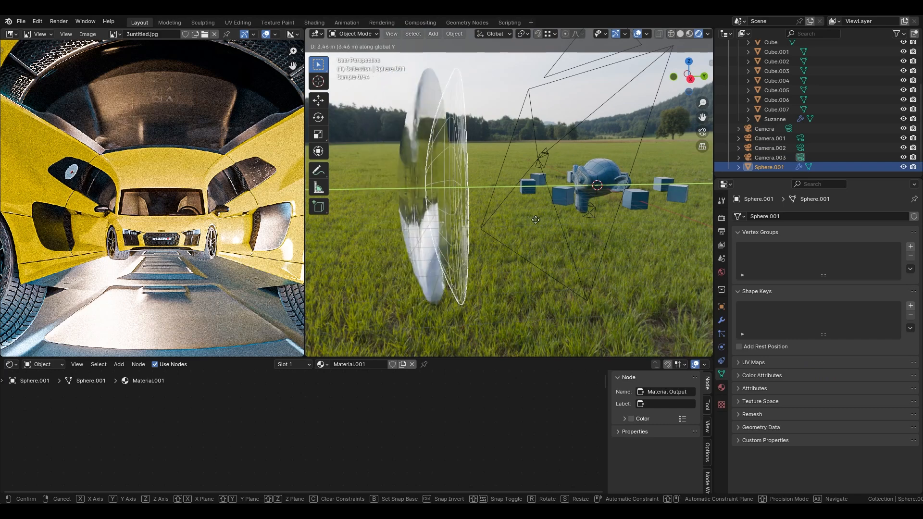
left_click(562, 226)
middle_click_drag(530, 218, 480, 214, "shift")
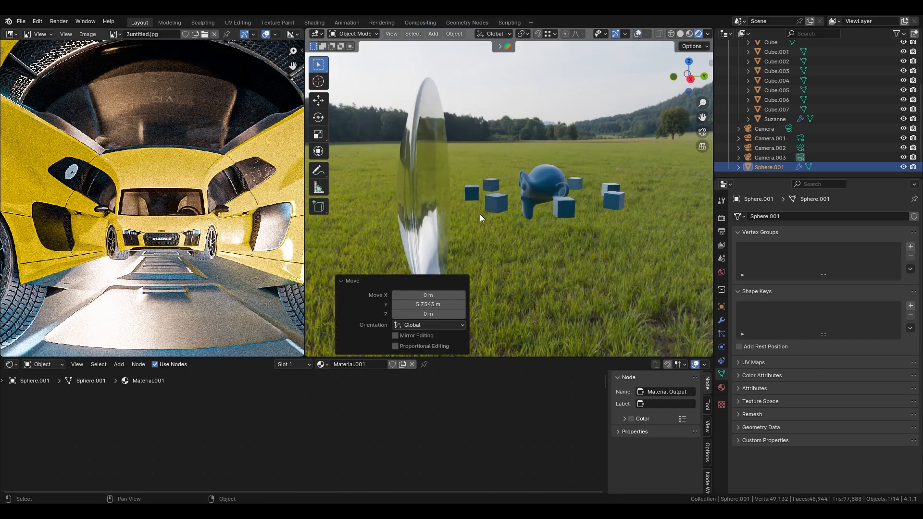
Switch the viewport to solid shading, select Cube.002 in front of the monkey, and view it side-on with the lens
key("z")
left_click(533, 229)
mouse_move(533, 231)
middle_mouse_down()
mouse_move(572, 222)
mouse_move(540, 194)
mouse_move(549, 203)
mouse_move(445, 209)
middle_mouse_up()
left_click(546, 195)
middle_click_drag(572, 207, 438, 232, "shift")
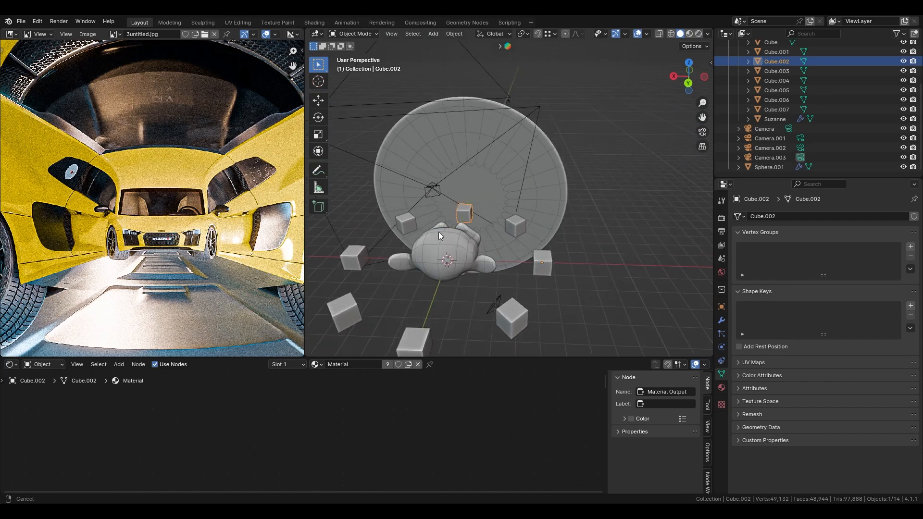
mouse_move(500, 236)
middle_mouse_down()
mouse_move(425, 237)
mouse_move(501, 217)
middle_mouse_up()
scroll(425, 237, "up", 5)
middle_click_drag(501, 217, 471, 232)
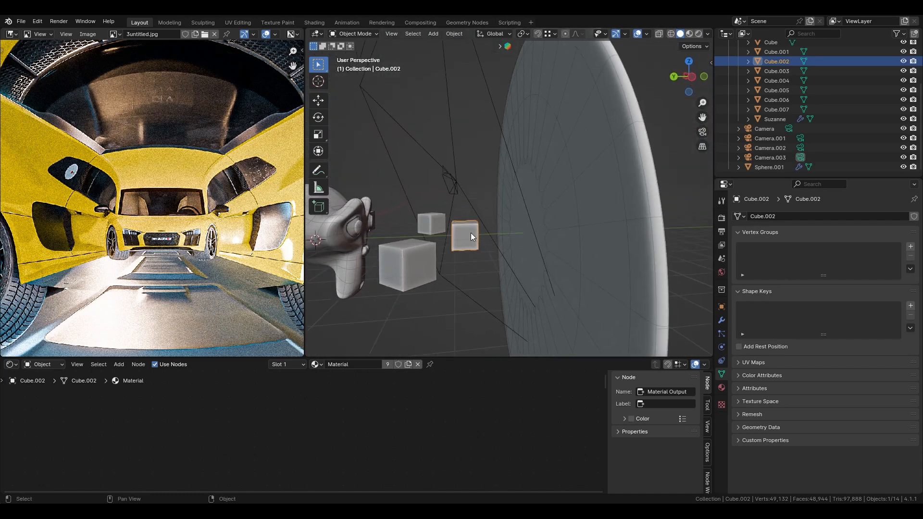
Annotate freehand red light rays radiating in all directions from Cube.002, including several toward the lens
left_click_drag(468, 215, 529, 139)
left_click_drag(490, 269, 525, 310)
left_click_drag(478, 234, 527, 235)
left_click_drag(461, 217, 427, 161)
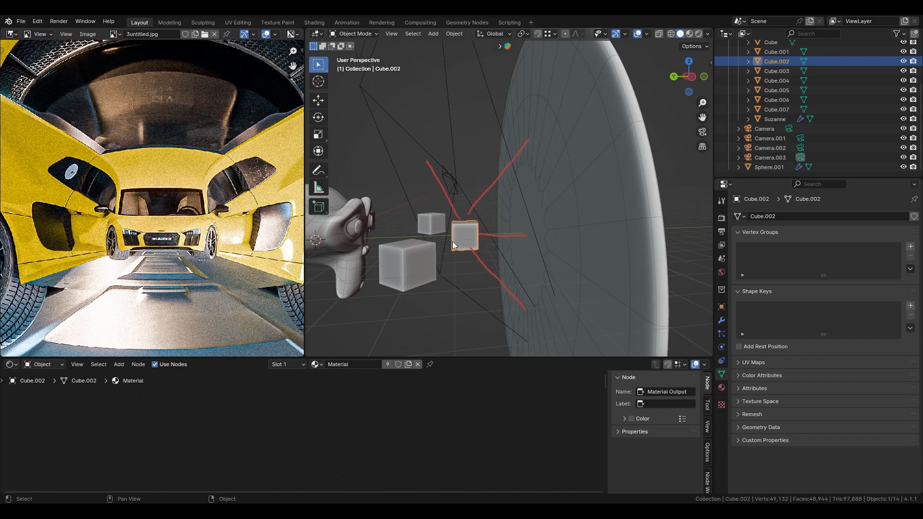
left_click_drag(461, 234, 378, 220)
left_click_drag(463, 250, 460, 322)
mouse_move(459, 221)
left_mouse_down()
mouse_move(451, 137)
mouse_move(387, 186)
left_mouse_up()
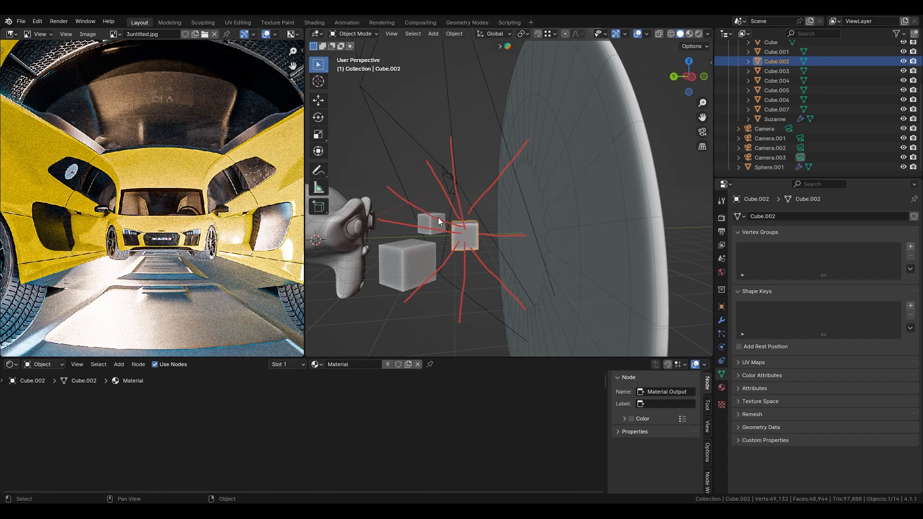
scroll(437, 217, "down", 5)
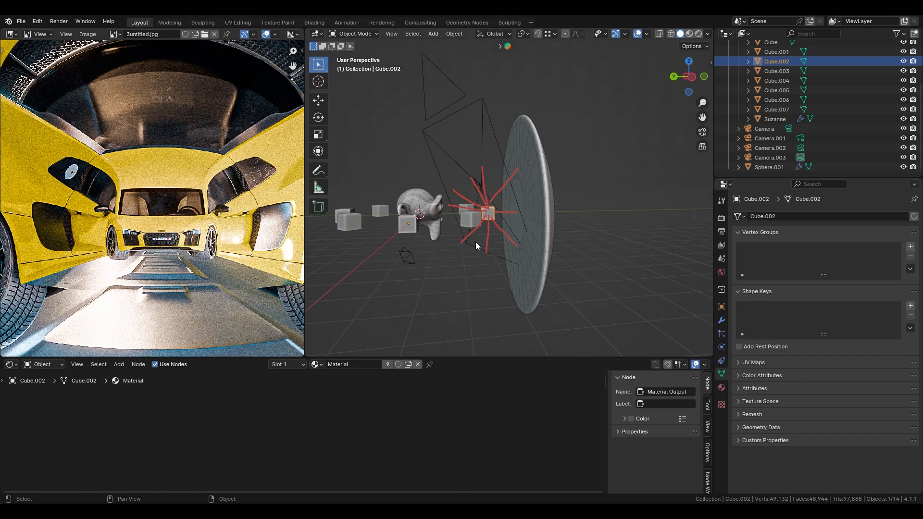
scroll(506, 221, "up", 4)
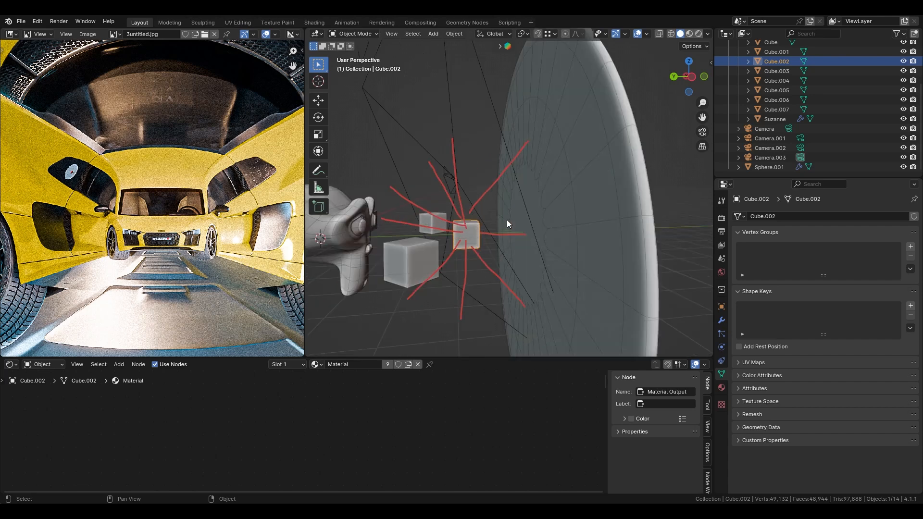
scroll(509, 220, "down", 2)
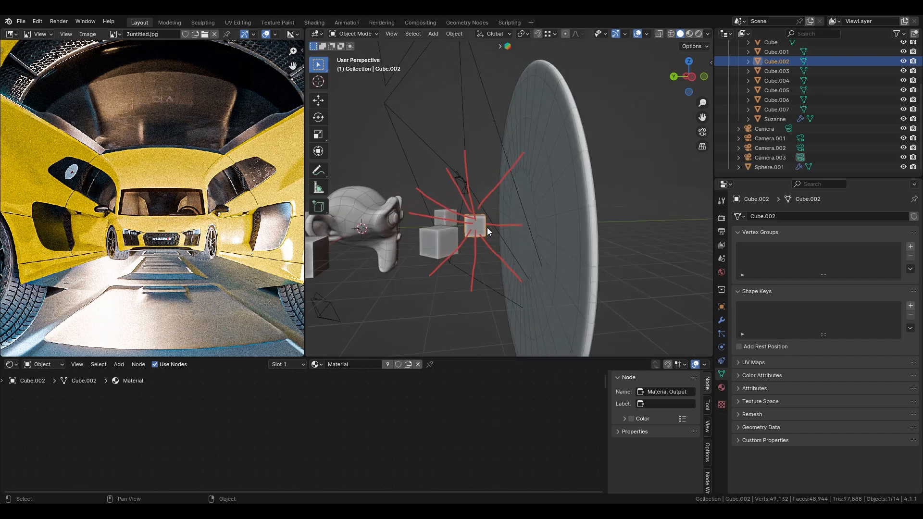
scroll(479, 236, "up", 2)
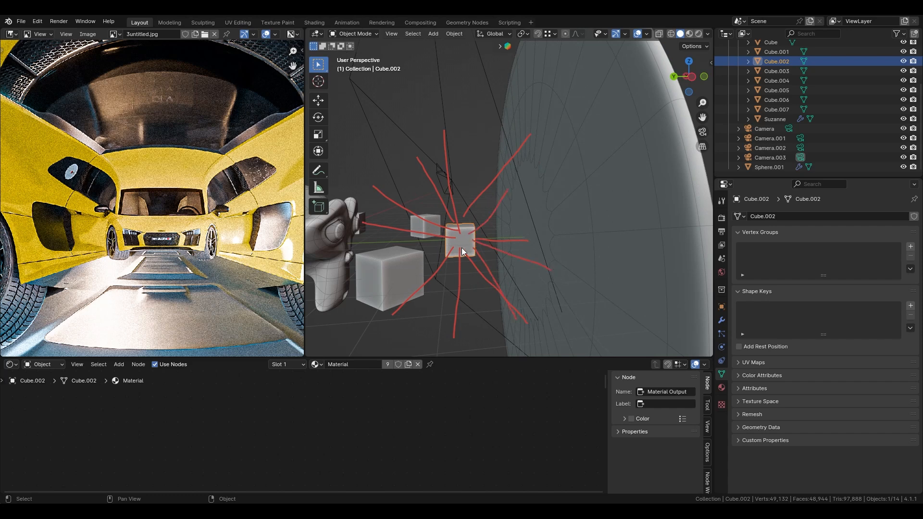
mouse_move(461, 248)
left_mouse_down()
mouse_move(478, 326)
mouse_move(425, 324)
left_mouse_up()
left_click_drag(458, 231, 338, 307)
mouse_move(448, 212)
left_mouse_down()
mouse_move(427, 92)
mouse_move(458, 110)
left_mouse_up()
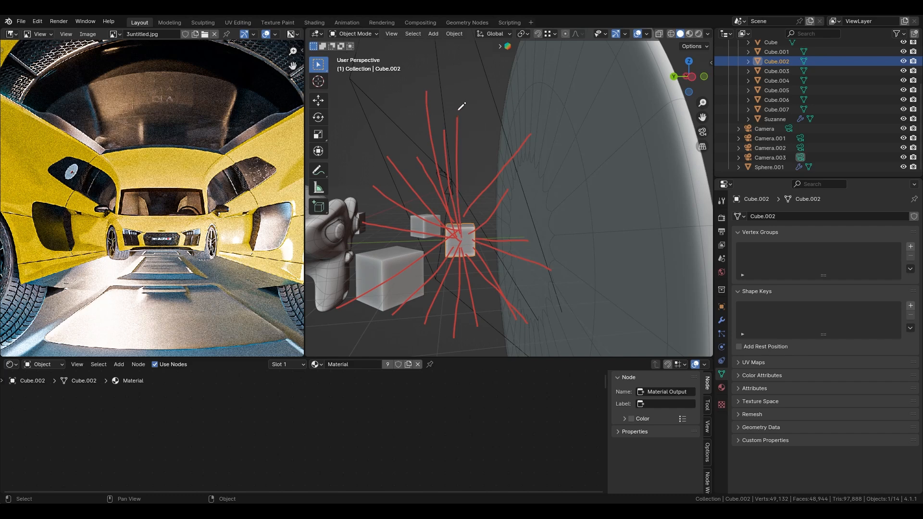
left_click_drag(460, 233, 475, 108)
left_click_drag(464, 229, 522, 75)
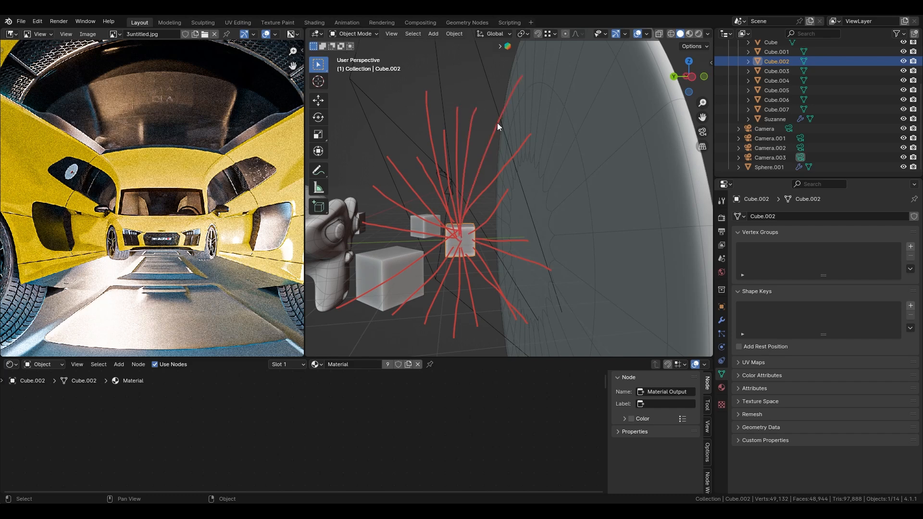
left_click_drag(461, 242, 544, 127)
left_click_drag(476, 239, 590, 222)
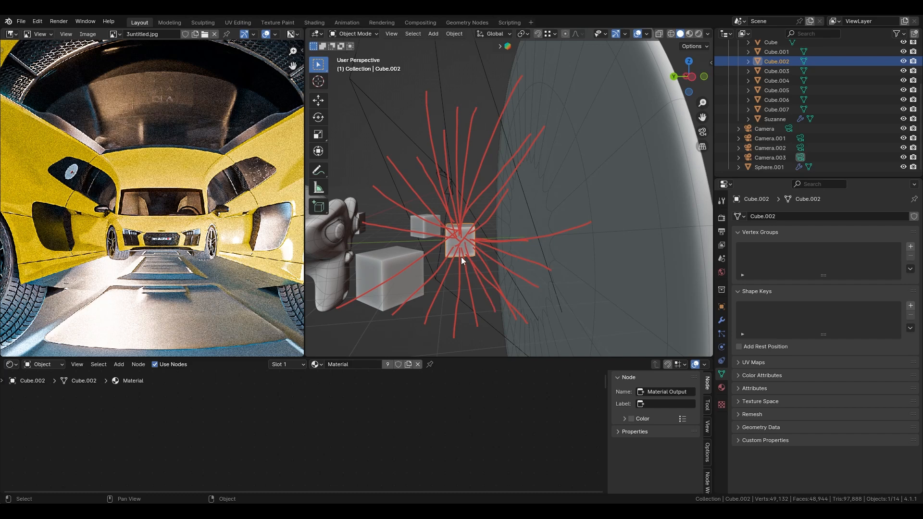
Annotate rays from Cube.002 to the lens's upper and lower parts and continue them through the glass
scroll(454, 285, "down", 4)
middle_click_drag(454, 286, 496, 249)
scroll(496, 245, "up", 3)
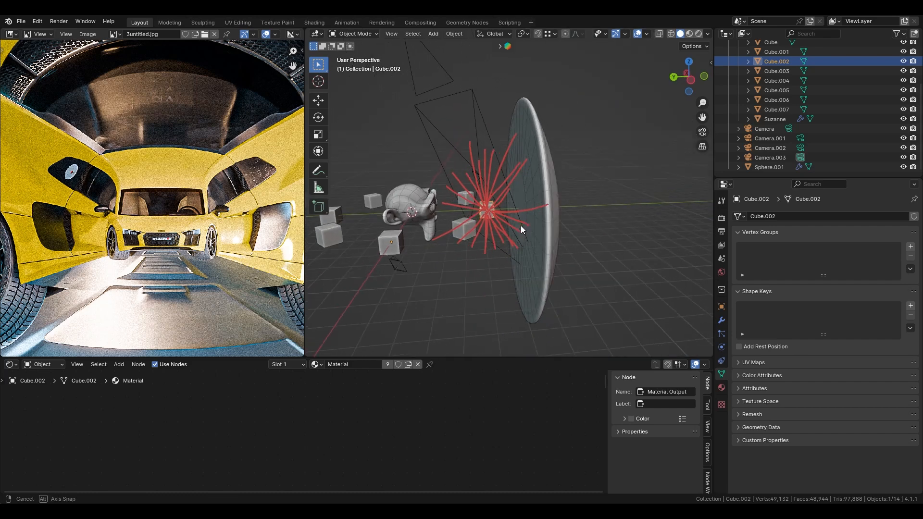
scroll(497, 206, "up", 2)
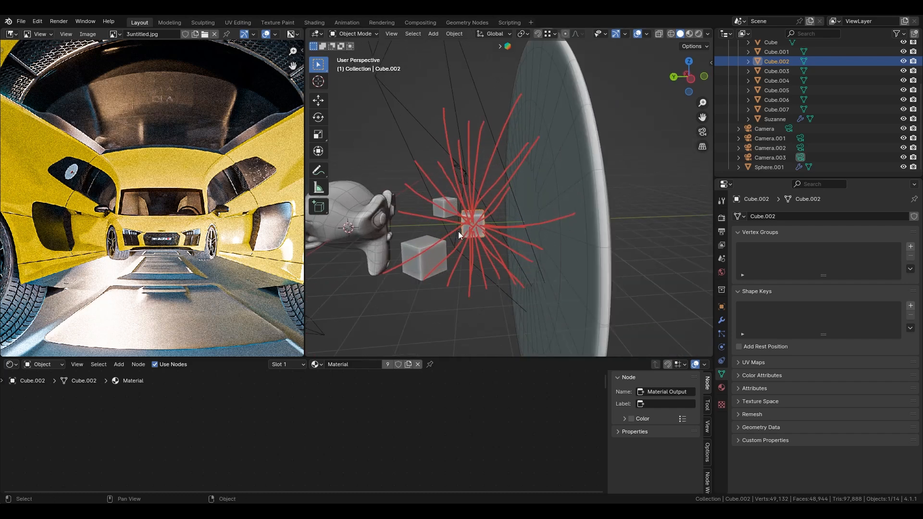
scroll(482, 177, "down", 2)
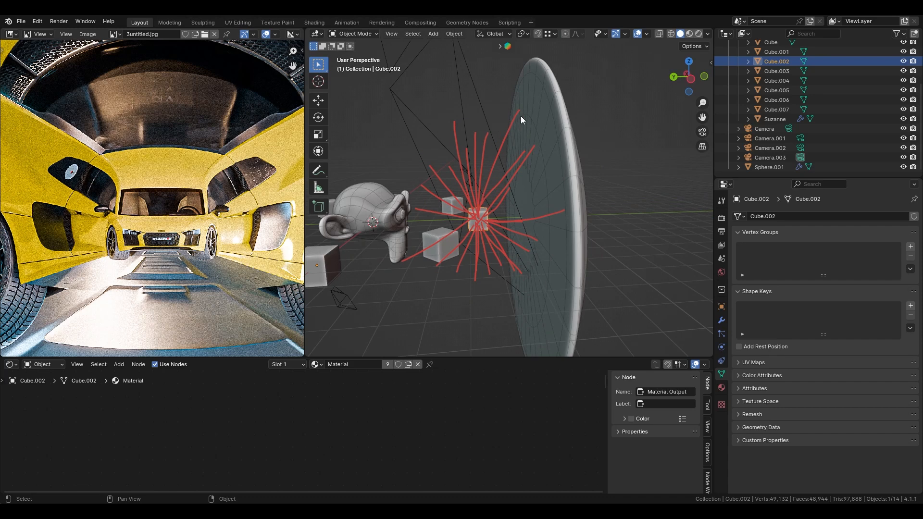
middle_click_drag(521, 116, 475, 183, "shift")
scroll(420, 203, "up", 3)
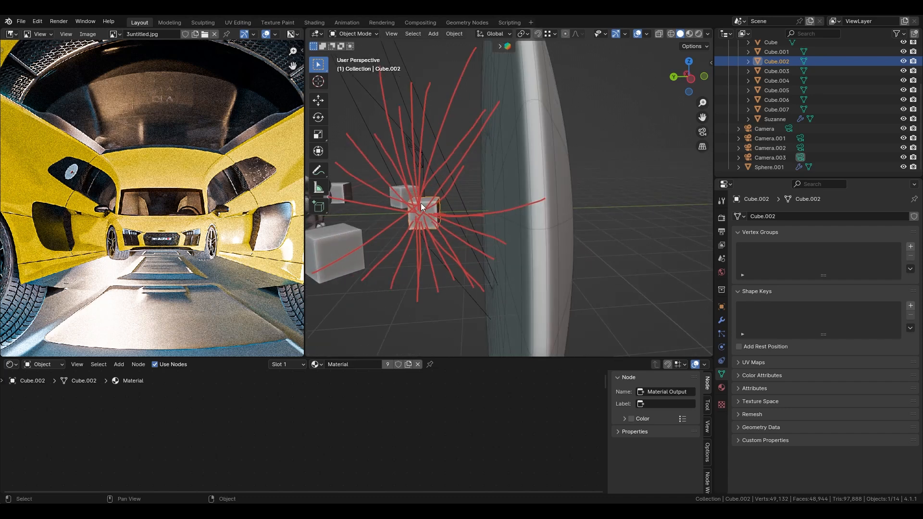
left_click_drag(425, 198, 466, 54)
left_click_drag(432, 234, 480, 353)
scroll(478, 299, "down", 2)
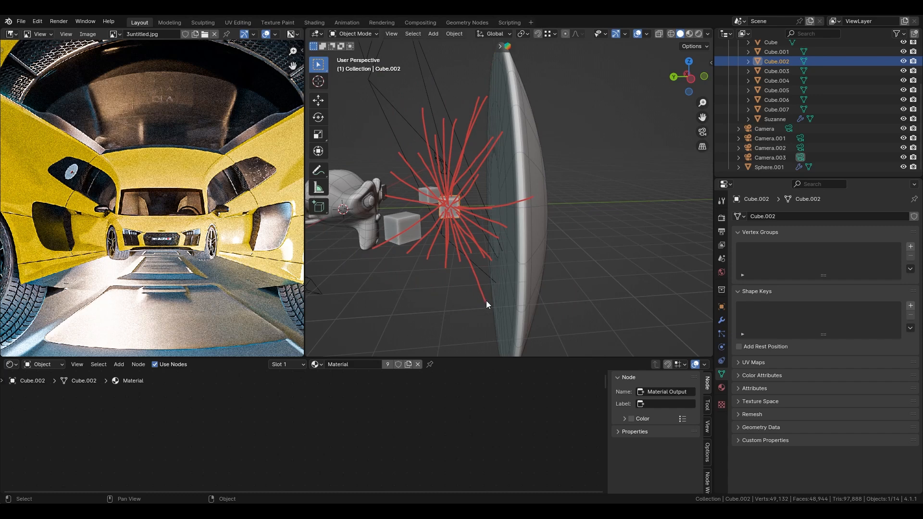
left_click_drag(486, 300, 593, 318)
middle_click_drag(569, 283, 501, 157)
left_click_drag(487, 112, 560, 94)
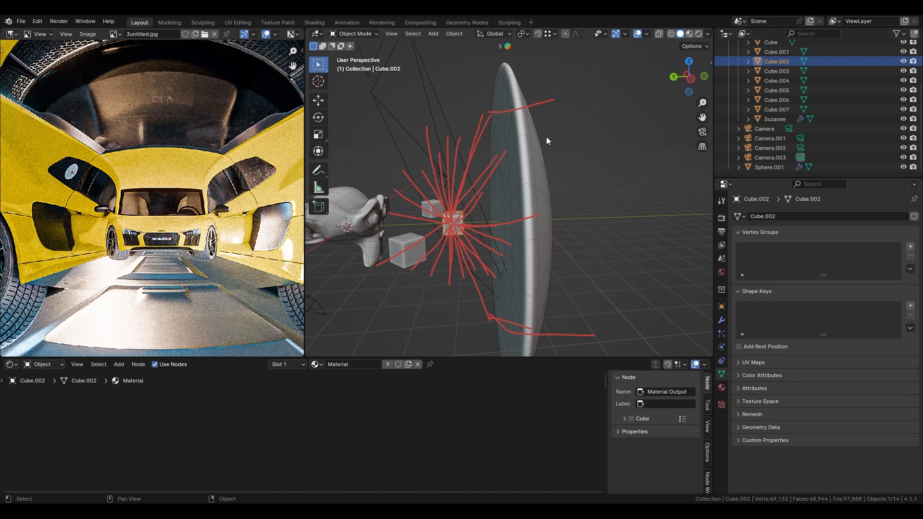
Annotate the upper and lower rays bending inward beyond the lens and crossing at one point on its far side
middle_click_drag(545, 136, 486, 116)
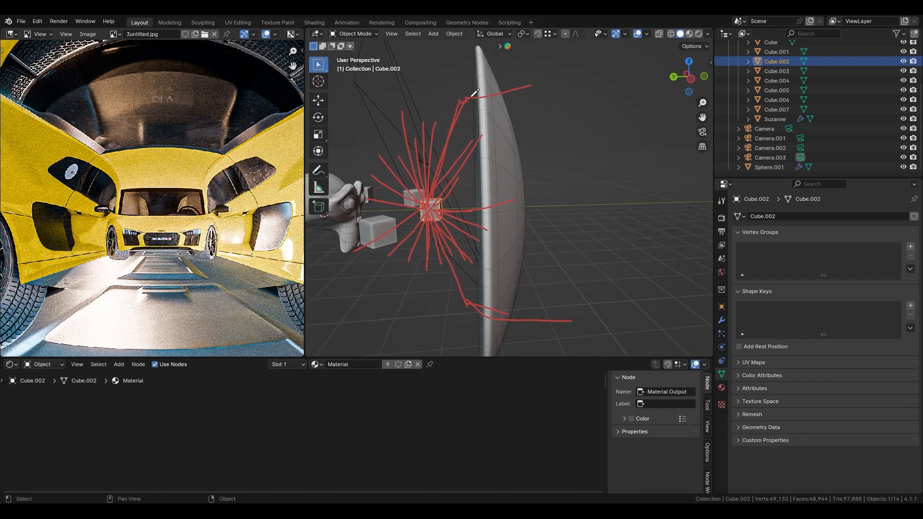
mouse_move(480, 91)
left_mouse_down()
mouse_move(510, 89)
mouse_move(566, 138)
left_mouse_up()
left_click_drag(508, 316, 574, 278)
left_click_drag(572, 279, 657, 194)
left_click_drag(580, 146, 665, 206)
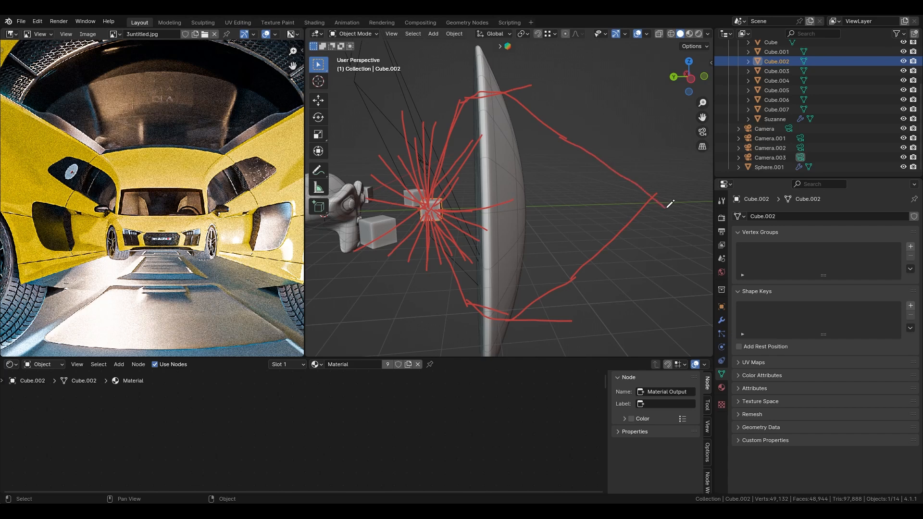
Erase all the red ray annotations around Cube.002 and the lens
middle_click_drag(499, 221, 547, 196, "shift")
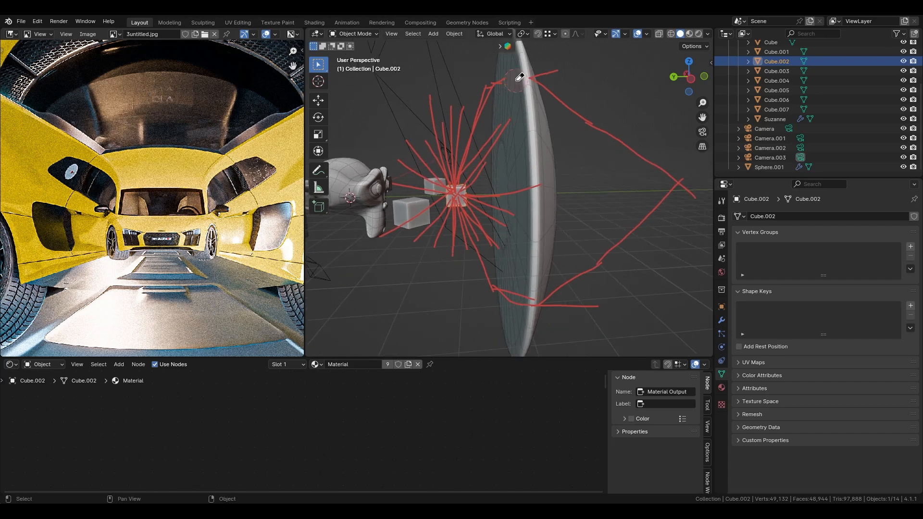
mouse_move(519, 77)
left_mouse_down()
mouse_move(459, 120)
mouse_move(447, 94)
mouse_move(427, 146)
mouse_move(437, 204)
mouse_move(401, 165)
mouse_move(390, 250)
mouse_move(406, 214)
mouse_move(457, 184)
mouse_move(454, 219)
mouse_move(474, 251)
mouse_move(476, 125)
mouse_move(510, 127)
mouse_move(484, 238)
mouse_move(510, 262)
mouse_move(504, 269)
mouse_move(524, 305)
mouse_move(597, 295)
mouse_move(615, 246)
mouse_move(692, 187)
mouse_move(529, 72)
mouse_move(572, 78)
left_mouse_up()
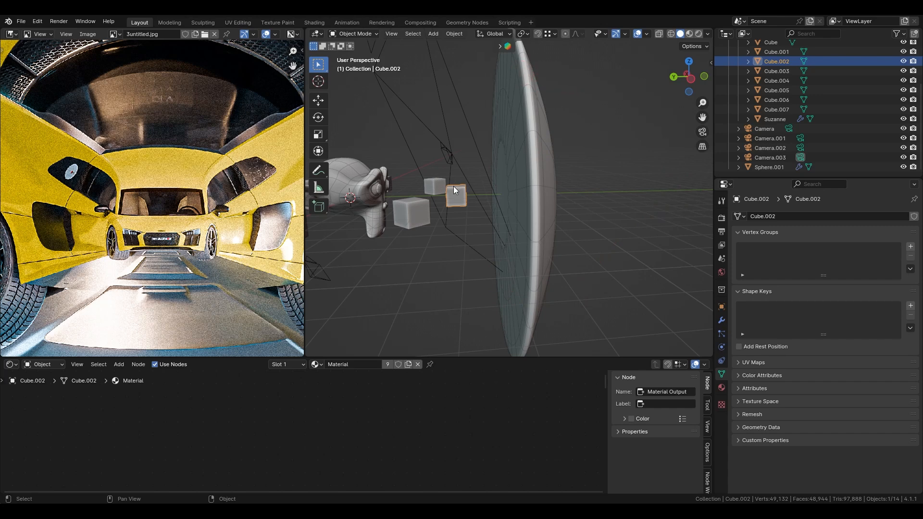
In the right orthographic view, annotate a light ray from the top of Cube.002 diagonally up to the lens's flat face
mouse_move(453, 187)
middle_mouse_down()
mouse_move(461, 195)
mouse_move(444, 131)
mouse_move(448, 188)
mouse_move(446, 180)
middle_mouse_up()
key("KP_1")
key("KP_3")
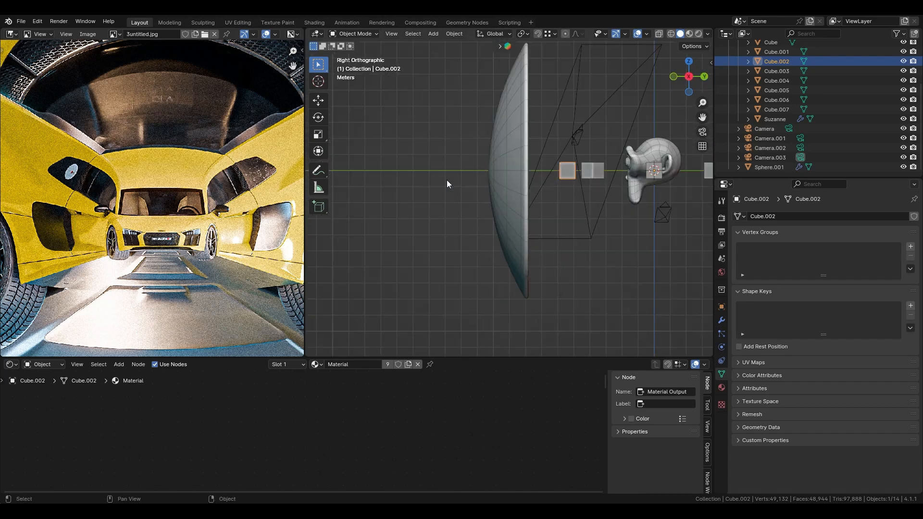
scroll(508, 205, "up", 4)
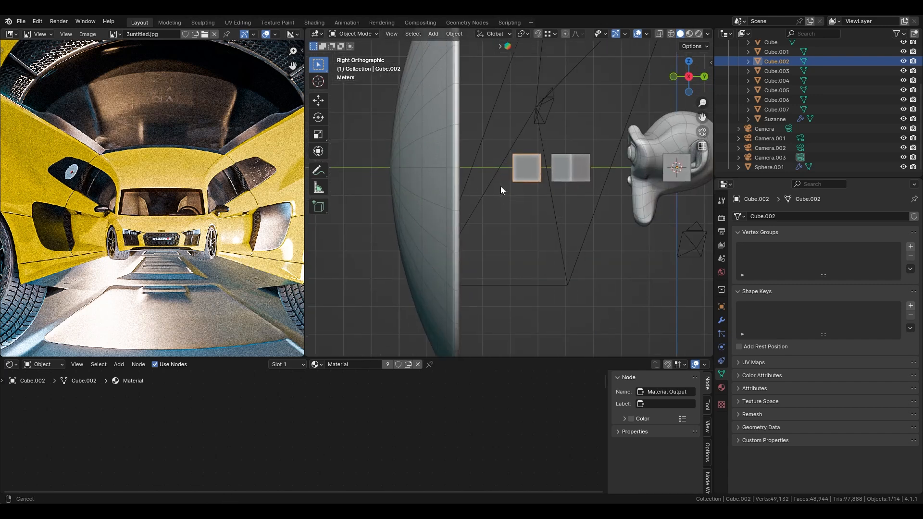
middle_click_drag(518, 166, 540, 200, "shift")
left_click_drag(539, 199, 469, 117)
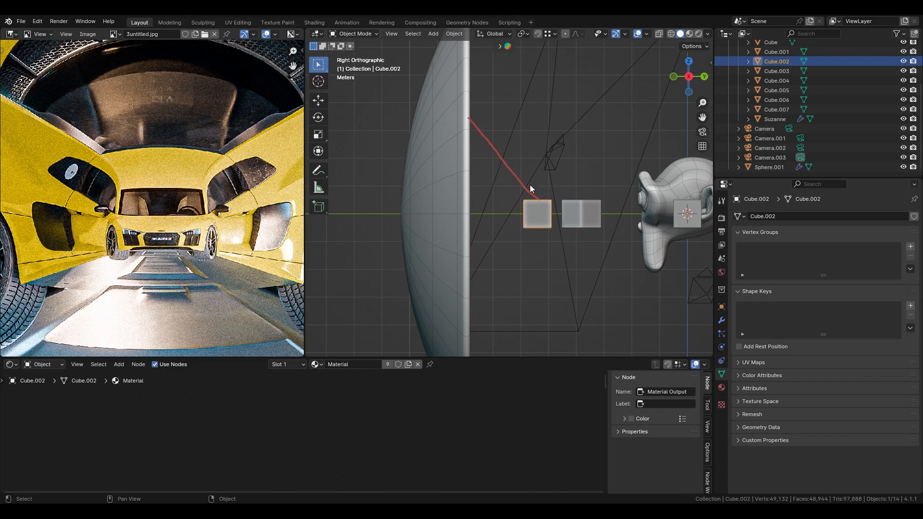
Annotate a vertical ray rising from the top of Cube.002, and undo and redraw its arrowhead lower down
left_click_drag(537, 197, 538, 98)
scroll(538, 134, "down", 4)
middle_click_drag(539, 134, 523, 181, "shift")
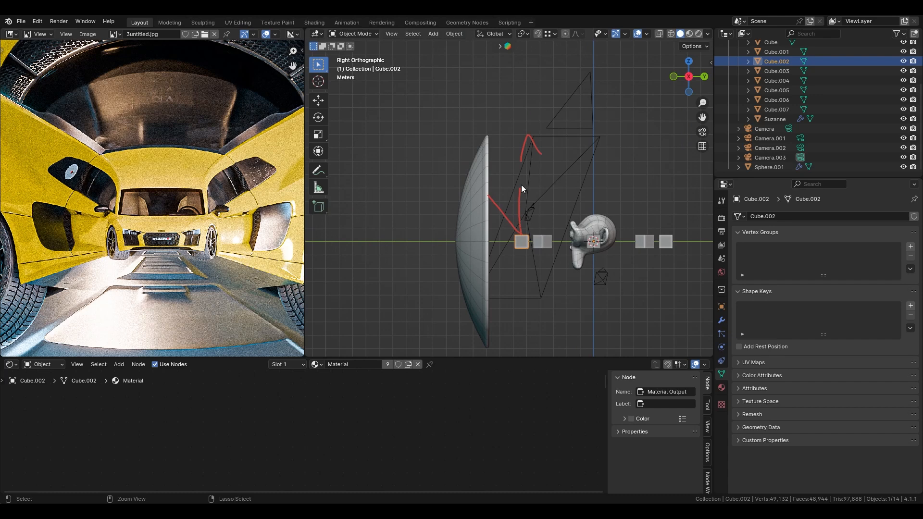
key("ctrl+z")
left_click_drag(510, 179, 528, 186)
Annotate two more rays from the top of Cube.002 to the upper part of the lens's flat face
left_click_drag(520, 230, 488, 162)
left_click_drag(525, 236, 487, 151)
middle_click_drag(527, 260, 529, 229, "shift")
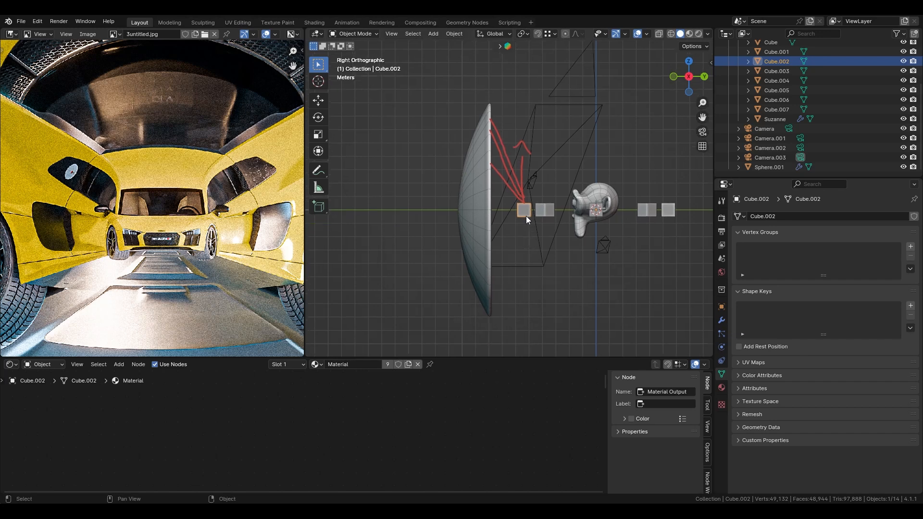
Annotate four rays from Cube.002 down to the lens's lower part, plus a ray toward its middle
left_click_drag(526, 215, 495, 257)
left_click_drag(526, 214, 486, 276)
left_click_drag(520, 234, 492, 285)
left_click_drag(524, 234, 491, 303)
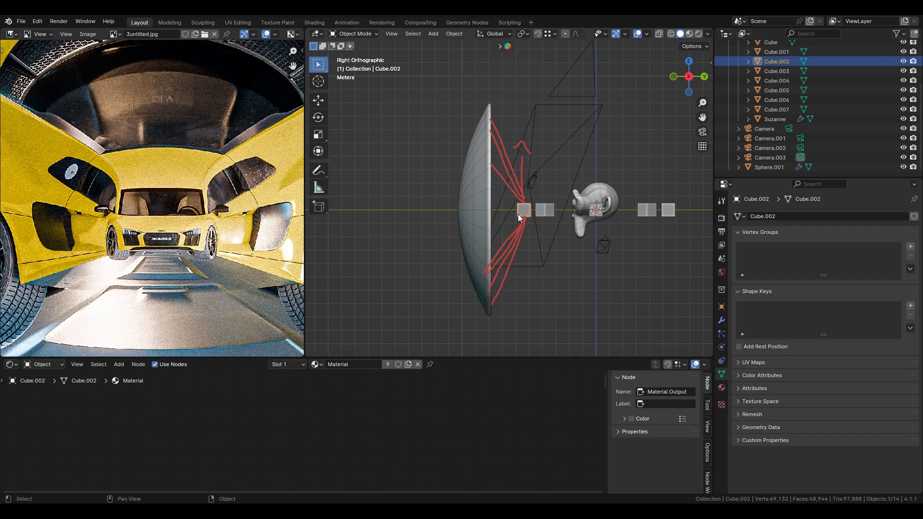
left_click_drag(523, 208, 479, 194)
In the top orthographic view, annotate three rays fanning out from Cube.002 toward the lens's positive X side
mouse_move(512, 207)
middle_mouse_down()
mouse_move(468, 256)
mouse_move(527, 219)
middle_mouse_up()
scroll(529, 219, "up", 2)
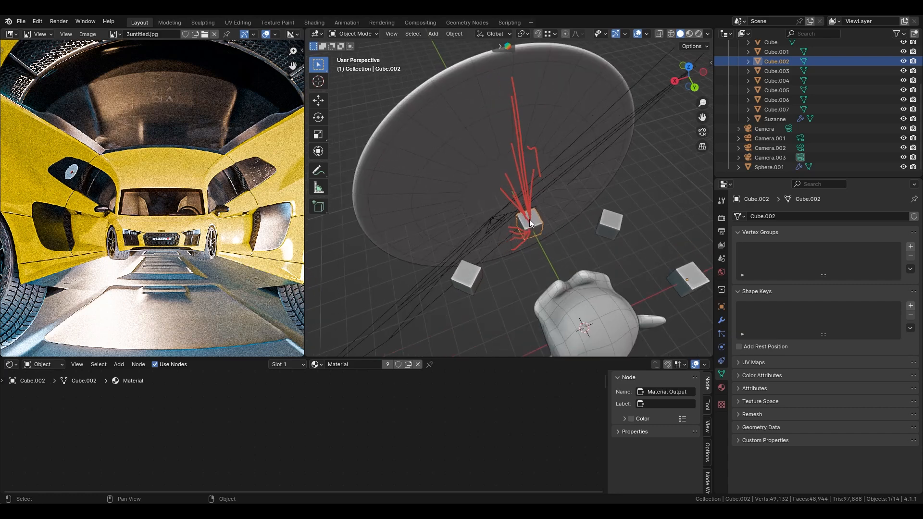
key("KP_7")
key("KP_9")
key("KP_9")
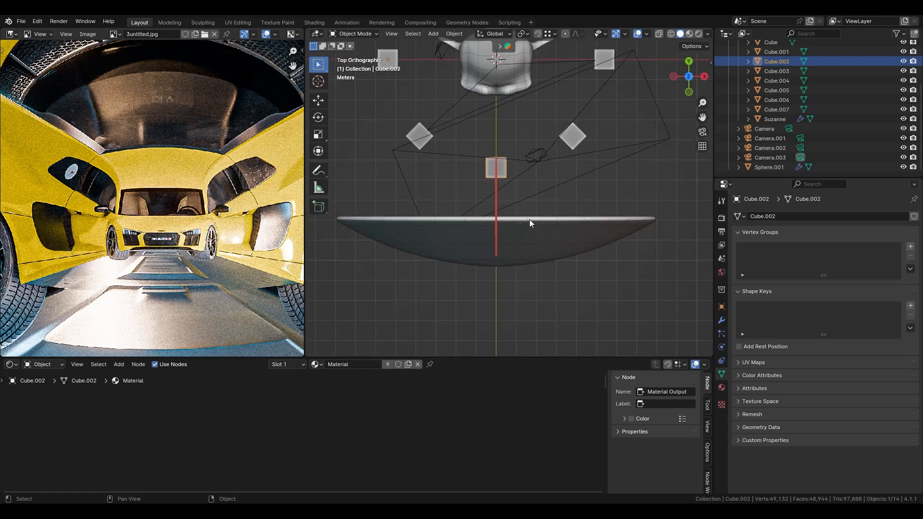
left_click_drag(505, 159, 593, 215)
left_click_drag(506, 159, 653, 213)
left_click_drag(518, 157, 701, 207)
Annotate three mirrored rays toward the lens's negative X side and fill in shorter rays near the middle
left_click_drag(485, 161, 345, 212)
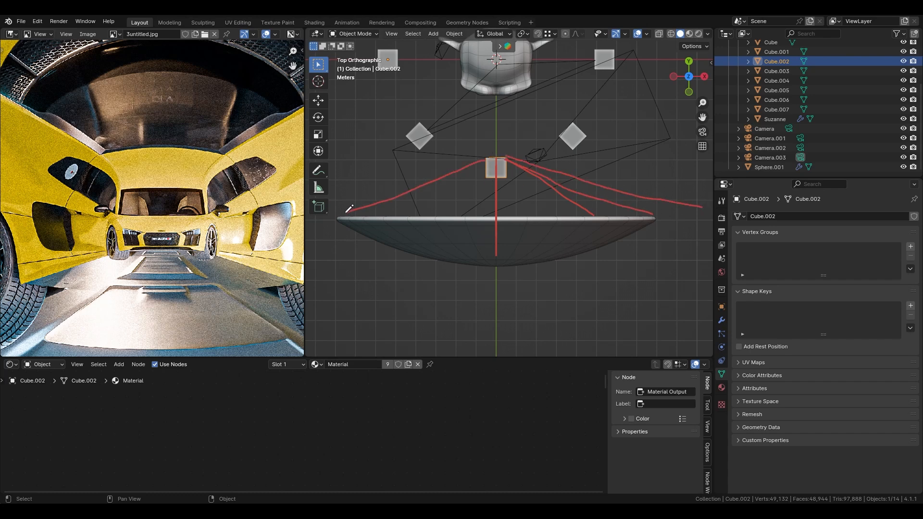
left_click_drag(489, 163, 375, 216)
left_click_drag(486, 168, 407, 219)
left_click_drag(503, 174, 557, 213)
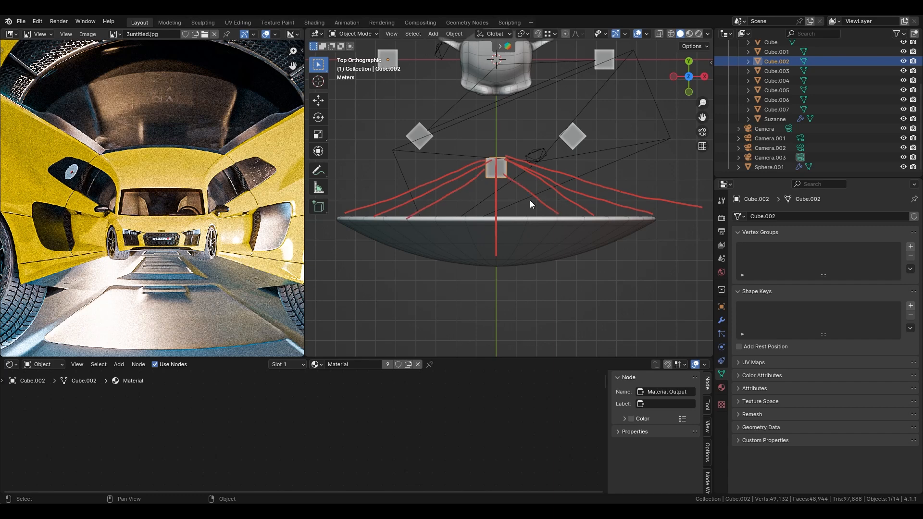
left_click_drag(501, 176, 502, 214)
left_click_drag(488, 178, 469, 205)
Select the lens, Sphere.001, and align the viewport to the right orthographic view
mouse_move(539, 223)
middle_mouse_down()
mouse_move(519, 198)
mouse_move(533, 231)
mouse_move(456, 171)
mouse_move(521, 209)
middle_mouse_up()
middle_click_drag(444, 195, 562, 238)
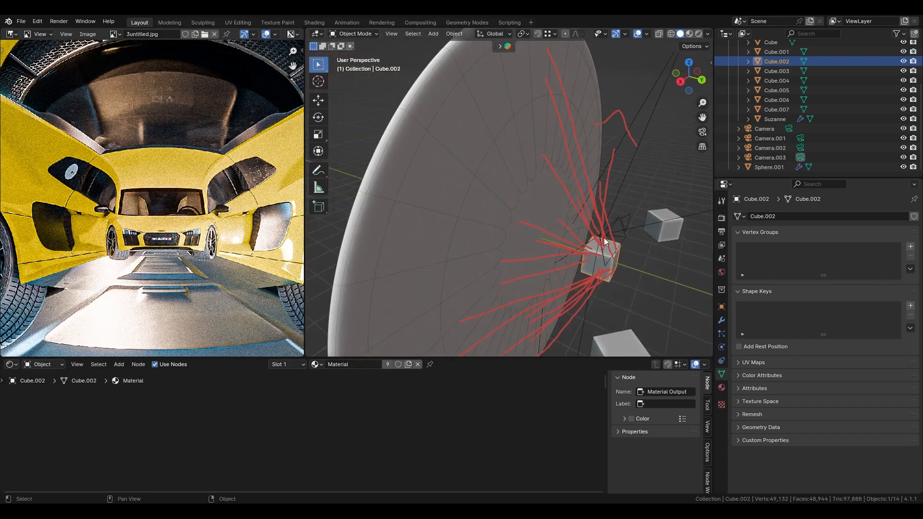
scroll(604, 240, "down", 5)
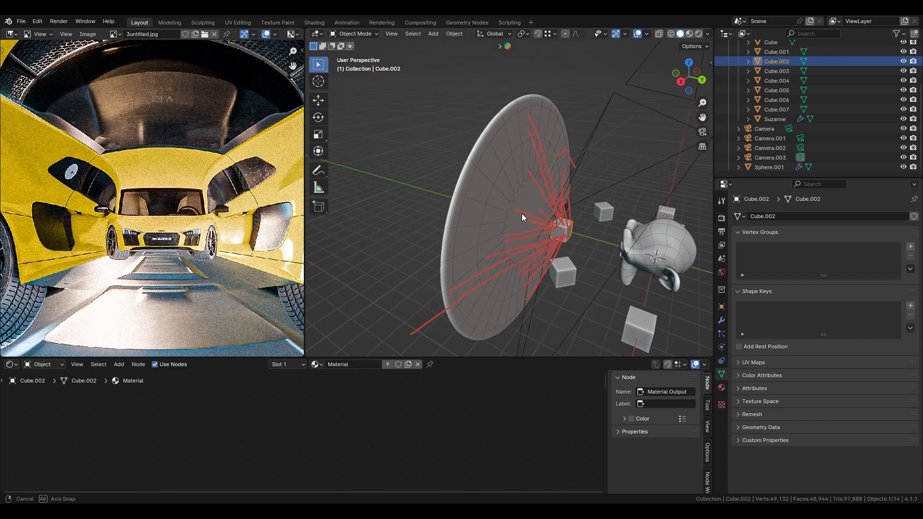
middle_click_drag(521, 214, 486, 209)
left_click(496, 186)
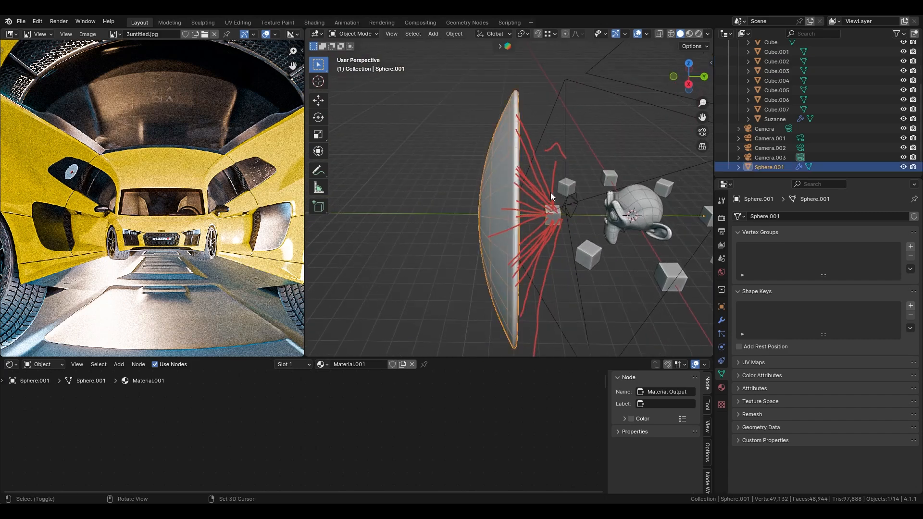
middle_click_drag(549, 193, 585, 109)
key("KP_1")
key("KP_3")
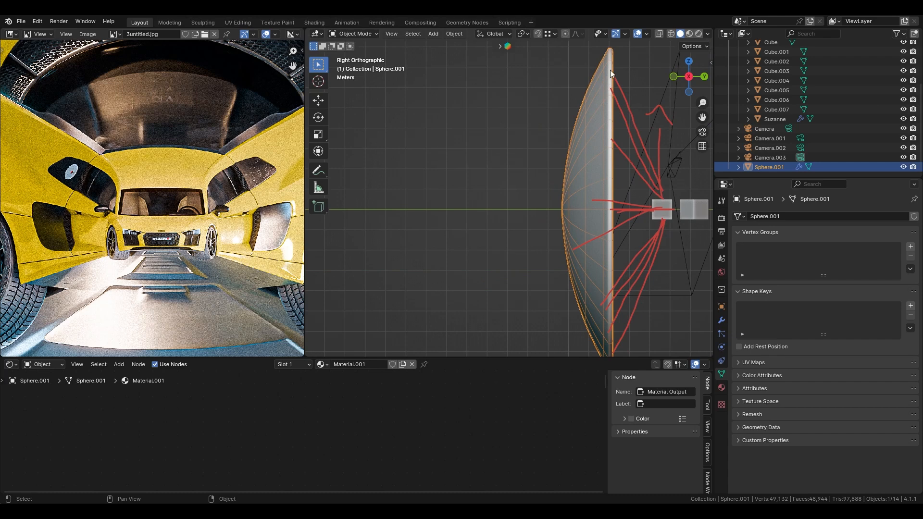
Annotate the uppermost ray crossing the glass horizontally and bending down toward the axis beyond the curved face, erasing the overlong first stroke
left_click_drag(610, 73, 581, 73)
scroll(592, 77, "up", 2)
middle_click_drag(592, 77, 466, 185, "shift")
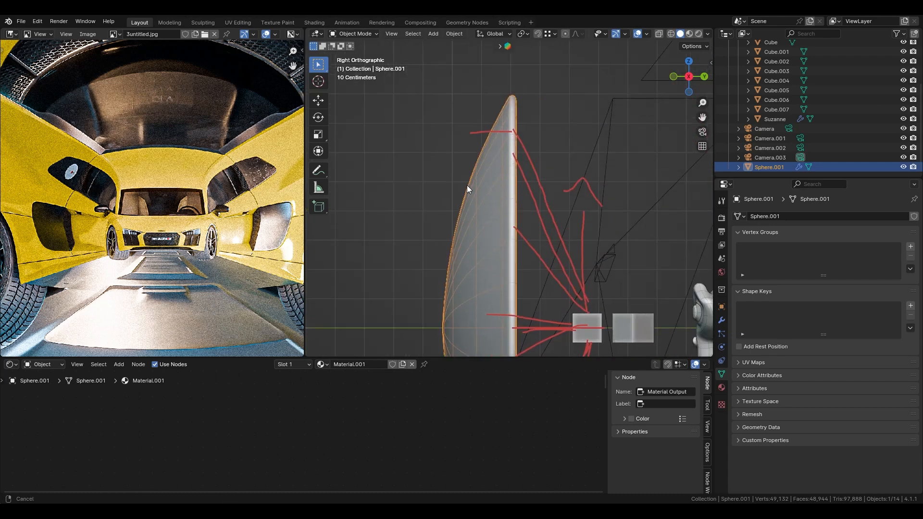
scroll(466, 186, "up", 2)
middle_click_drag(466, 151, 483, 168, "shift")
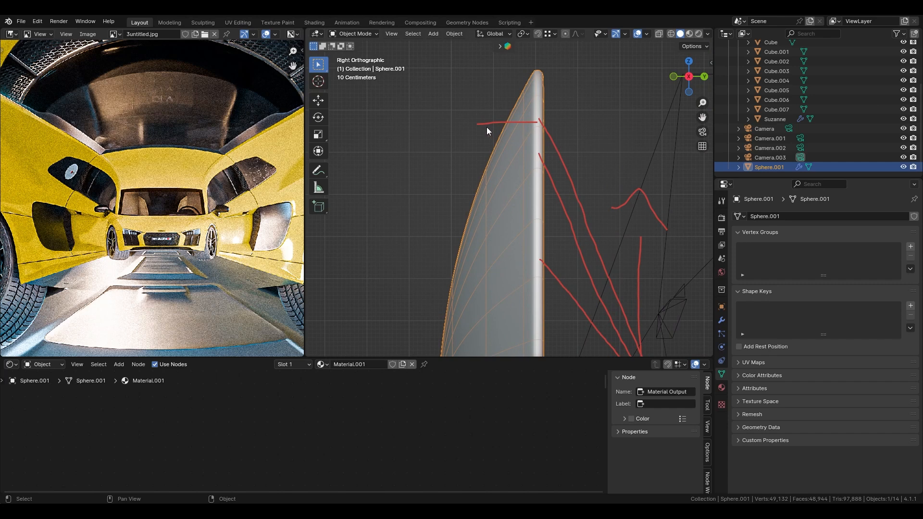
right_click_drag(485, 126, 529, 125)
left_click_drag(539, 119, 519, 119)
left_click_drag(514, 118, 406, 170)
Annotate the matching lower ray passing through the glass and bending up toward the axis beyond the lens
scroll(445, 167, "down", 1)
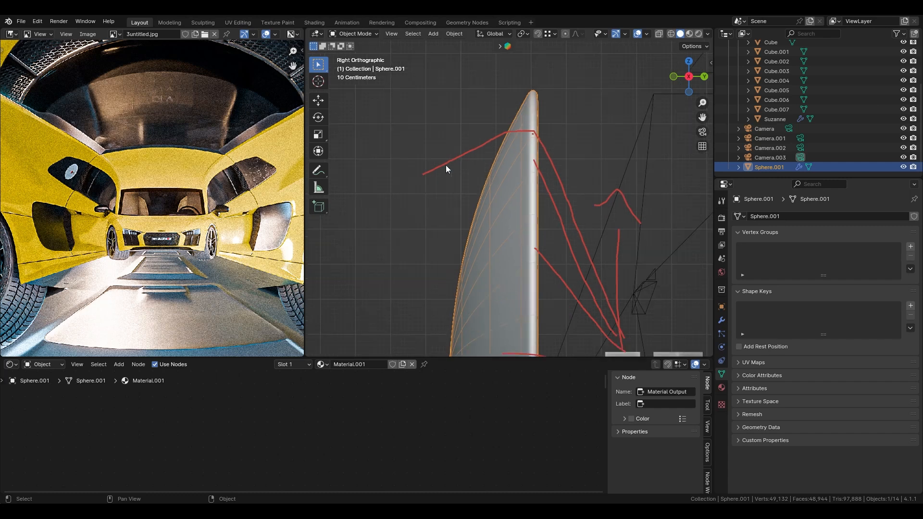
scroll(445, 165, "down", 1)
middle_click_drag(554, 192, 495, 125, "shift")
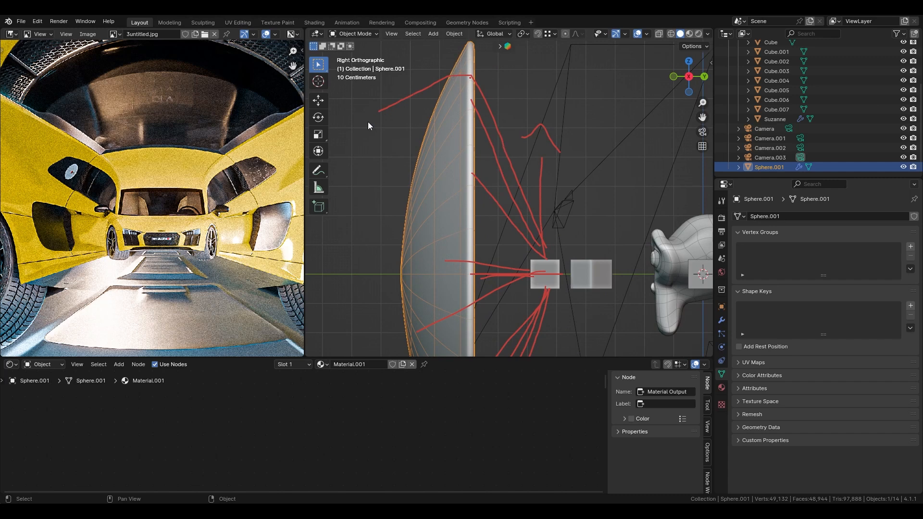
mouse_move(367, 122)
middle_mouse_down("shift")
mouse_move(420, 119)
mouse_move(525, 255)
middle_mouse_up("shift")
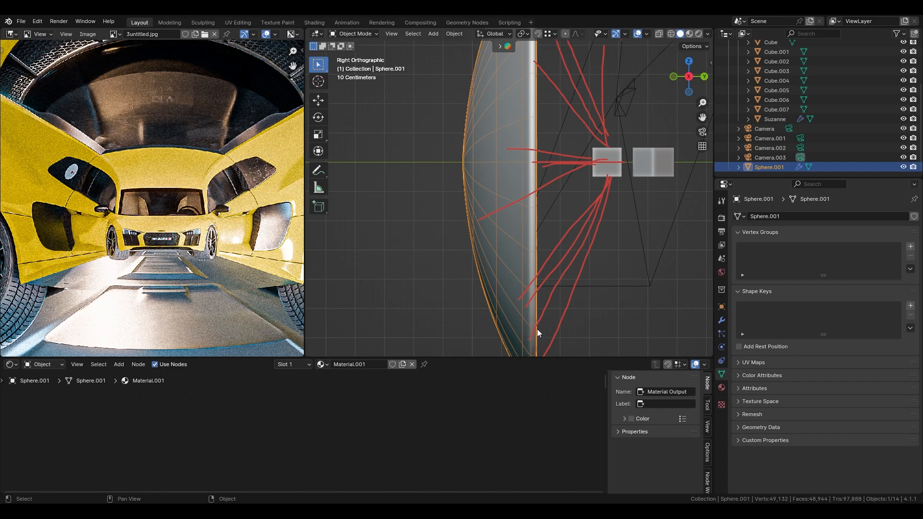
mouse_move(536, 329)
left_mouse_down()
mouse_move(499, 331)
mouse_move(476, 303)
mouse_move(369, 245)
left_mouse_up()
Extend the bent upper and lower rays until they cross on the lens's far side, and circle the crossing point
scroll(426, 252, "down", 4)
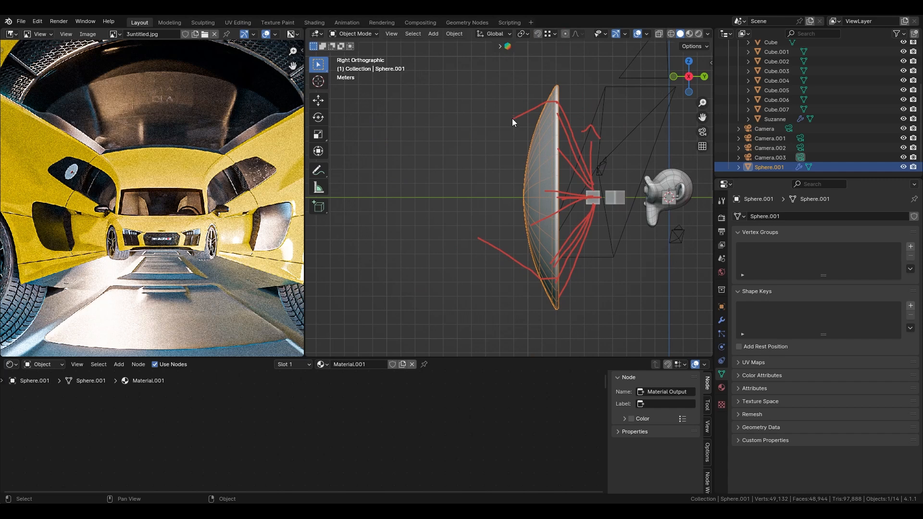
left_click_drag(512, 119, 349, 200)
left_click_drag(479, 239, 361, 165)
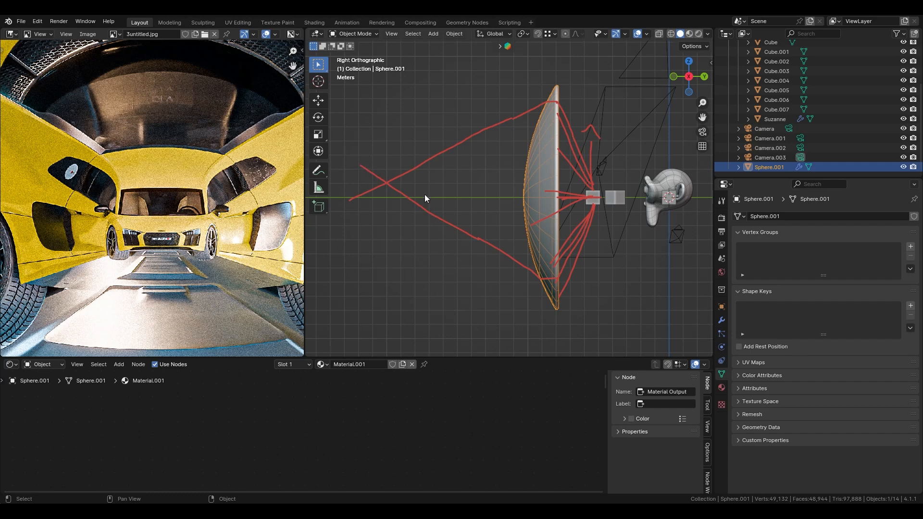
middle_click_drag(405, 206, 438, 230, "shift")
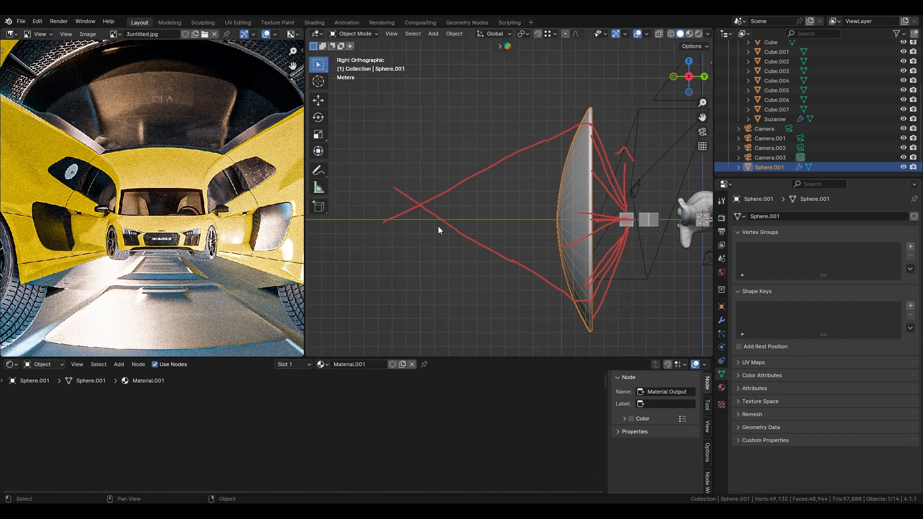
left_click(430, 195)
mouse_move(430, 194)
left_mouse_down()
mouse_move(408, 196)
mouse_move(427, 214)
mouse_move(430, 194)
left_mouse_up()
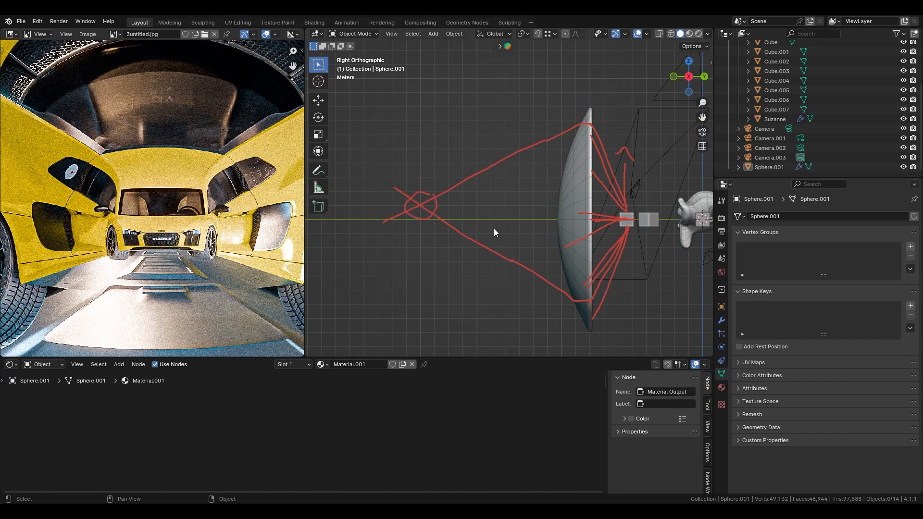
Show the scene through the lens in the camera view with Rendered shading
key("KP_0")
key("z")
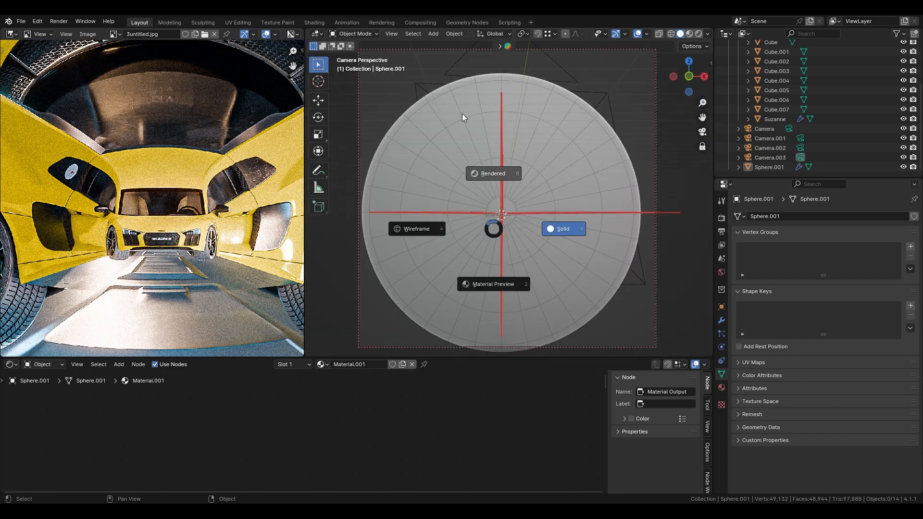
left_click(462, 113)
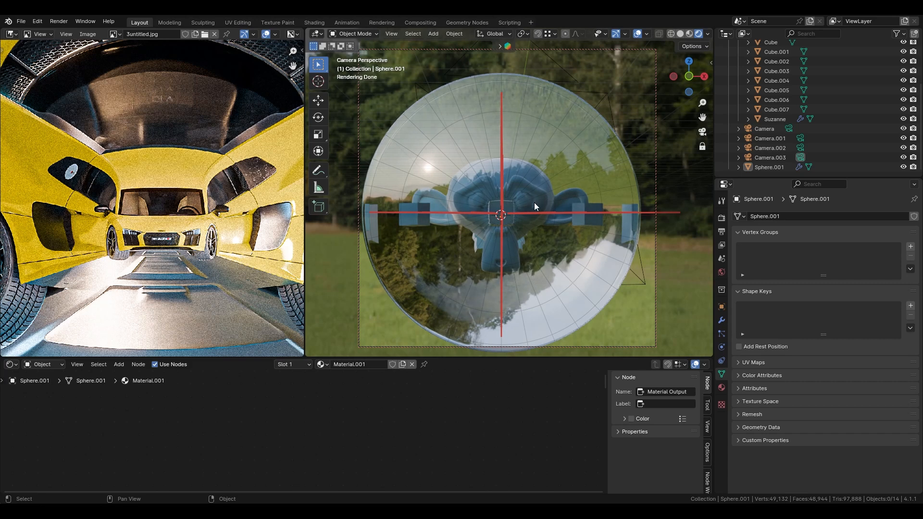
key("z")
key("Escape")
key("z")
key("Escape")
Examine the annotated ray diagram in the right orthographic view with the viewport maximized, and restore the layout
key("KP_3")
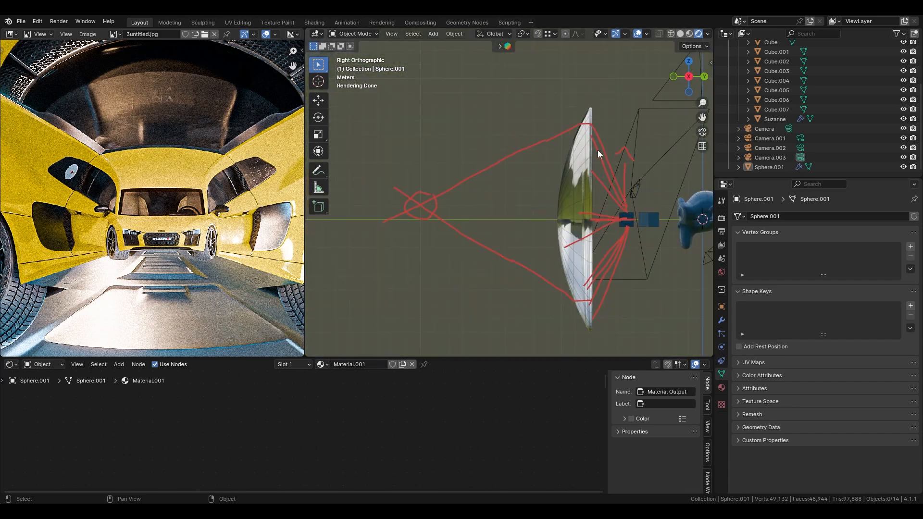
middle_click_drag(597, 149, 515, 145, "shift")
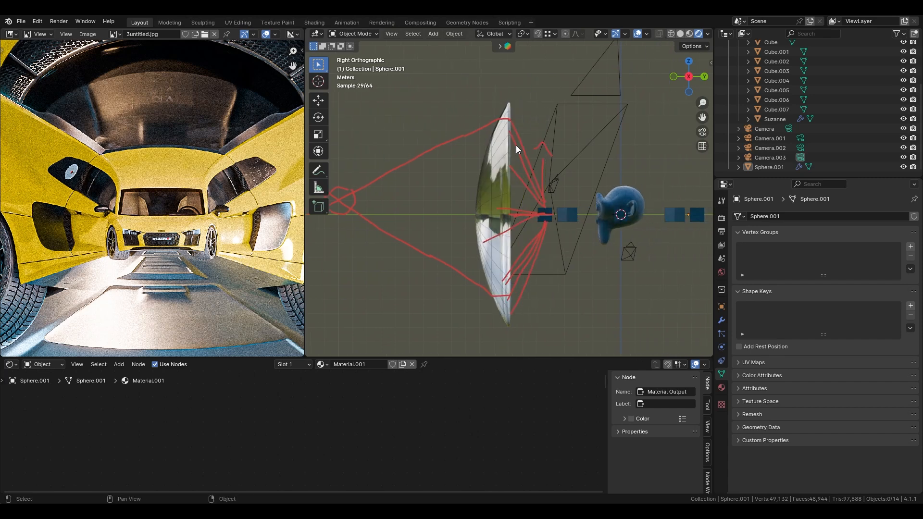
key("ctrl+space")
scroll(503, 233, "down", 2)
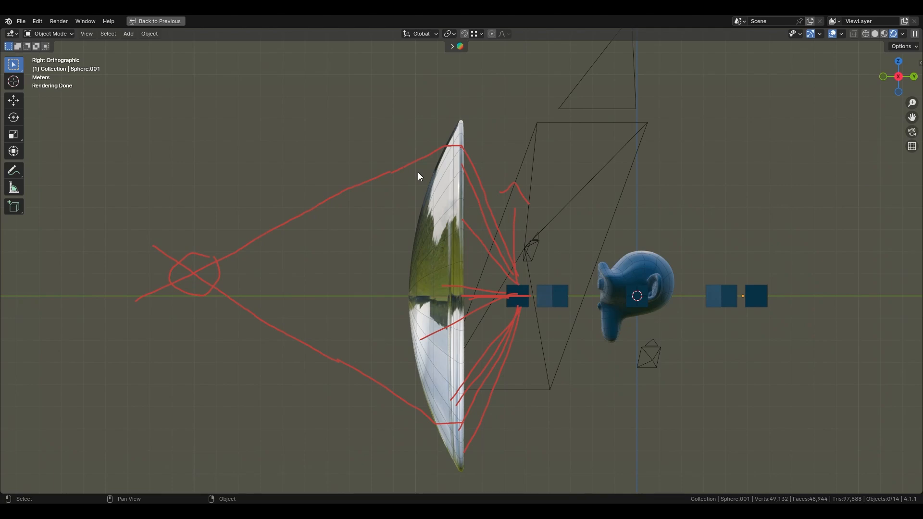
key("ctrl+space")
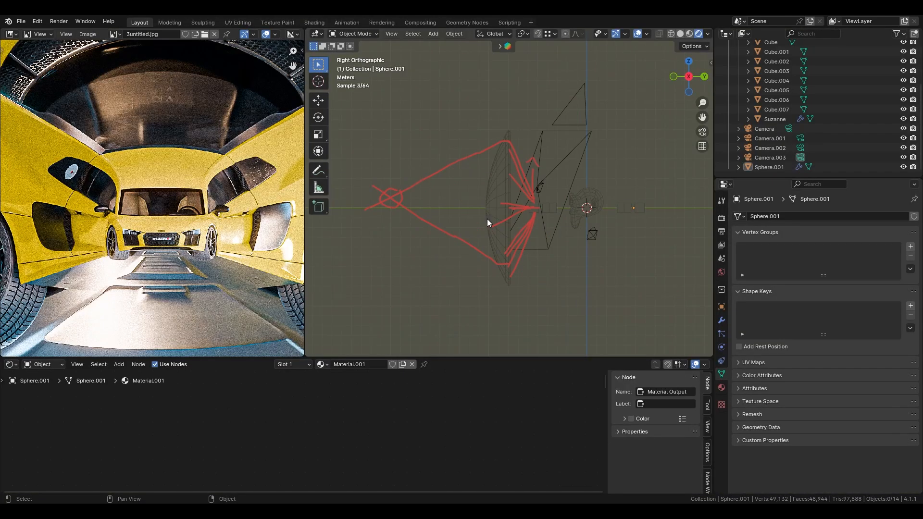
Select the lens and look at the IOR value of its glass material
left_click(492, 216)
left_click(722, 387)
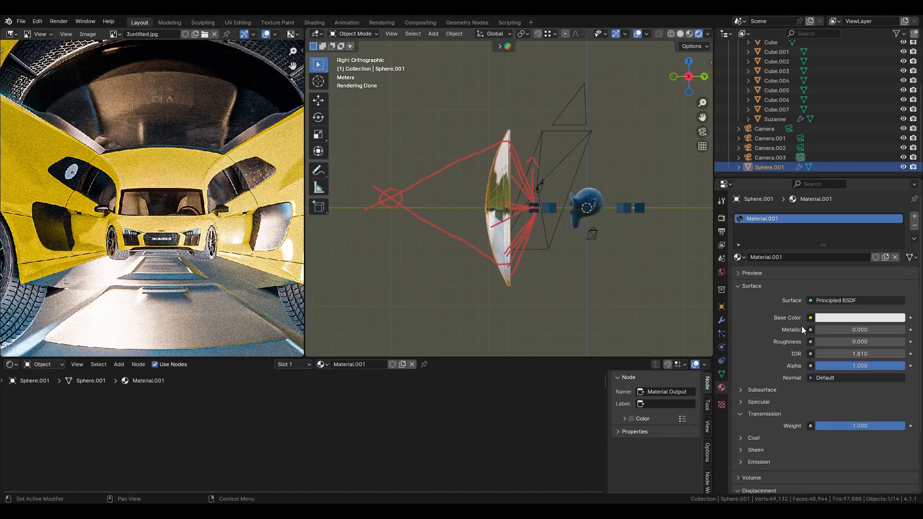
left_click(858, 352)
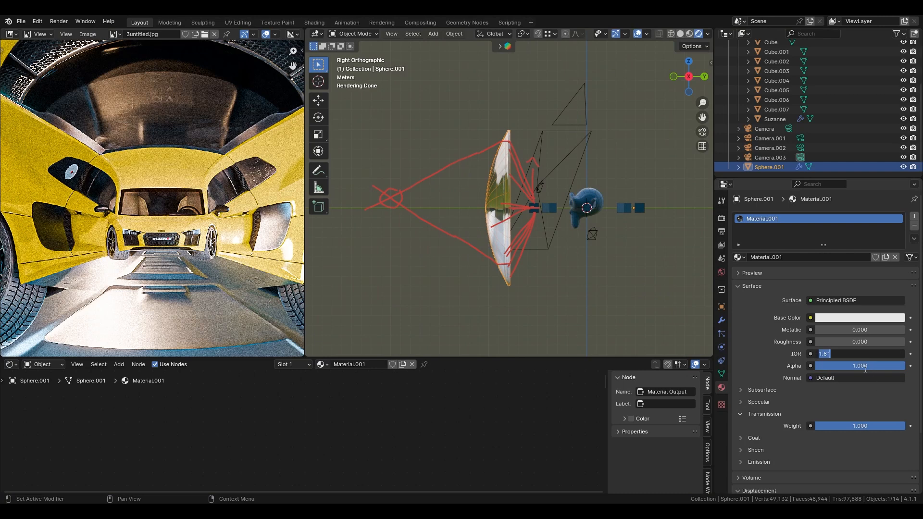
left_click(883, 377)
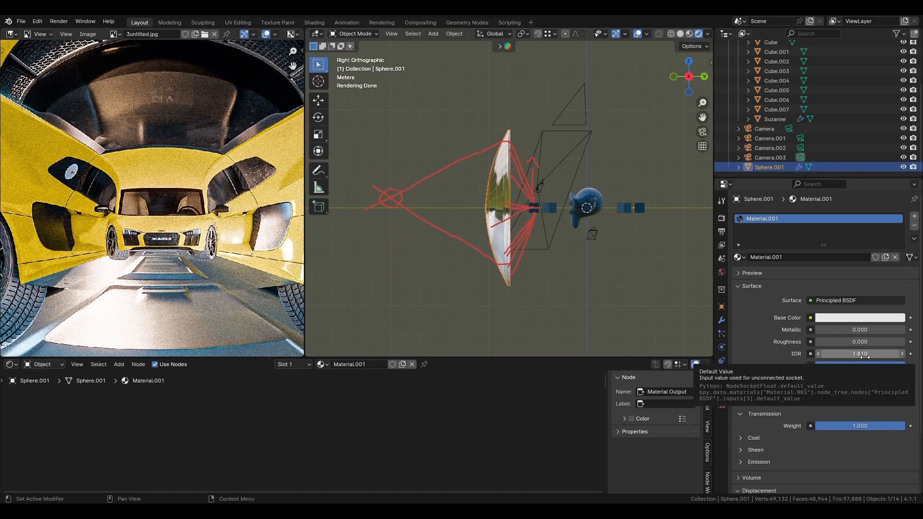
In the camera view, hide the viewport overlays and try moving the lens along its local Z axis
key("KP_0")
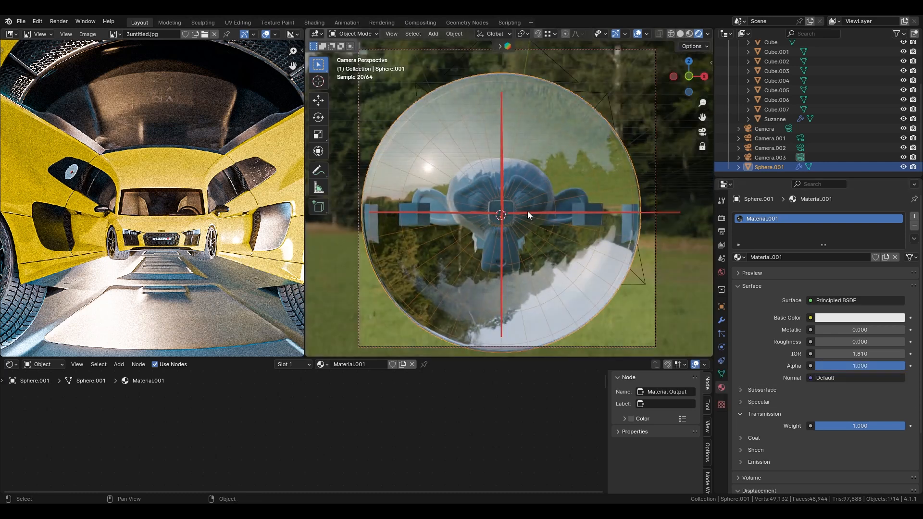
key("shift+alt+z")
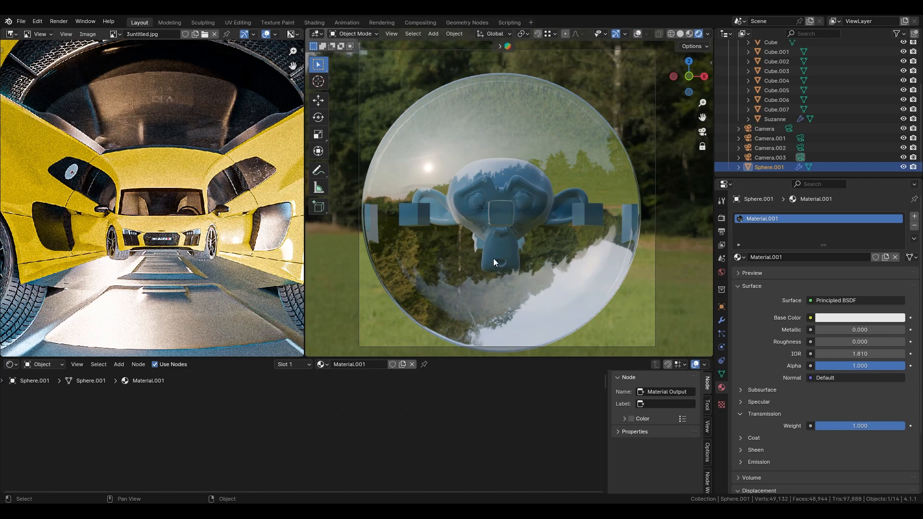
key("g")
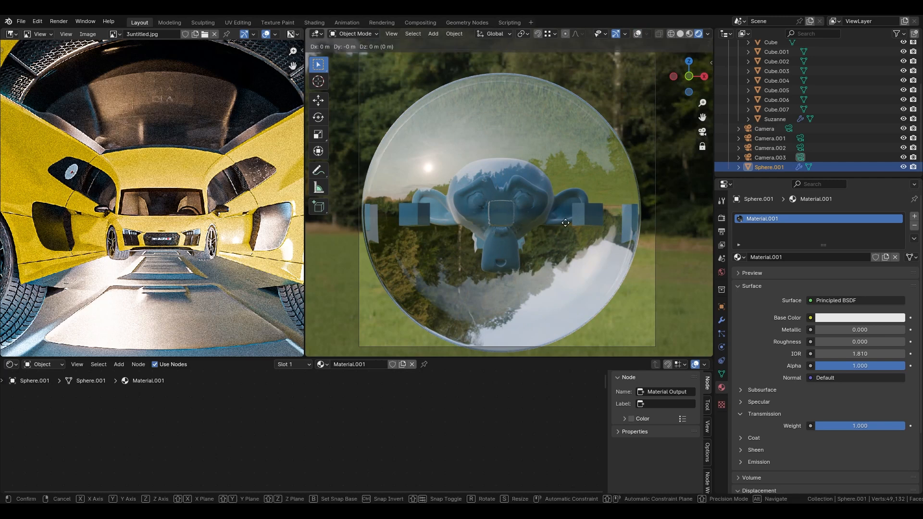
key("z")
key("z")
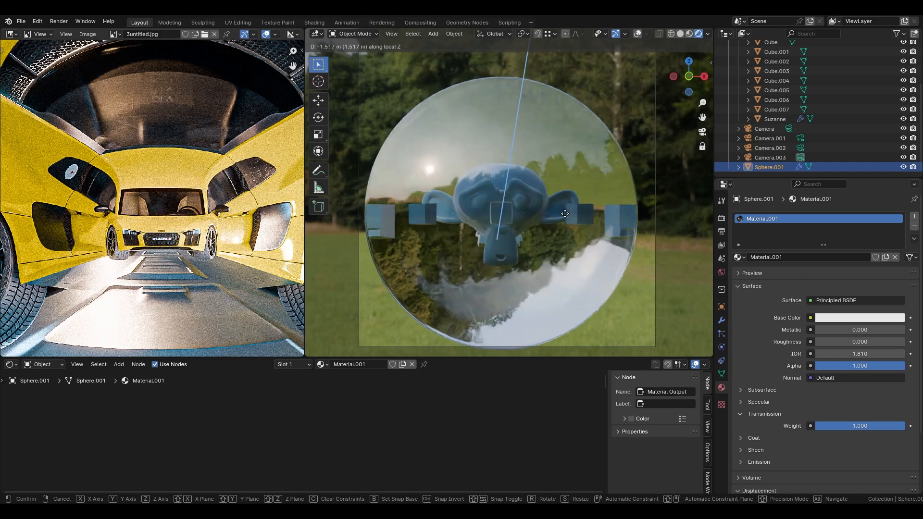
left_click(563, 218)
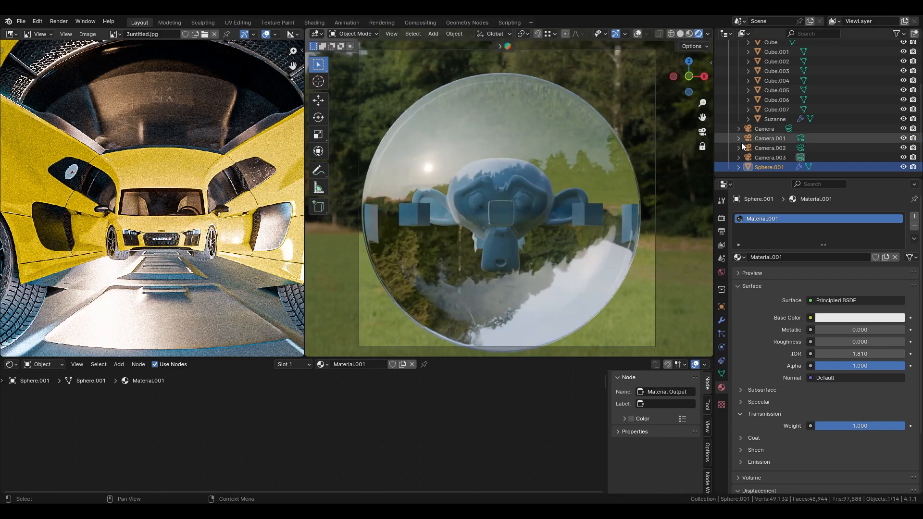
In the right orthographic view with overlays shown, clear the location of Camera.003 and move it about -84 m along global Y
left_click(765, 156)
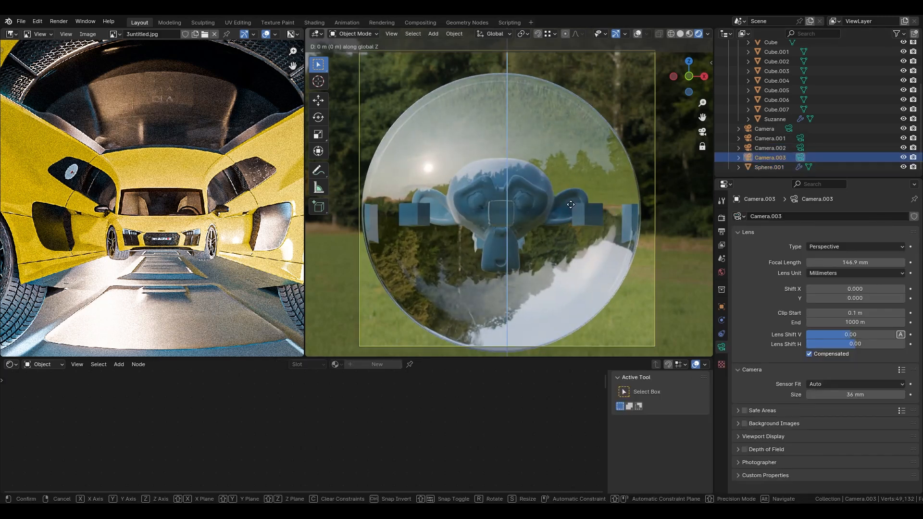
key("KP_3")
scroll(570, 204, "down", 3)
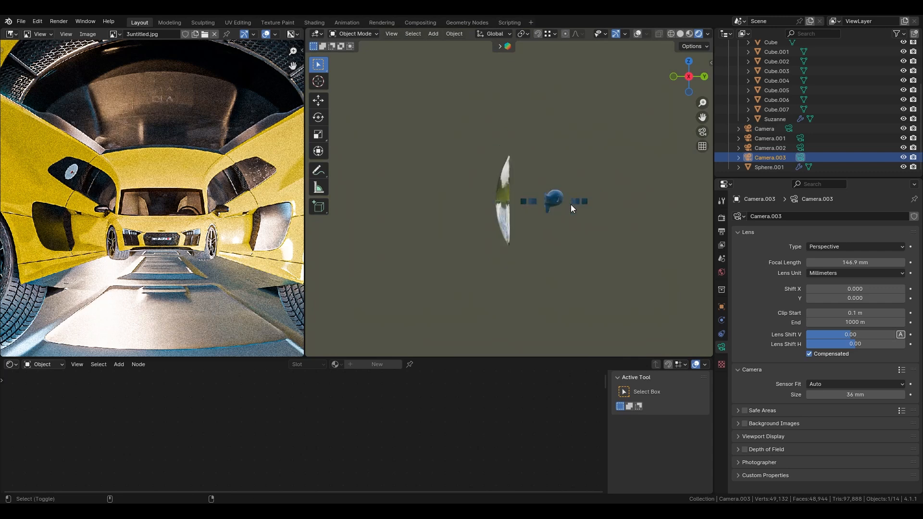
key("shift+alt+z")
scroll(570, 204, "down", 4)
middle_click_drag(546, 201, 634, 215, "shift")
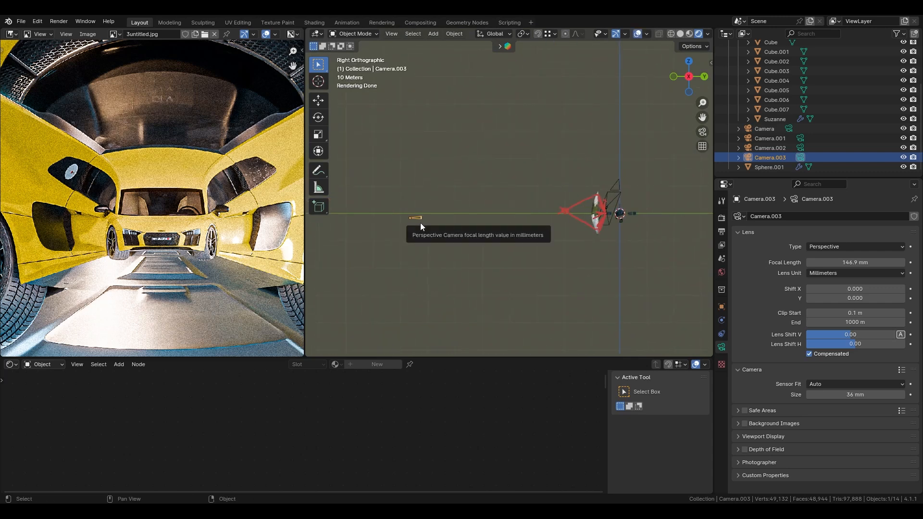
key("alt+g")
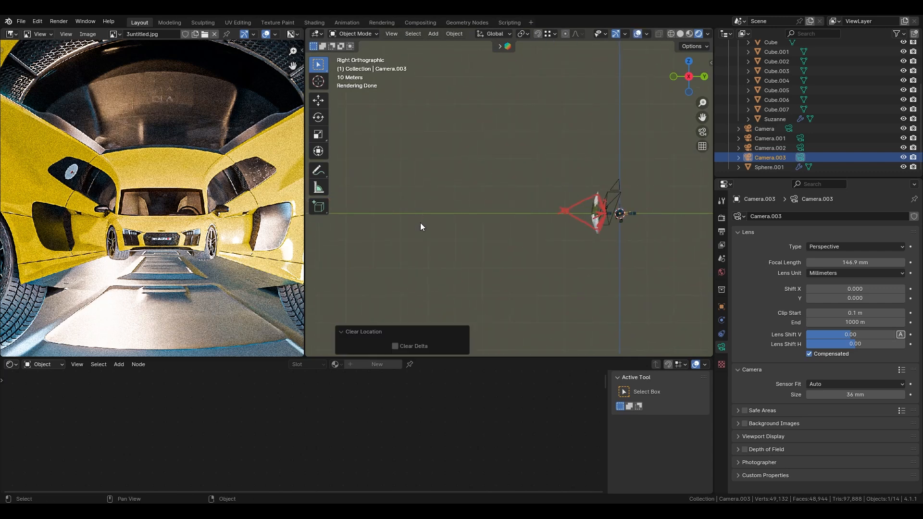
key("g")
key("y")
left_click(596, 229)
Scale Camera.003 up by a factor of about 13.164 so its view cone reaches toward the lens
key("s")
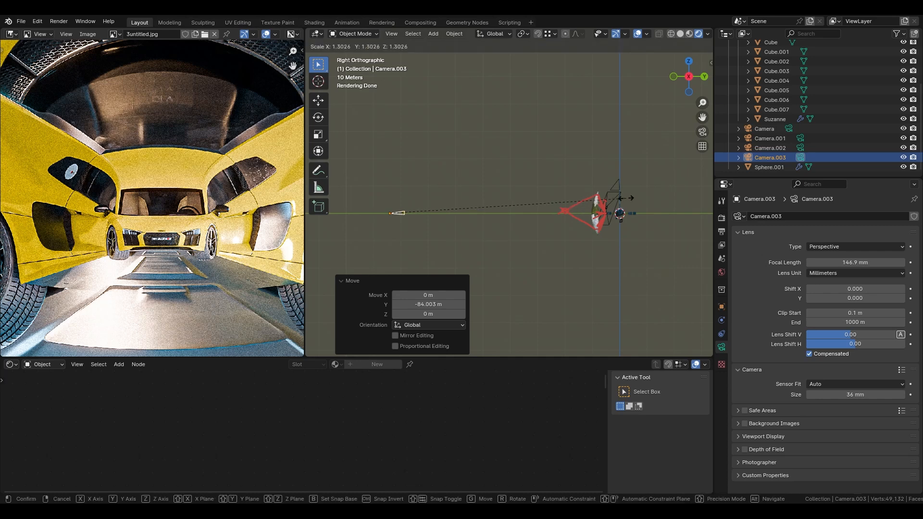
left_click(322, 239)
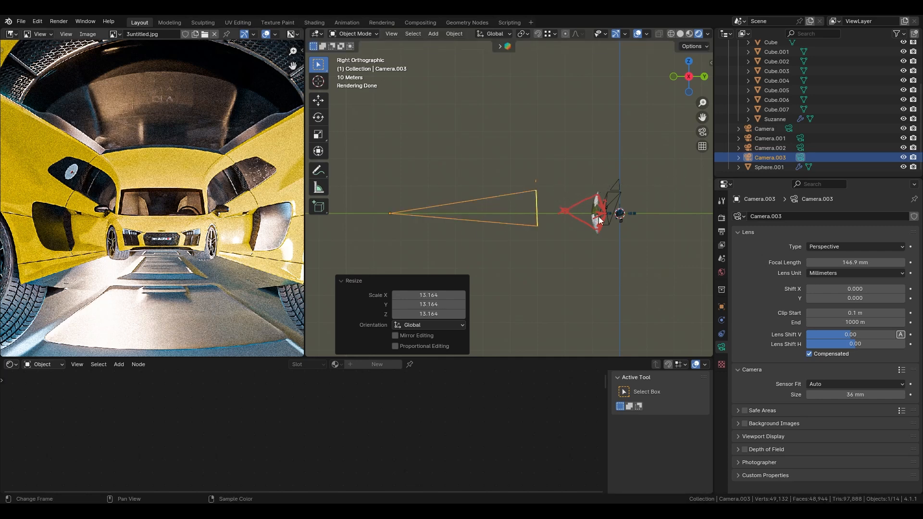
scroll(503, 217, "up", 3)
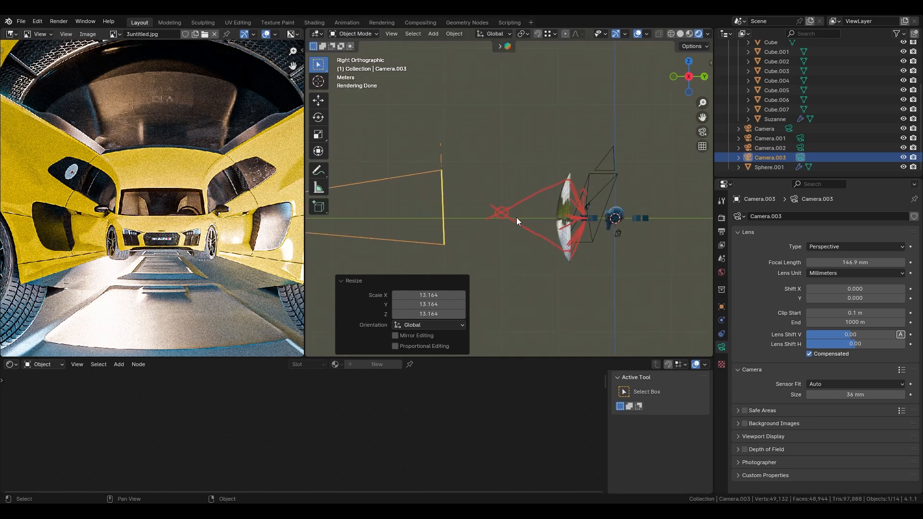
middle_click_drag(509, 212, 607, 202, "shift")
scroll(591, 203, "down", 3)
middle_click_drag(474, 206, 524, 210, "shift")
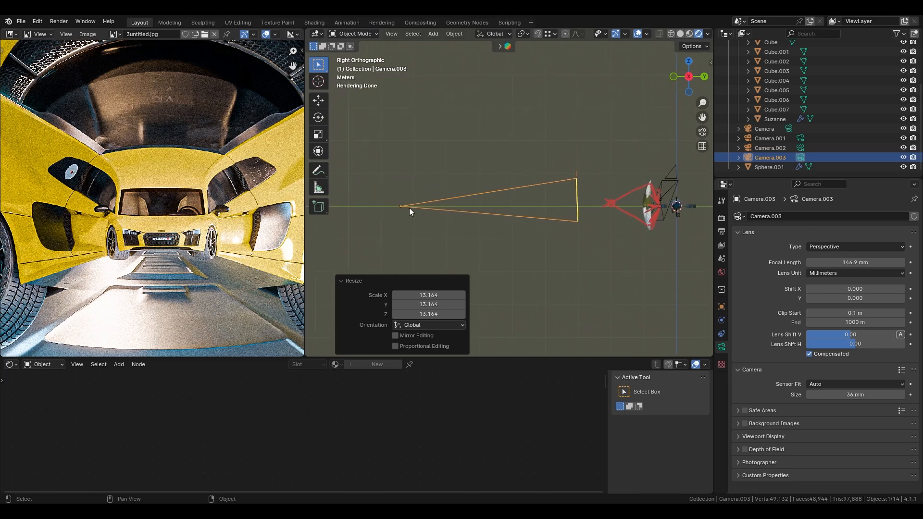
Look through Camera.003 and try moving it along the global Y axis
key("ctrl+KP_0")
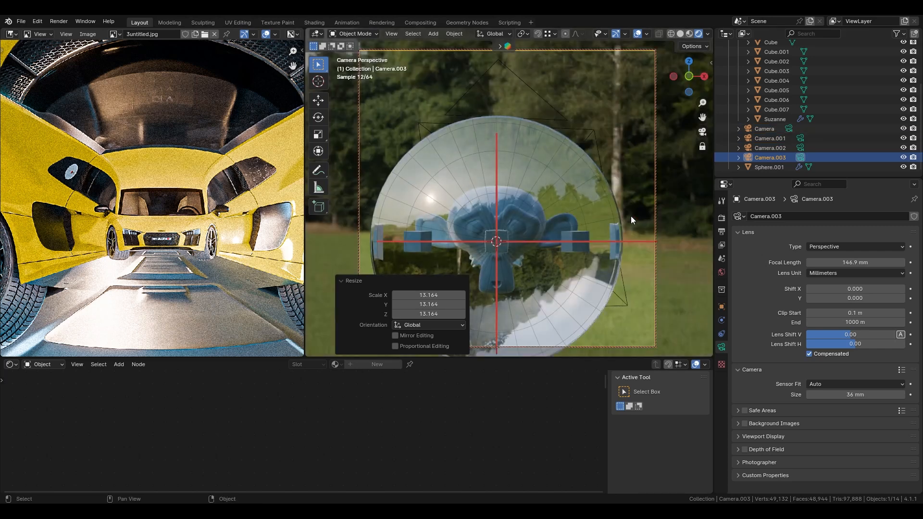
key("g")
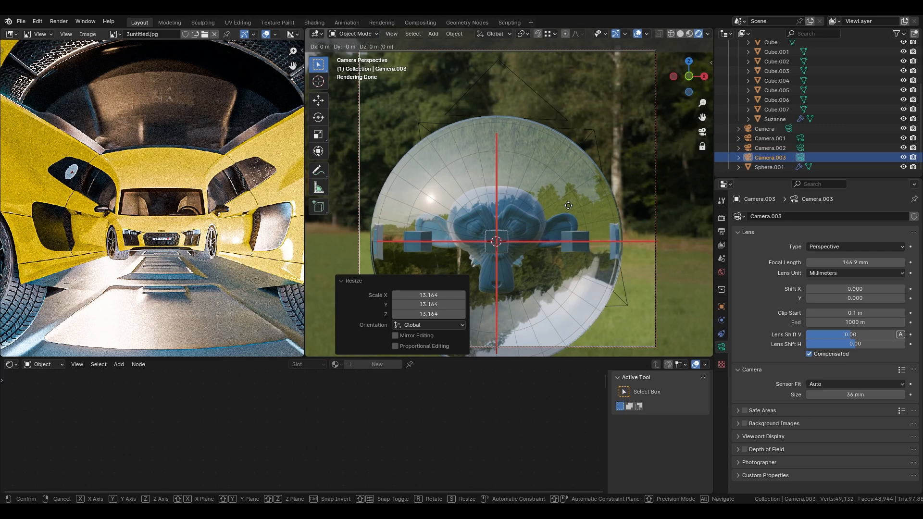
key("y")
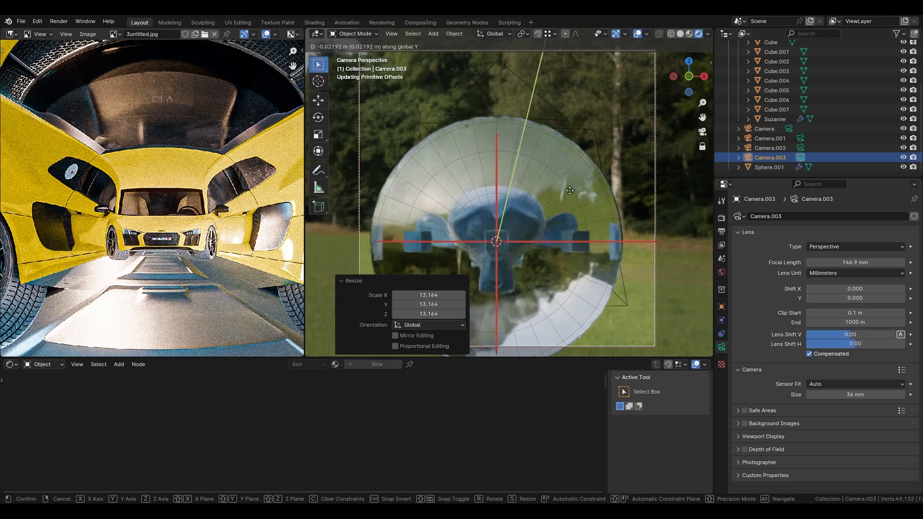
key("Escape")
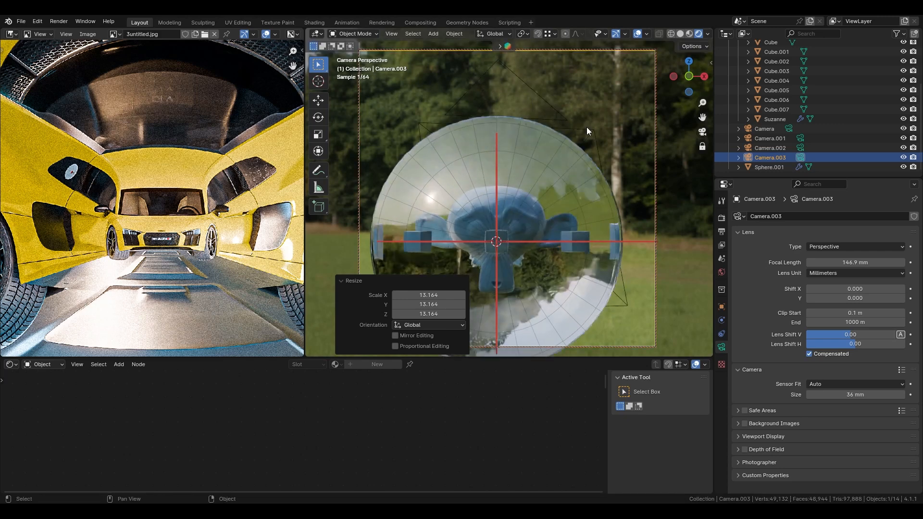
In the right orthographic view, clear the rotation of Camera.003 and rotate it 90° about the X axis
key("KP_3")
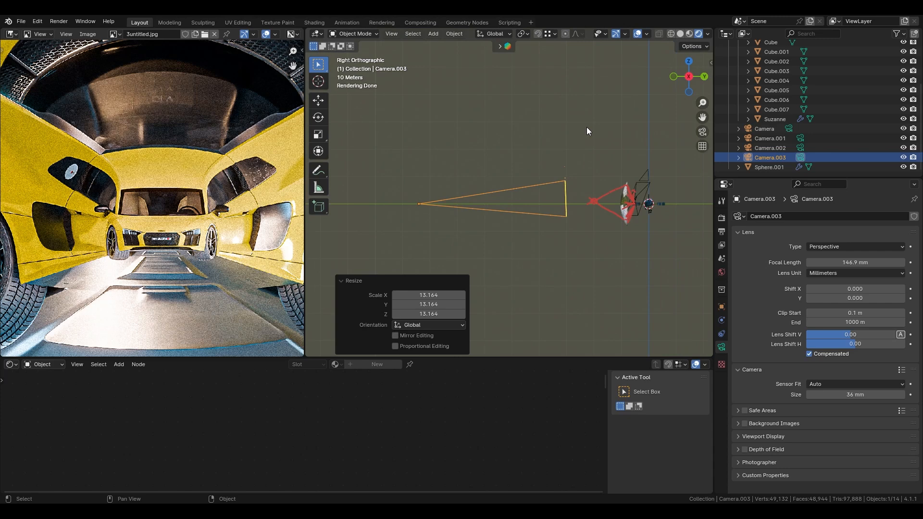
key("alt+r")
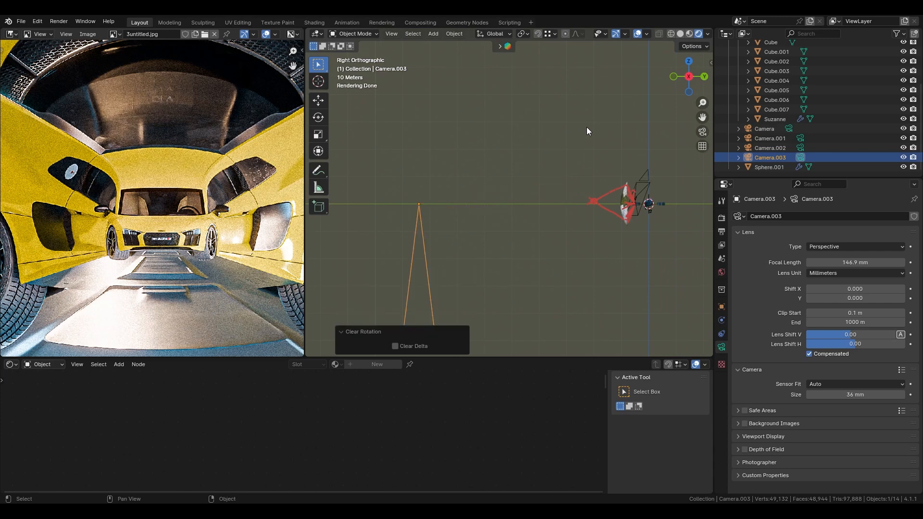
type("rx90")
key("Return")
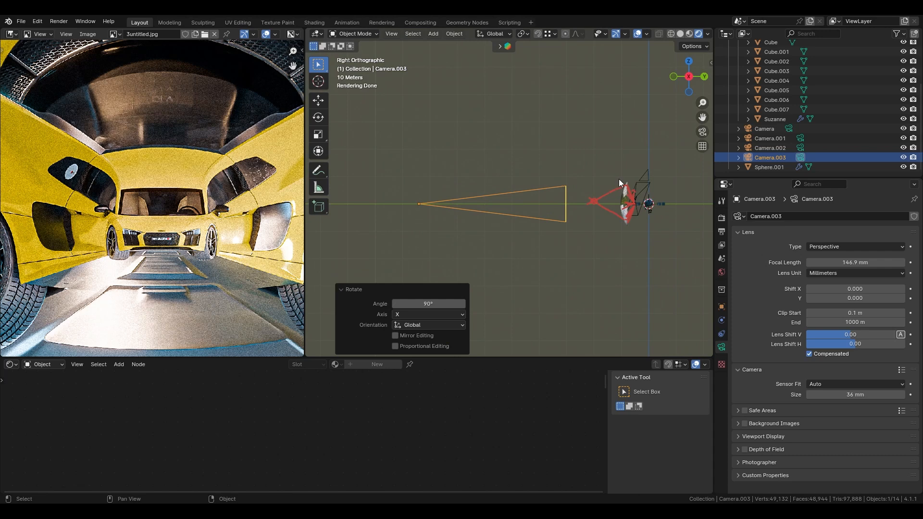
Move Camera.003 farther from the lens, about -45.5 m along global Y
key("g")
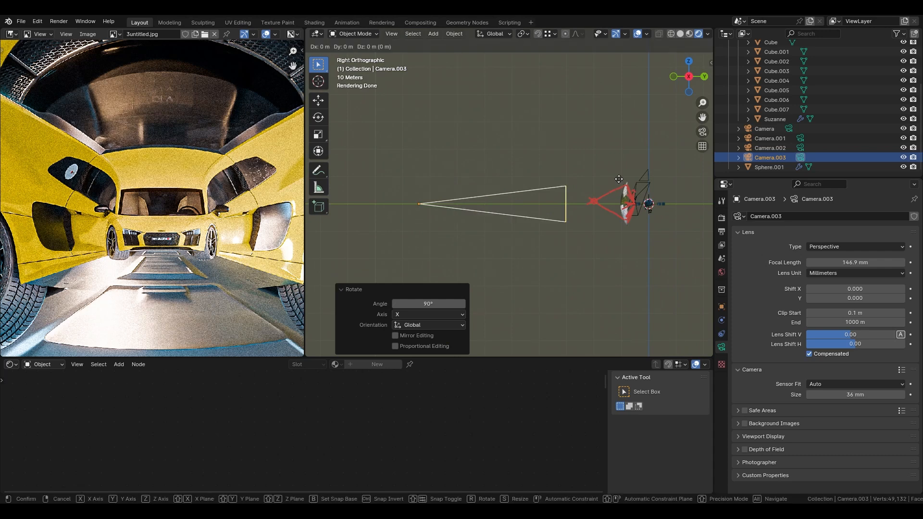
key("y")
left_click(495, 175)
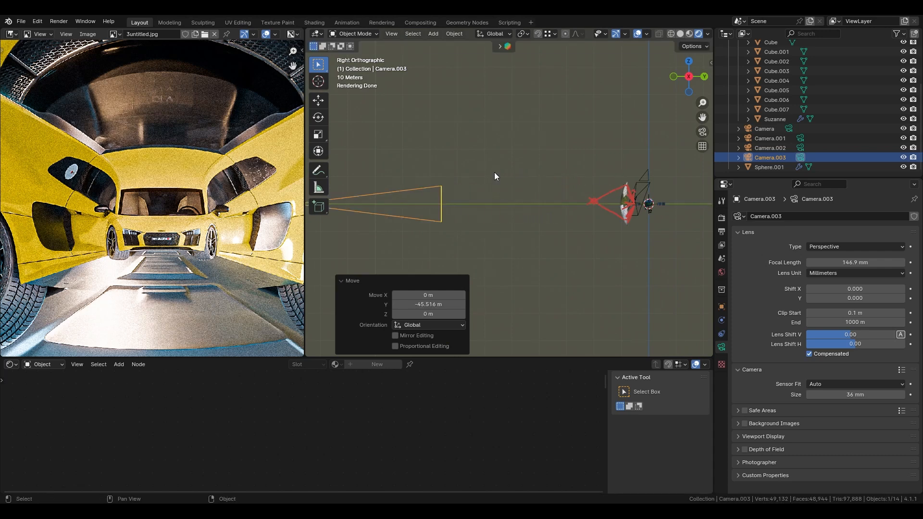
middle_click_drag(450, 194, 522, 210, "shift")
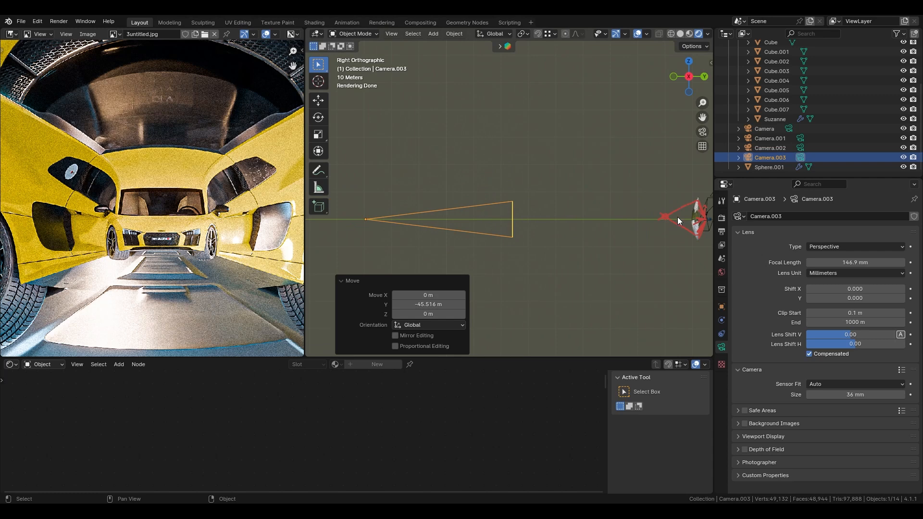
key("d")
left_click_drag(695, 201, 493, 228)
key("ctrl+z")
Draw two freehand annotation rays from the lens's upper and lower edges that cross near the distant camera
key("d")
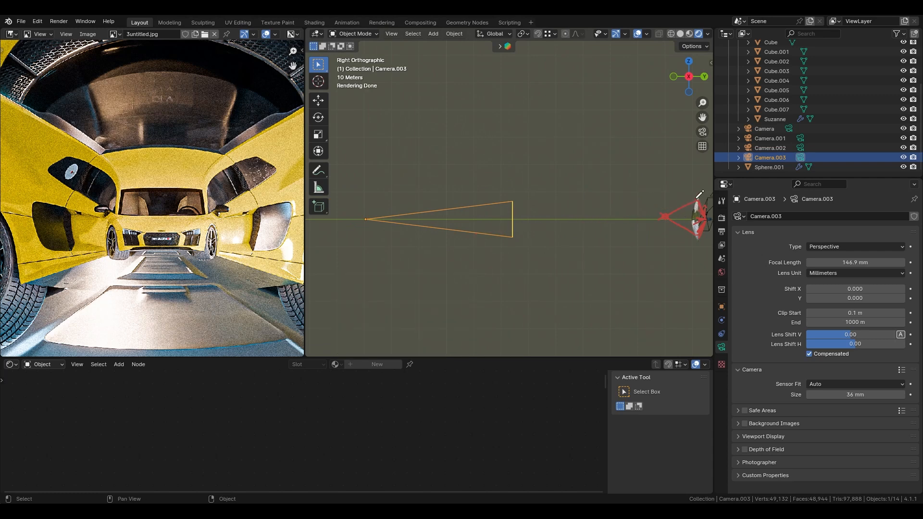
left_click_drag(696, 198, 353, 227)
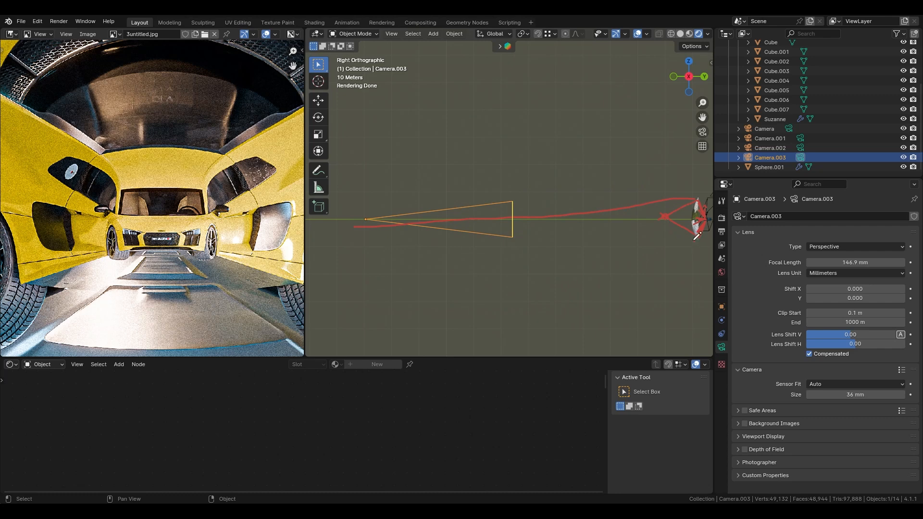
left_click_drag(696, 236, 395, 212)
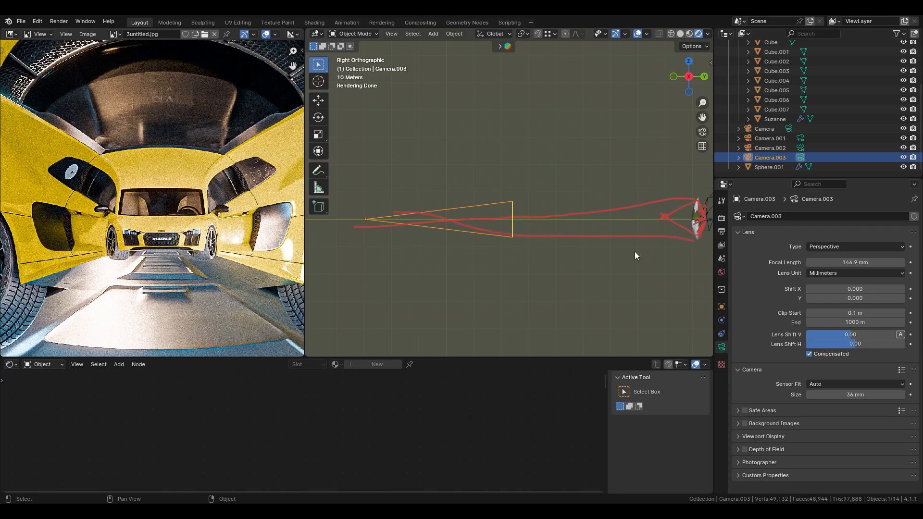
In the camera view, move Camera.003 about -552.73 m along global Y and raise its focal length to 1.436 m
key("KP_0")
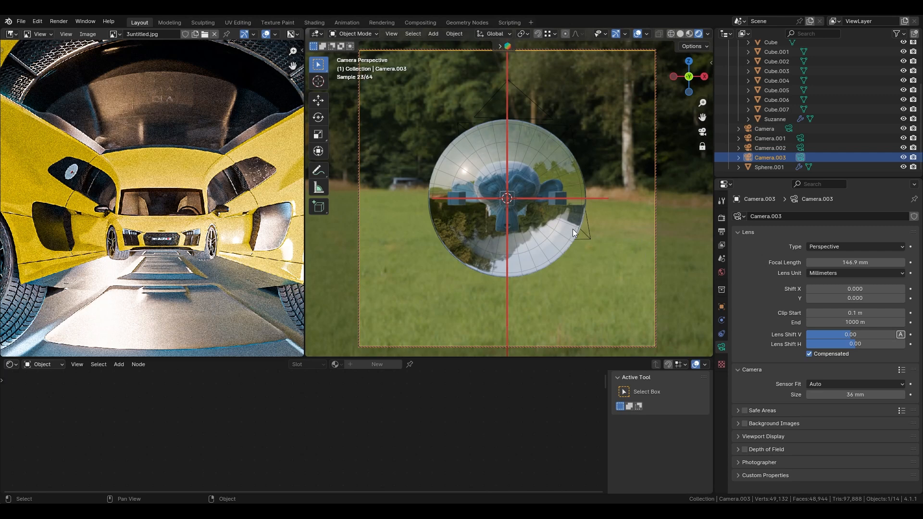
key("g")
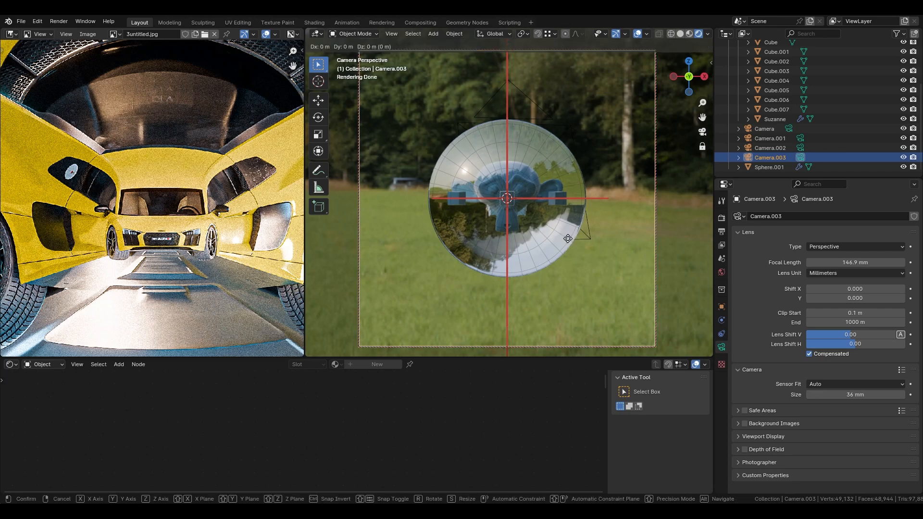
key("y")
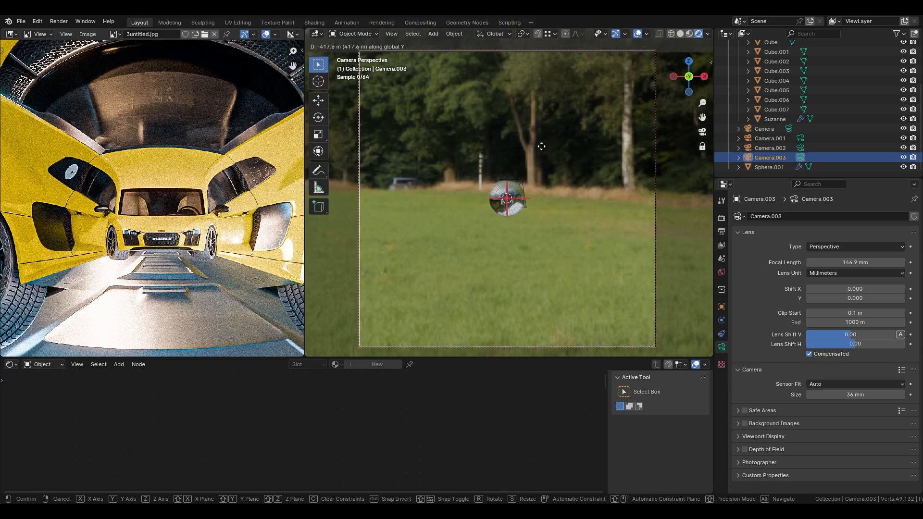
left_click(547, 284)
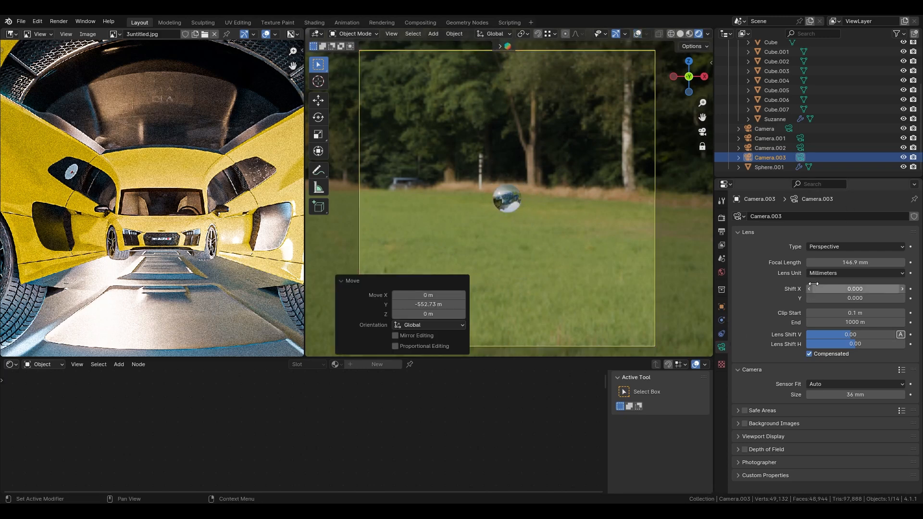
left_click_drag(846, 262, 893, 263)
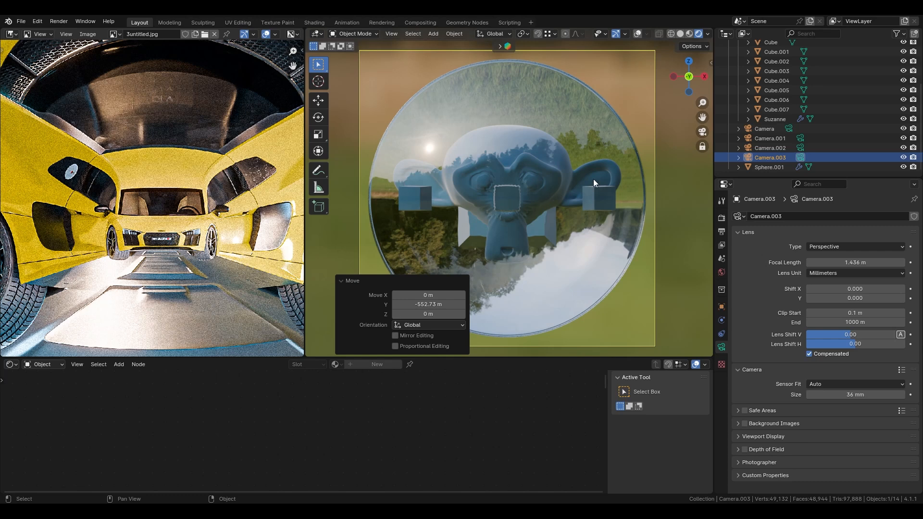
Select the small central cube in front of the monkey head and move it about -1.64 m along global Y
left_click(514, 201)
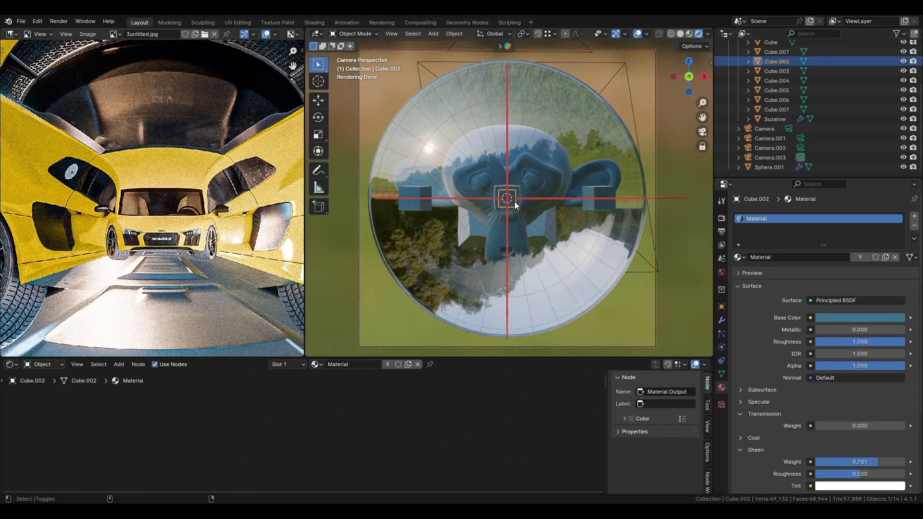
key("g")
key("z")
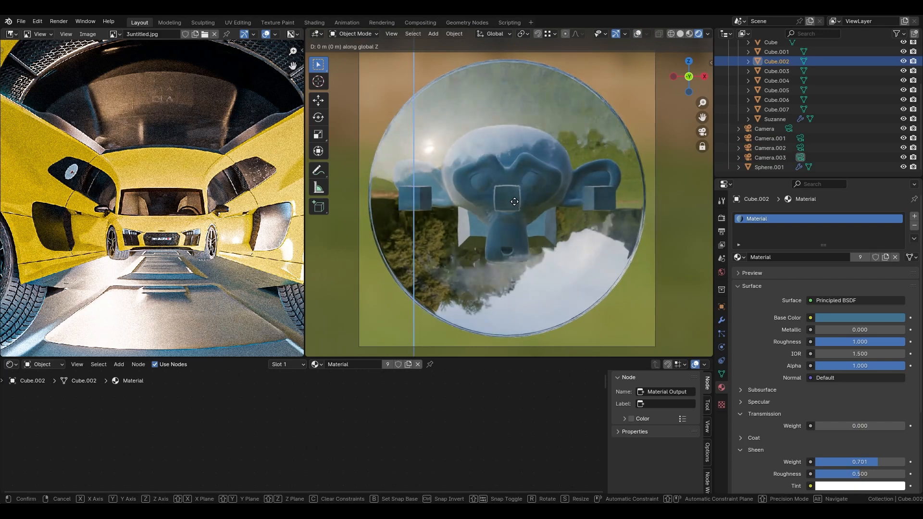
right_click(517, 179)
key("g")
key("y")
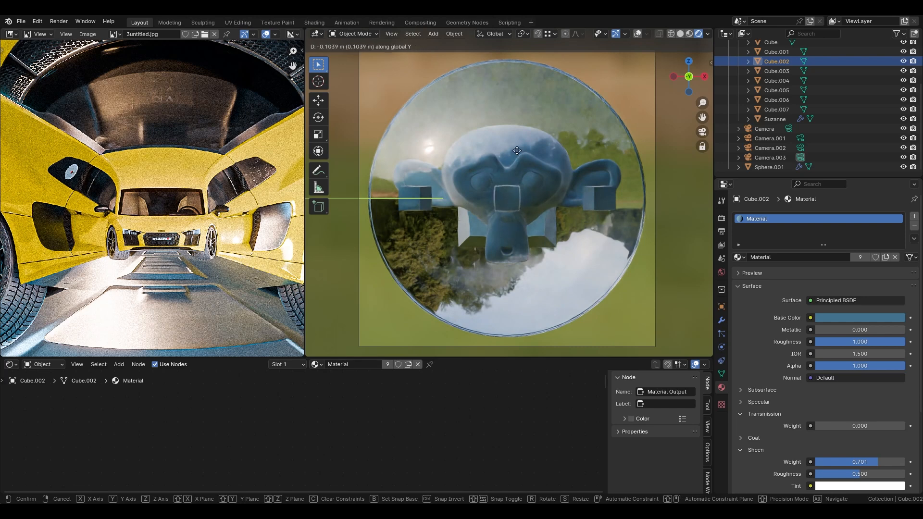
left_click(510, 207)
key("ctrl+z")
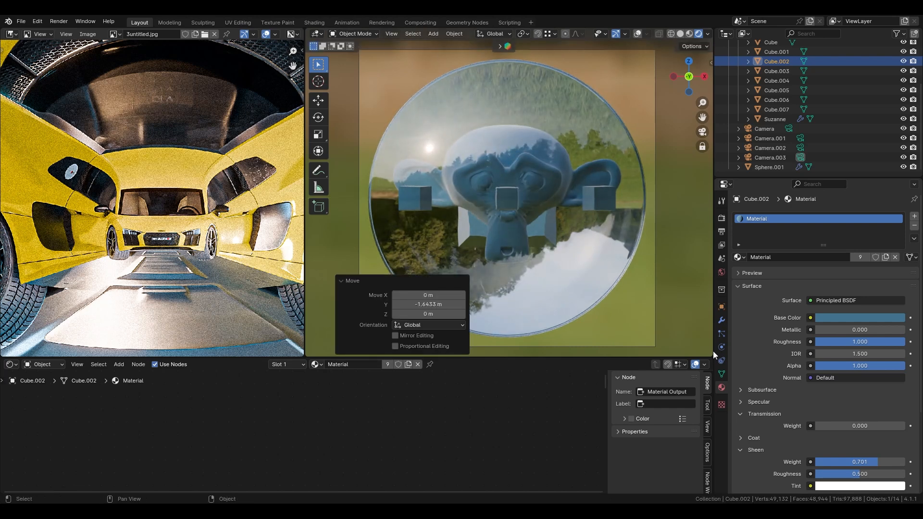
left_click(770, 158)
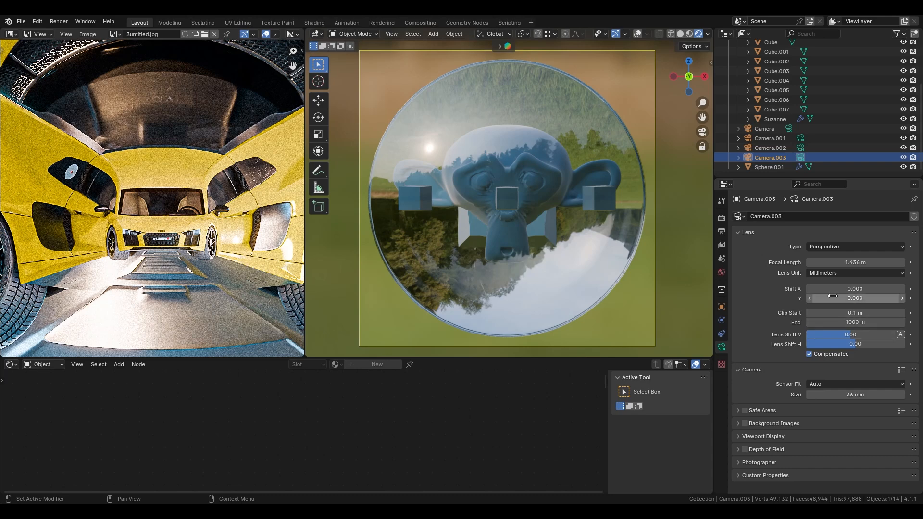
scroll(767, 129, "up", 5)
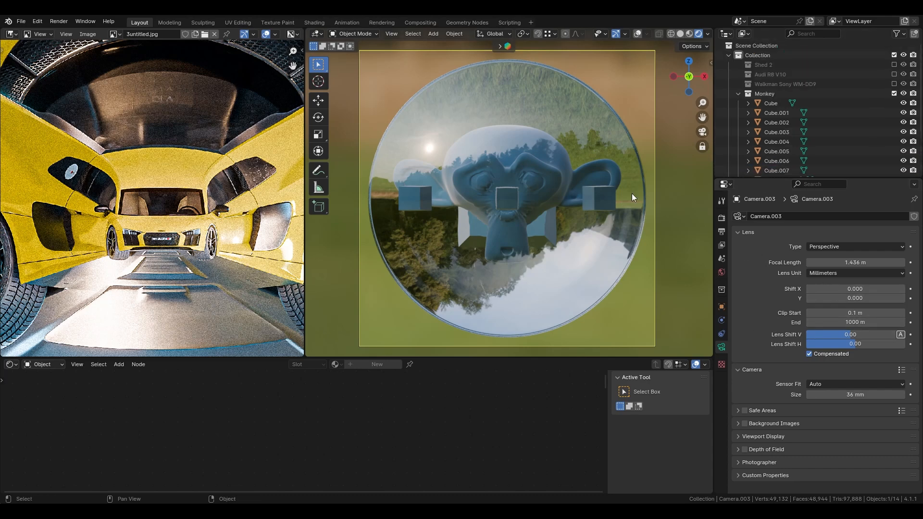
Select the glass lens and raise the IOR of its material to 2.810, keeping the viewport overlays hidden
left_click(599, 219)
key("shift+alt+z")
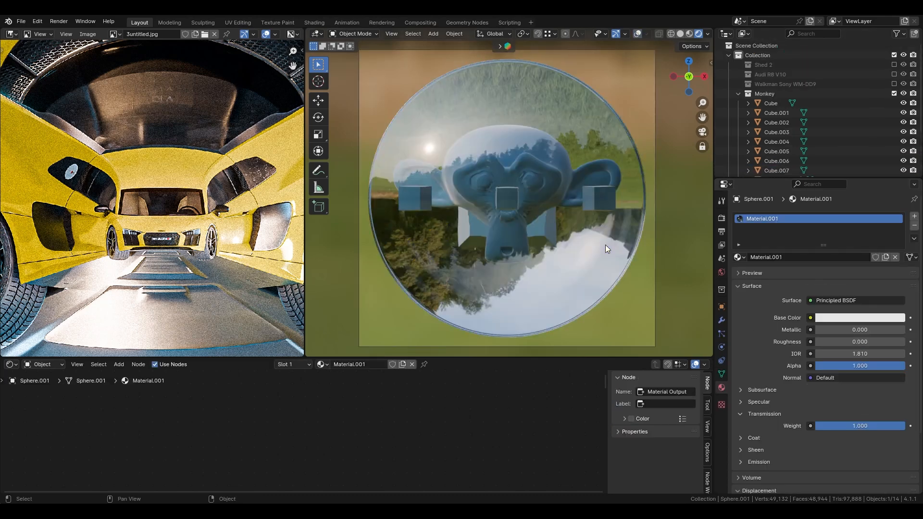
key("shift+alt+z")
key("f")
key("shift+alt+z")
left_click_drag(868, 354, 903, 354)
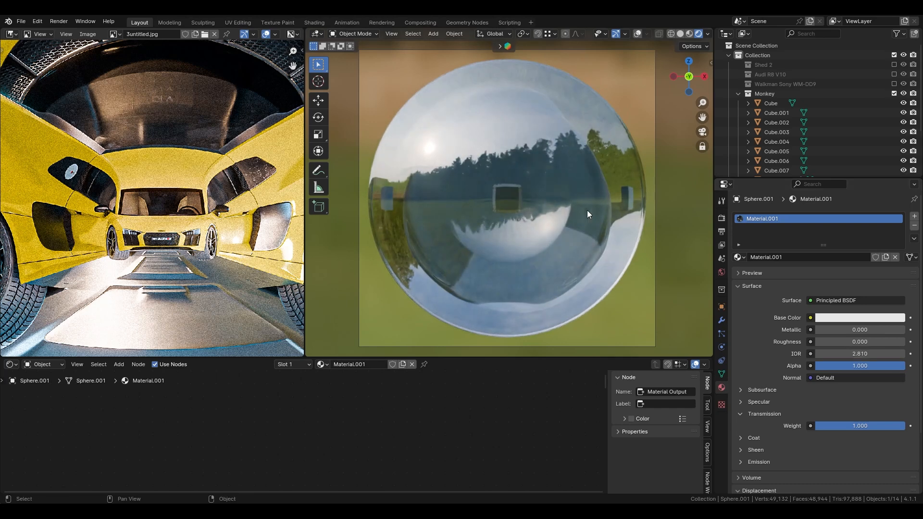
scroll(520, 216, "up", 10)
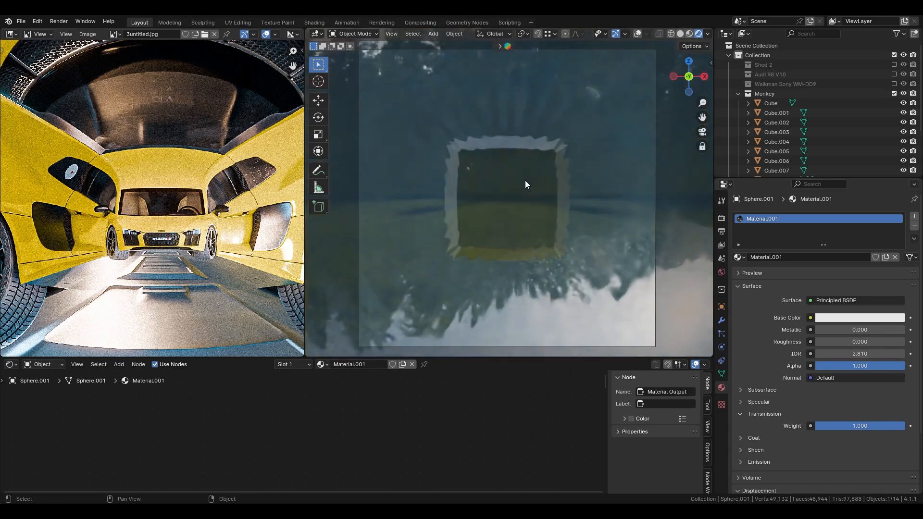
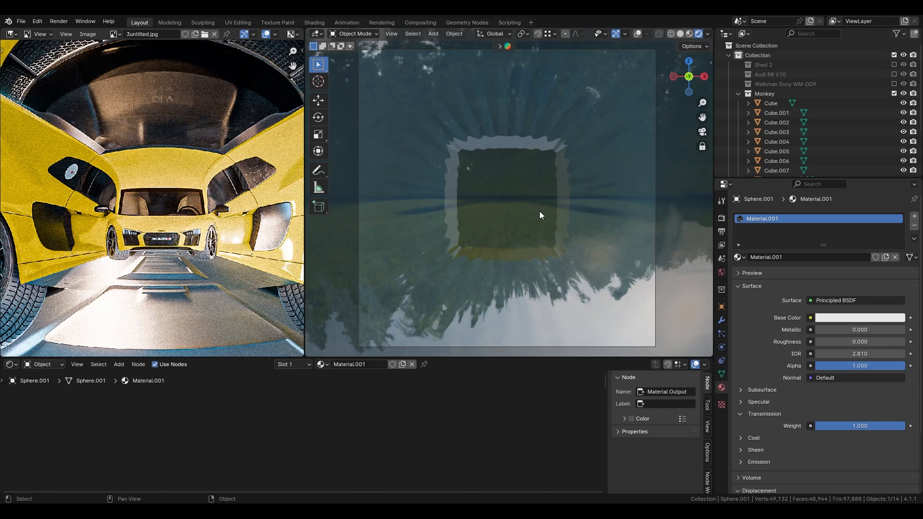
Lower the IOR of the glass lens material to 1.860
scroll(539, 212, "down", 5)
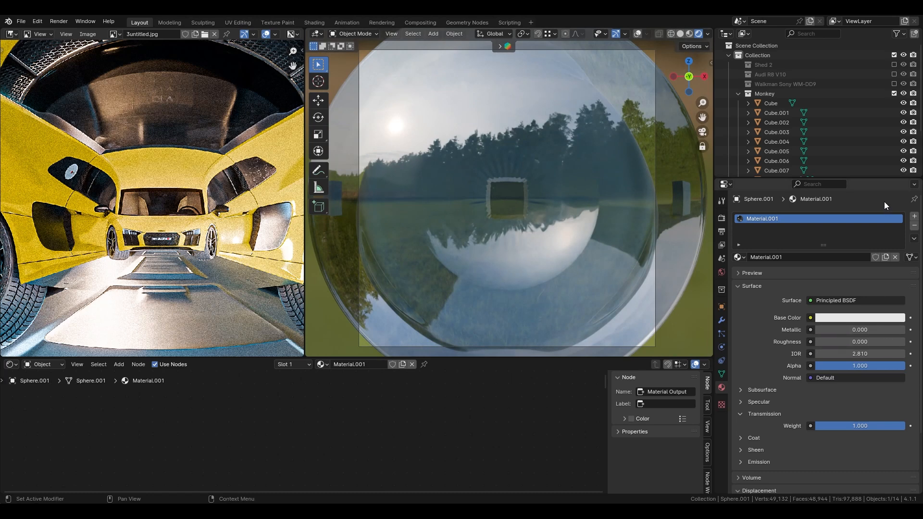
scroll(776, 122, "down", 4)
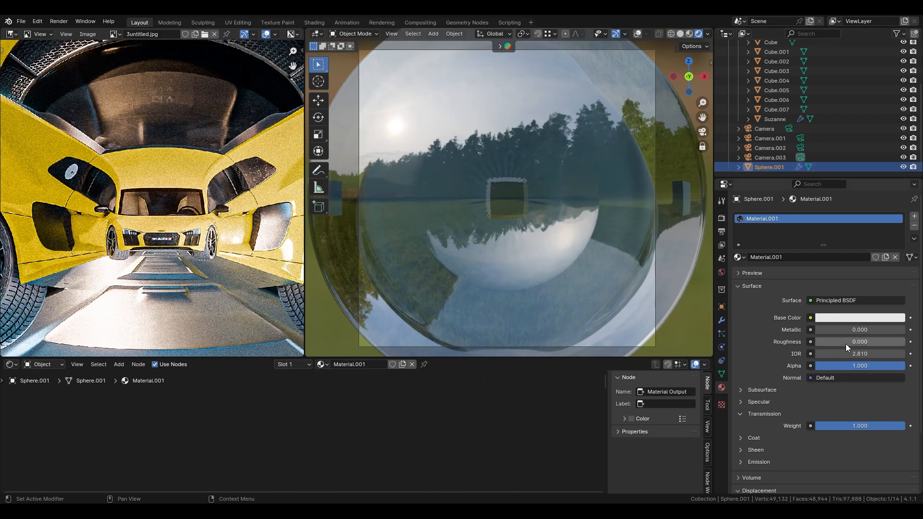
mouse_move(870, 354)
left_mouse_down()
mouse_move(827, 354)
mouse_move(870, 353)
left_mouse_up()
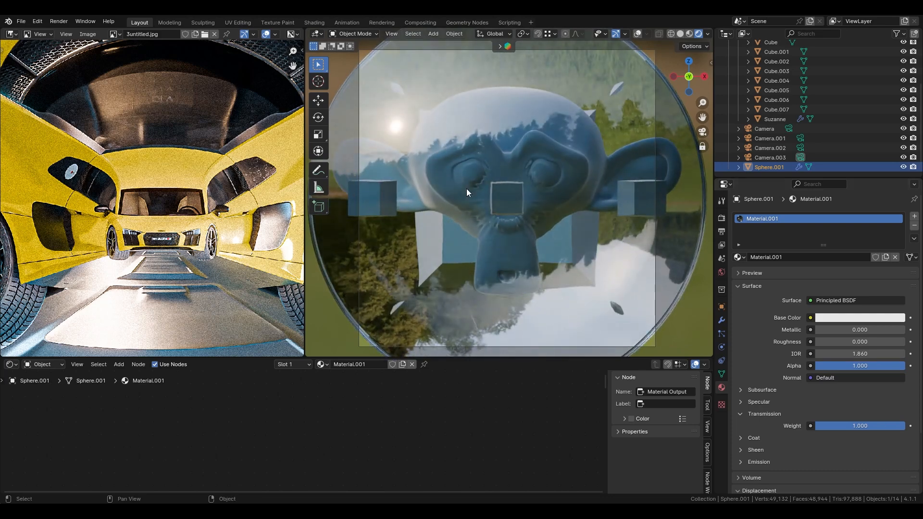
Examine the lens, monkey head and surrounding cubes from the right side with all objects selected, and return to the camera view
key("KP_3")
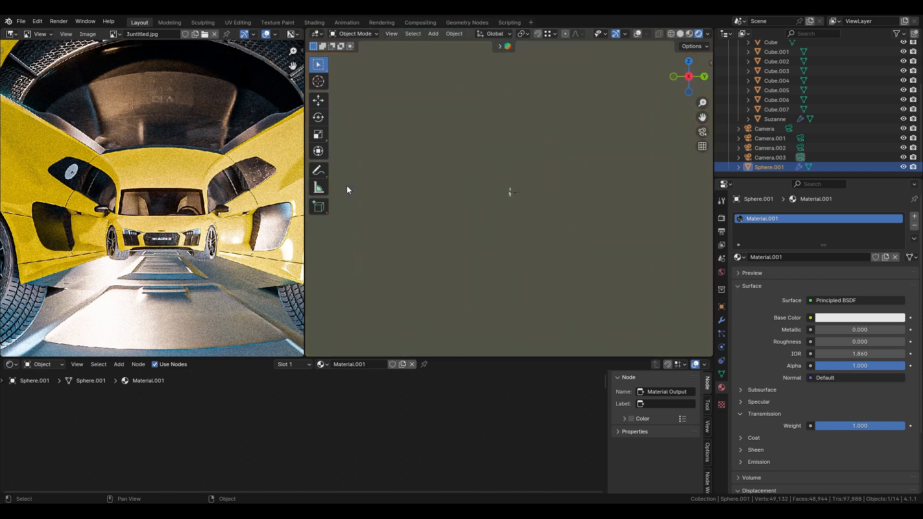
key("a")
key("KP_Decimal")
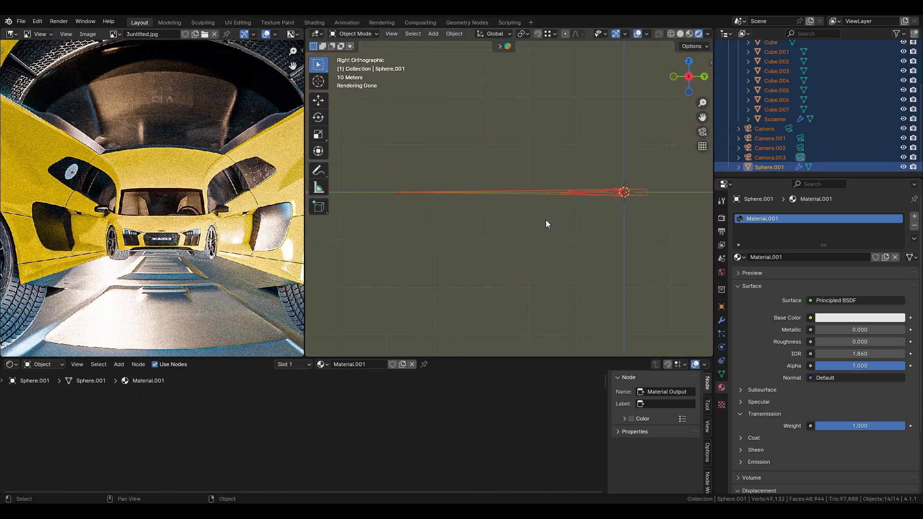
scroll(586, 216, "up", 3)
middle_click_drag(576, 215, 379, 225, "shift")
left_click_drag(500, 186, 524, 218)
scroll(523, 217, "up", 11)
middle_click_drag(515, 224, 464, 31, "shift")
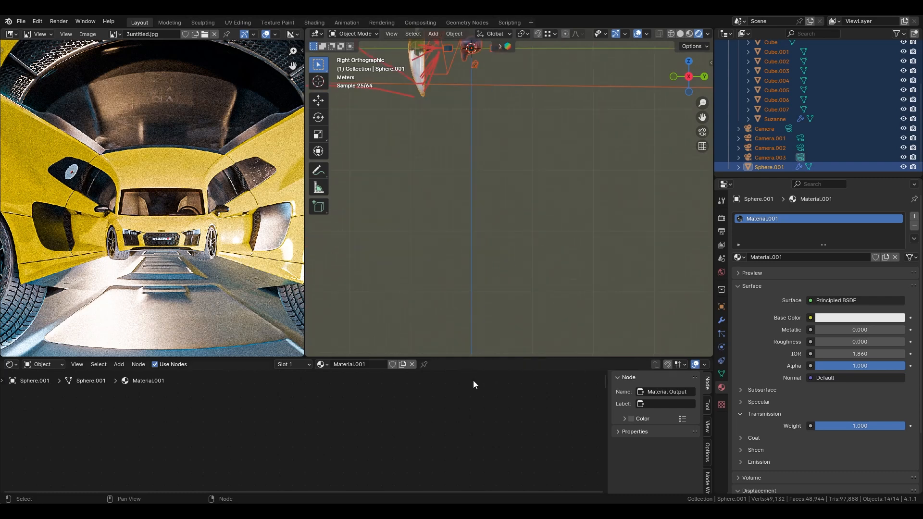
scroll(507, 123, "up", 1)
middle_click_drag(507, 123, 510, 161, "shift")
scroll(548, 116, "up", 3)
scroll(594, 97, "up", 2)
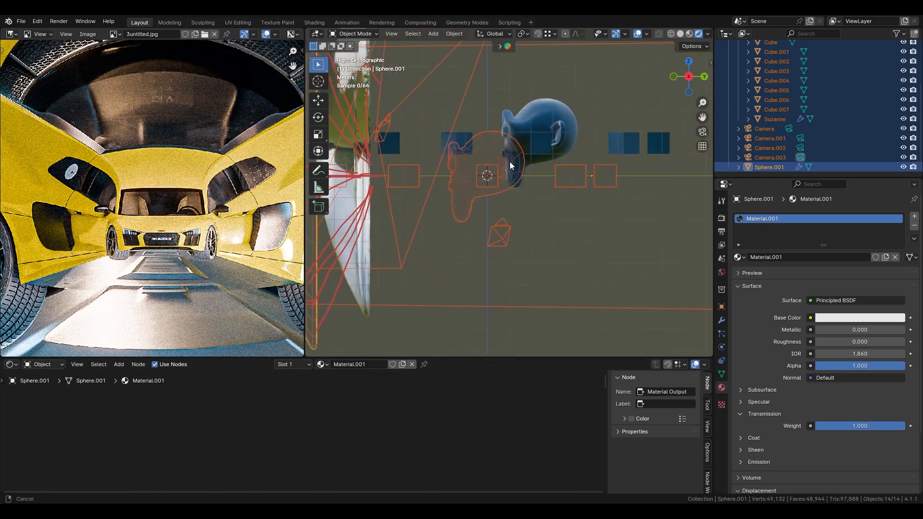
key("alt+shift+z")
key("KP_0")
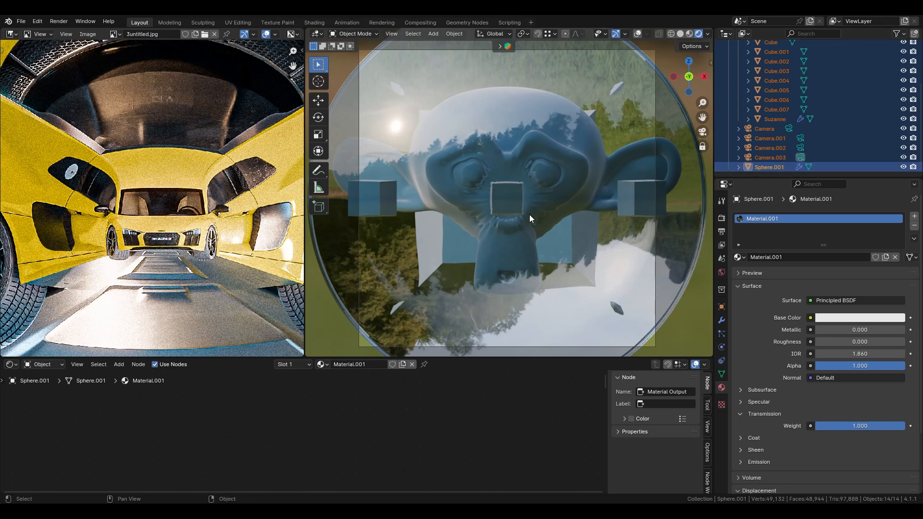
Try moving the small central cube in front of the monkey head along global Y with the overlays hidden
left_click(513, 213)
key("alt+shift+z")
left_click(512, 211)
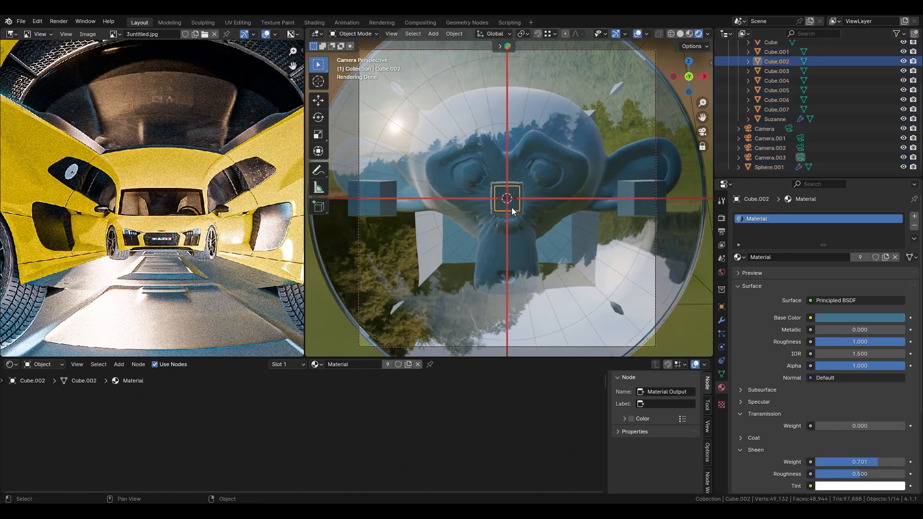
key("alt+shift+z")
key("g")
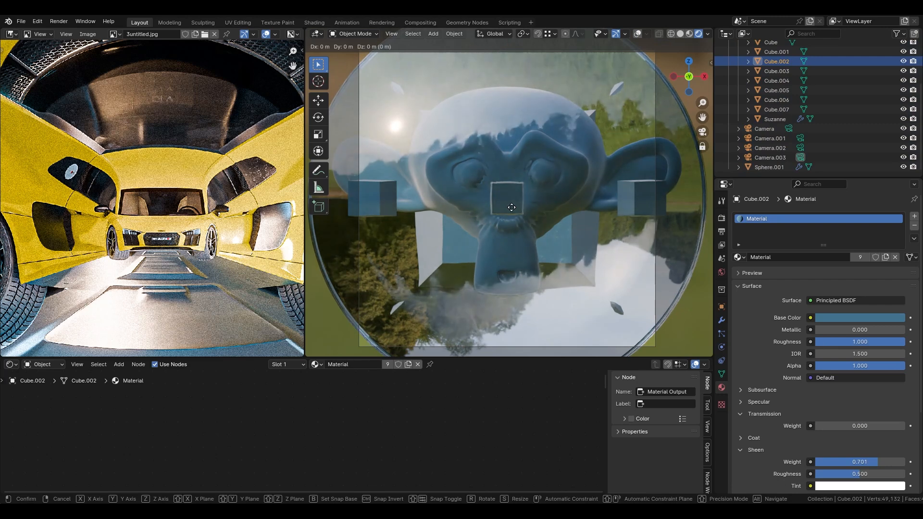
key("y")
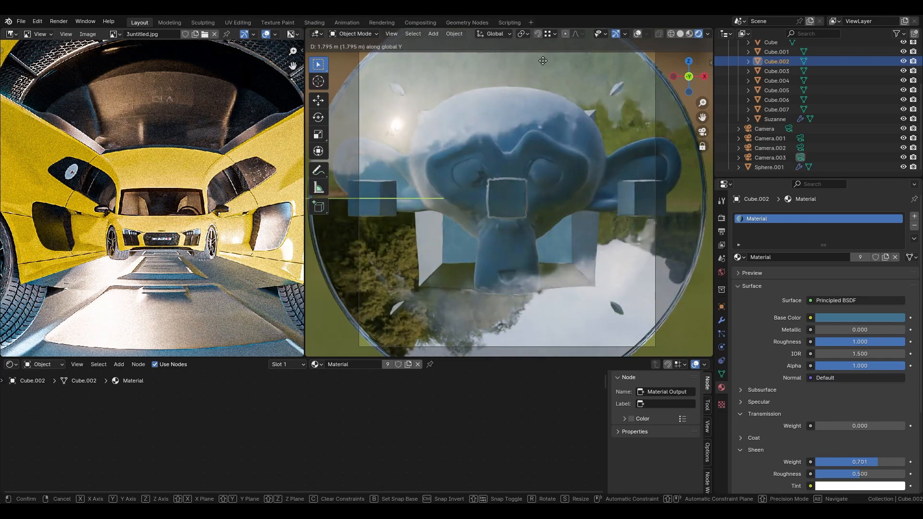
left_click(520, 276)
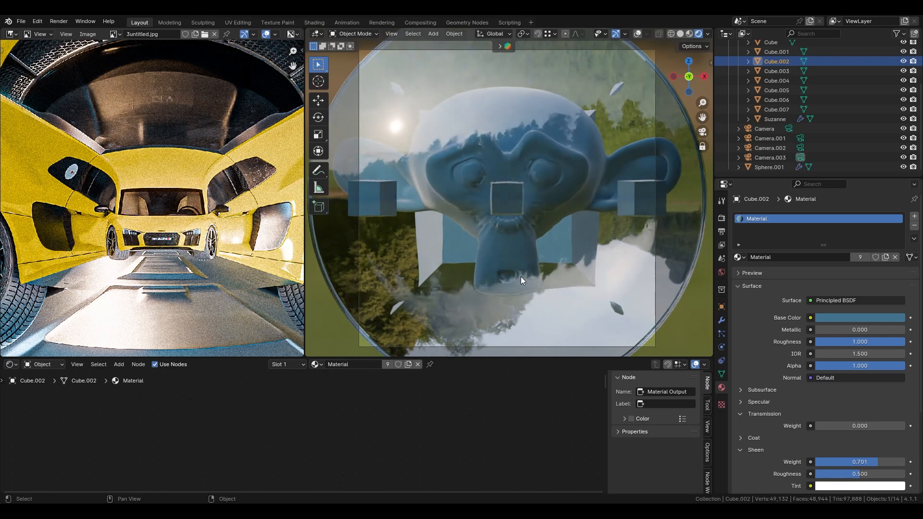
Select the glass lens in the perspective view and delete it from the scene
key("KP_3")
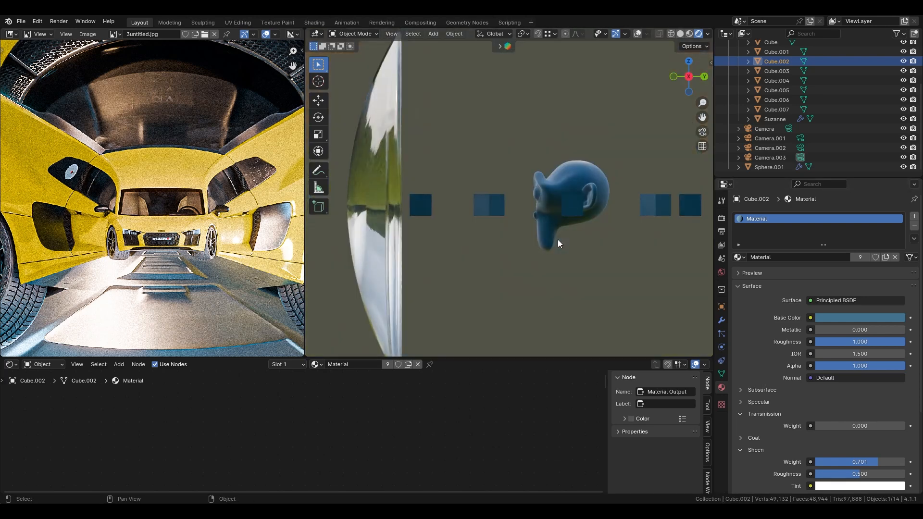
scroll(558, 239, "down", 4)
key("alt+shift+z")
middle_click_drag(561, 232, 510, 182)
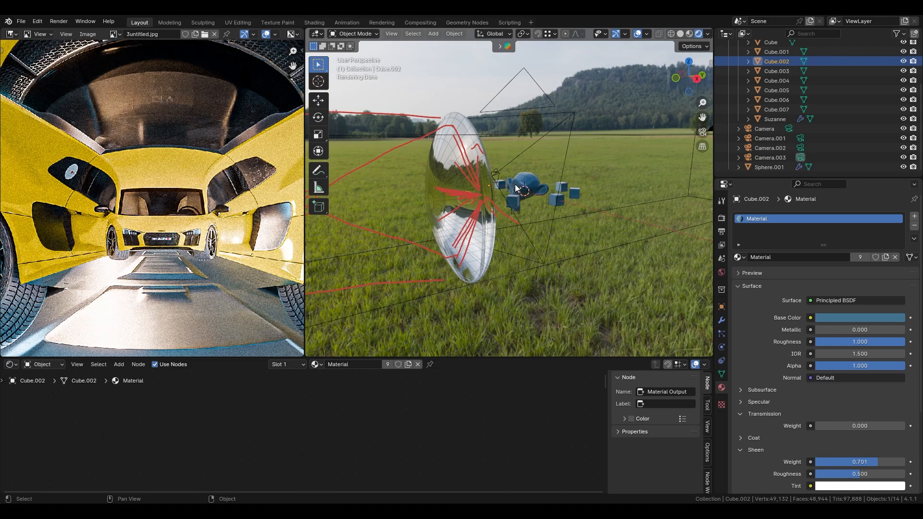
left_click(447, 137)
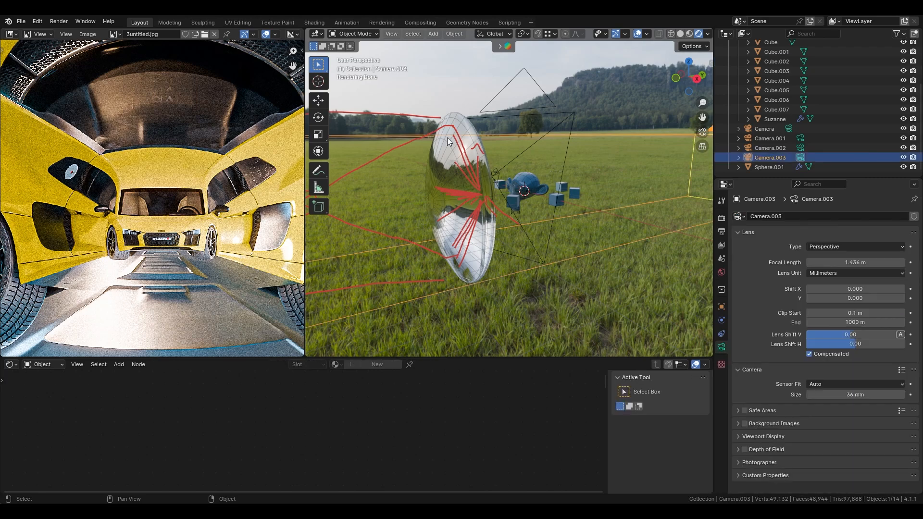
left_click(446, 137)
key("shift+alt+z")
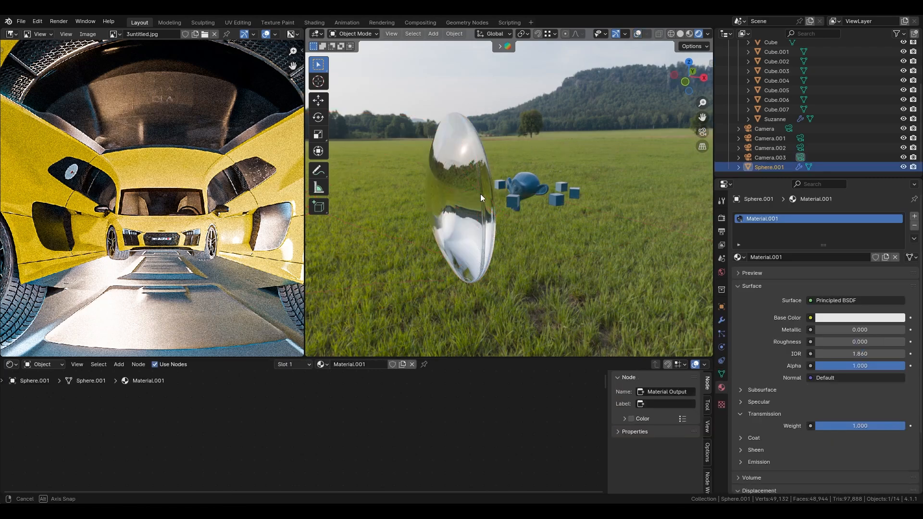
middle_click_drag(390, 177, 406, 235)
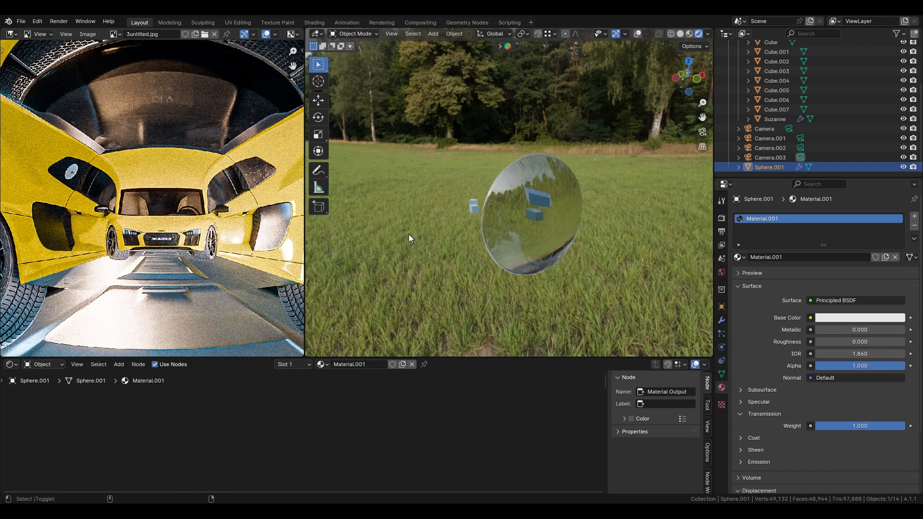
key("shift+alt+z")
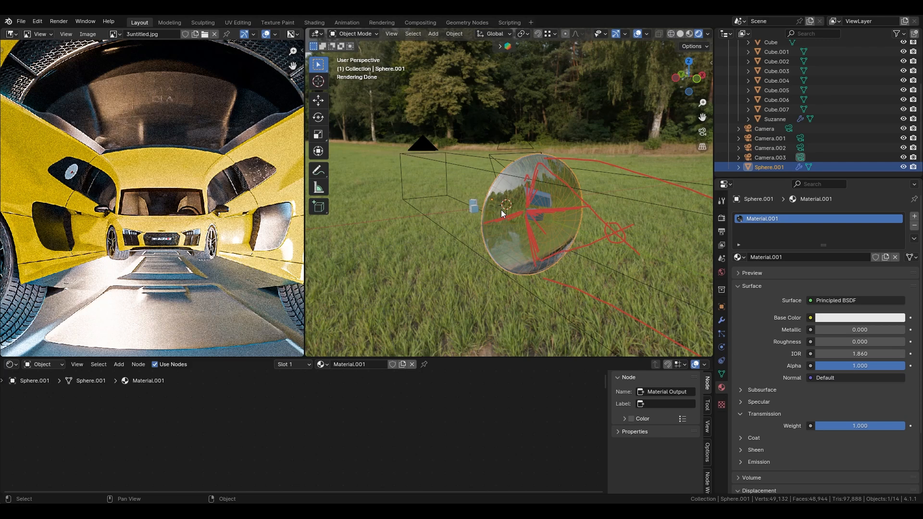
key("Delete")
mouse_move(501, 209)
middle_mouse_down()
mouse_move(472, 209)
mouse_move(515, 218)
middle_mouse_up()
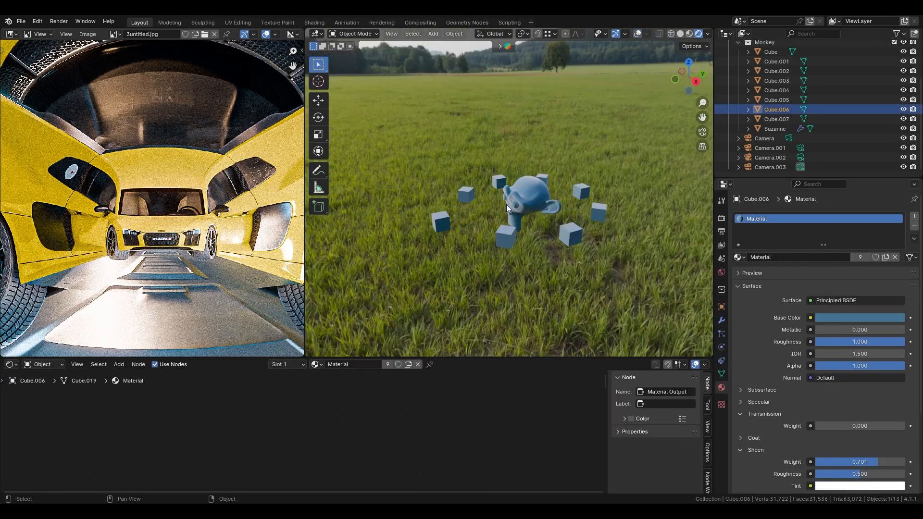
Add a UV sphere around the monkey head and scale it up to 5.174 with the overlays shown
scroll(506, 204, "up", 3)
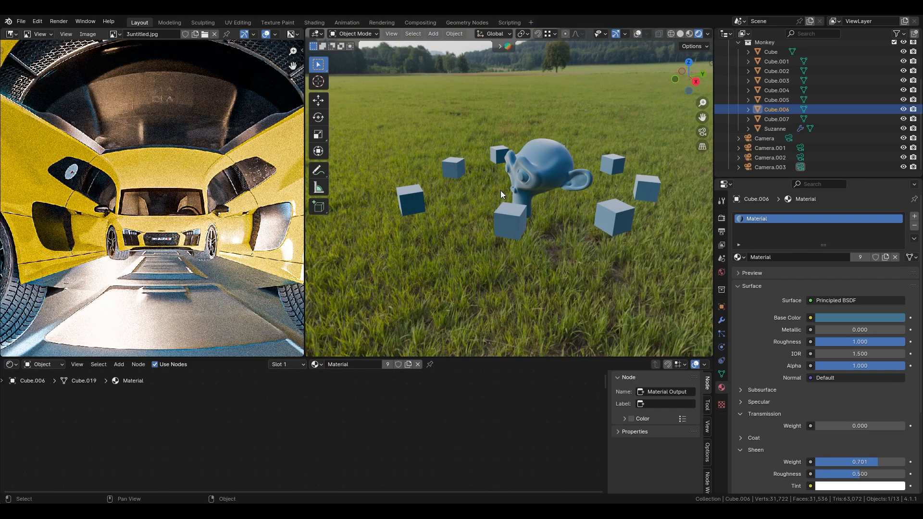
key("shift+a")
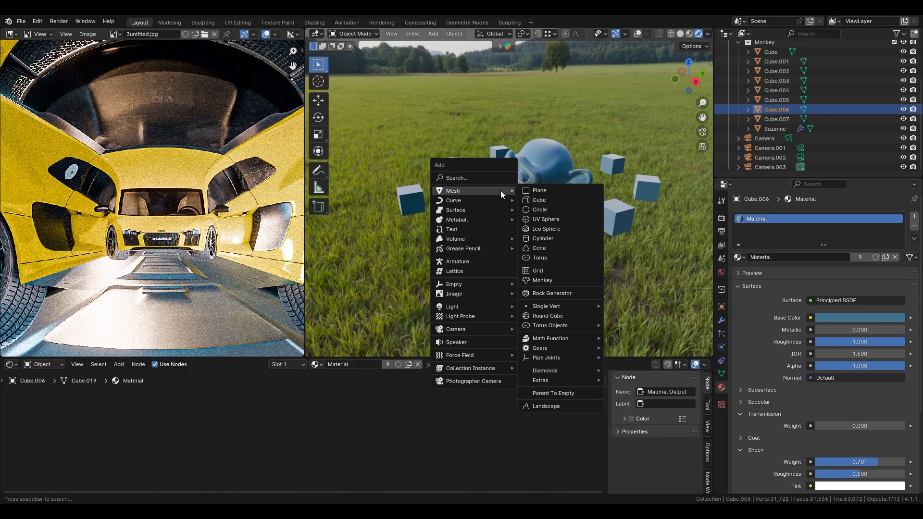
left_click(541, 219)
scroll(540, 189, "down", 2)
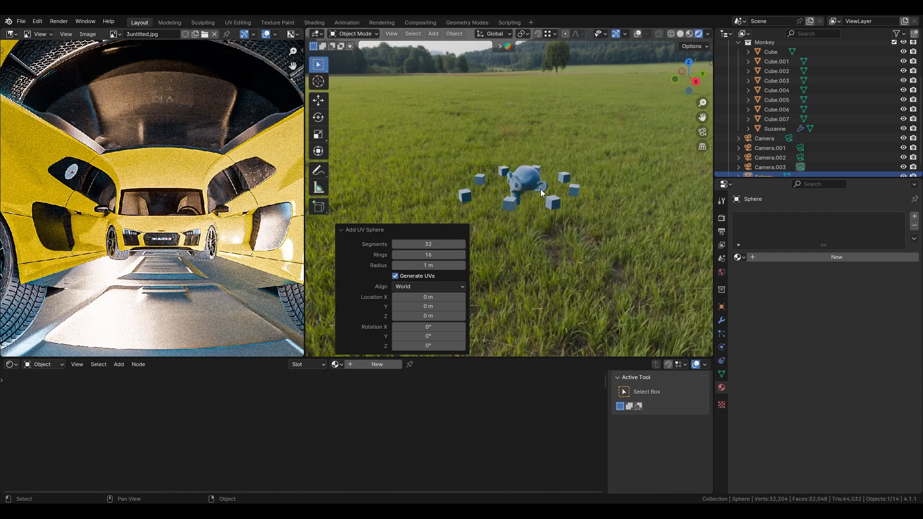
key("shift+alt+z")
key("s")
left_click(596, 207)
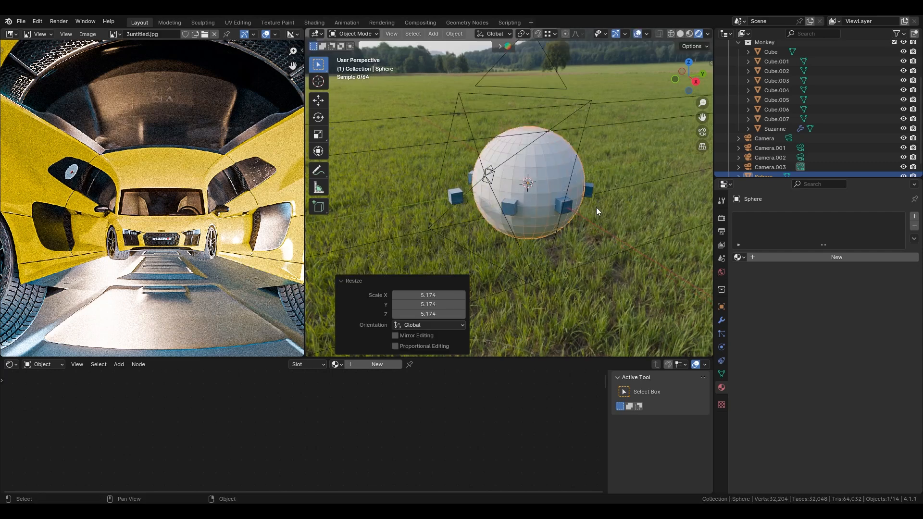
Rotate the sphere 90° about the global X axis
key("r")
key("x")
key("9")
key("0")
key("Return")
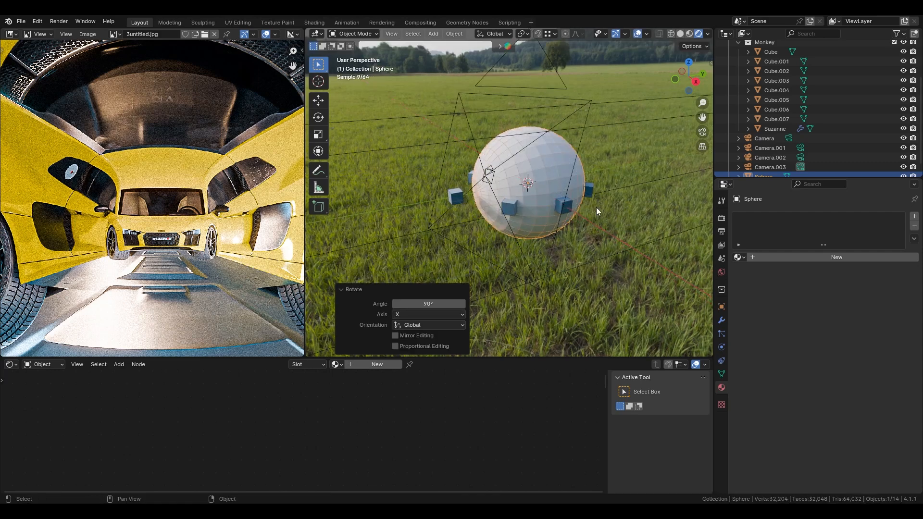
Move the sphere about -11.147 m along global Y and open its mesh for editing in the right side view
key("g")
key("y")
left_click(471, 234)
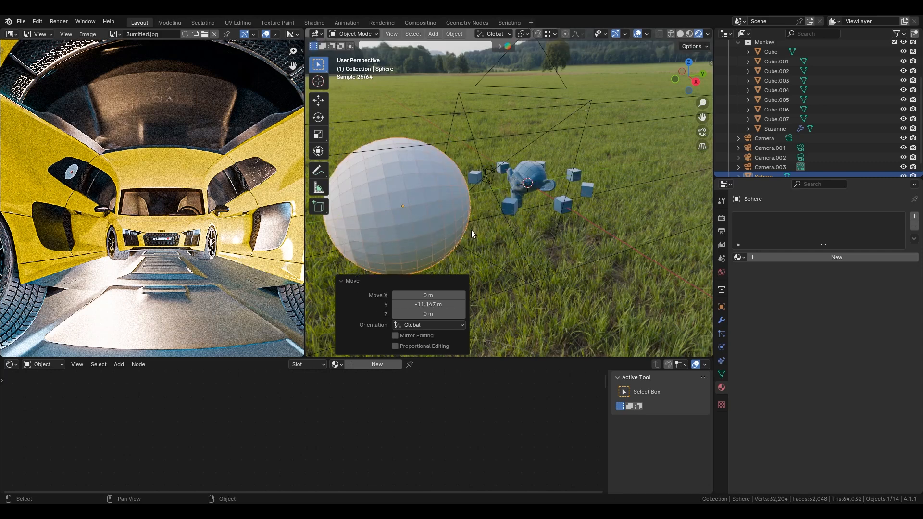
key("KP_3")
key("Tab")
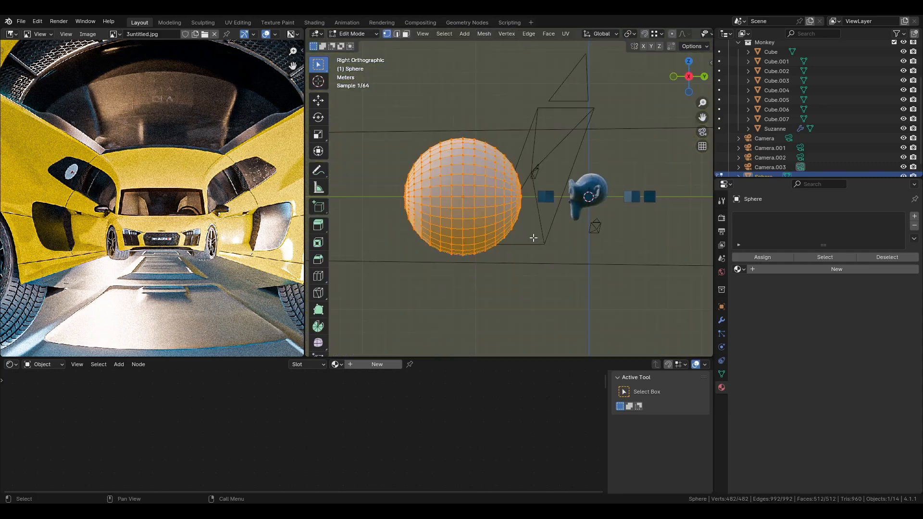
Try to delete the sphere's faces nearest the monkey head, keeping only the cap at the far end
left_click_drag(422, 98, 524, 309)
key("x")
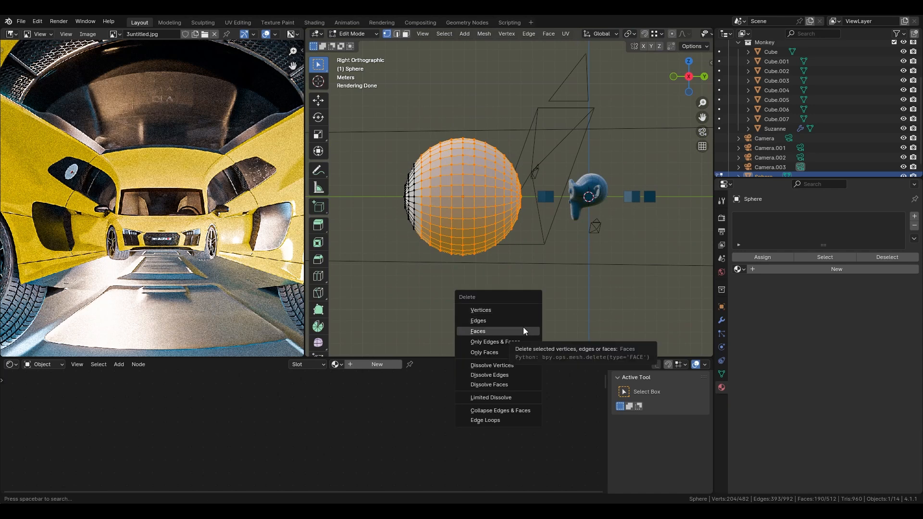
key("x")
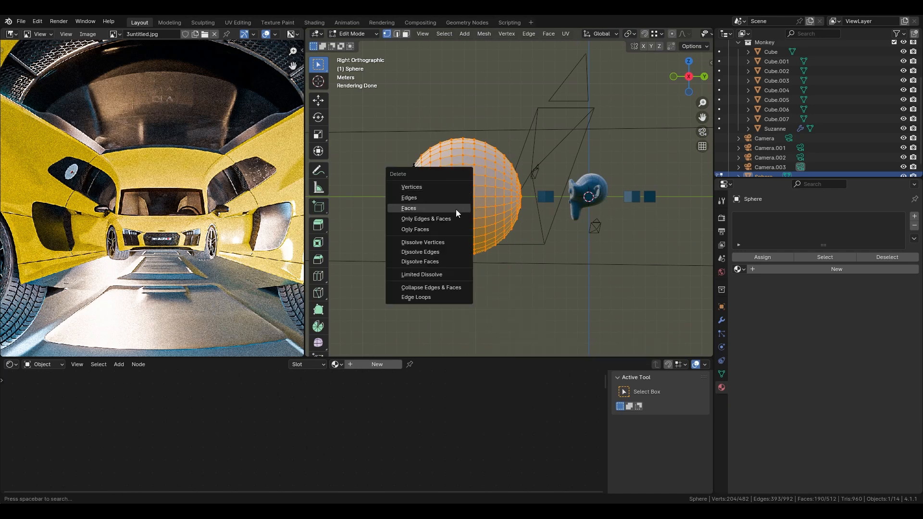
key("Escape")
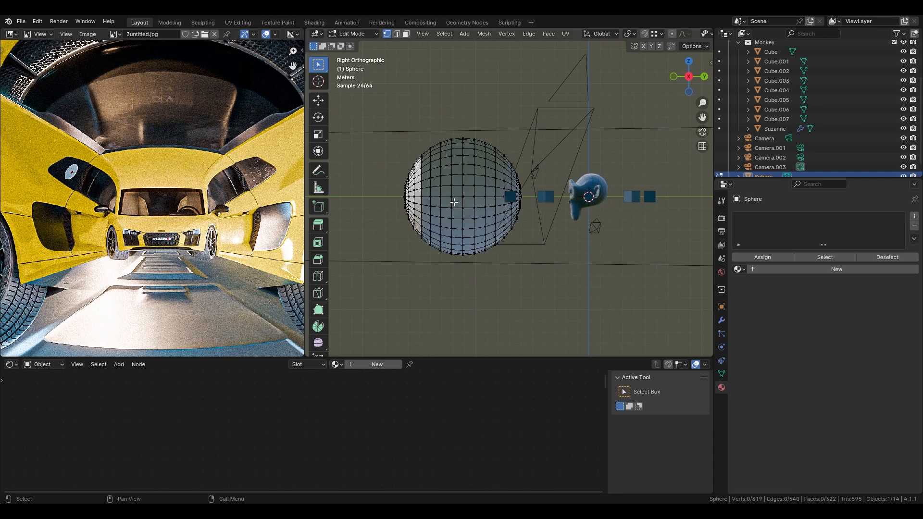
Switch to wireframe shading, select all of the sphere except the cap farthest from the monkey head, and delete those faces
key("z")
left_click(490, 179)
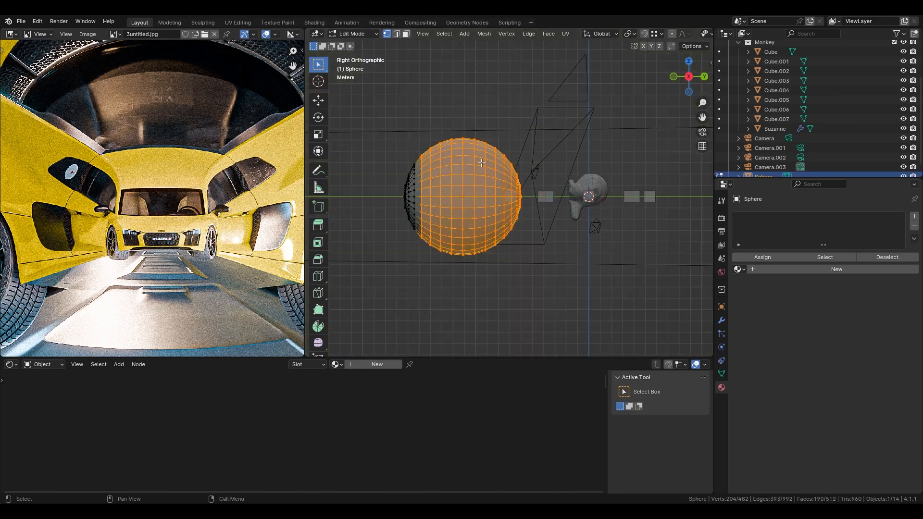
key("alt+z")
key("alt+z")
left_click_drag(422, 129, 531, 268)
key("z")
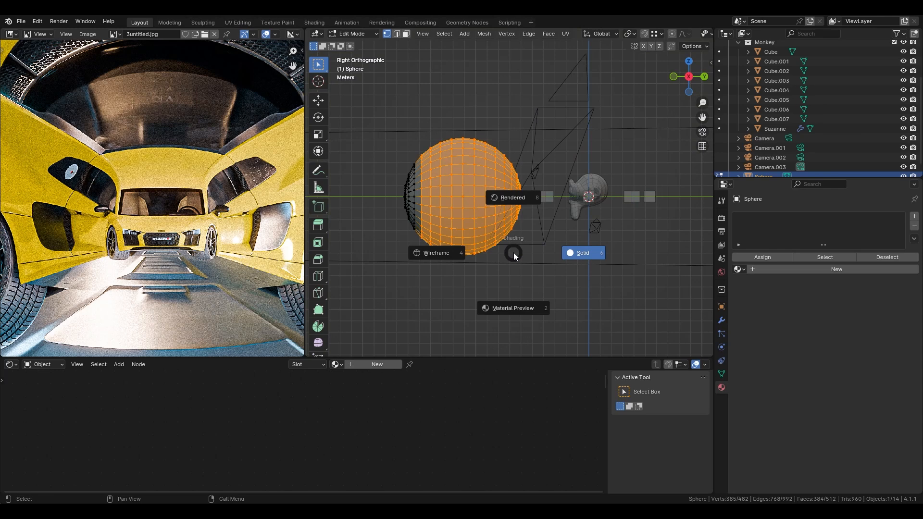
key("Escape")
key("x")
left_click(505, 287)
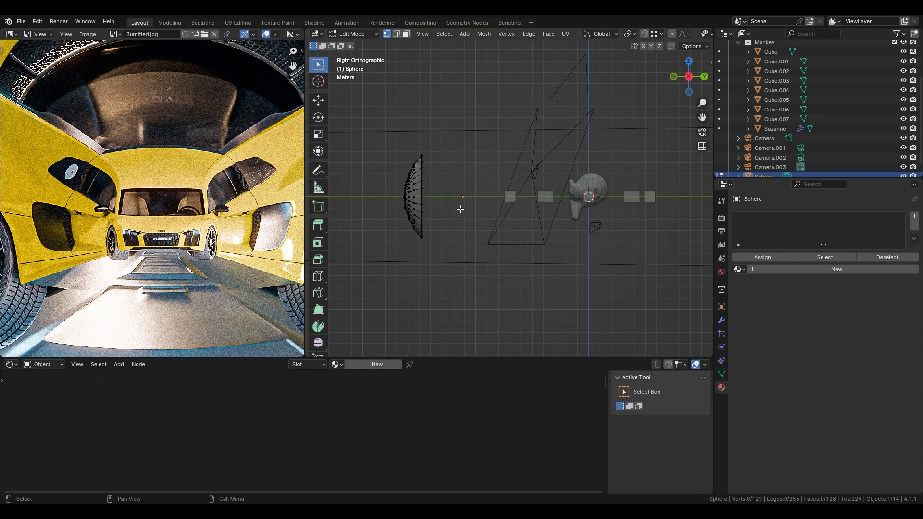
Return the remaining spherical cap to Object Mode and add a level 3 subdivision to it
middle_click_drag(457, 206, 570, 241)
scroll(464, 248, "up", 3)
key("Tab")
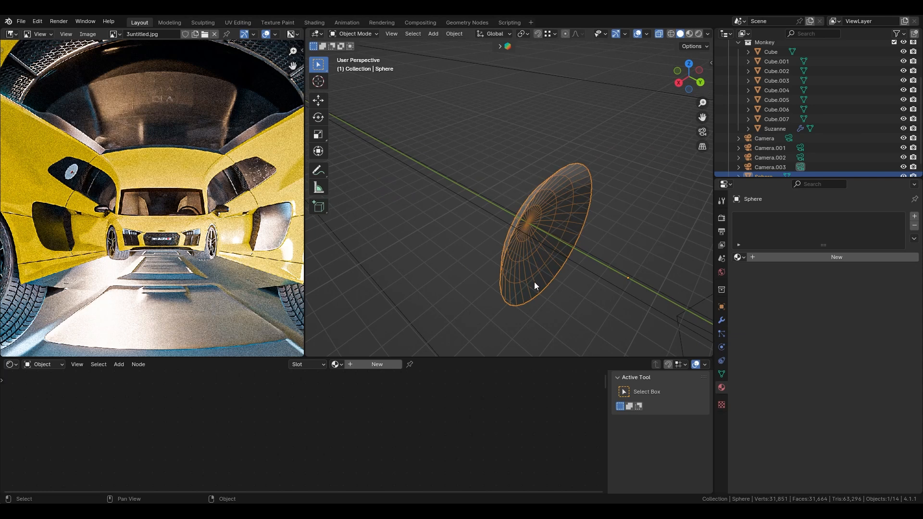
key("ctrl+3")
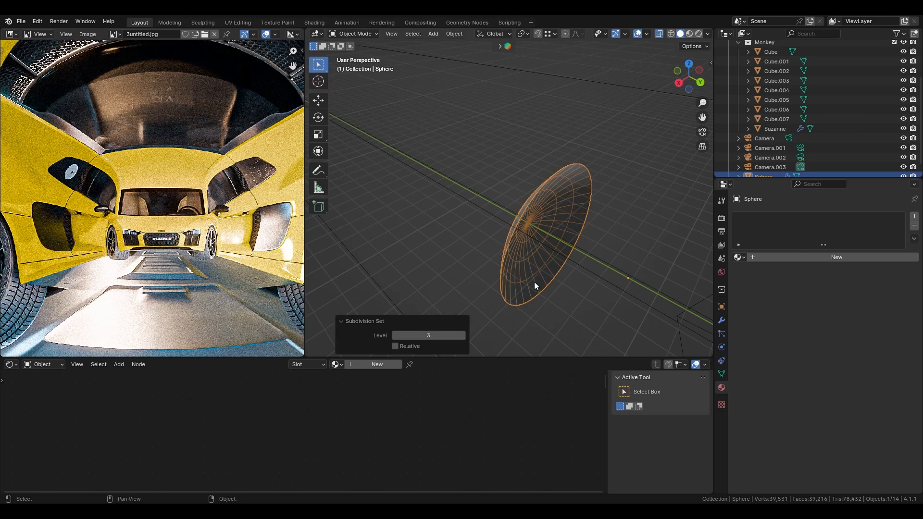
Inspect the spherical cap with the overlays hidden and shown, and set its origin to its geometry
middle_click_drag(607, 298, 521, 276, "shift")
key("alt+shift+z")
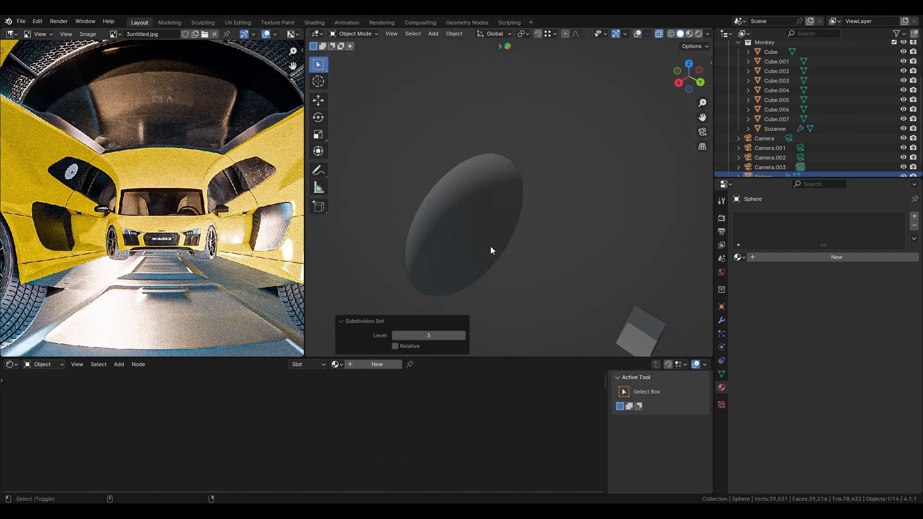
middle_click_drag(490, 246, 547, 220, "shift")
scroll(575, 194, "up", 2)
key("alt+shift+z")
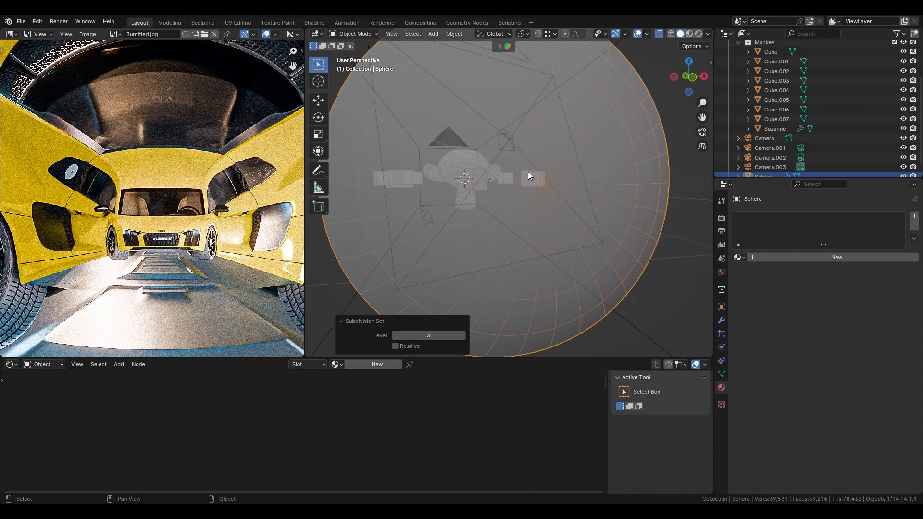
middle_click_drag(571, 226, 474, 267)
scroll(497, 218, "down", 4)
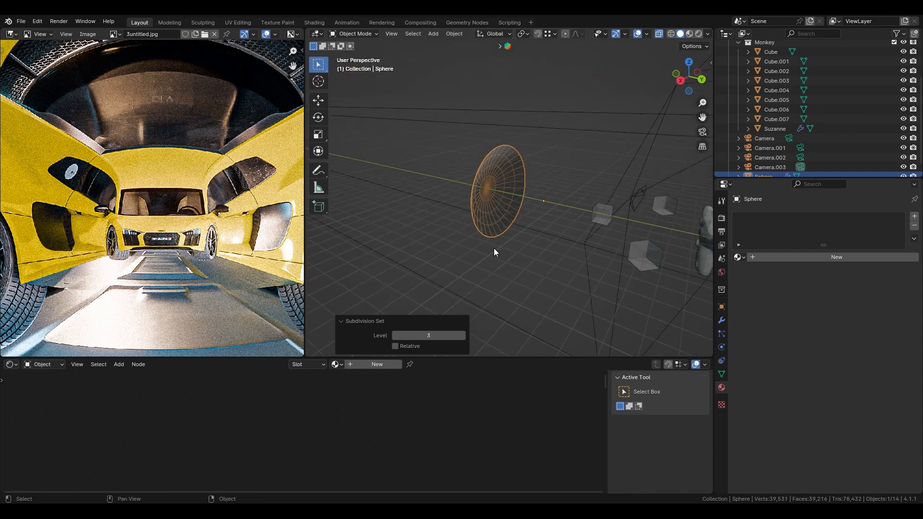
key("q")
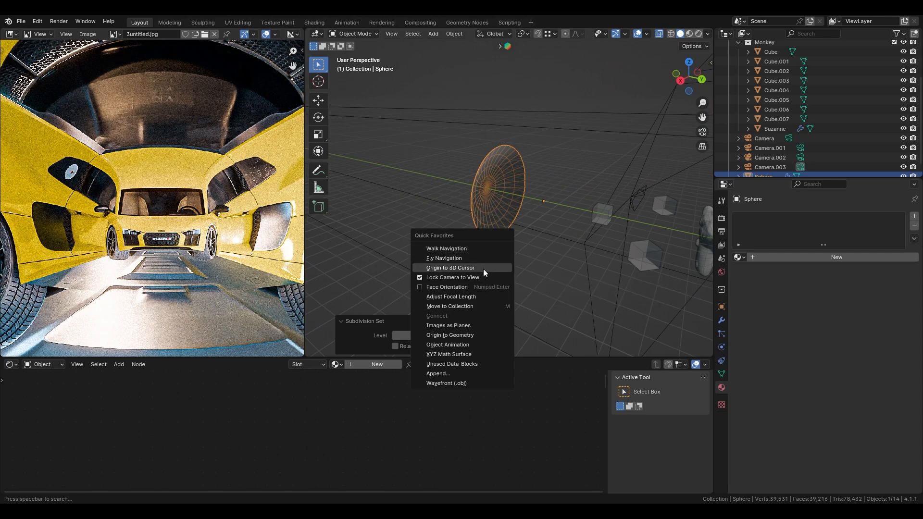
left_click(480, 334)
Move the cap about 5.807 m along global Y toward the monkey head and scale it up about 4.6 times
scroll(498, 237, "down", 3)
key("g")
key("y")
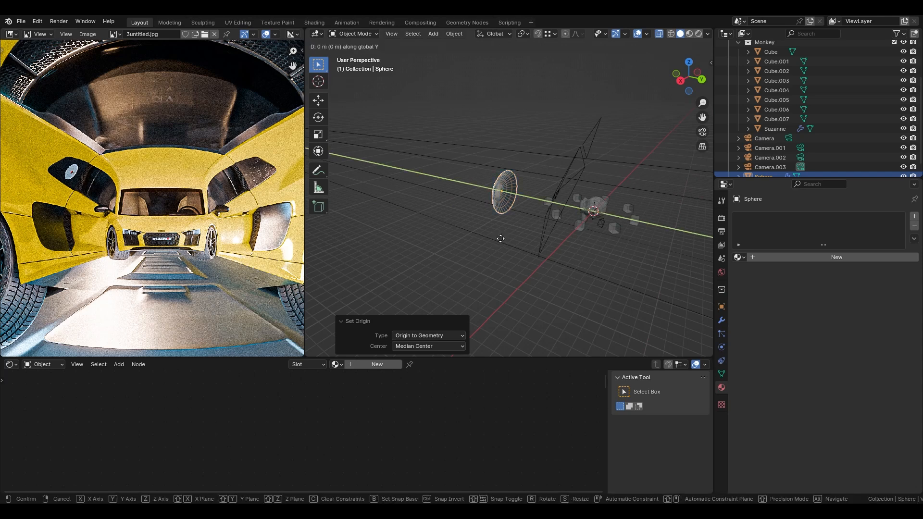
left_click(530, 239)
key("s")
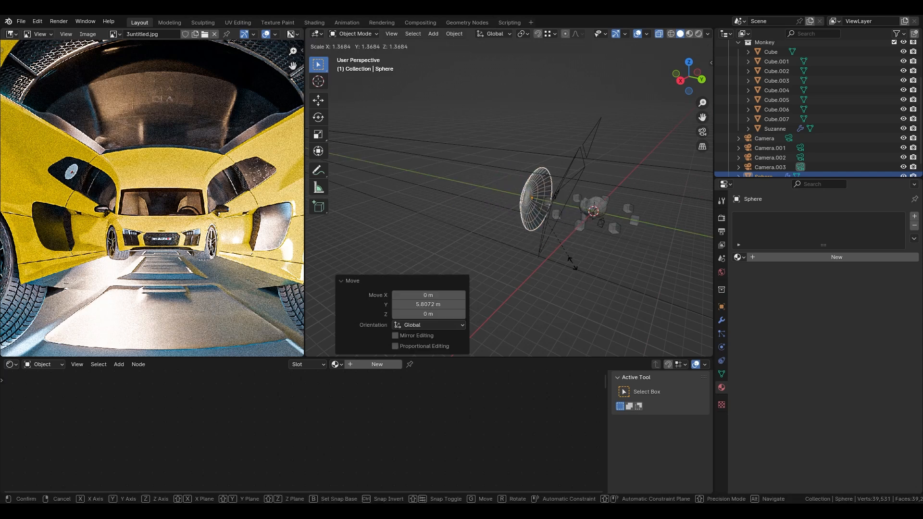
left_click(590, 123)
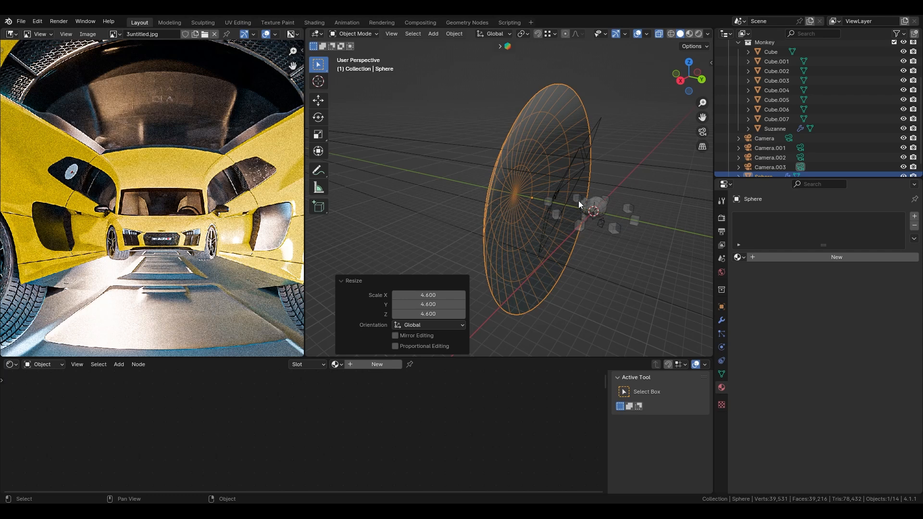
Examine the enlarged cap around the monkey head with overlays hidden and shown, and compare it with the fisheye car image
middle_click_drag(578, 201, 523, 198)
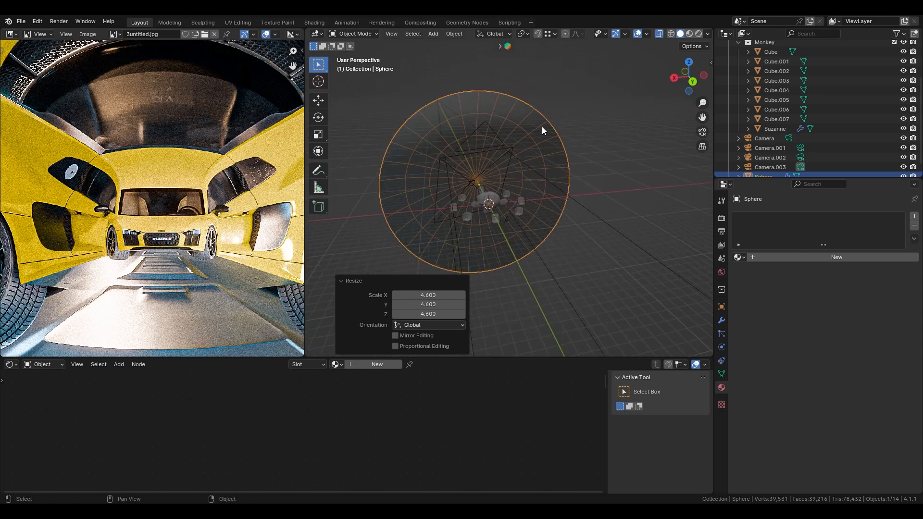
key("shift+alt+z")
middle_click_drag(506, 191, 484, 191)
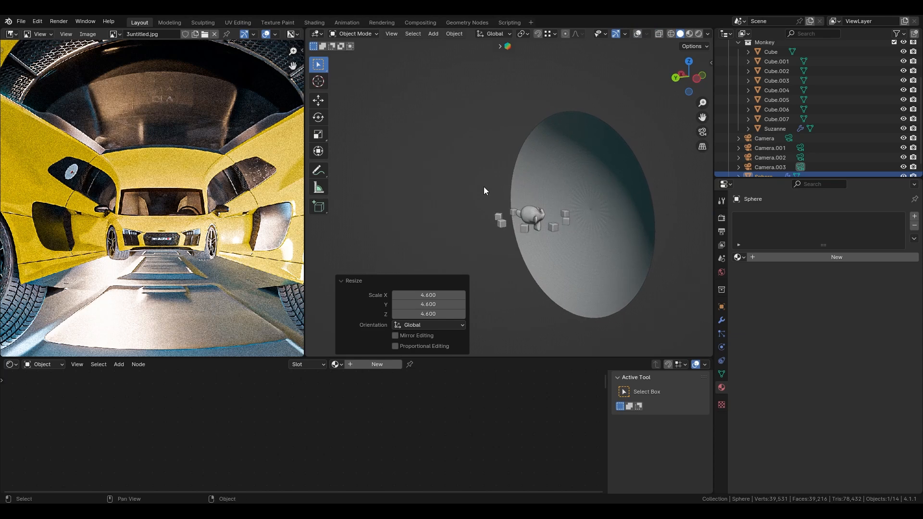
key("shift+alt+z")
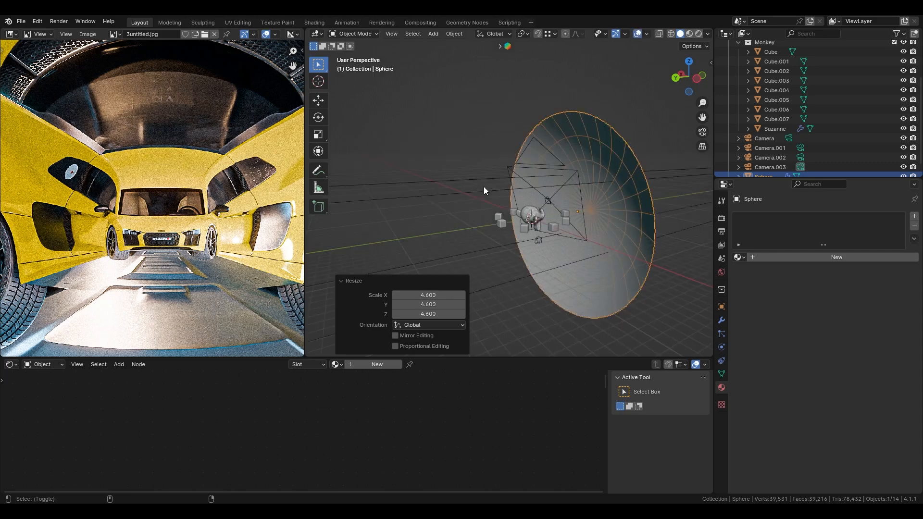
scroll(534, 197, "down", 2)
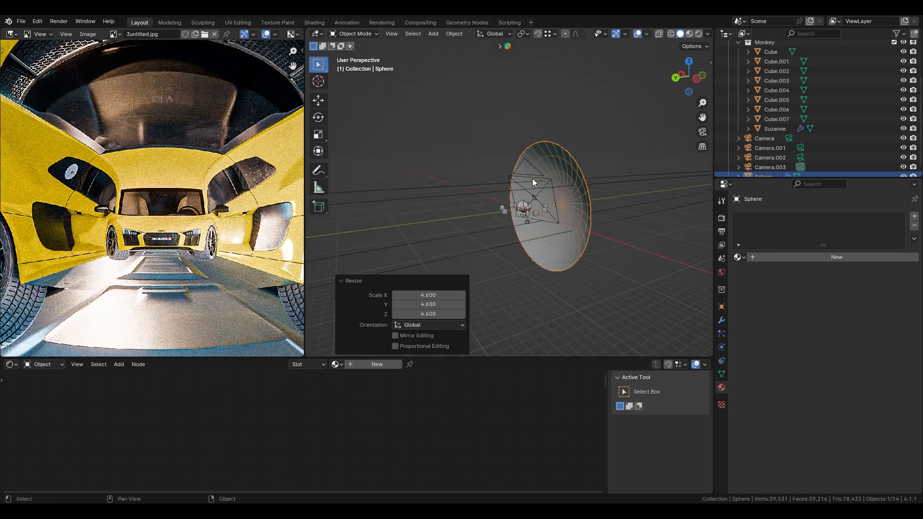
scroll(184, 202, "down", 6)
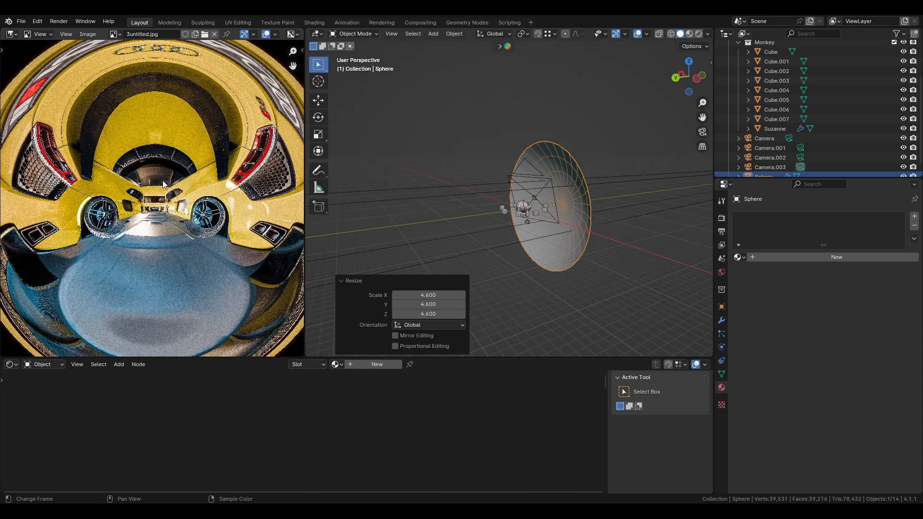
scroll(185, 215, "up", 6)
scroll(583, 270, "up", 5)
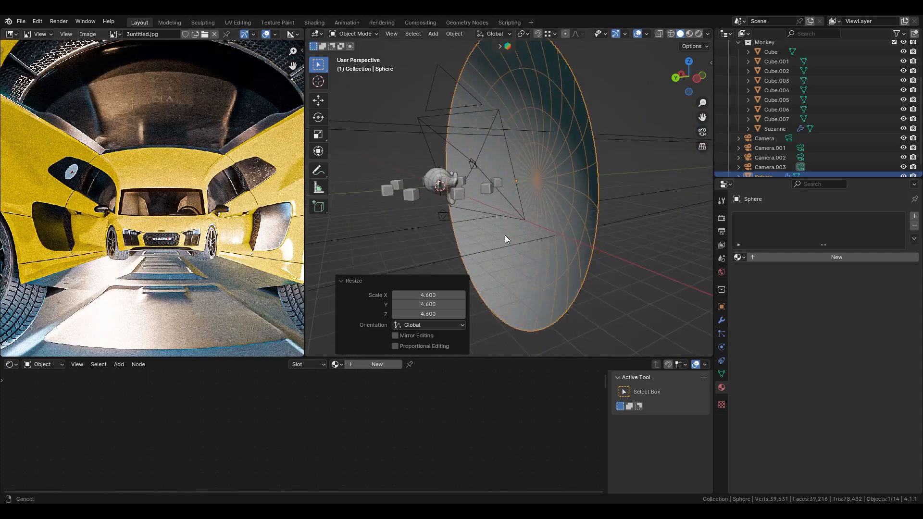
scroll(510, 221, "down", 4)
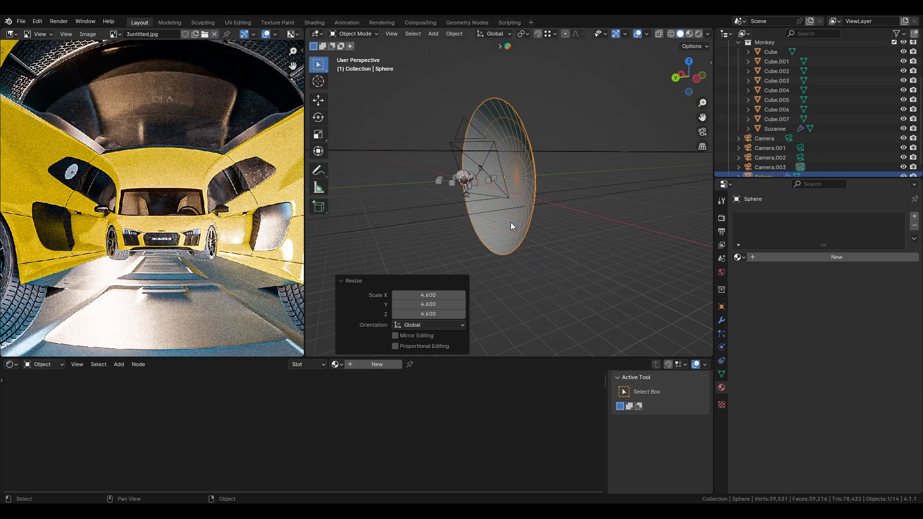
Scale the cap down by a factor of about 0.065 so it is close to the size of a nearby cube
key("s")
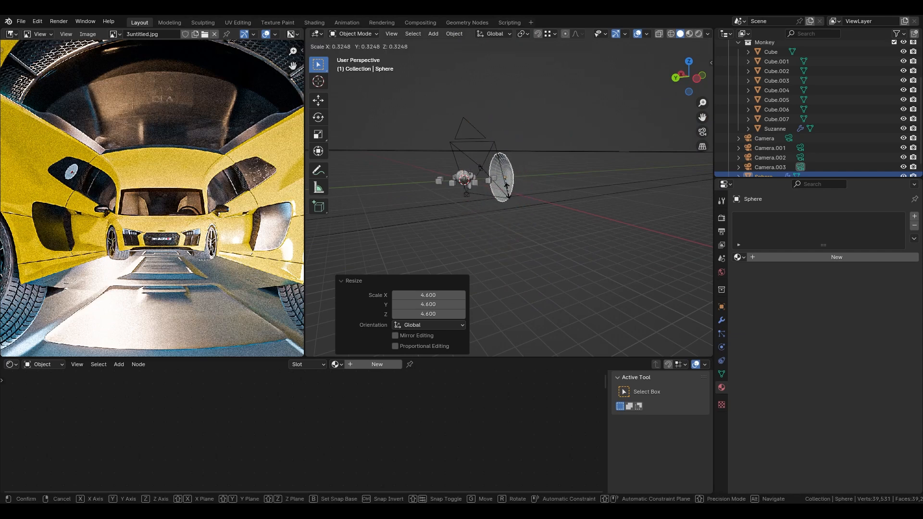
left_click(503, 180)
scroll(503, 179, "up", 6)
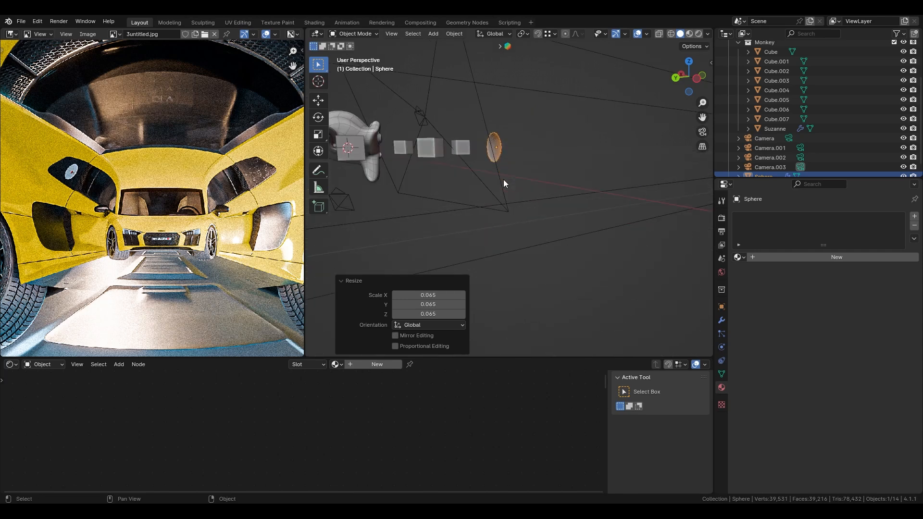
middle_click_drag(490, 160, 489, 197)
scroll(454, 218, "up", 3)
Select the cube nearest the cap, sketch an annotation curve from it around to the cap's rim, and undo the curve
left_click(465, 220)
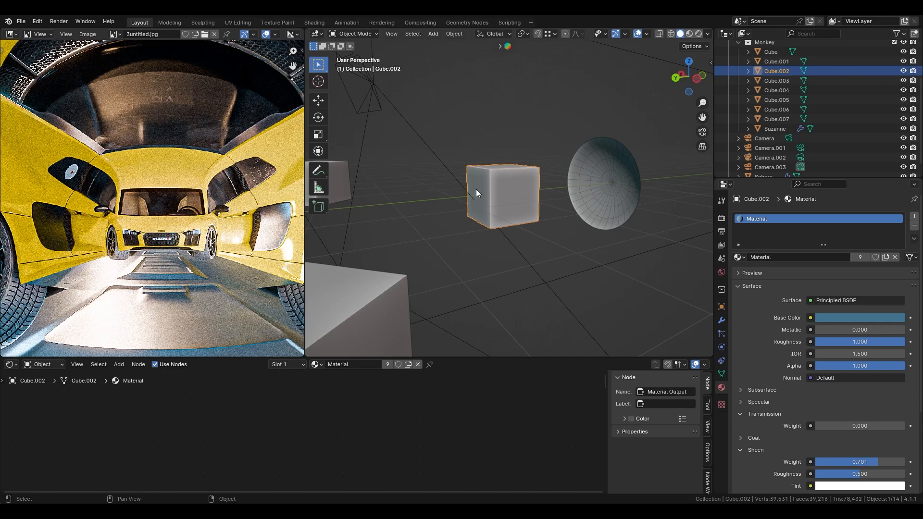
mouse_move(476, 190)
left_mouse_down()
mouse_move(437, 191)
mouse_move(406, 176)
mouse_move(550, 116)
left_mouse_up()
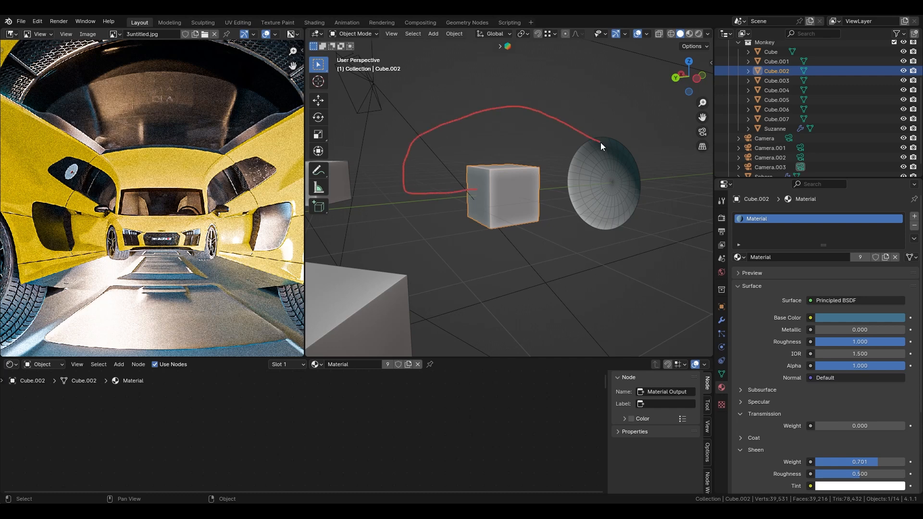
key("ctrl+z")
Select the small cap again and scale it up about 15.557 times
scroll(490, 199, "down", 3)
middle_click_drag(489, 200, 519, 224, "shift")
left_click(603, 197)
scroll(572, 221, "down", 4)
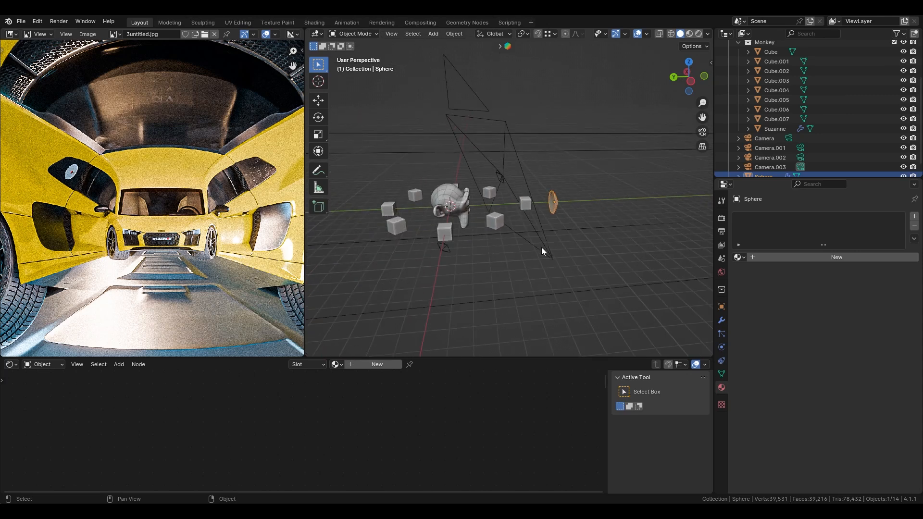
key("s")
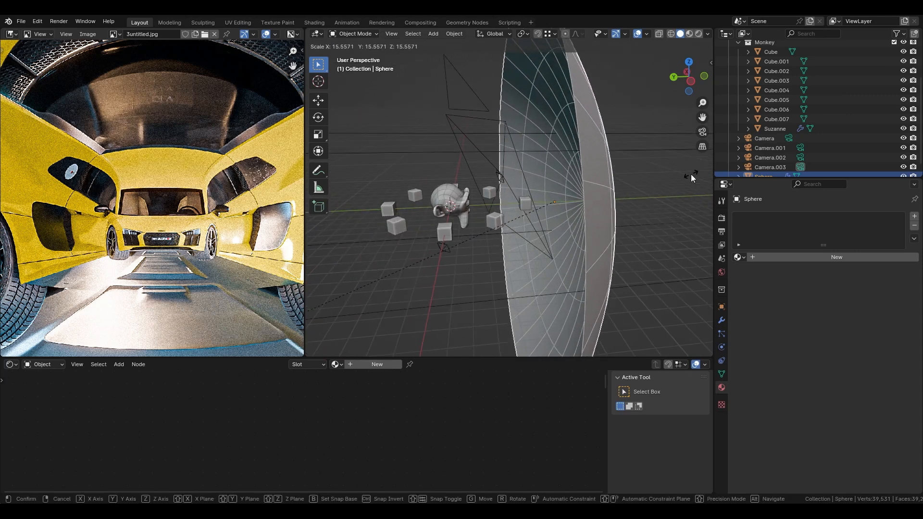
left_click(503, 129)
Sketch an annotation circle continuing the cap's curve around the monkey head plus light-ray lines to the cap, and erase them
scroll(513, 109, "down", 3)
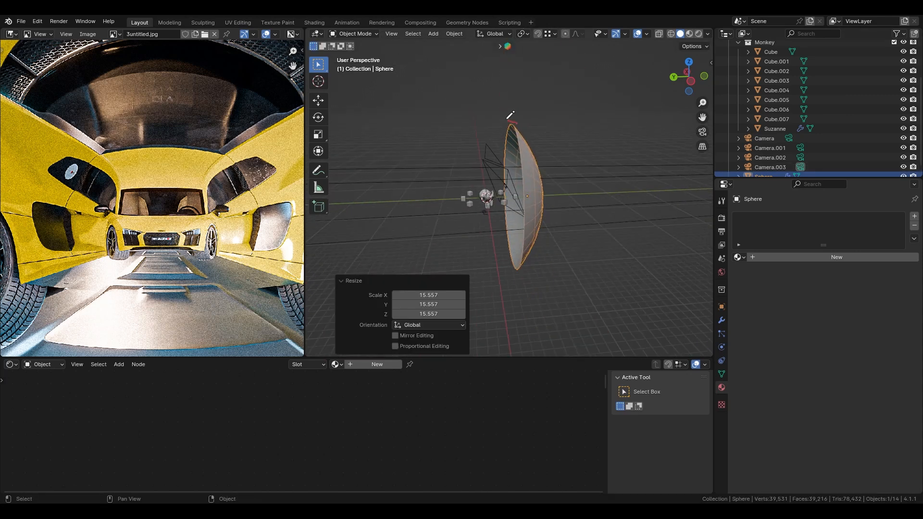
mouse_move(507, 118)
left_mouse_down()
mouse_move(463, 109)
mouse_move(406, 206)
mouse_move(462, 271)
mouse_move(523, 258)
left_mouse_up()
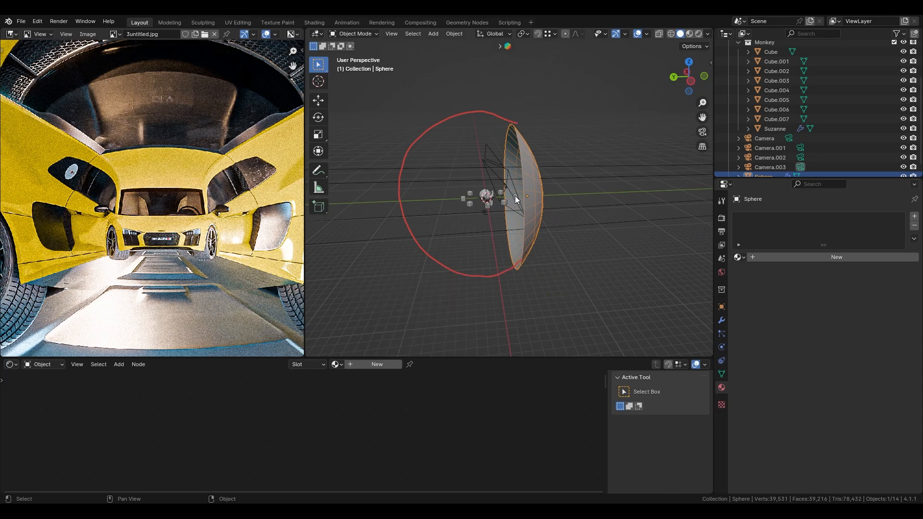
mouse_move(515, 196)
left_mouse_down()
mouse_move(402, 180)
mouse_move(515, 261)
left_mouse_up()
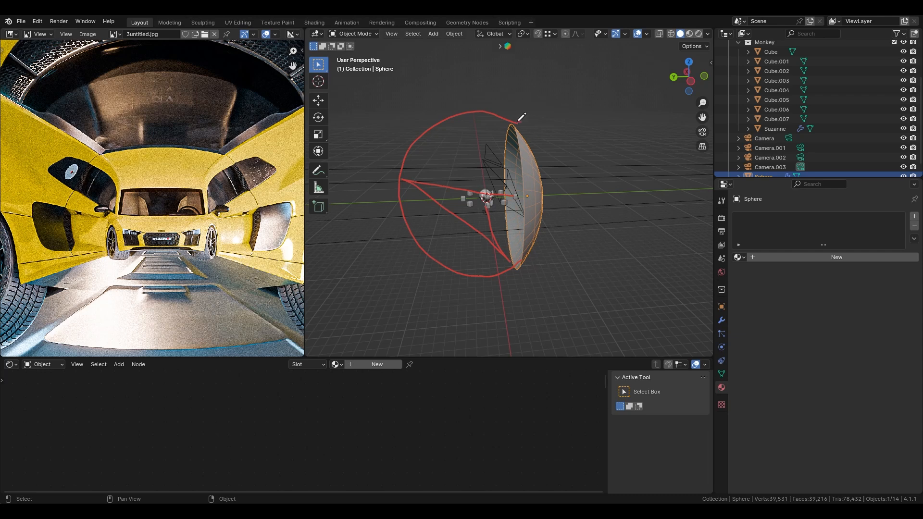
mouse_move(522, 122)
left_mouse_down("ctrl")
mouse_move(457, 109)
mouse_move(406, 163)
mouse_move(454, 267)
mouse_move(519, 251)
mouse_move(506, 183)
mouse_move(444, 192)
mouse_move(505, 241)
left_mouse_up("ctrl")
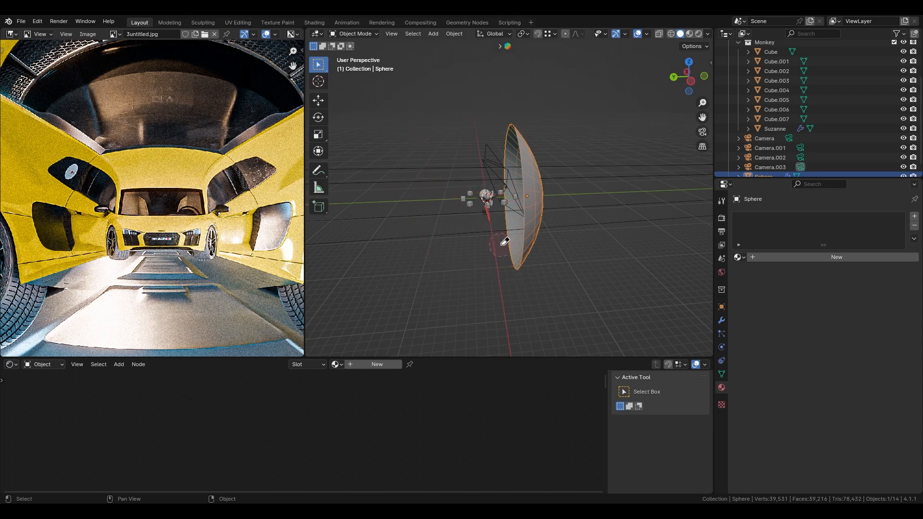
View the fisheye car image full screen, return to the full layout, and delete Camera.003 from the scene
key("ctrl+space")
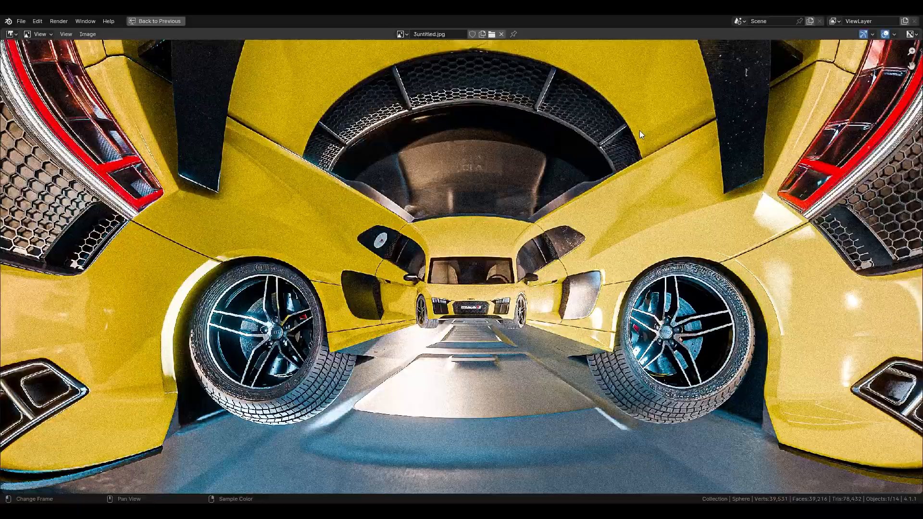
key("ctrl+space")
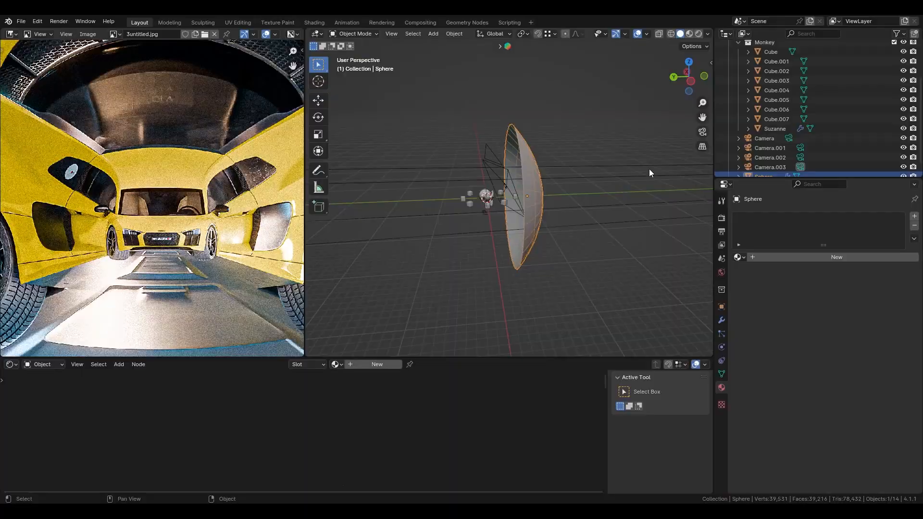
left_click(572, 231)
left_click(519, 245)
left_click(578, 206)
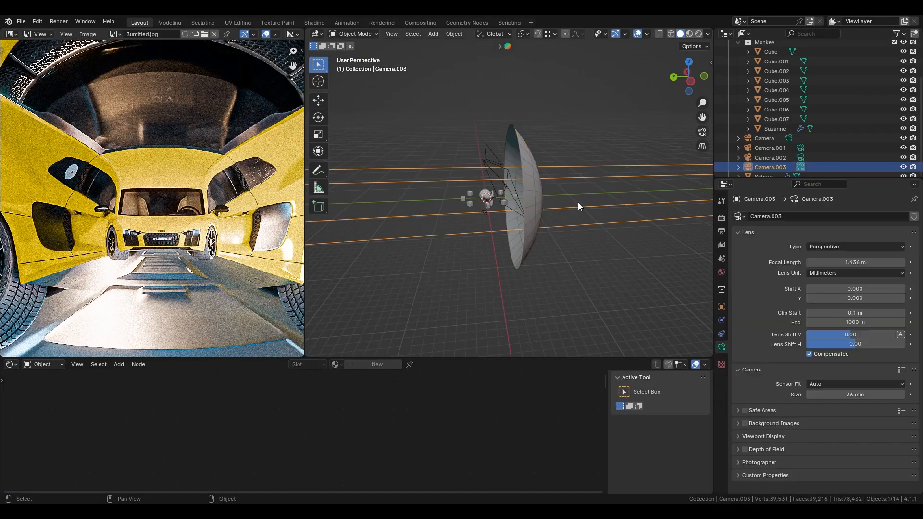
key("Delete")
Open the cap's mesh for editing and bevel its centre pole vertex with a width of about 0.0611 m and 1 segment
scroll(528, 211, "up", 7)
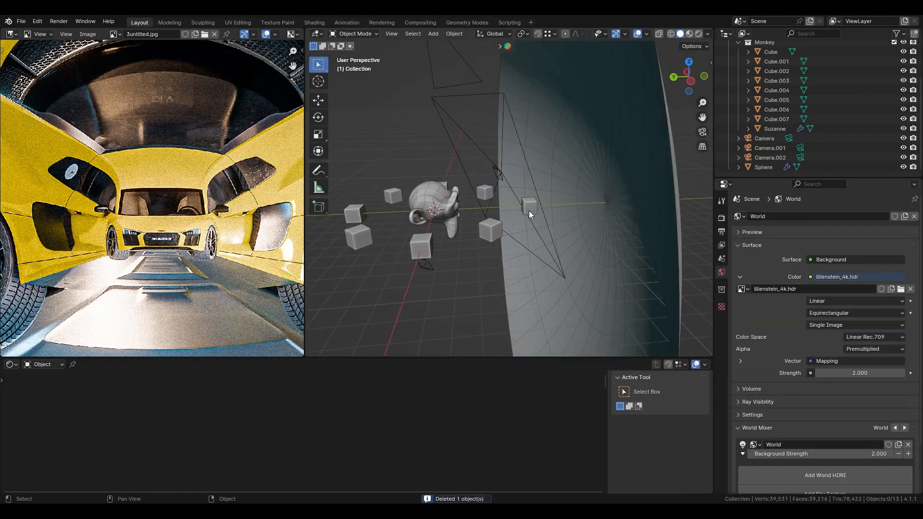
scroll(528, 218, "down", 7)
middle_click_drag(527, 219, 555, 227)
scroll(516, 201, "up", 5)
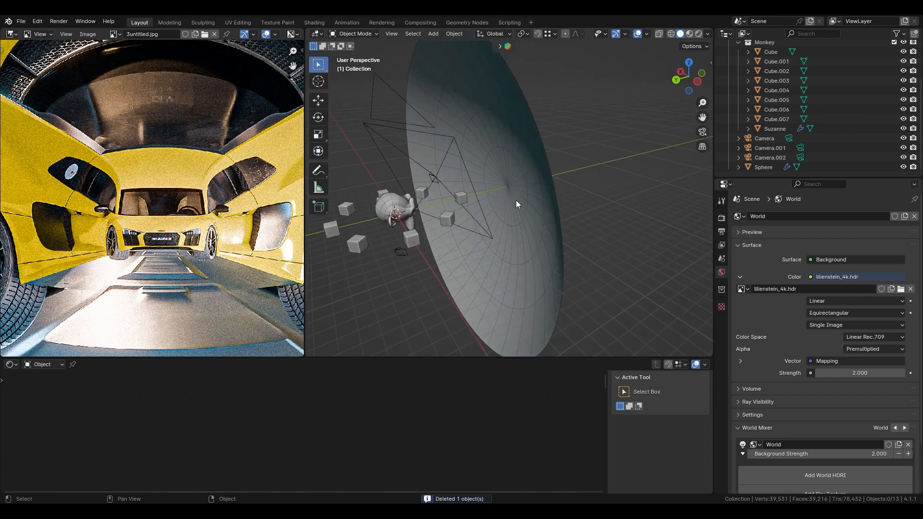
left_click(516, 200)
key("Tab")
scroll(516, 200, "up", 3)
left_click(504, 179)
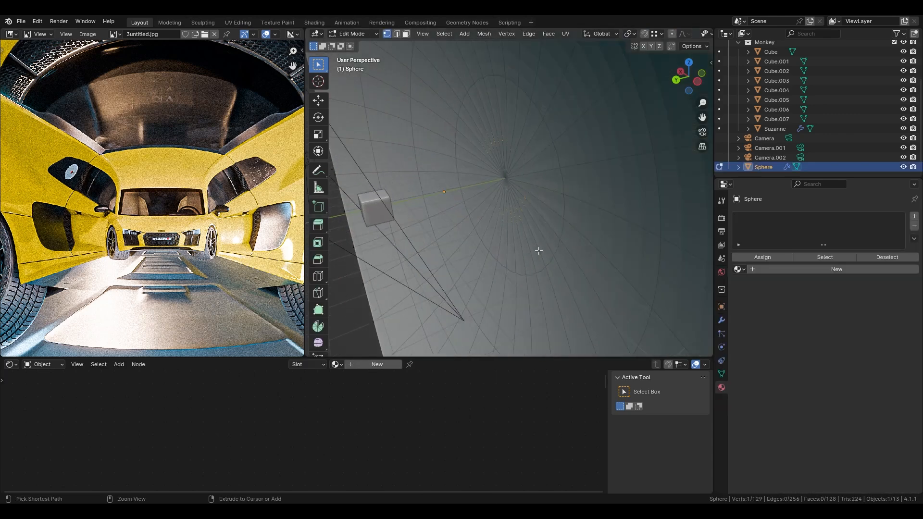
key("ctrl+v")
key("Escape")
key("ctrl+shift+b")
left_click(591, 259)
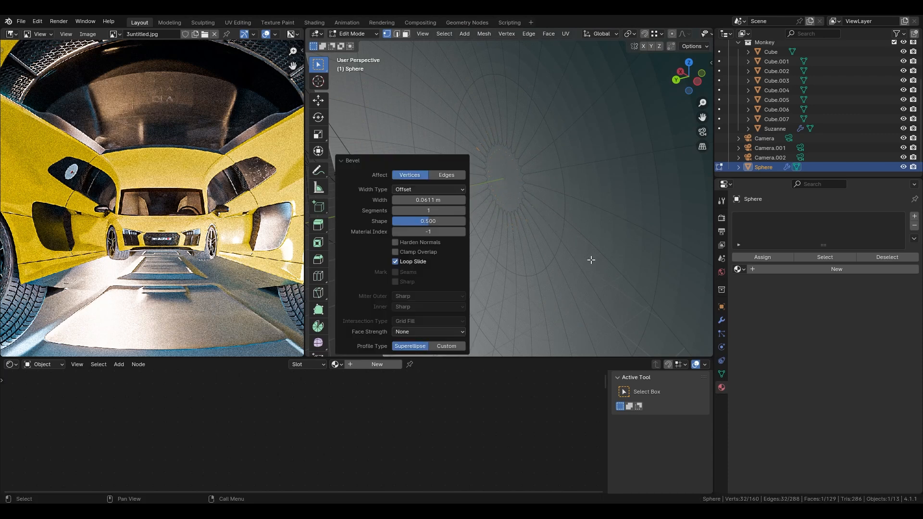
Return the cap to Object Mode and shade it smooth, keeping sharp edges
scroll(524, 200, "down", 5)
key("Tab")
right_click(524, 200)
left_click(524, 200)
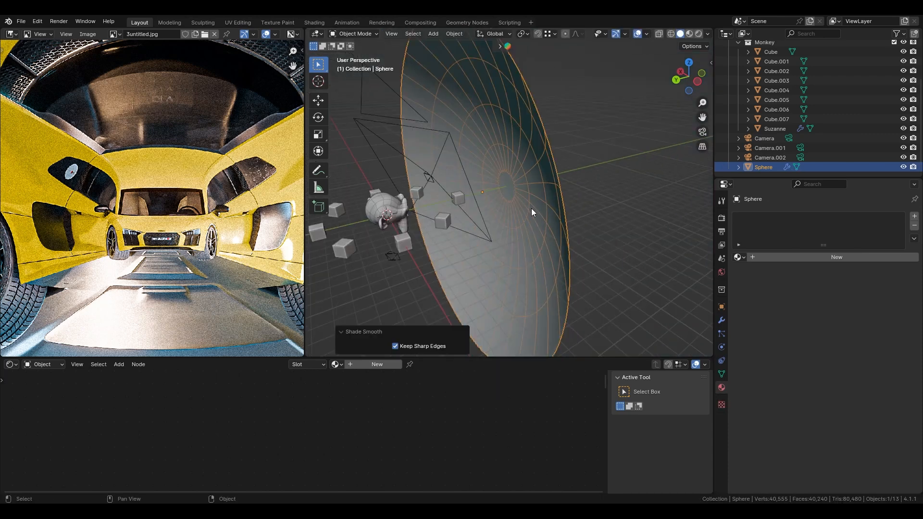
Assign the existing Material.001 glass material to the cap and preview it in rendered shading with the overlays hidden
left_click(742, 258)
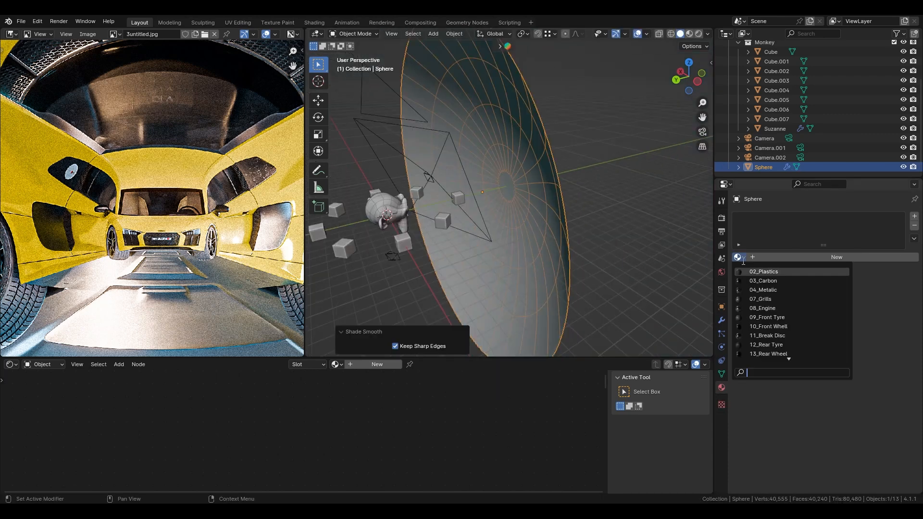
type("mate")
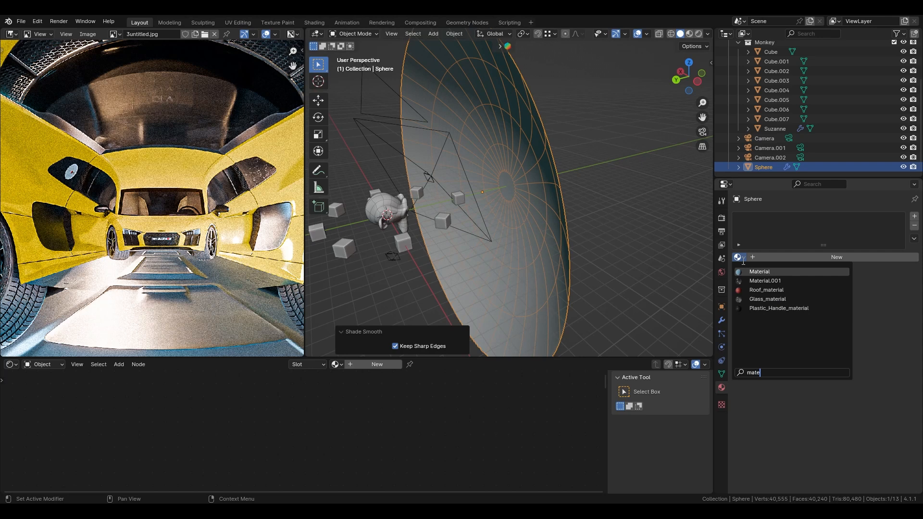
key("Escape")
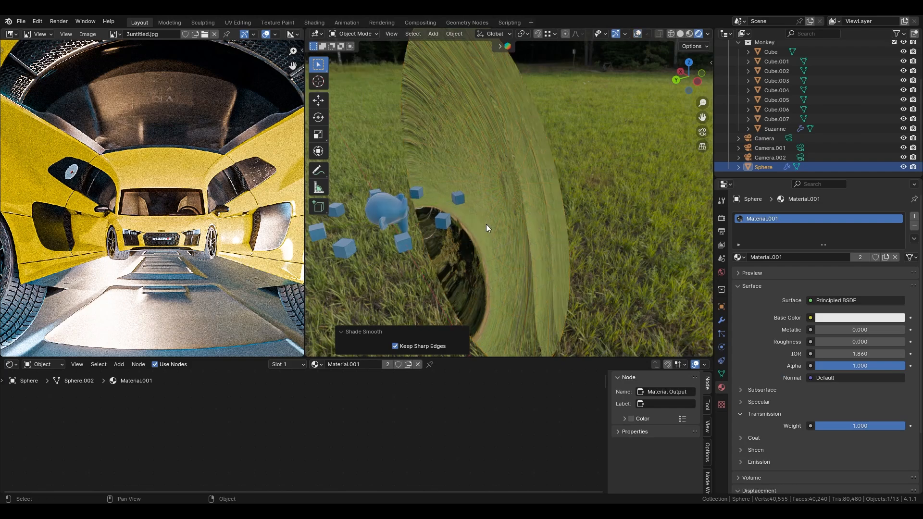
Switch the viewport to solid shading and examine the cap's smooth-shaded surface from the side
mouse_move(486, 224)
middle_mouse_down()
mouse_move(547, 184)
mouse_move(607, 189)
mouse_move(474, 186)
mouse_move(540, 201)
mouse_move(498, 185)
middle_mouse_up()
key("alt+z")
key("z")
left_click(544, 202)
left_click(517, 195)
key("alt+z")
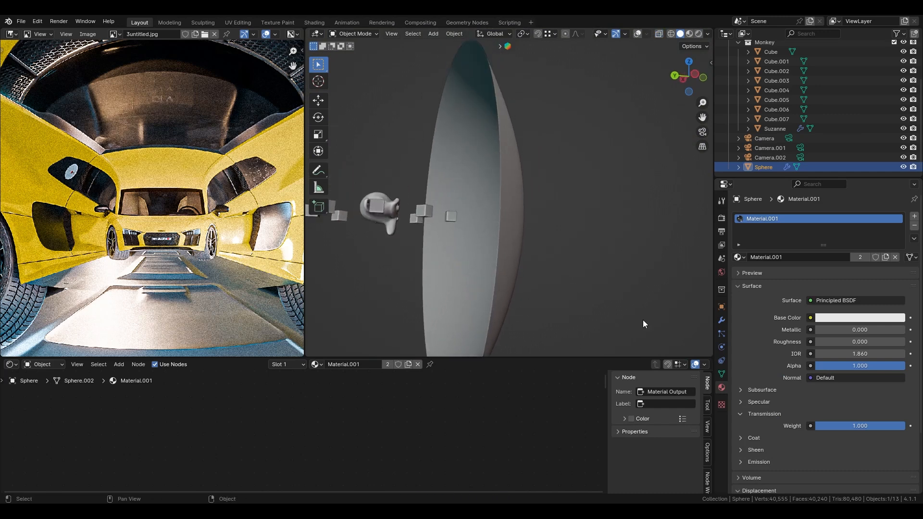
middle_click_drag(504, 237, 569, 262)
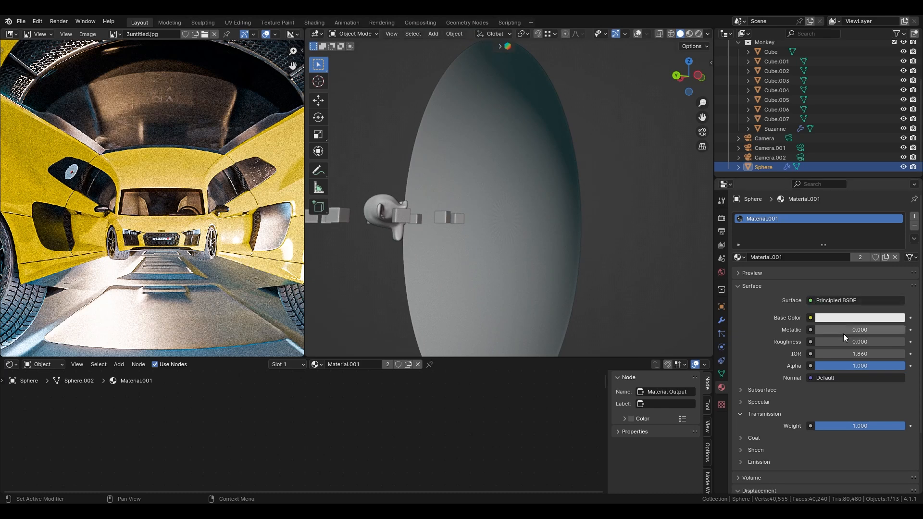
Make the cap's Material.001 reflective in rendered shading by setting Metallic to 1.000 and Transmission Weight to 0.000
key("z")
left_click(556, 158)
left_click_drag(822, 328, 906, 329)
left_click_drag(881, 423, 815, 426)
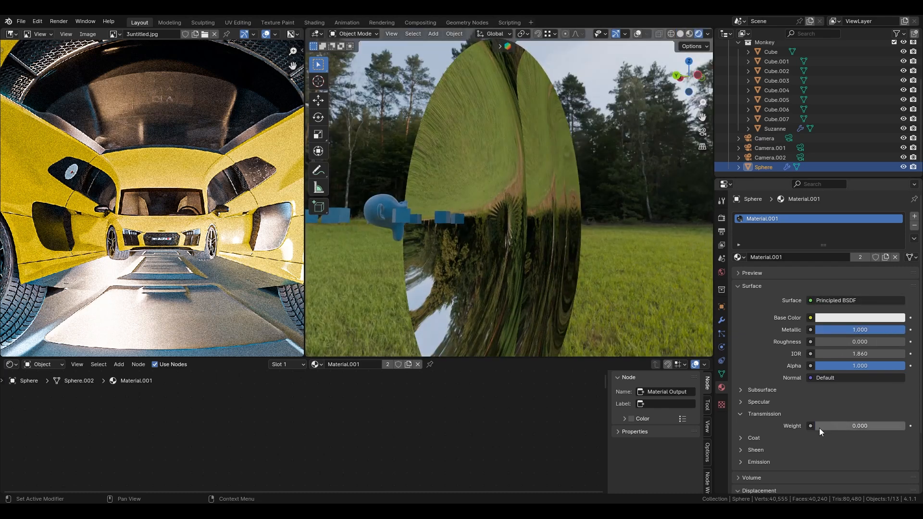
left_click(762, 414)
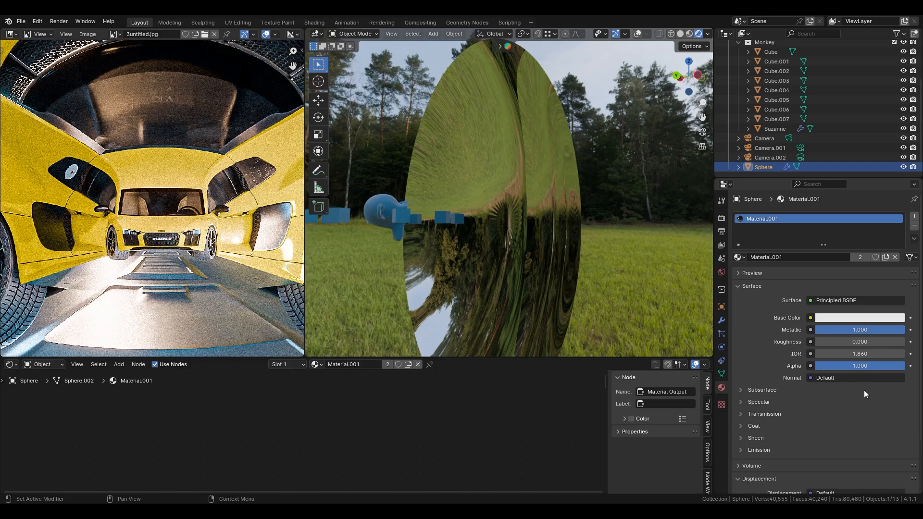
Set the mirror material's base colour to pure white, with saturation 0.000 and value 1.000
left_click(862, 341)
left_click(788, 339)
left_click(868, 318)
left_click_drag(894, 186, 896, 250)
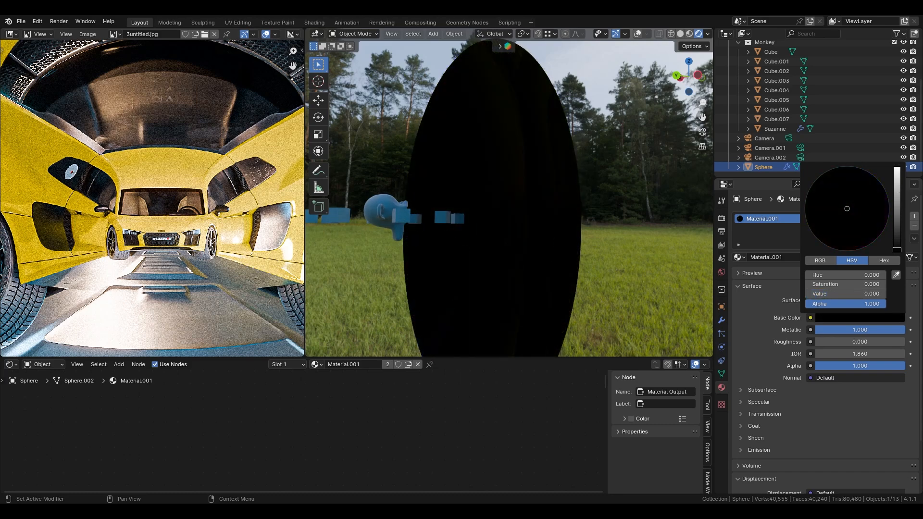
left_click_drag(896, 249, 897, 168)
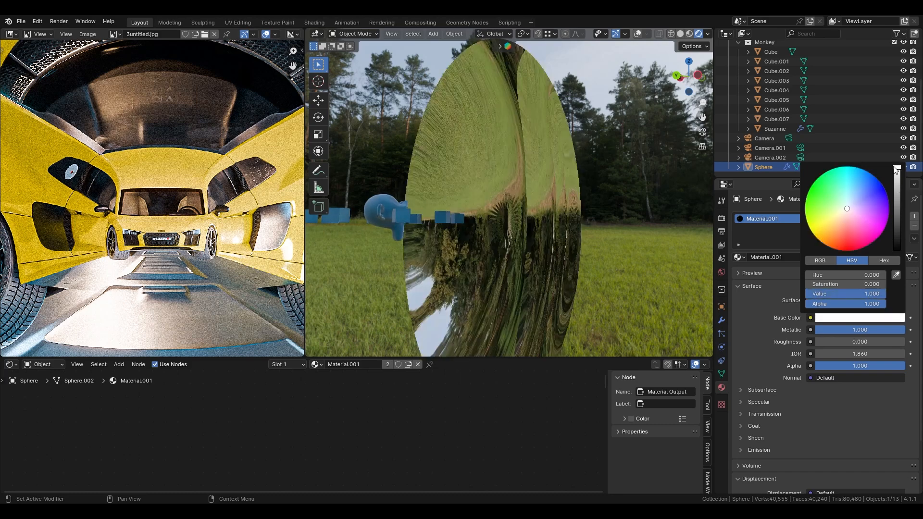
View the mirror cap in solid shading with overlays shown, and examine its shape and position relative to the monkey and cubes
middle_click_drag(471, 255, 630, 224)
key("alt+z")
key("z")
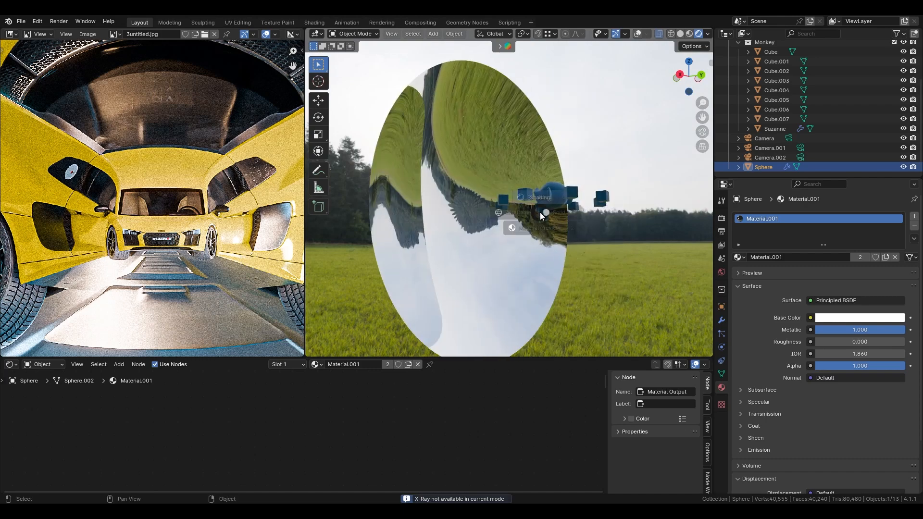
left_click(583, 235)
key("z")
left_click(521, 231)
mouse_move(524, 232)
middle_mouse_down()
mouse_move(488, 215)
mouse_move(511, 229)
mouse_move(491, 259)
mouse_move(445, 275)
mouse_move(450, 192)
mouse_move(491, 208)
mouse_move(508, 189)
mouse_move(443, 205)
mouse_move(411, 179)
mouse_move(492, 246)
mouse_move(509, 218)
mouse_move(520, 232)
mouse_move(496, 202)
mouse_move(526, 213)
middle_mouse_up()
middle_click_drag(438, 263, 503, 220)
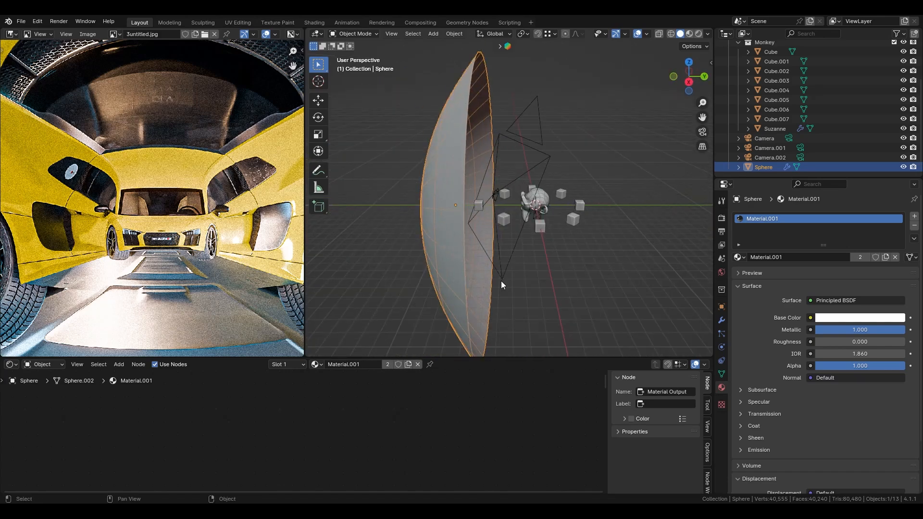
middle_click_drag(609, 228, 518, 217)
Preview the scene in rendered shading without overlays and examine the monkey's and cubes' reflections in the mirror from several angles
key("alt+shift+z")
key("alt+z")
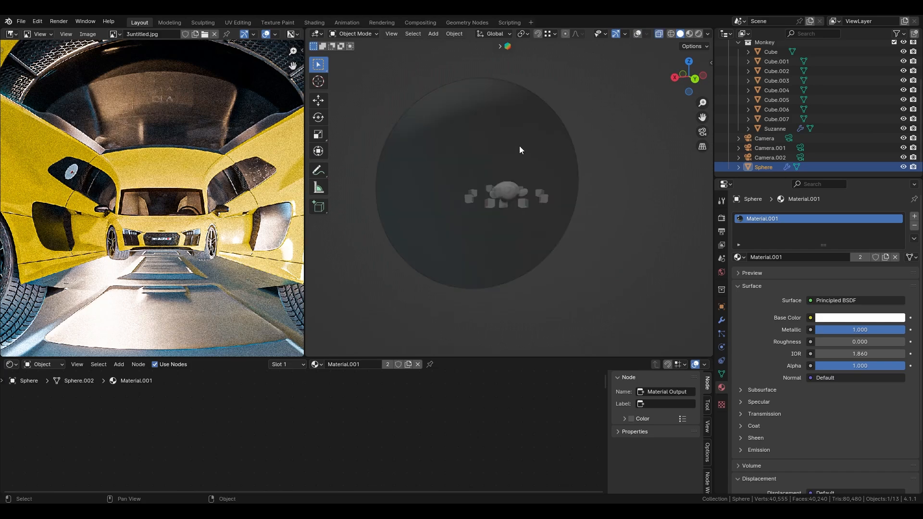
key("z")
left_click(523, 37)
mouse_move(533, 173)
middle_mouse_down()
mouse_move(547, 182)
mouse_move(518, 172)
mouse_move(476, 210)
mouse_move(509, 228)
mouse_move(542, 209)
mouse_move(566, 220)
mouse_move(548, 214)
mouse_move(531, 228)
mouse_move(543, 206)
mouse_move(541, 228)
mouse_move(526, 143)
mouse_move(525, 177)
middle_mouse_up()
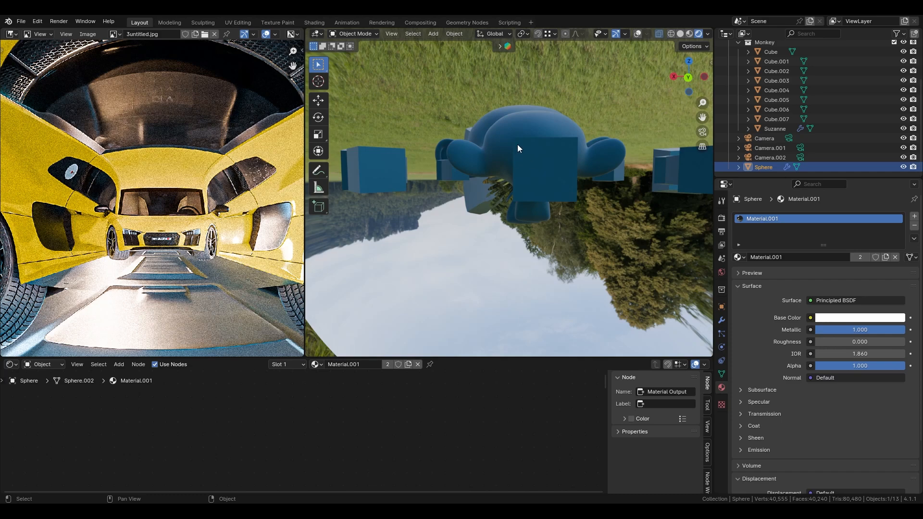
middle_click_drag(517, 144, 435, 252)
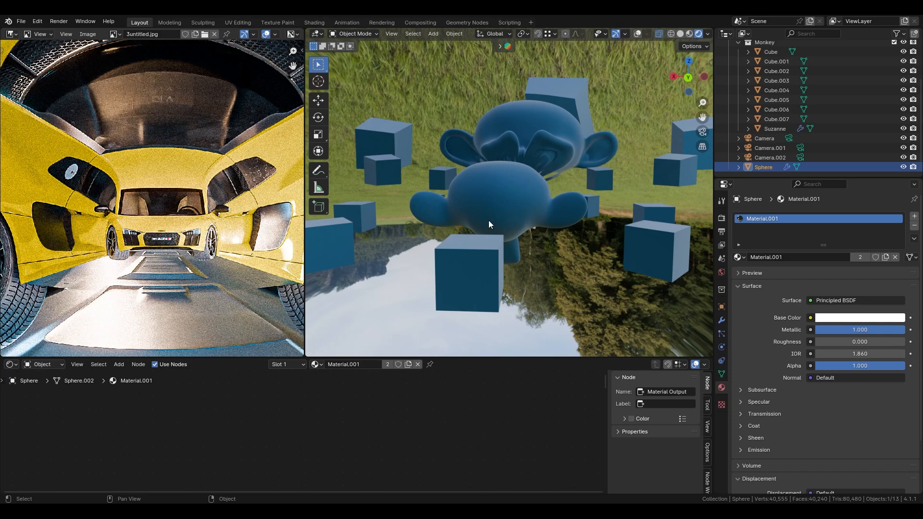
middle_click_drag(519, 224, 490, 251)
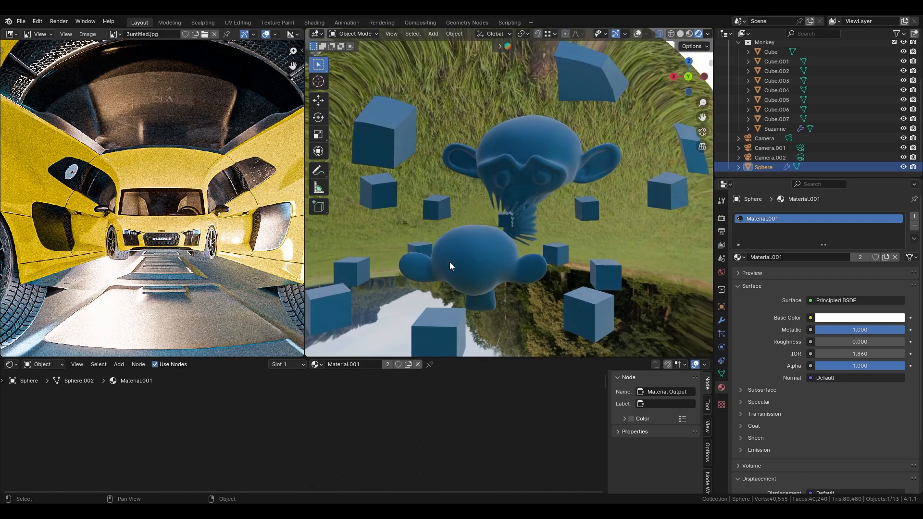
middle_click_drag(530, 171, 544, 201)
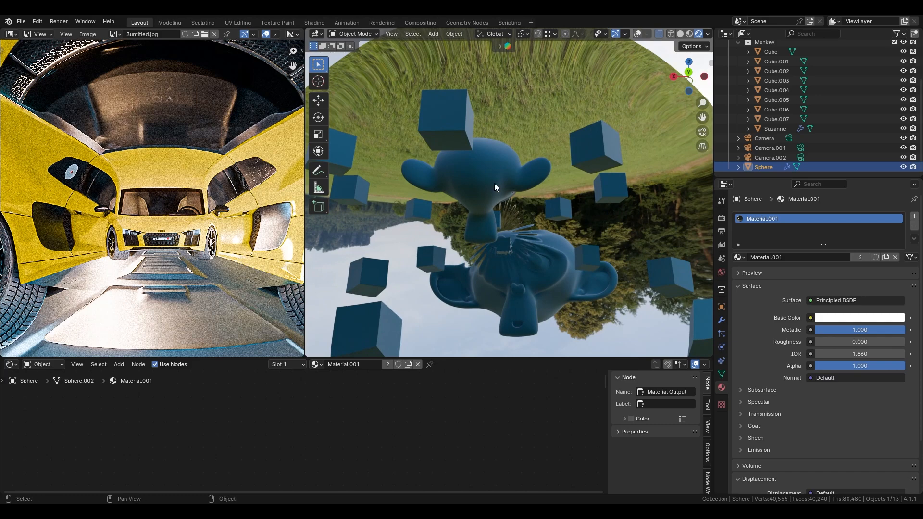
middle_click_drag(494, 183, 531, 222)
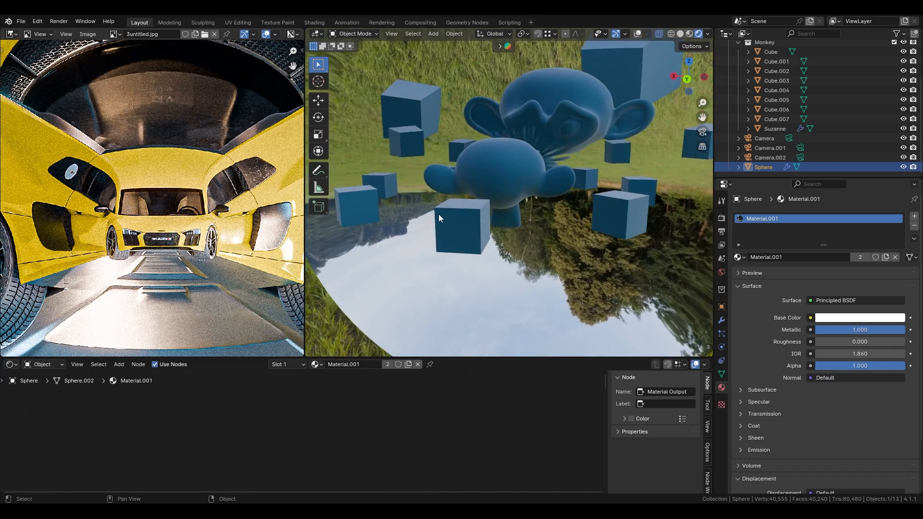
middle_click_drag(438, 214, 549, 196)
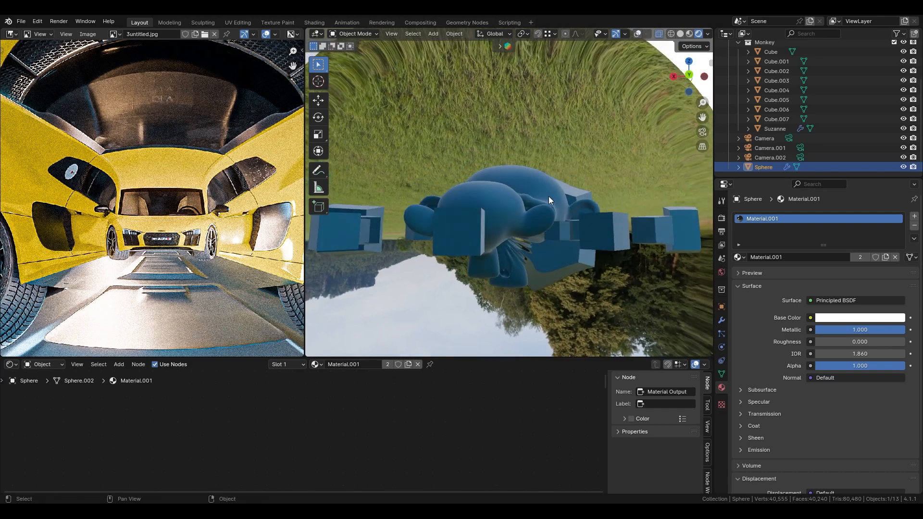
middle_click_drag(510, 244, 540, 261)
Show the overlays in solid shading and select all eight cubes and Suzanne, keeping Suzanne as the active object
key("shift+alt+z")
left_click(556, 220)
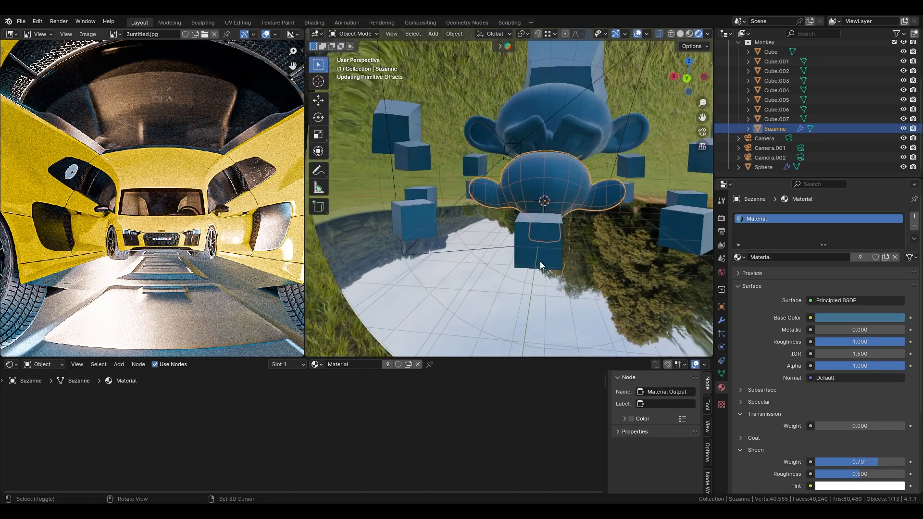
key("z")
left_click(617, 243)
middle_click_drag(594, 246, 512, 278, "shift")
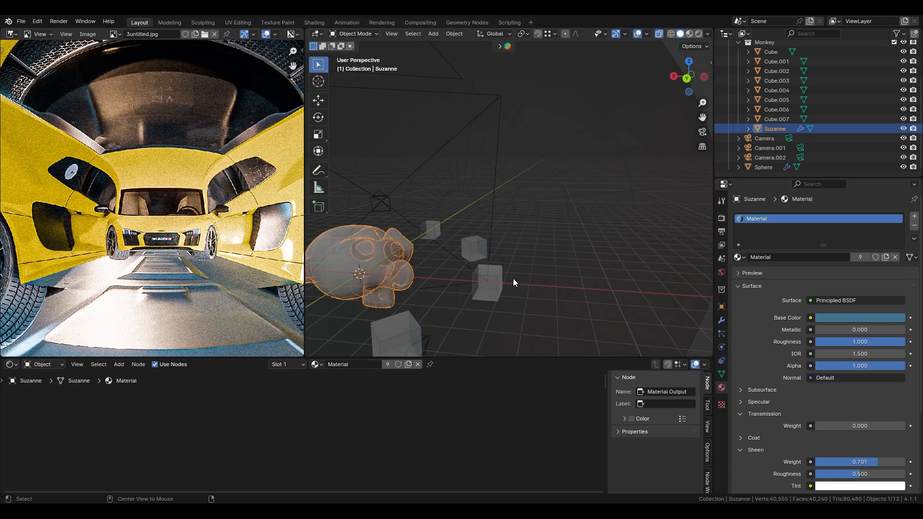
key("alt+z")
scroll(512, 278, "down", 5)
left_click(406, 252, "shift")
middle_click_drag(405, 255, 418, 276)
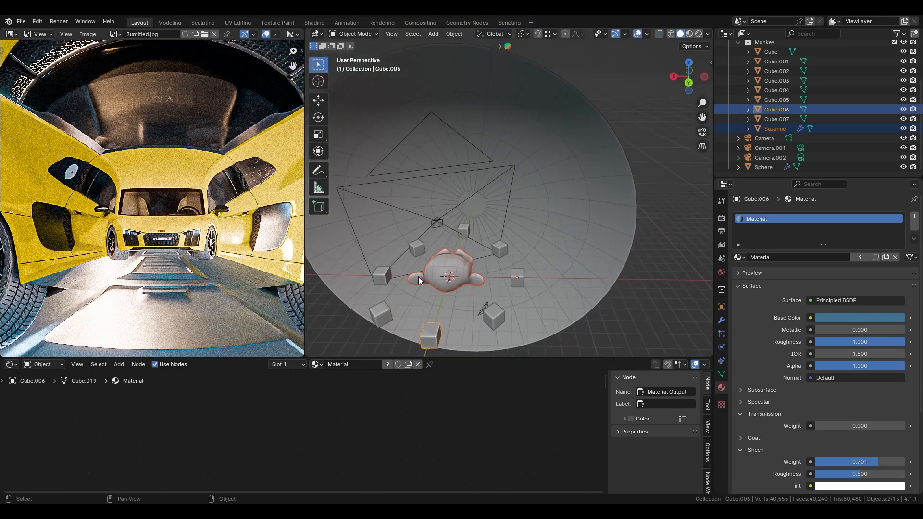
left_click(493, 312, "shift")
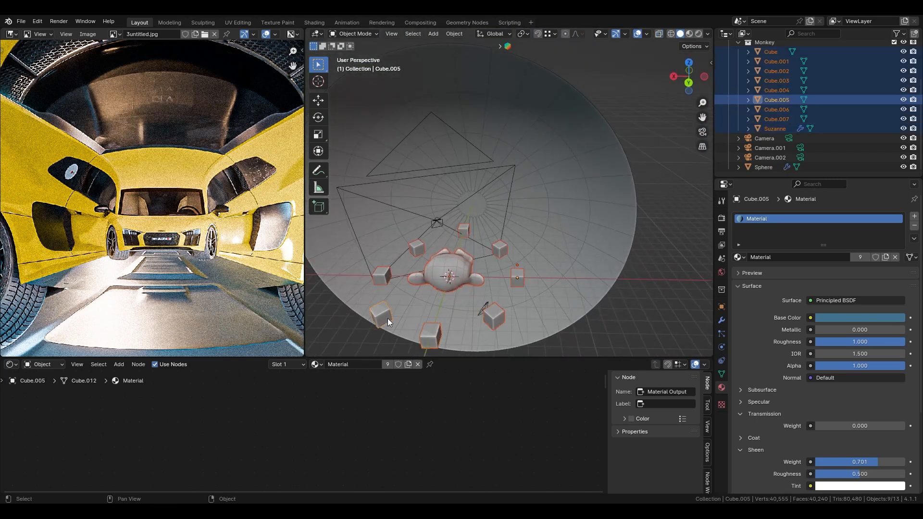
left_click(461, 271, "shift")
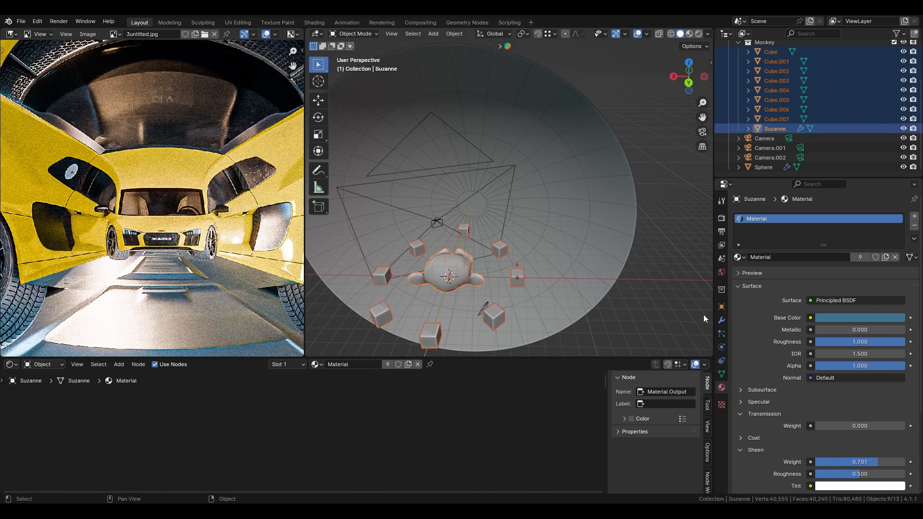
Preview the scene in rendered shading without overlays and turn off Camera ray visibility for Suzanne and all eight cubes
left_click(721, 307)
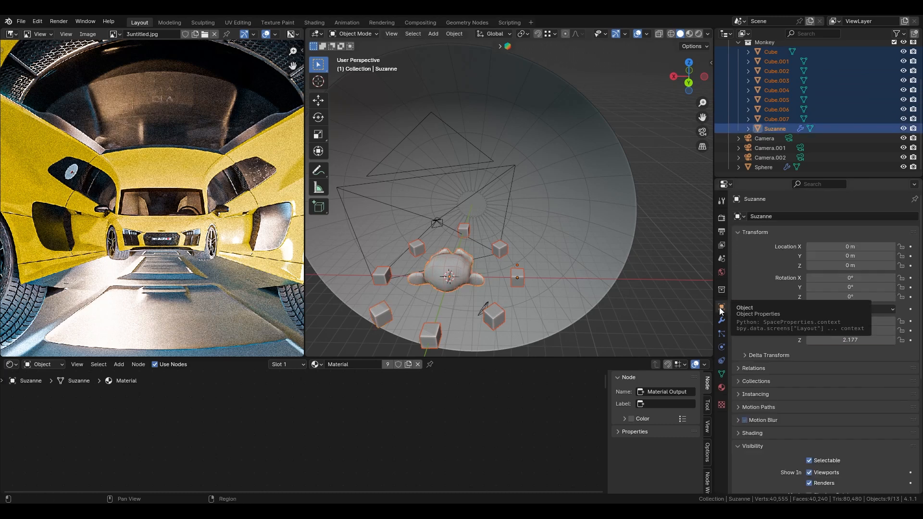
scroll(789, 422, "down", 5)
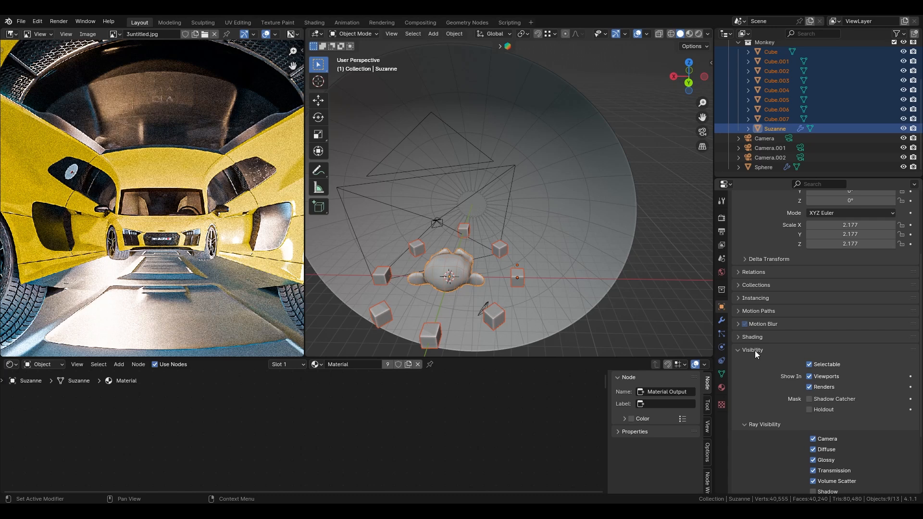
scroll(772, 424, "down", 4)
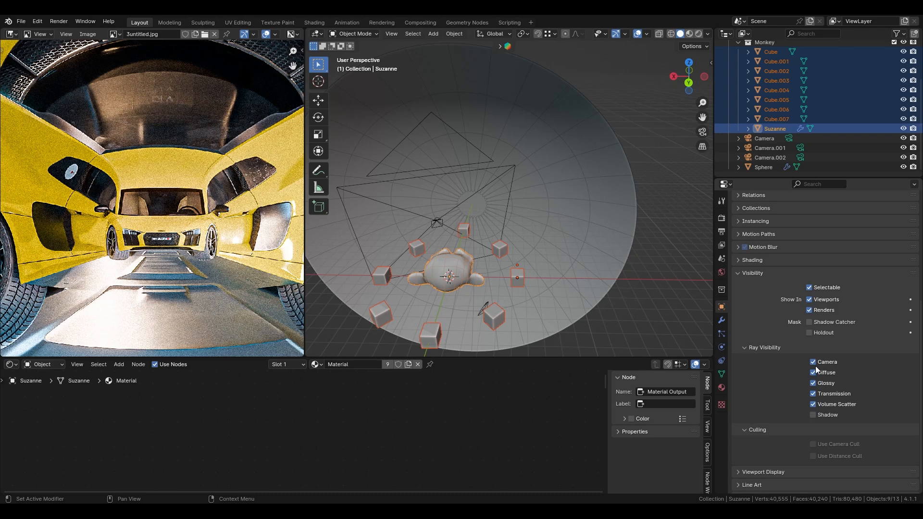
middle_click_drag(461, 272, 474, 205, "shift")
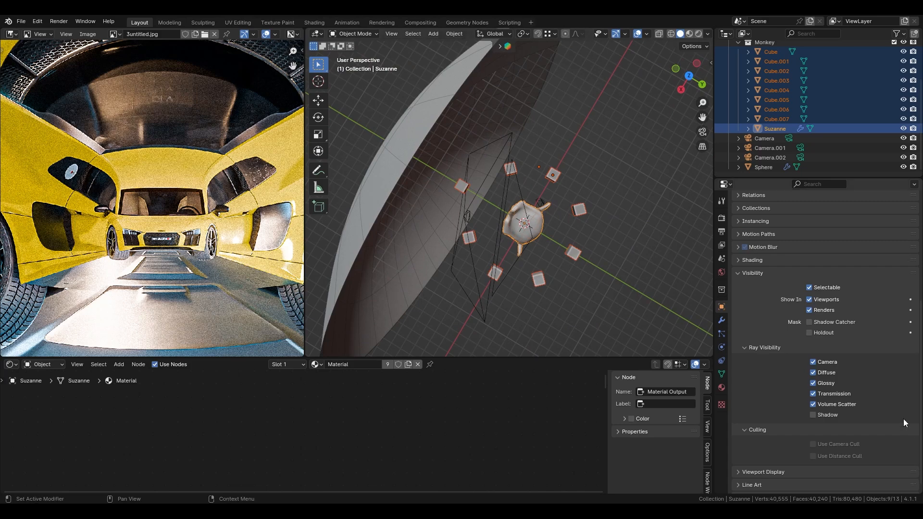
key("z")
left_click(565, 220)
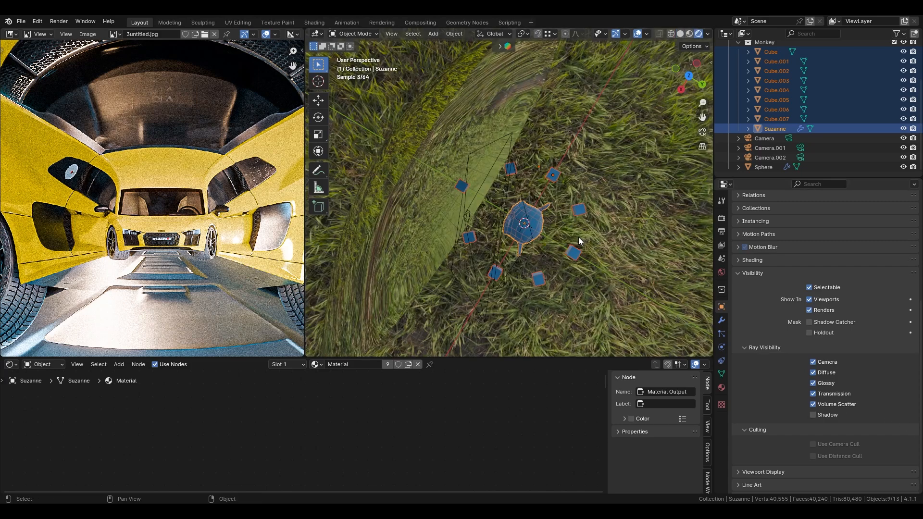
middle_click_drag(578, 237, 534, 226, "shift")
key("alt+shift+z")
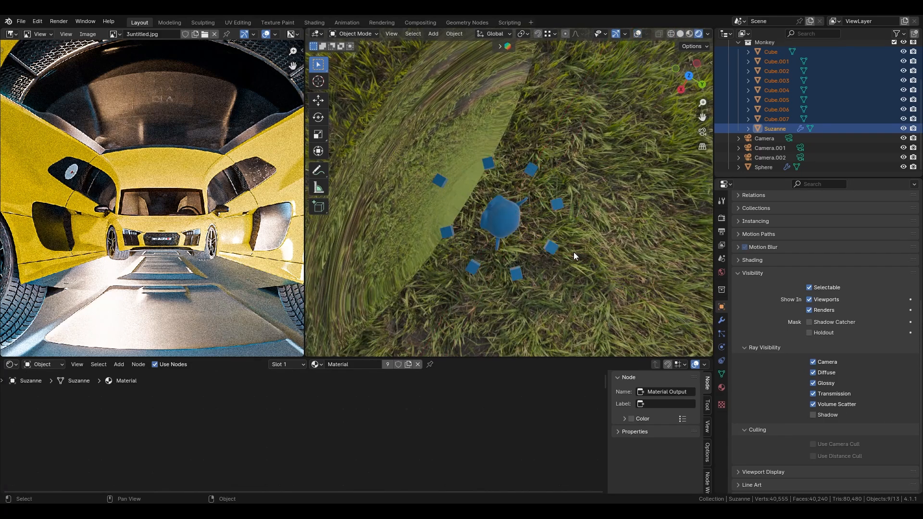
left_click(813, 363)
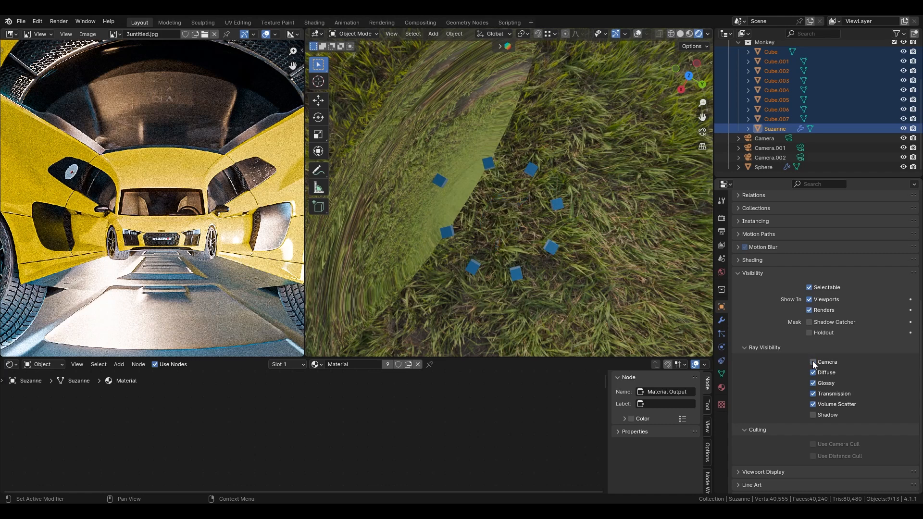
left_click(812, 361)
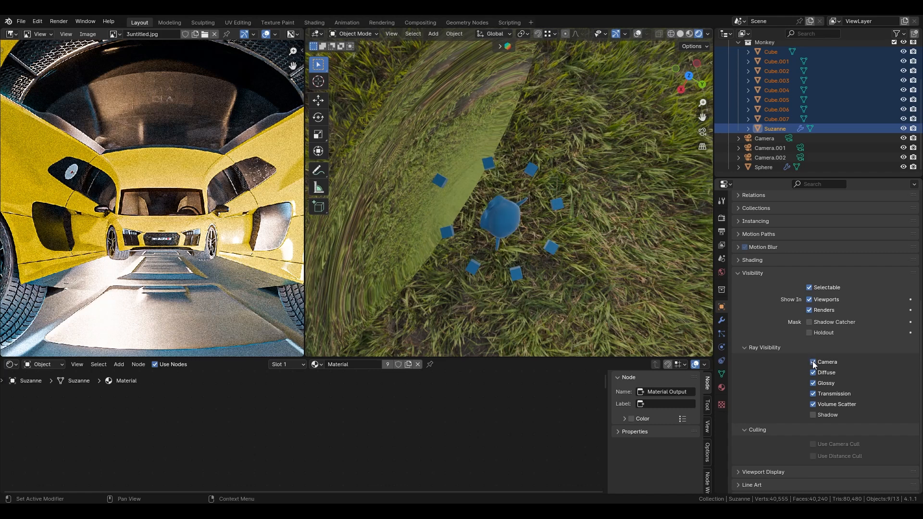
left_click(812, 361, "alt")
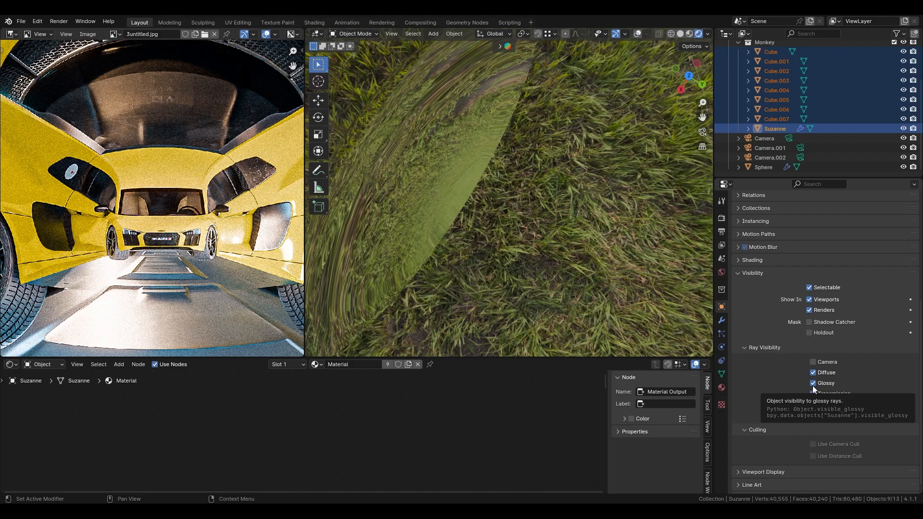
Maximize the 3D viewport and examine the mirror's reflections of the camera-hidden objects with overlays shown
key("ctrl+alt+space")
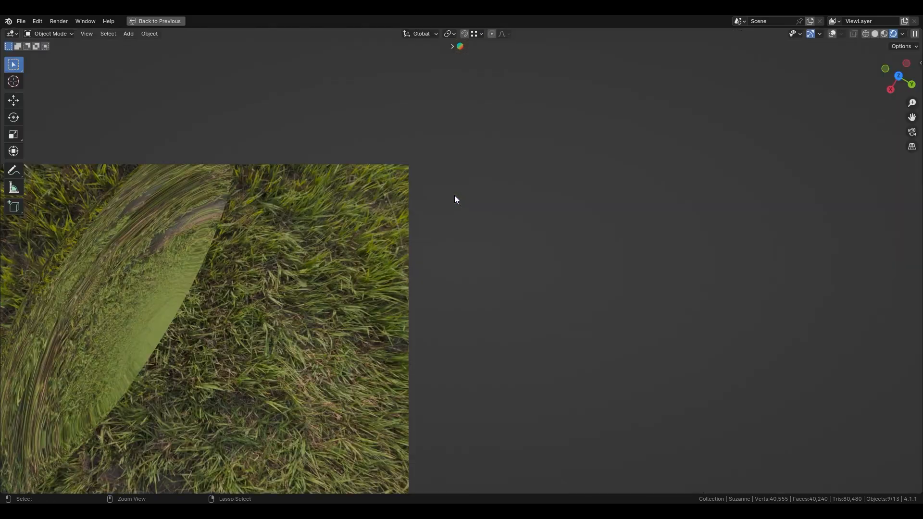
middle_click_drag(454, 195, 440, 304, "ctrl")
key("shift+alt+z")
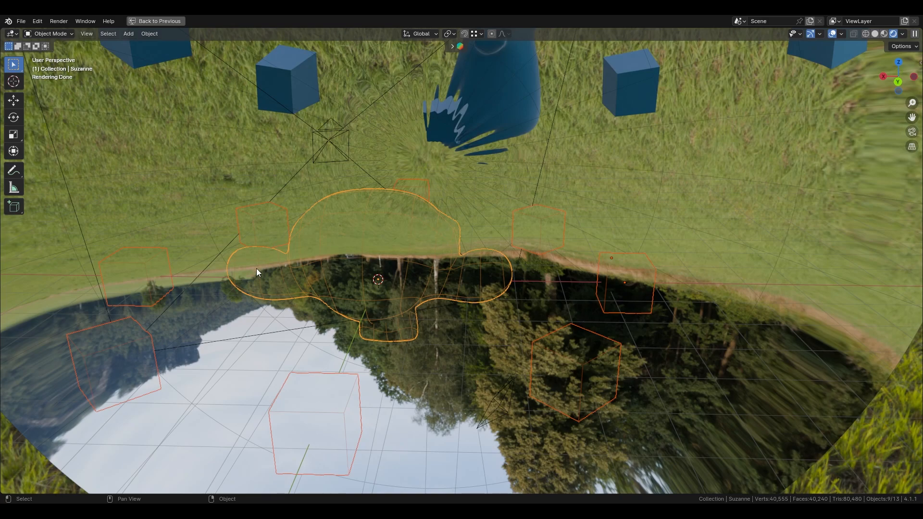
middle_click_drag(447, 279, 493, 220)
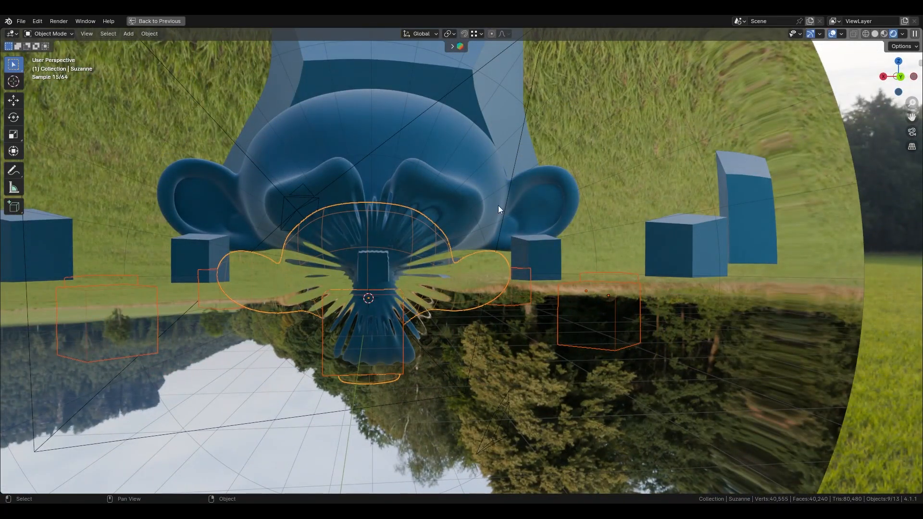
middle_click_drag(426, 285, 405, 278)
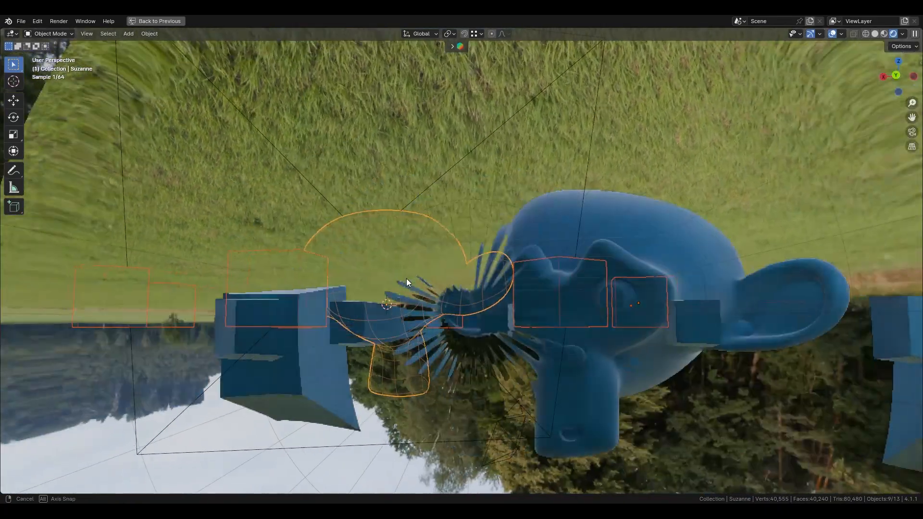
Select the mirror sphere, hide the overlays and examine its reflections of the camera-hidden monkey and cubes from a changed angle
left_click(466, 318)
key("shift+alt+z")
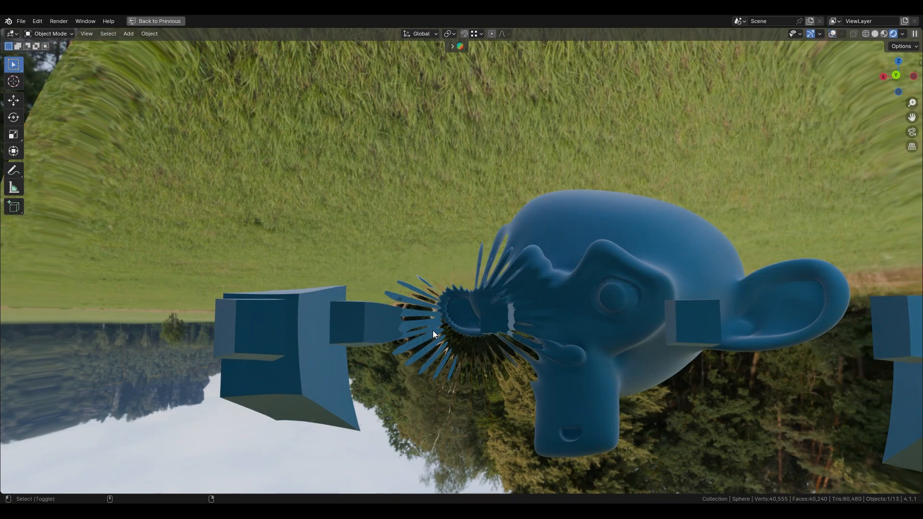
scroll(397, 321, "down", 5)
mouse_move(395, 322)
middle_mouse_down()
mouse_move(422, 301)
mouse_move(434, 328)
mouse_move(411, 321)
mouse_move(439, 313)
mouse_move(428, 309)
mouse_move(434, 287)
mouse_move(430, 301)
mouse_move(419, 298)
mouse_move(443, 308)
mouse_move(367, 276)
mouse_move(377, 276)
mouse_move(336, 273)
mouse_move(368, 287)
middle_mouse_up()
scroll(422, 301, "up", 5)
scroll(385, 296, "down", 3)
Switch the viewport to solid shading and select the cube directly between Suzanne's face and the mirror
key("z")
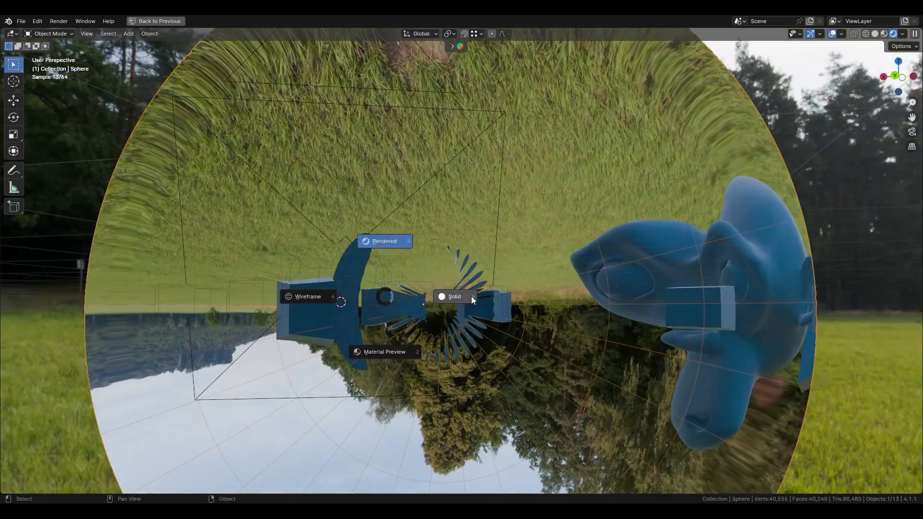
left_click(471, 296)
mouse_move(446, 298)
middle_mouse_down()
mouse_move(391, 315)
mouse_move(434, 354)
mouse_move(488, 308)
middle_mouse_up()
left_click(488, 330)
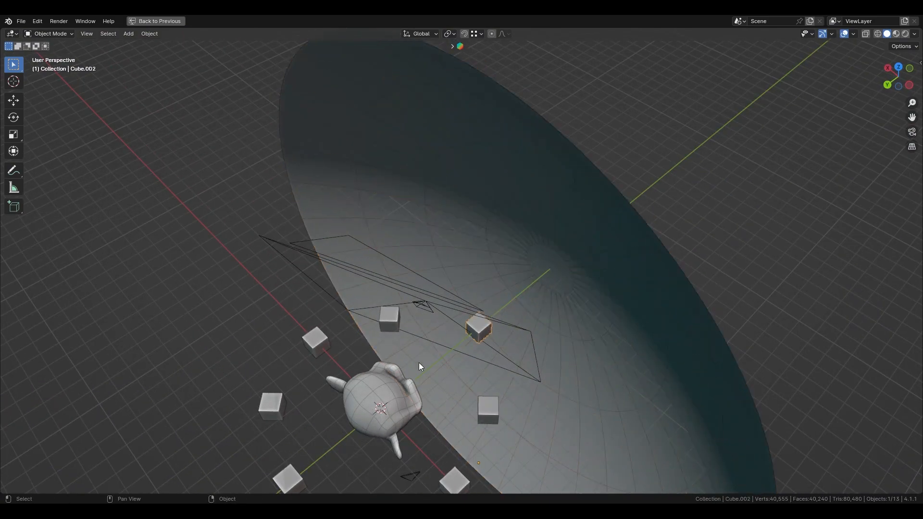
Preview the scene in rendered shading without overlays and examine the front cube's and monkey's reflections facing the mirror
key("z")
left_click(475, 288)
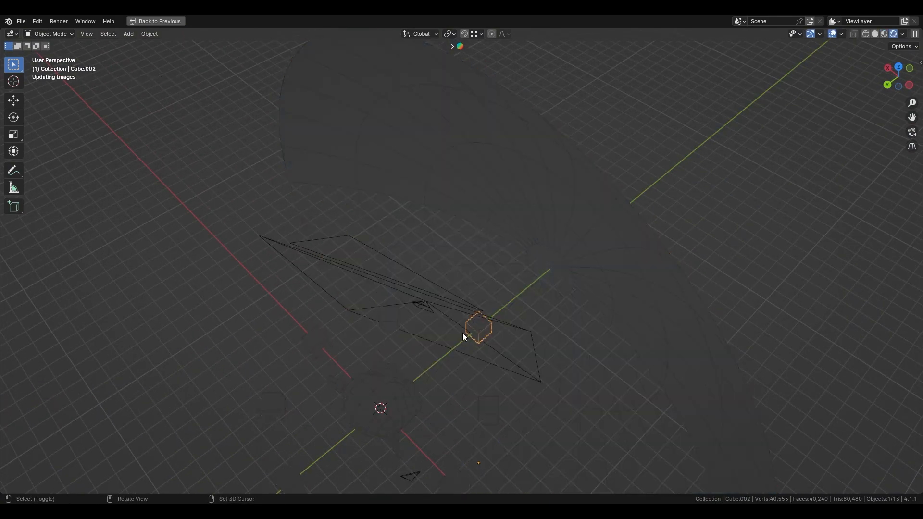
mouse_move(462, 333)
middle_mouse_down()
mouse_move(506, 283)
mouse_move(427, 363)
middle_mouse_up()
key("alt+shift+z")
middle_click_drag(479, 296, 491, 278)
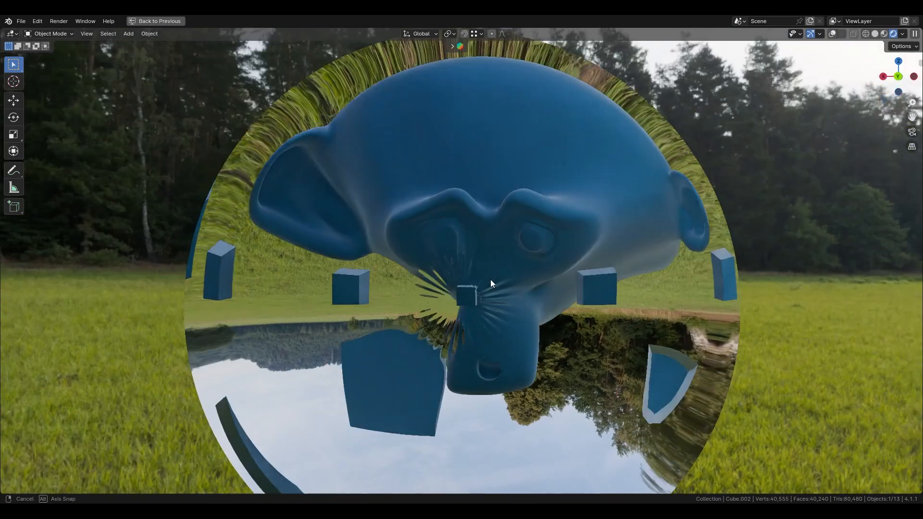
scroll(481, 302, "up", 3)
middle_click_drag(468, 314, 428, 314)
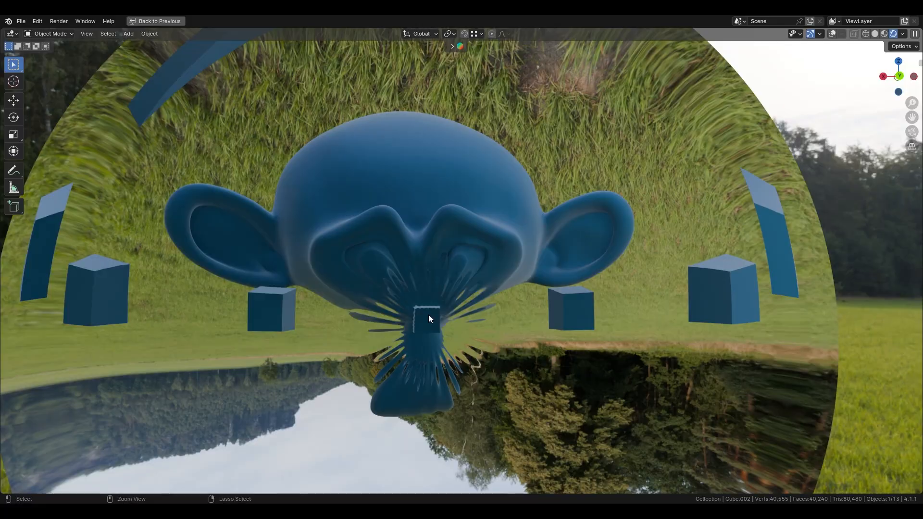
Restore the multi-editor layout from the maximized viewport and return the viewport to solid shading
key("ctrl+space")
key("z")
left_click(536, 243)
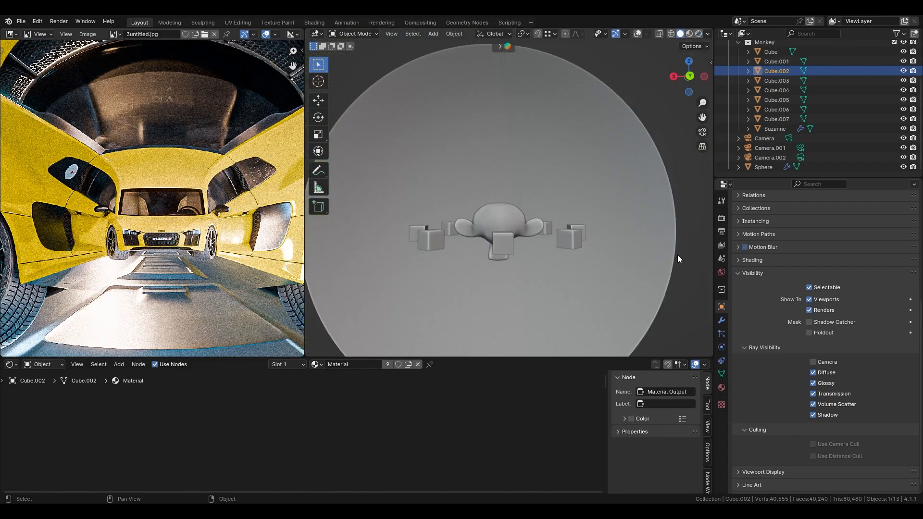
Select Camera.001, review its available lens types and set the type to Panoramic
left_click(720, 218)
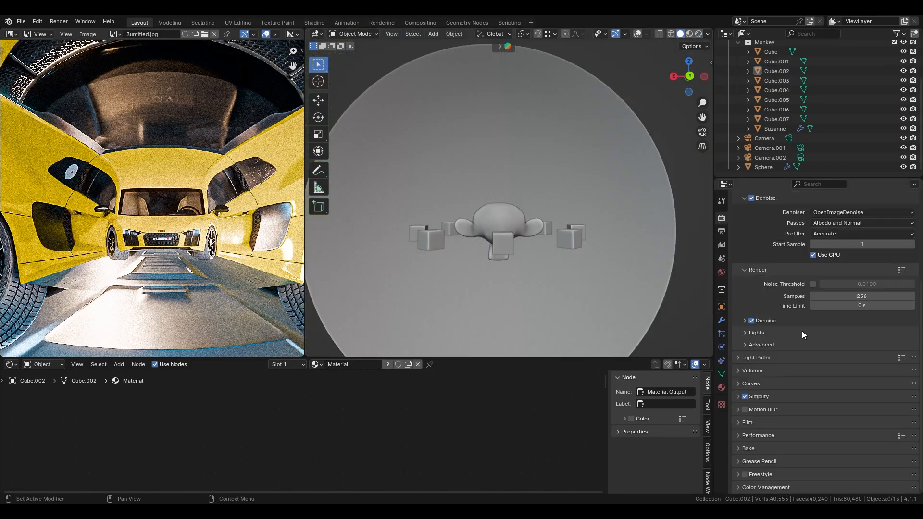
left_click(765, 149)
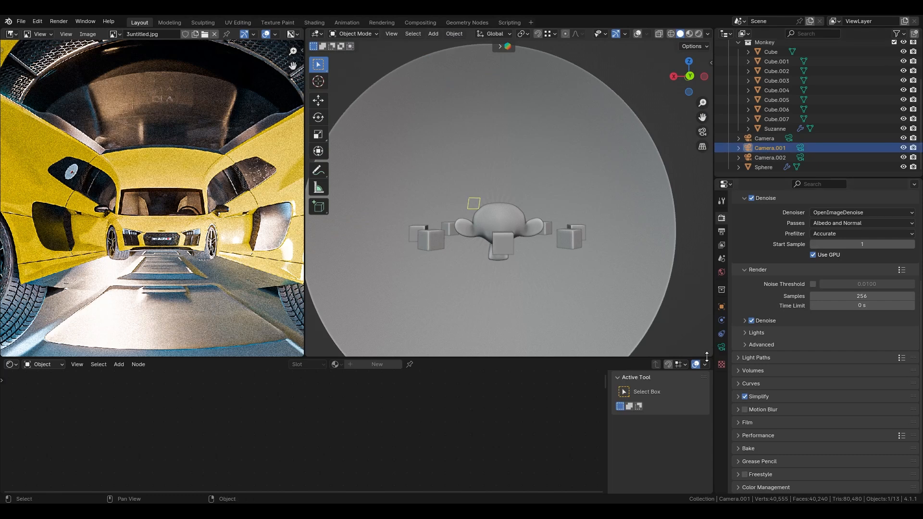
left_click(721, 347)
left_click(860, 249)
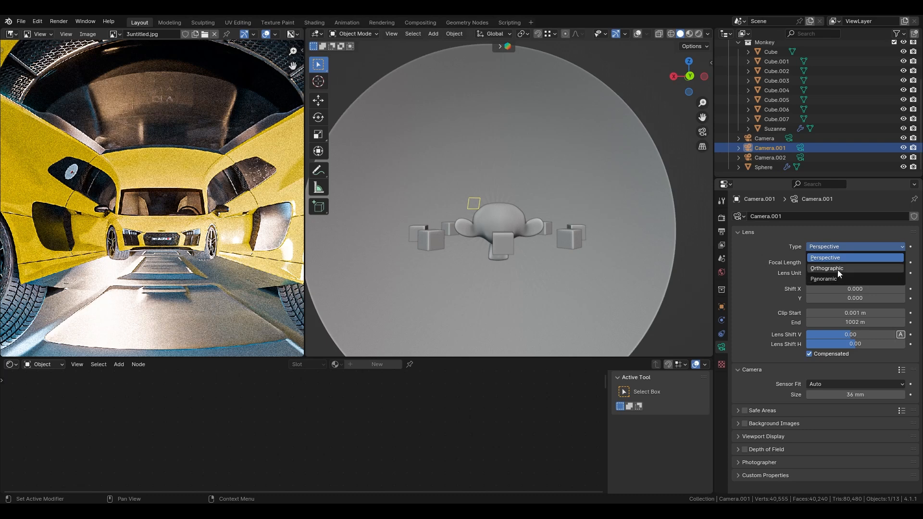
left_click(829, 258)
left_click(833, 246)
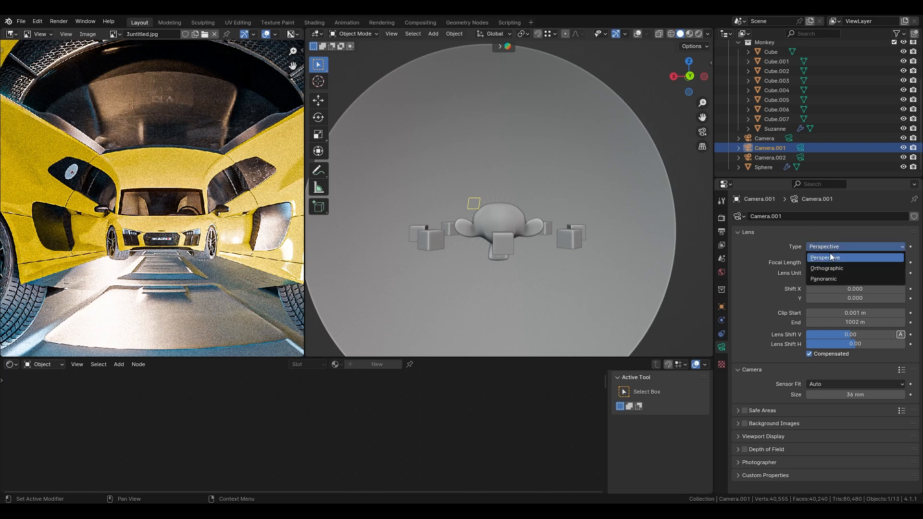
left_click(832, 259)
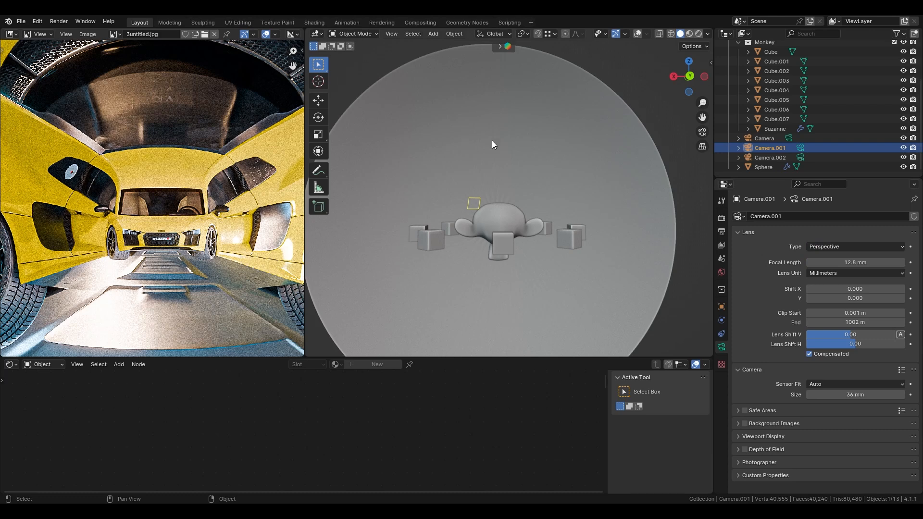
left_click(860, 246)
left_click(845, 277)
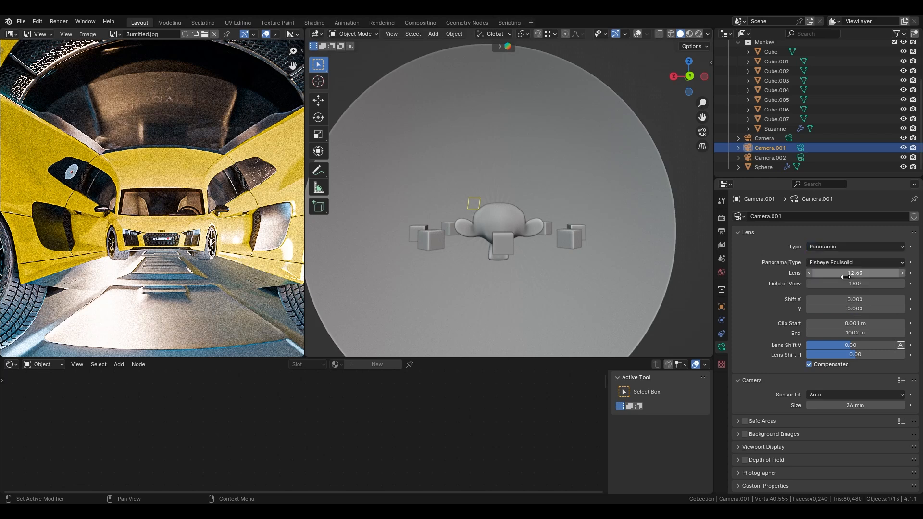
Switch Camera.001's lens type to Perspective and back to Panoramic
left_click(843, 245)
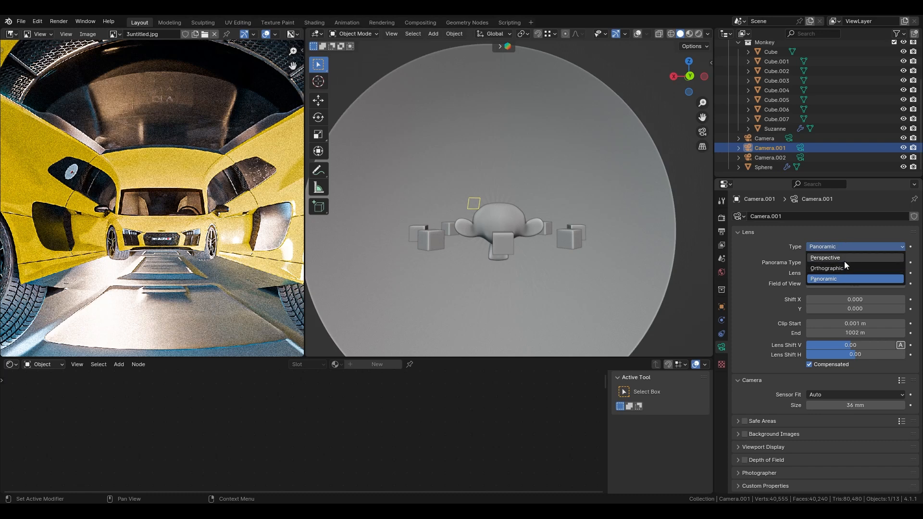
left_click(843, 260)
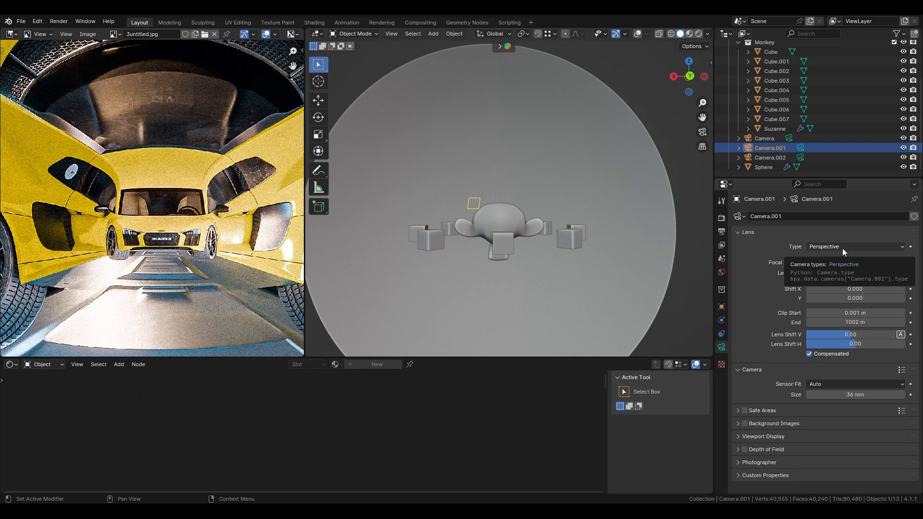
left_click(841, 248)
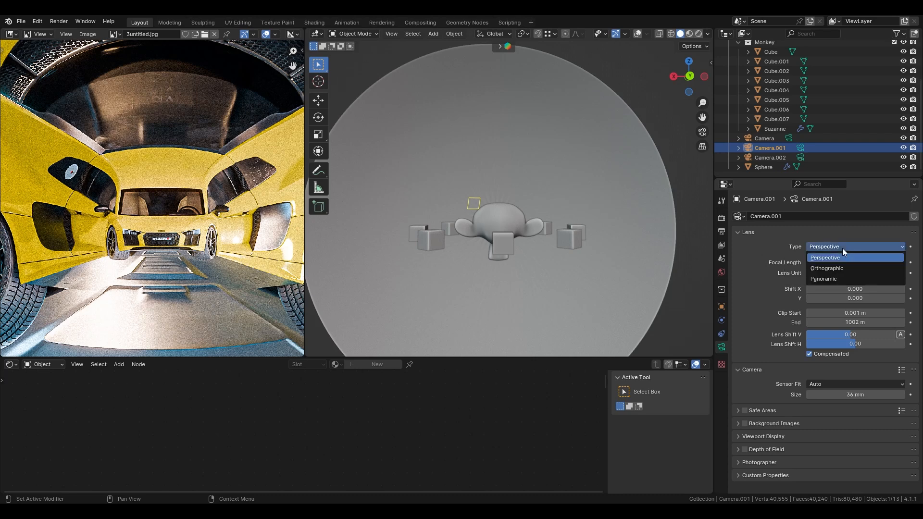
left_click(840, 278)
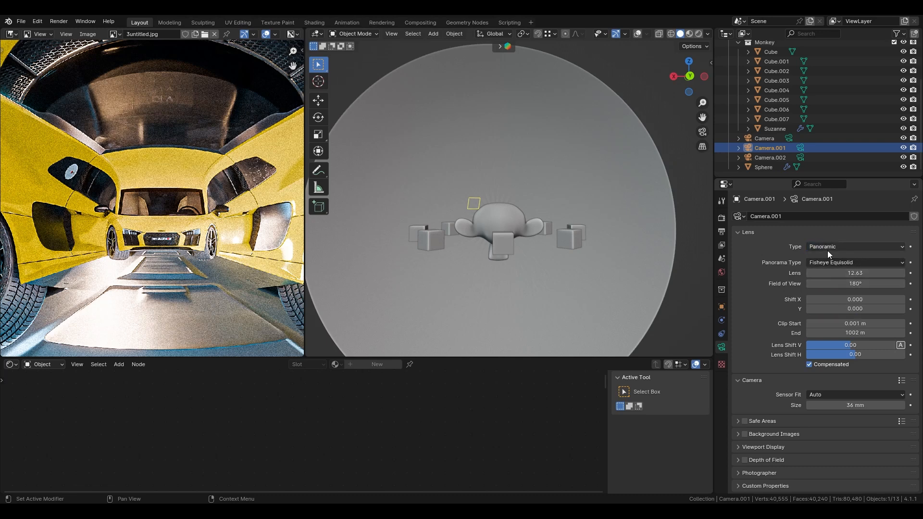
Examine the fisheye render of the yellow car, both up close and as a whole
middle_click_drag(189, 248, 89, 247)
middle_click_drag(185, 259, 230, 264)
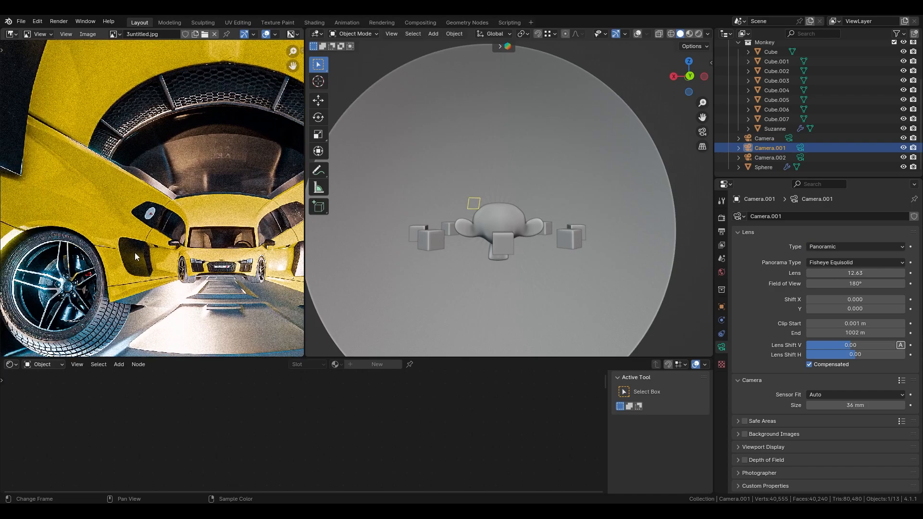
middle_click_drag(134, 252, 158, 244)
scroll(138, 254, "down", 3)
scroll(183, 240, "down", 4)
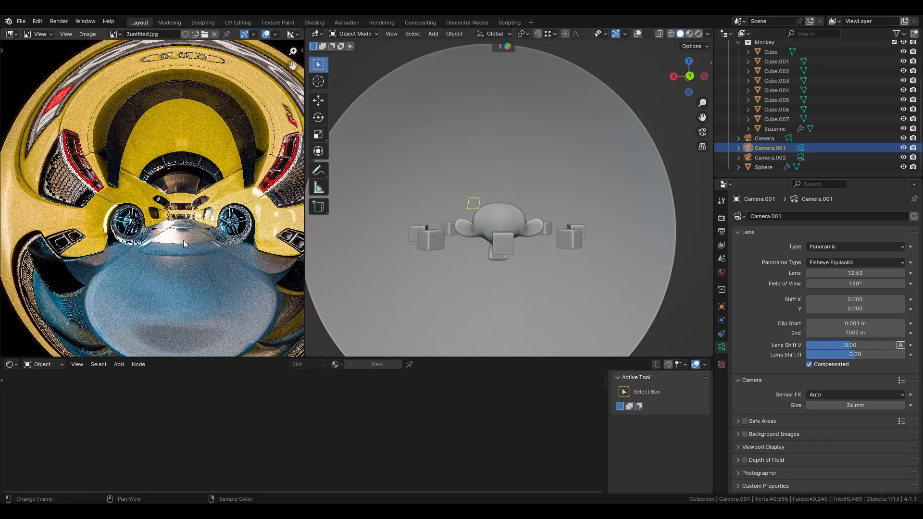
scroll(170, 165, "up", 3)
middle_click_drag(169, 165, 208, 209)
scroll(134, 238, "up", 4)
middle_click_drag(85, 290, 19, 183)
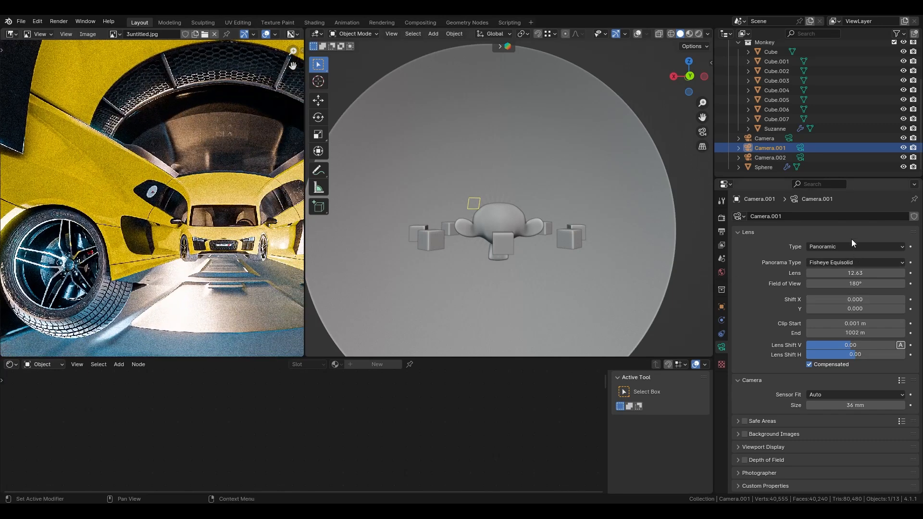
left_click(826, 246)
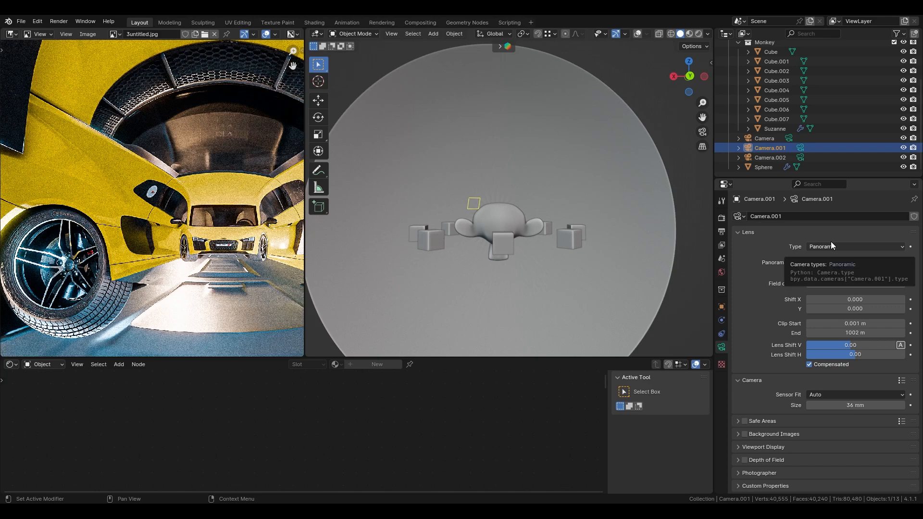
scroll(778, 156, "up", 3)
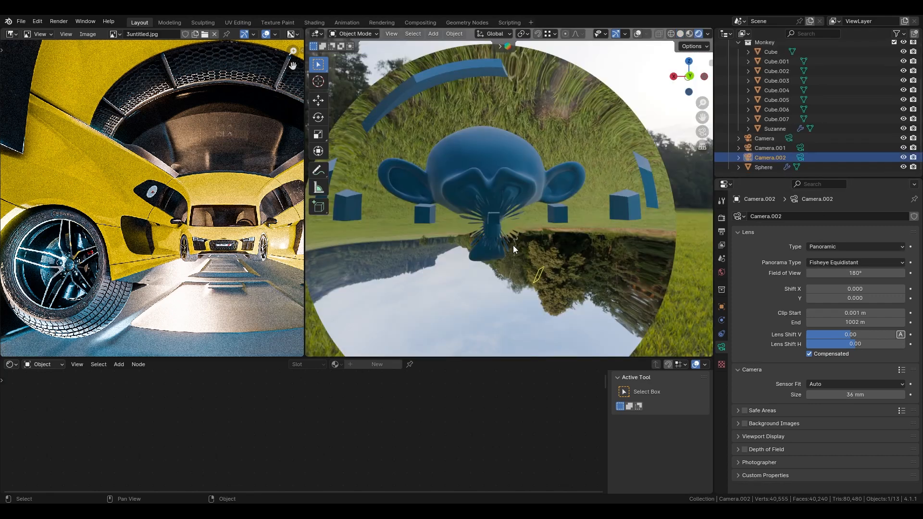
Try rotating Suzanne with its attached cubes about the global Z axis
middle_click_drag(512, 245, 541, 226)
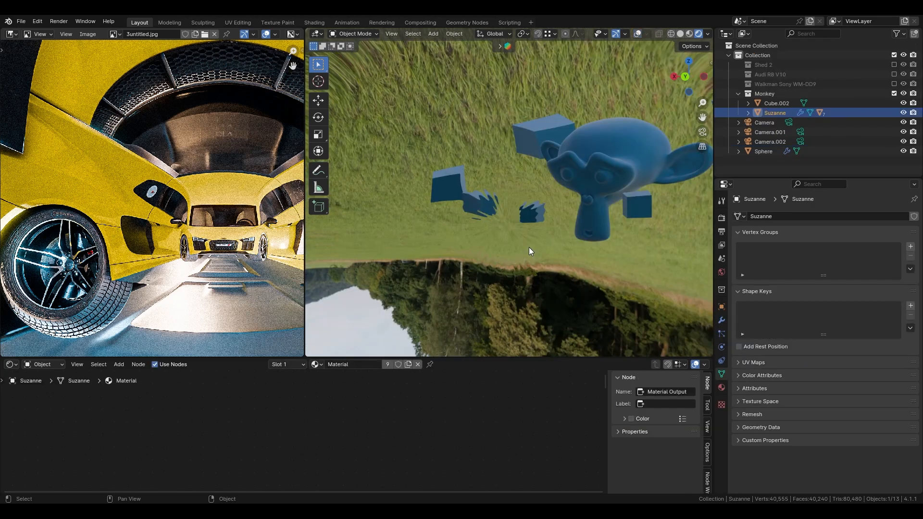
key("r")
key("z")
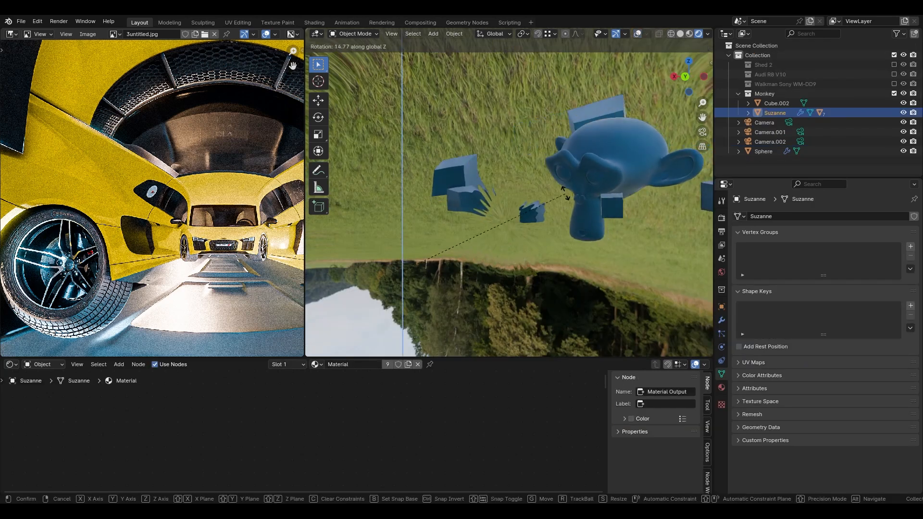
left_click(394, 150)
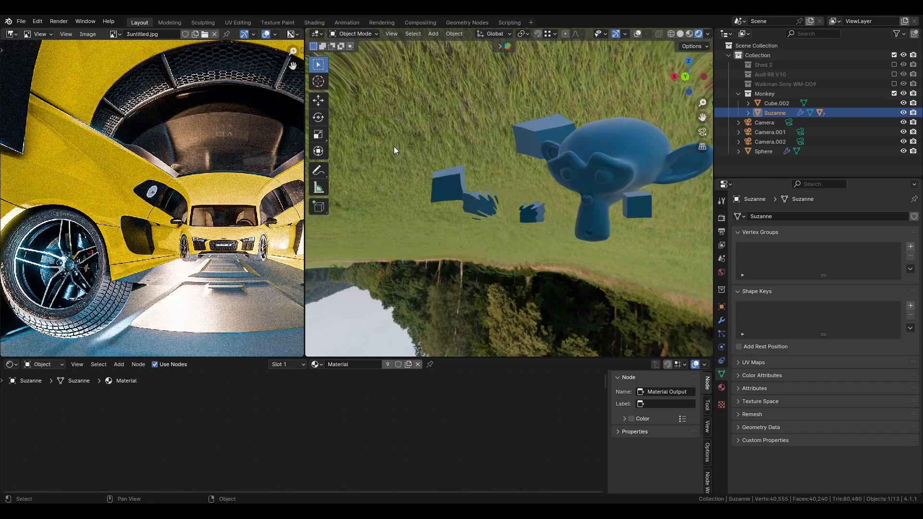
Parent Cube.002 to Suzanne with the Object option, showing the viewport overlays only while picking the two objects
key("shift+alt+z")
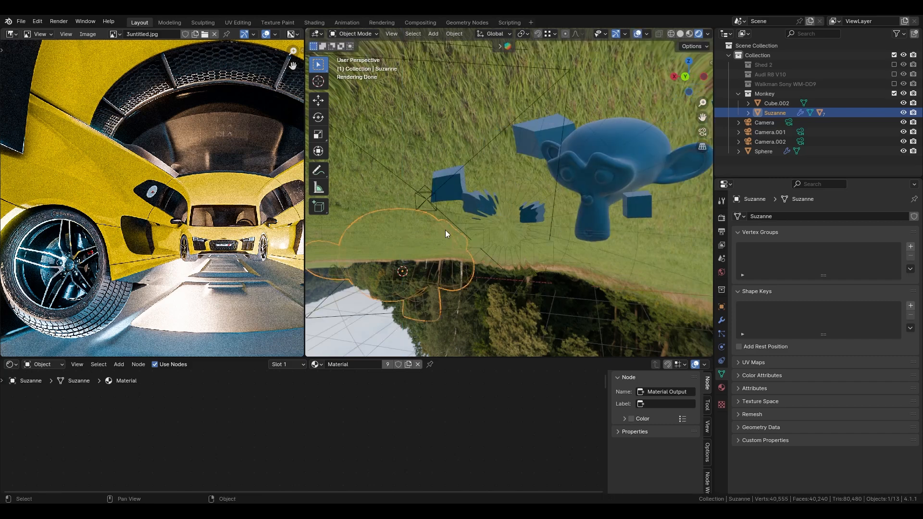
left_click(485, 236)
left_click(410, 259, "shift")
key("ctrl+p")
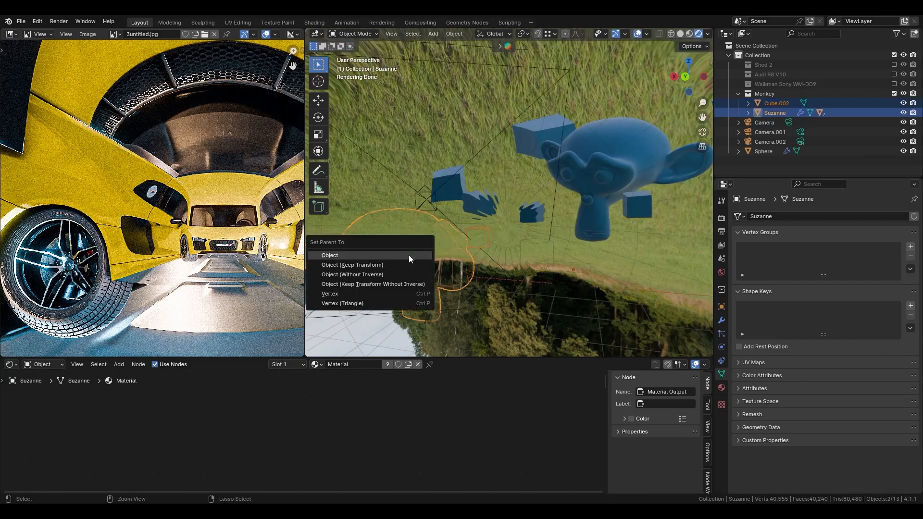
left_click(408, 254)
key("shift+alt+z")
Select Suzanne and preview a global Z rotation of the whole parented group, cancelling it
left_click(408, 255)
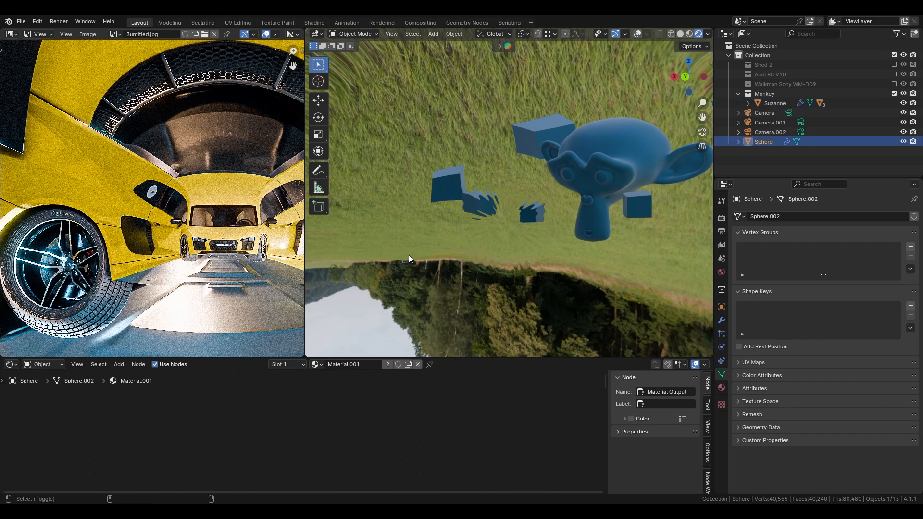
left_click(408, 255)
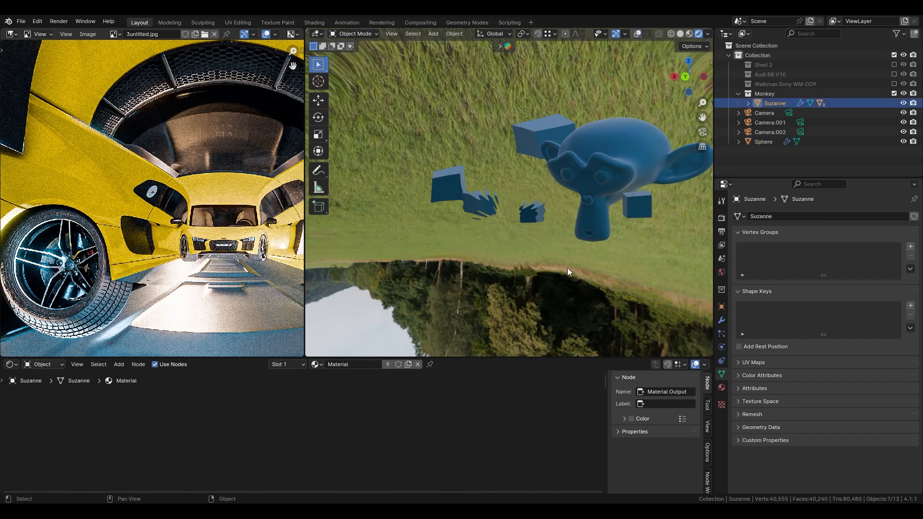
key("r")
key("z")
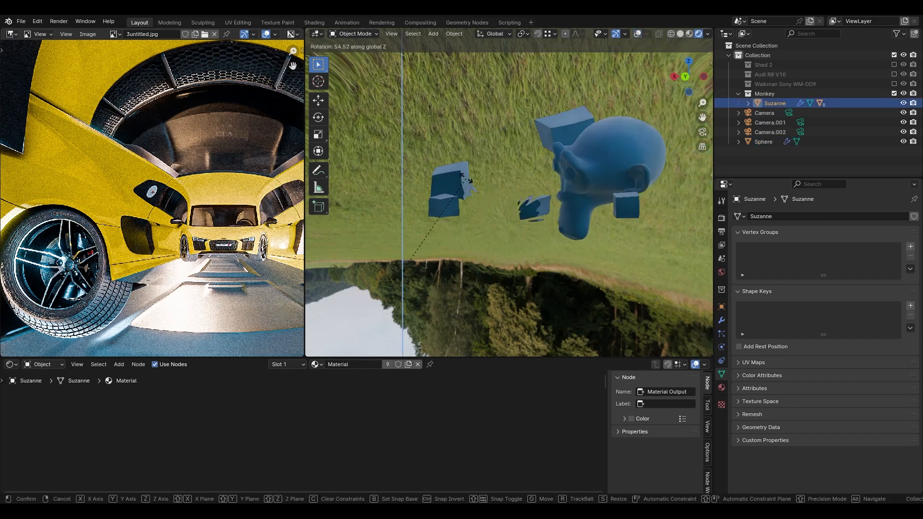
right_click(436, 238)
Rotate Suzanne and its child cubes 395° about the global Z axis and undo the rotation
middle_click_drag(436, 237, 501, 266)
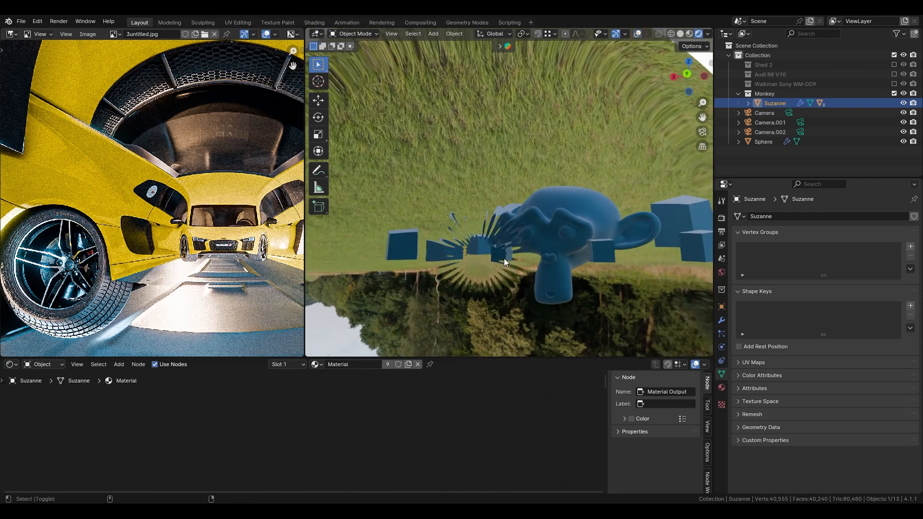
key("r")
key("z")
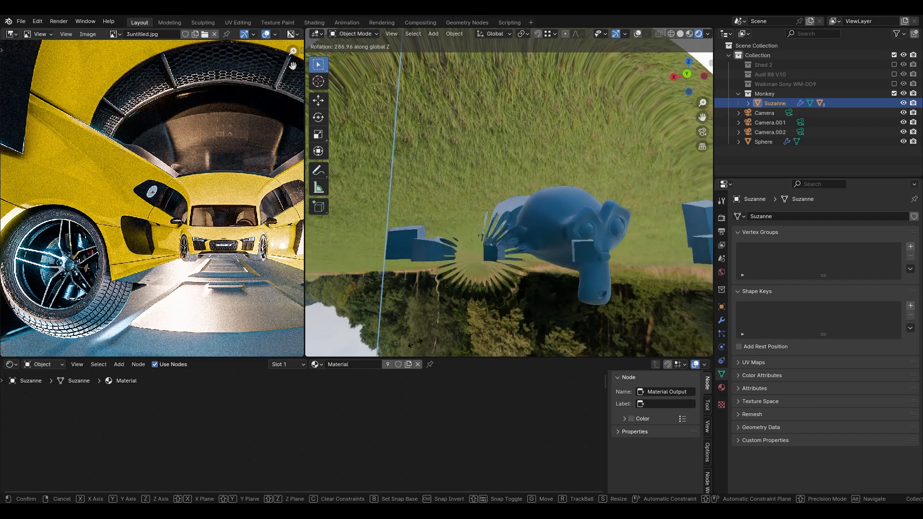
left_click(464, 201)
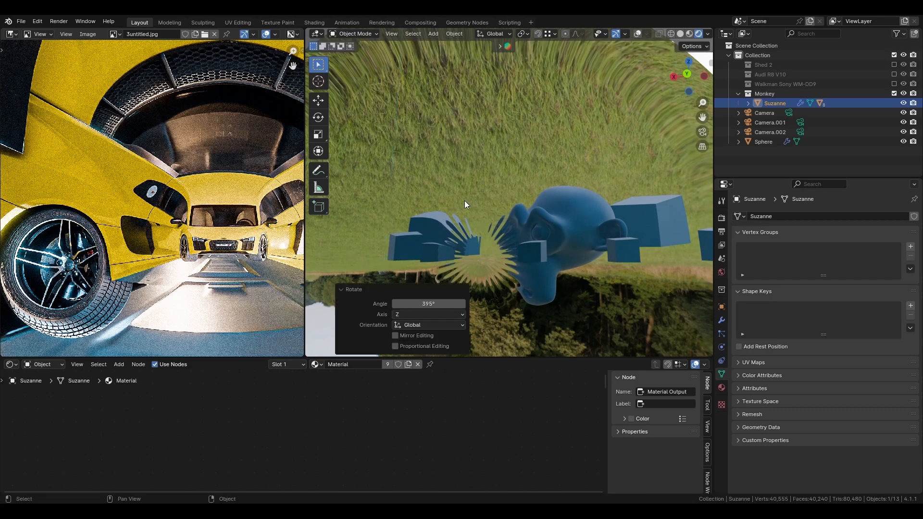
key("ctrl+z")
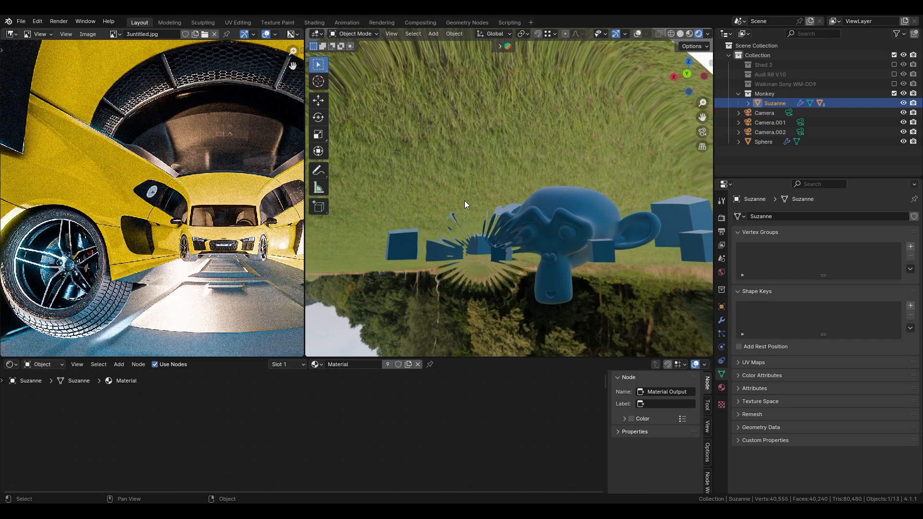
Examine how Suzanne and the cubes appear in the sphere at varying distances and angles, and compare with the car render
middle_click_drag(464, 200, 394, 209)
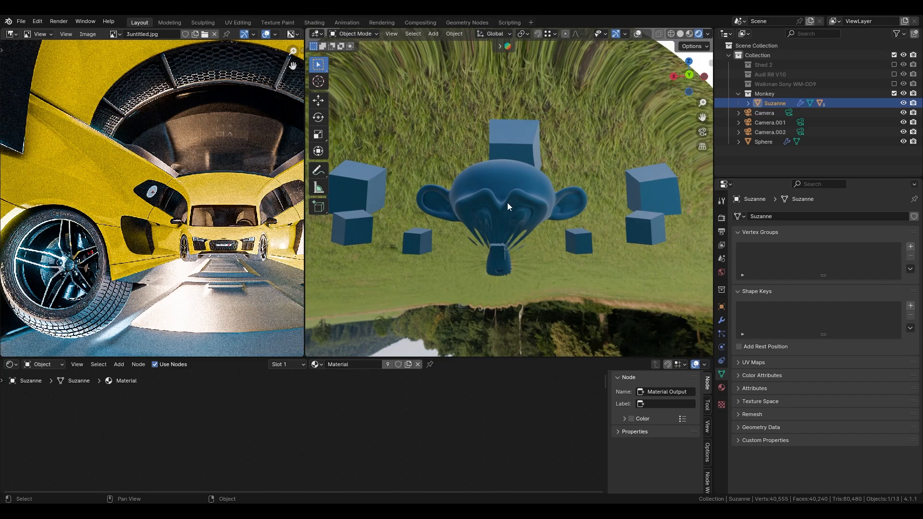
middle_click_drag(515, 255, 507, 270)
scroll(507, 270, "down", 5)
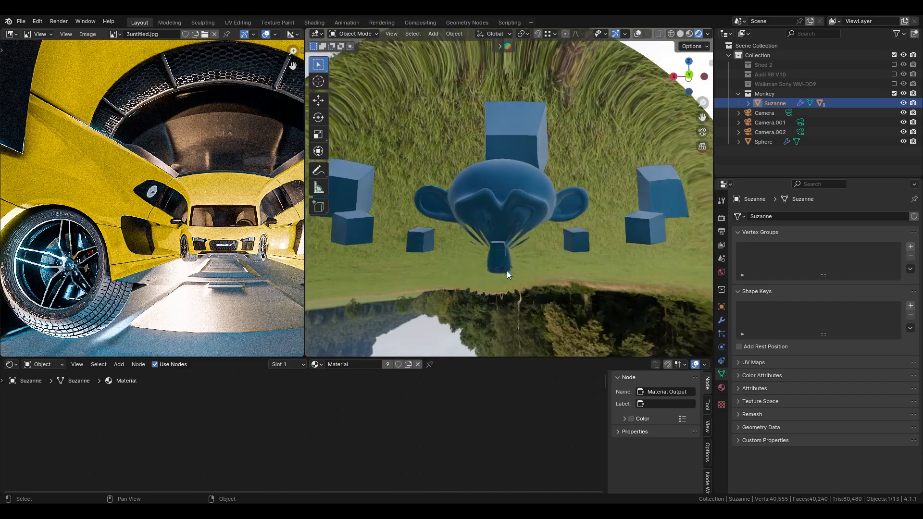
scroll(507, 270, "up", 5)
scroll(506, 270, "down", 4)
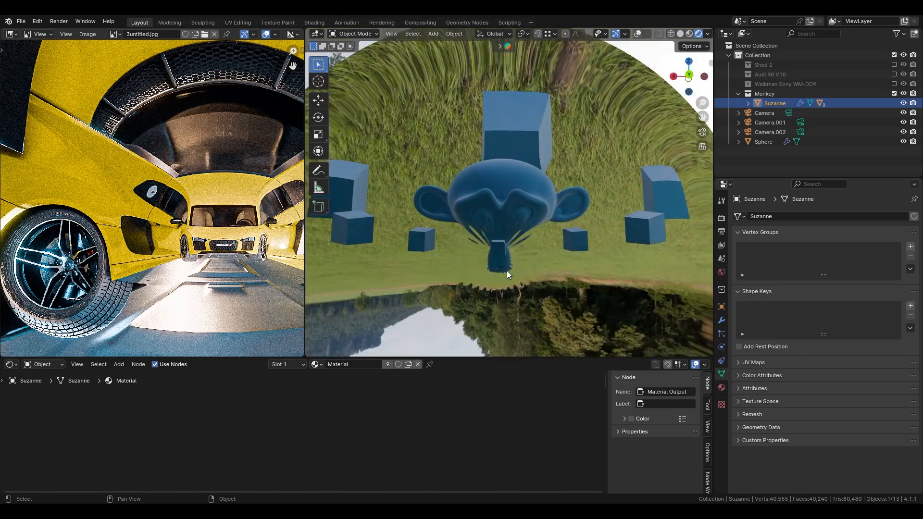
scroll(506, 270, "up", 4)
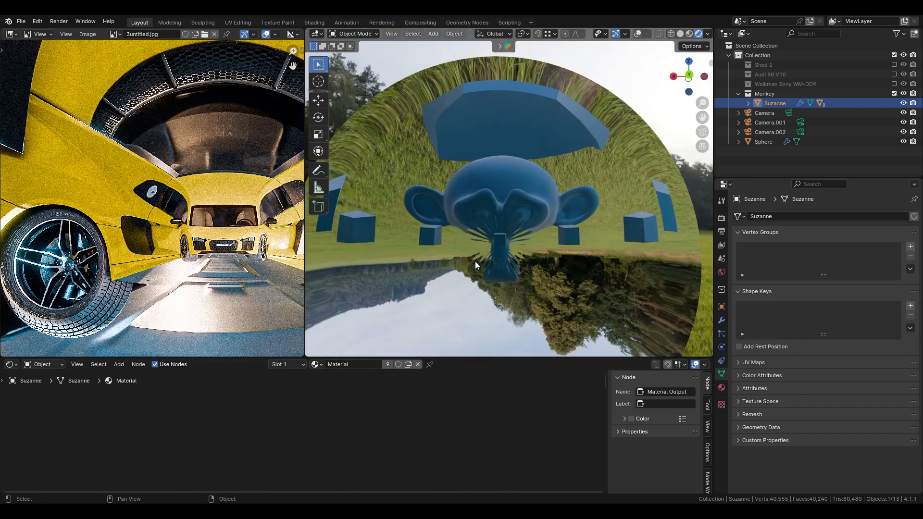
middle_click_drag(476, 262, 477, 258)
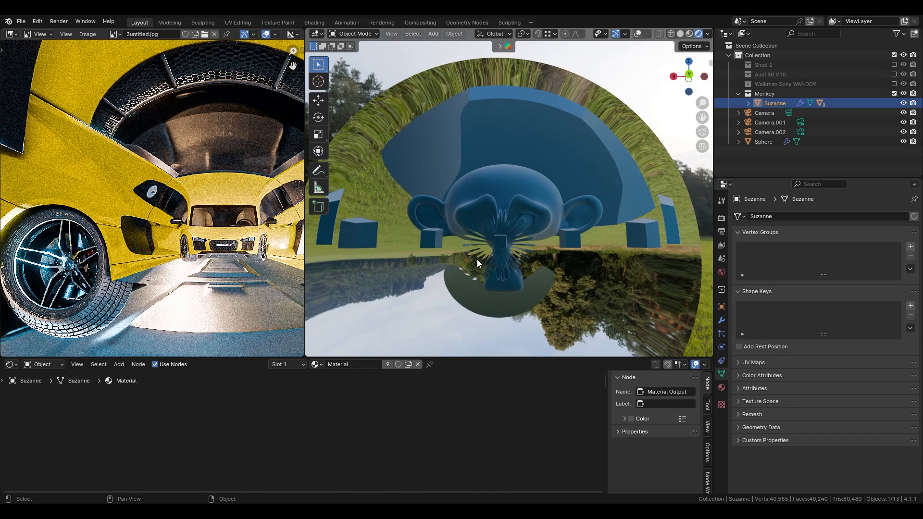
scroll(269, 247, "down", 3)
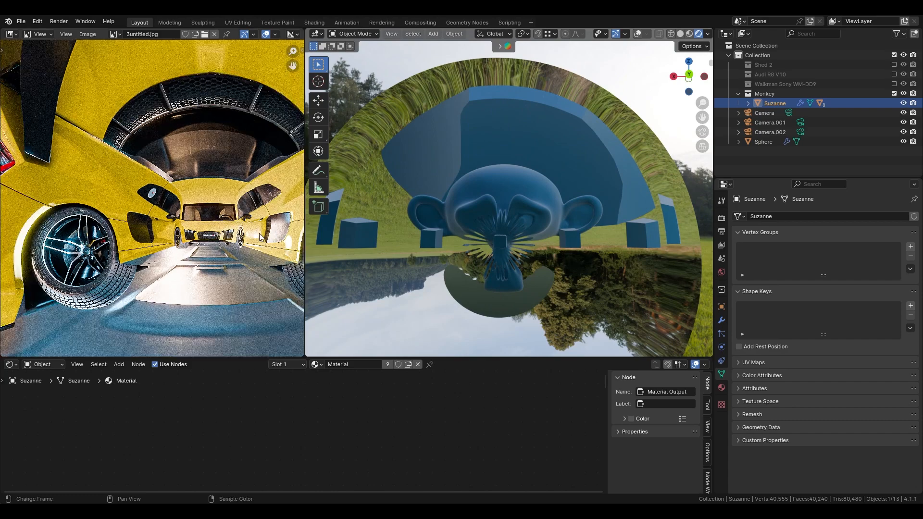
middle_click_drag(269, 245, 219, 227)
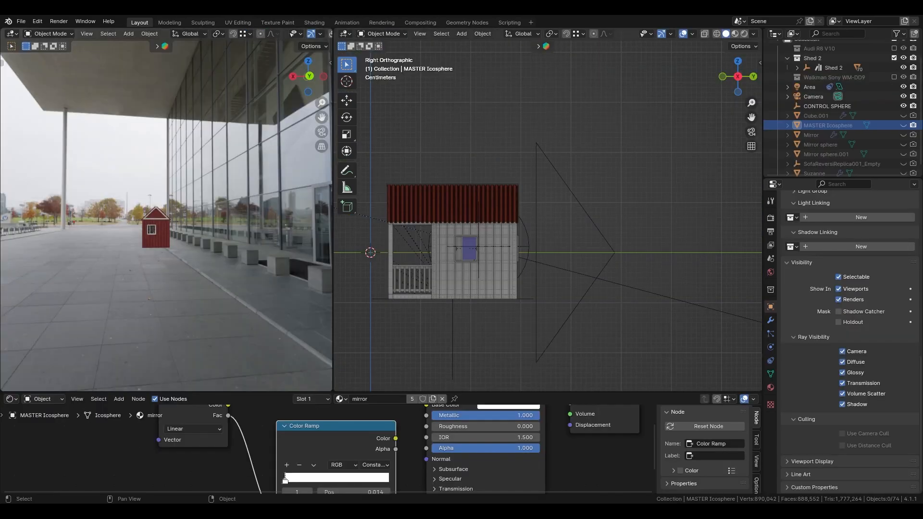
Examine the red shed from the back, front and side in the rendered preview and the solid scene view
scroll(601, 275, "down", 3)
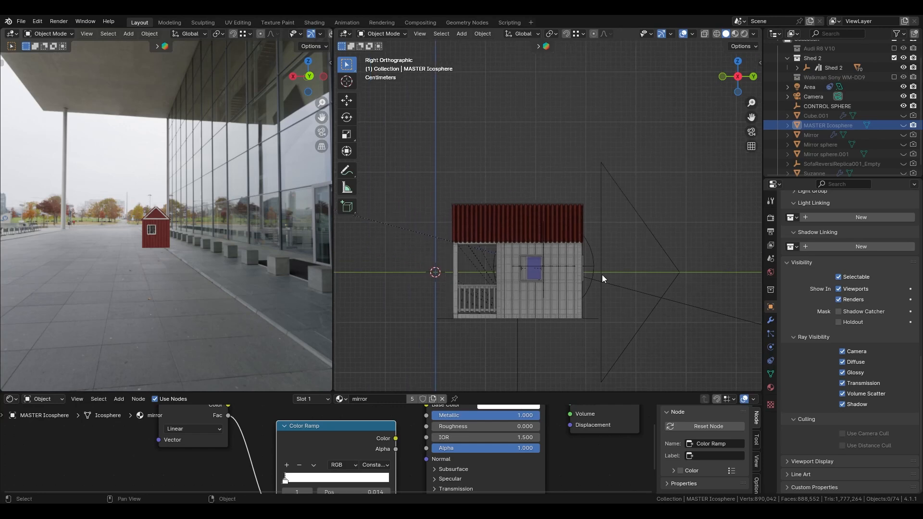
middle_click_drag(602, 275, 536, 238)
scroll(511, 290, "up", 4)
scroll(665, 270, "down", 3)
scroll(160, 241, "up", 6)
middle_click_drag(160, 242, 172, 284)
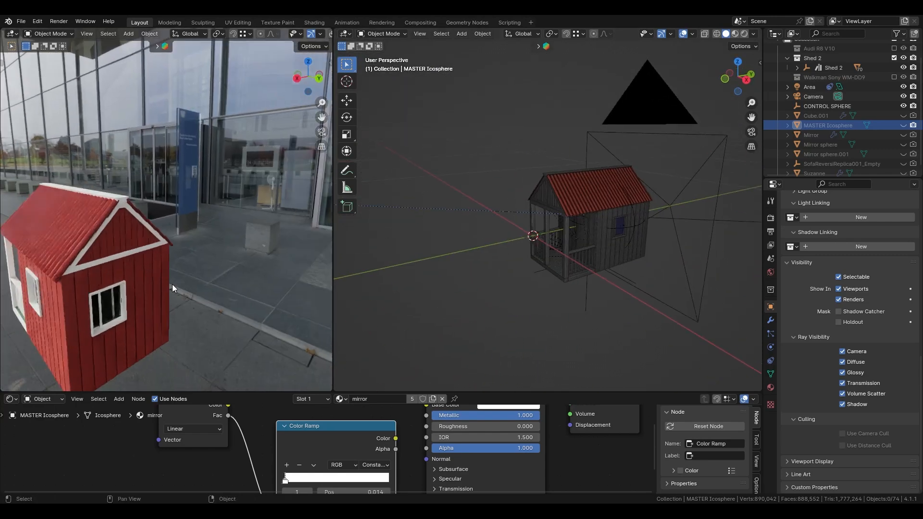
middle_click_drag(91, 274, 183, 273, "shift")
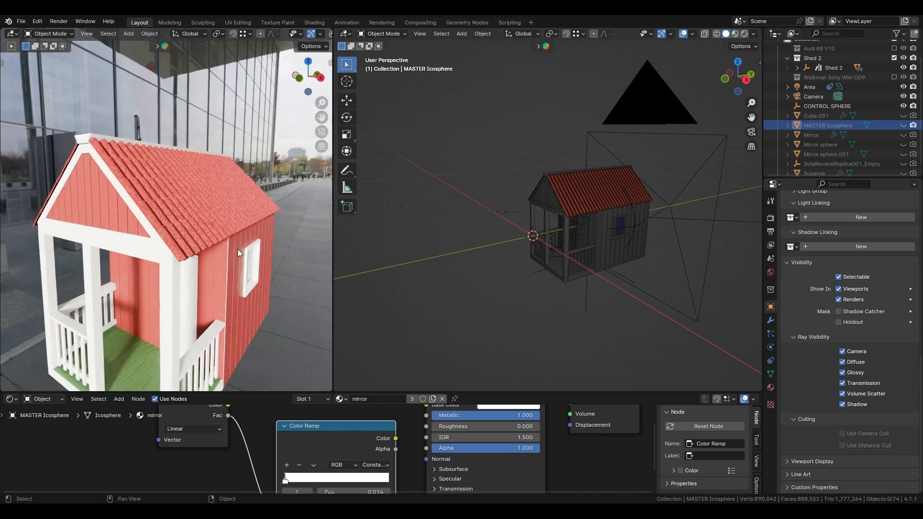
scroll(237, 249, "down", 4)
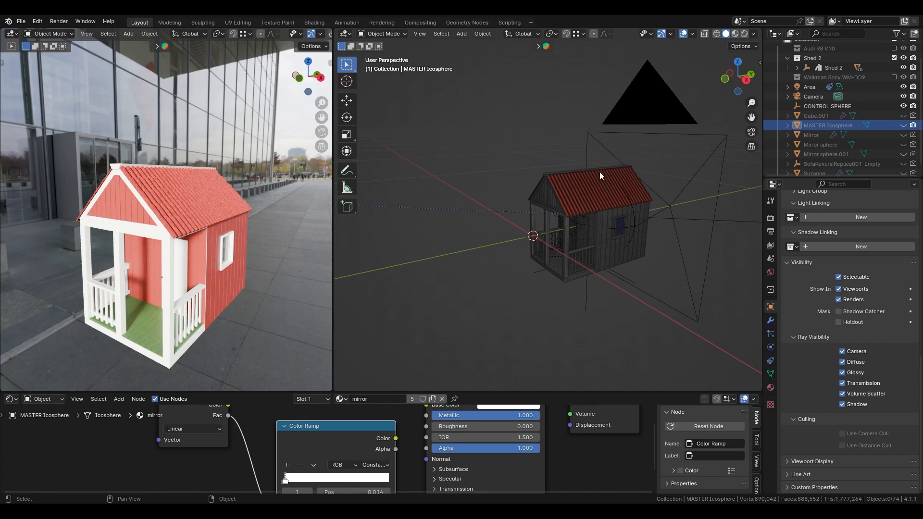
scroll(604, 227, "down", 2)
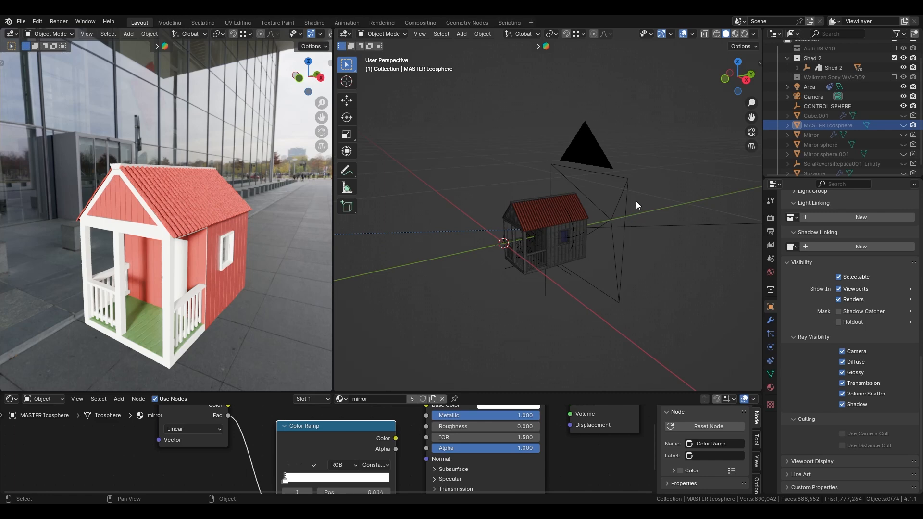
Sketch a freehand annotation loop around the shed and erase it
mouse_move(636, 192)
left_mouse_down()
mouse_move(612, 147)
mouse_move(505, 137)
mouse_move(455, 181)
mouse_move(458, 269)
mouse_move(531, 318)
mouse_move(610, 312)
mouse_move(641, 237)
mouse_move(636, 188)
left_mouse_up()
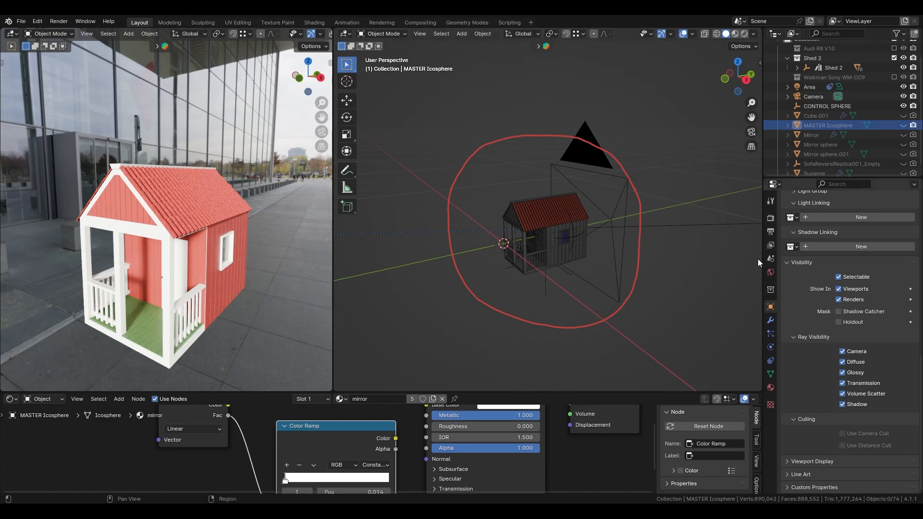
mouse_move(560, 133)
left_mouse_down("ctrl")
mouse_move(514, 136)
mouse_move(449, 212)
mouse_move(533, 345)
mouse_move(587, 334)
mouse_move(473, 297)
mouse_move(622, 324)
mouse_move(612, 309)
mouse_move(639, 258)
mouse_move(587, 147)
mouse_move(560, 137)
left_mouse_up("ctrl")
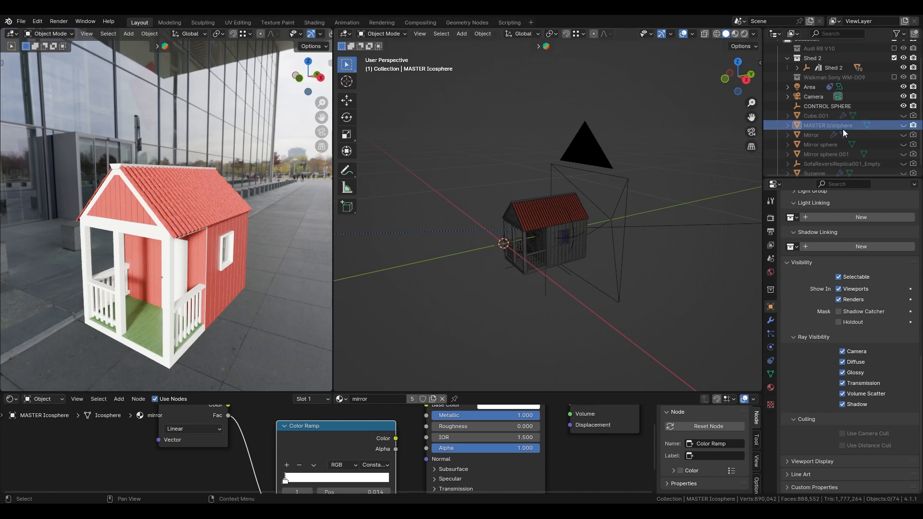
Unhide the MASTER Icosphere and turn on X-ray in the right orthographic view
left_click(904, 125)
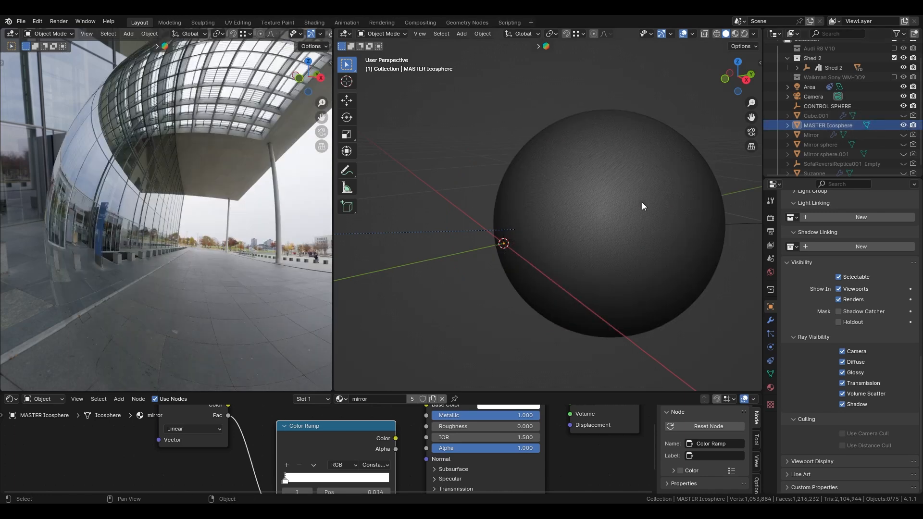
middle_click_drag(642, 202, 583, 206)
key("KP_1")
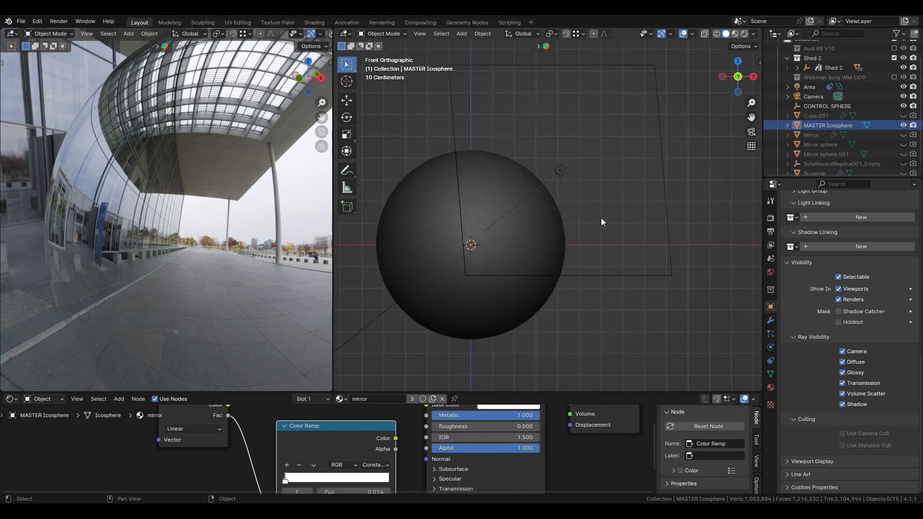
key("alt+z")
key("KP_3")
middle_click_drag(601, 218, 538, 213, "shift")
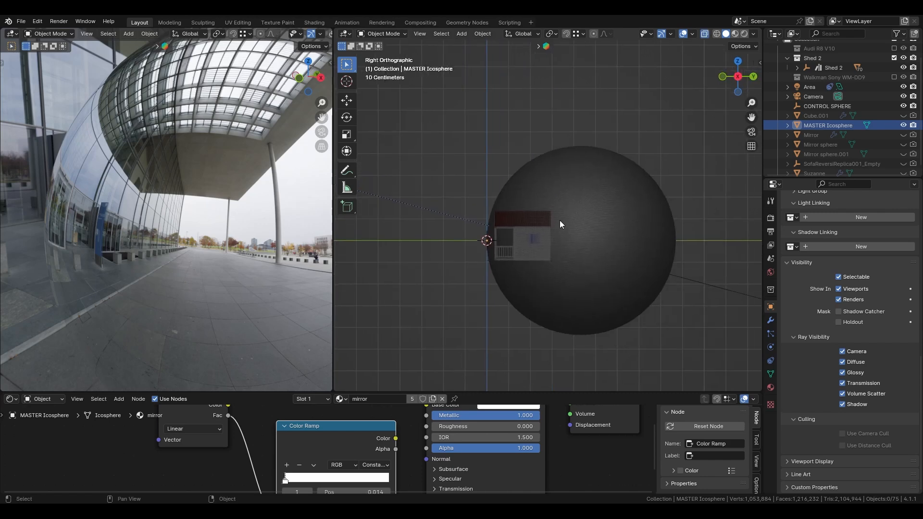
Examine from the side, up close and from farther away, where the shed sits inside the MASTER Icosphere relative to its edge
scroll(559, 220, "up", 3)
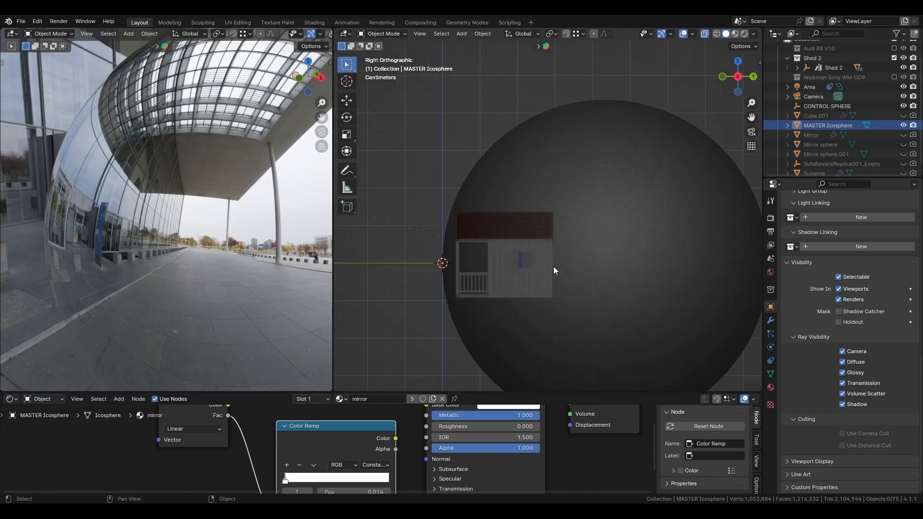
middle_click_drag(475, 260, 592, 239, "shift")
scroll(498, 227, "up", 4)
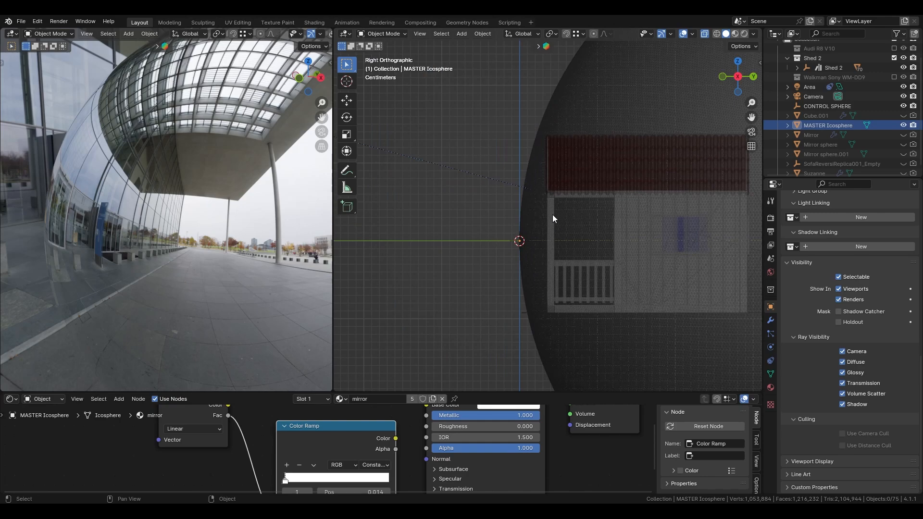
scroll(473, 240, "up", 4)
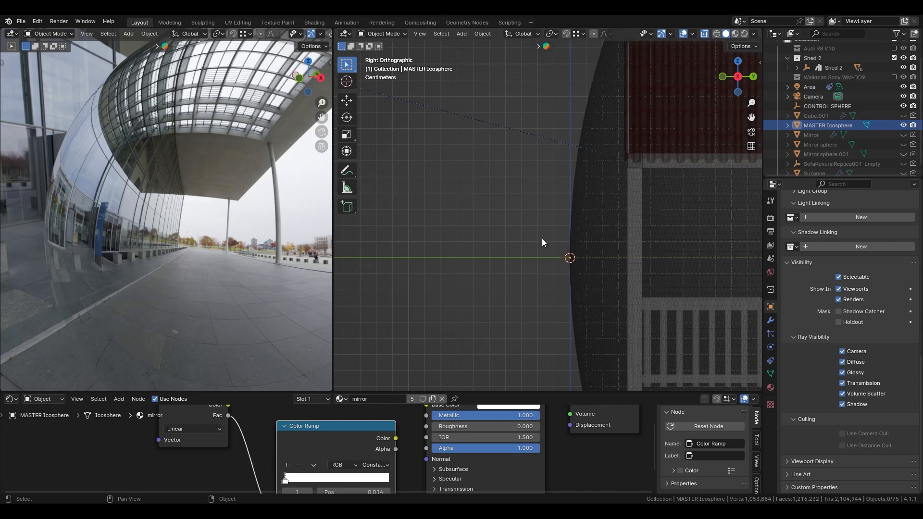
scroll(541, 238, "down", 8)
scroll(547, 249, "down", 4)
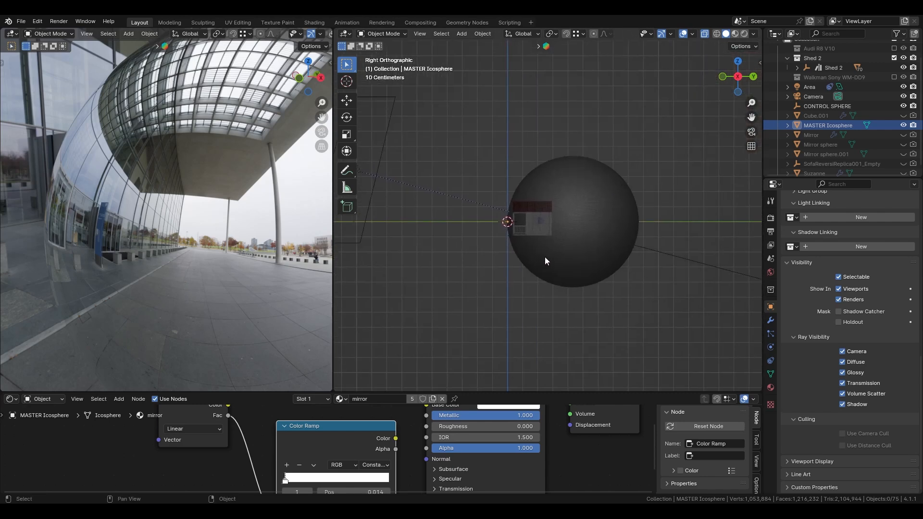
scroll(458, 235, "up", 5)
middle_click_drag(458, 238, 541, 250, "shift")
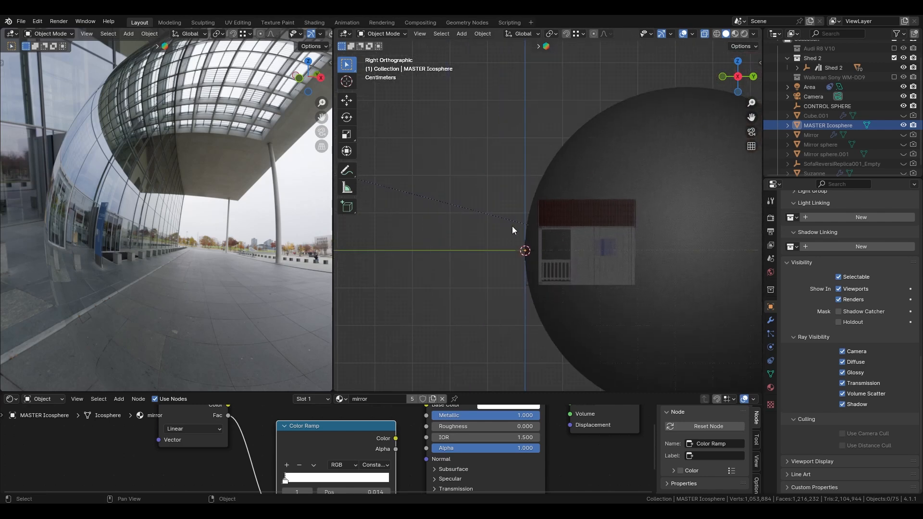
scroll(556, 239, "down", 4)
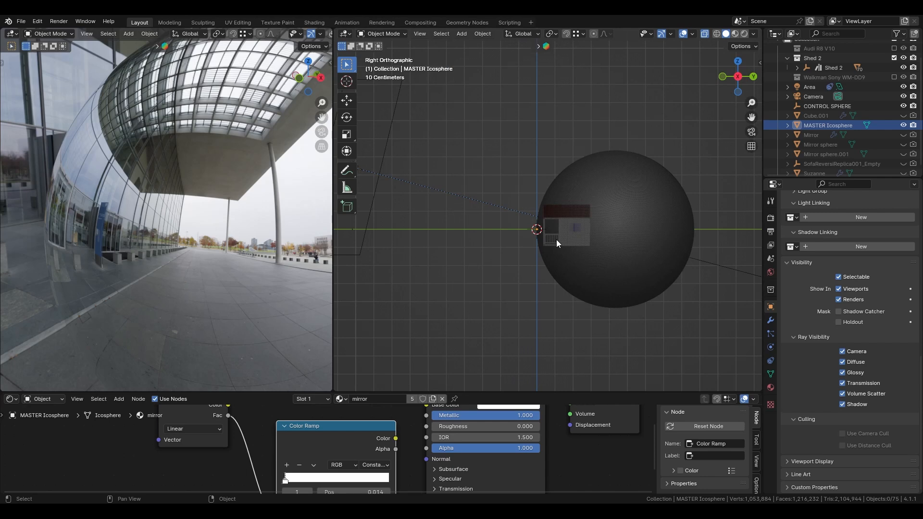
scroll(555, 239, "up", 8)
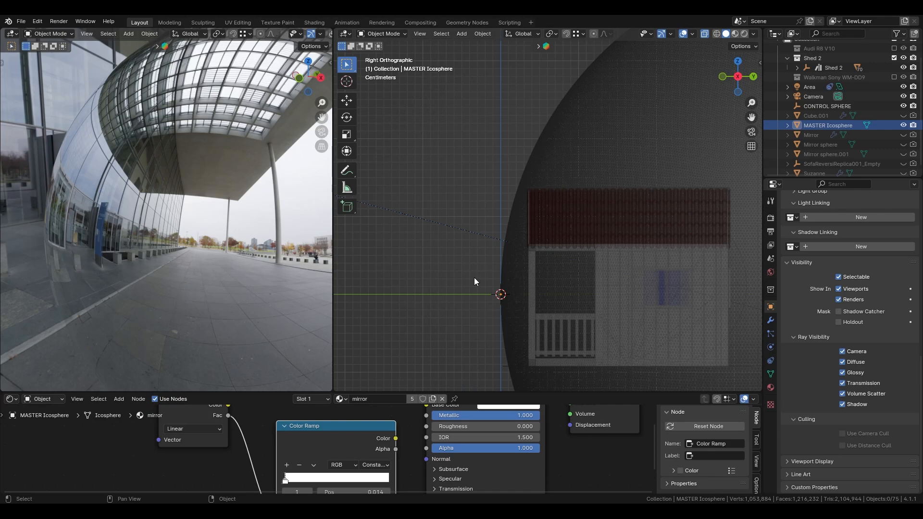
scroll(474, 278, "down", 7)
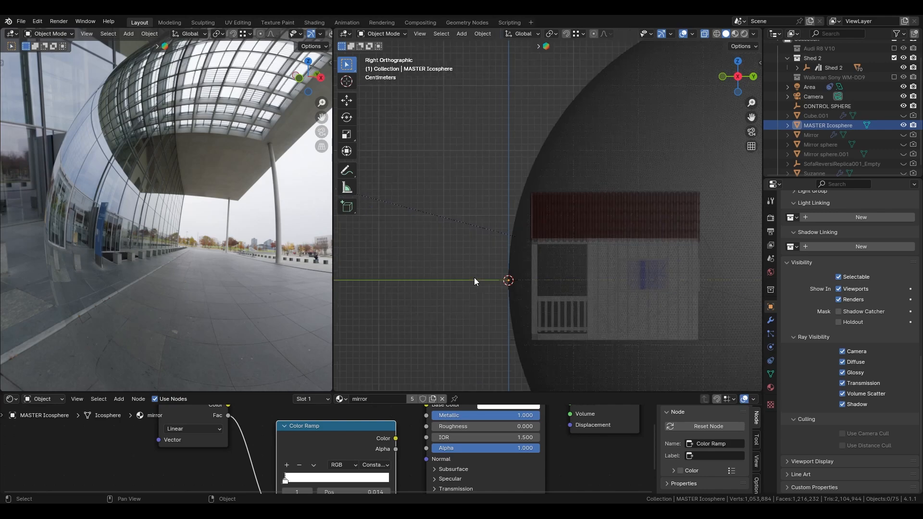
Try enlarging the MASTER Icosphere to about 1.4 times and to about 3.4 times its size
left_click(676, 181)
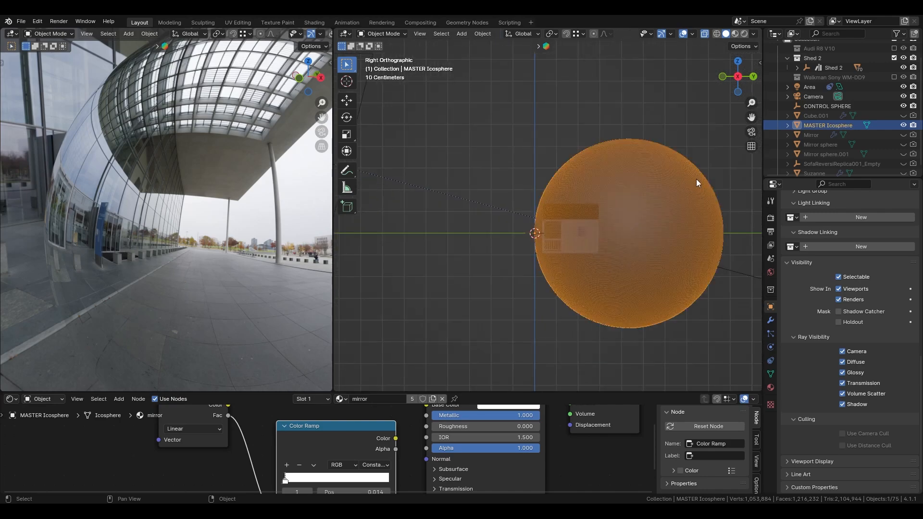
middle_click_drag(696, 178, 605, 193, "shift")
key("s")
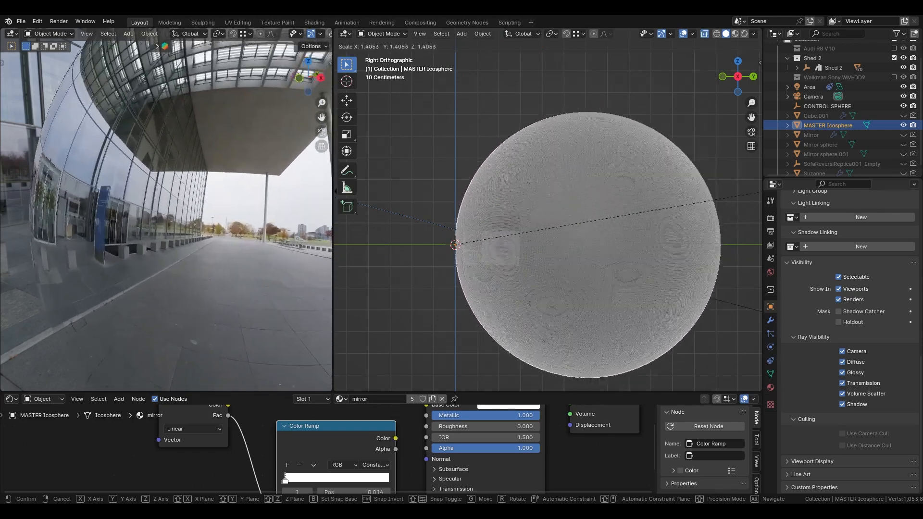
left_click(576, 226)
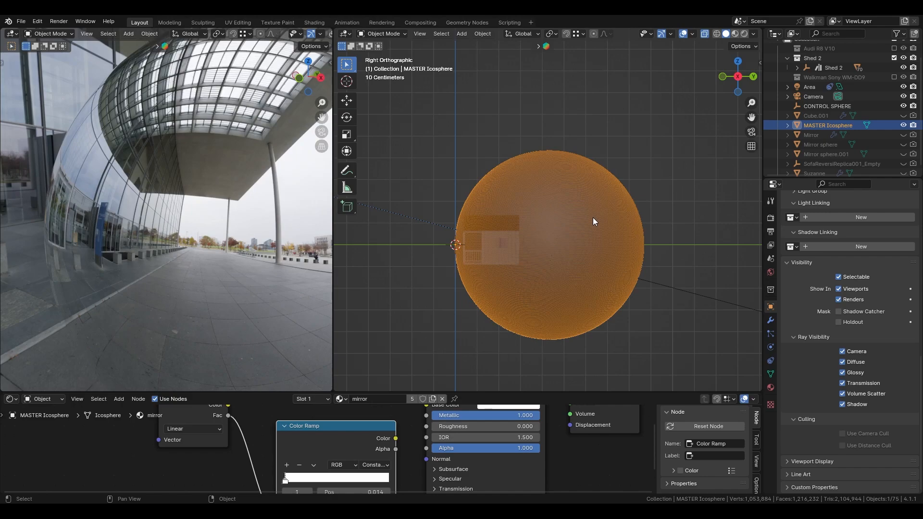
key("s")
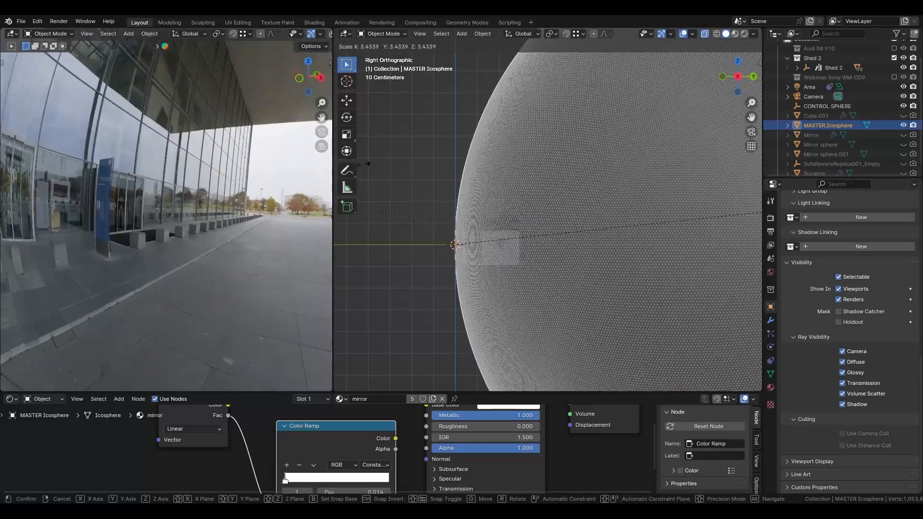
right_click(659, 255)
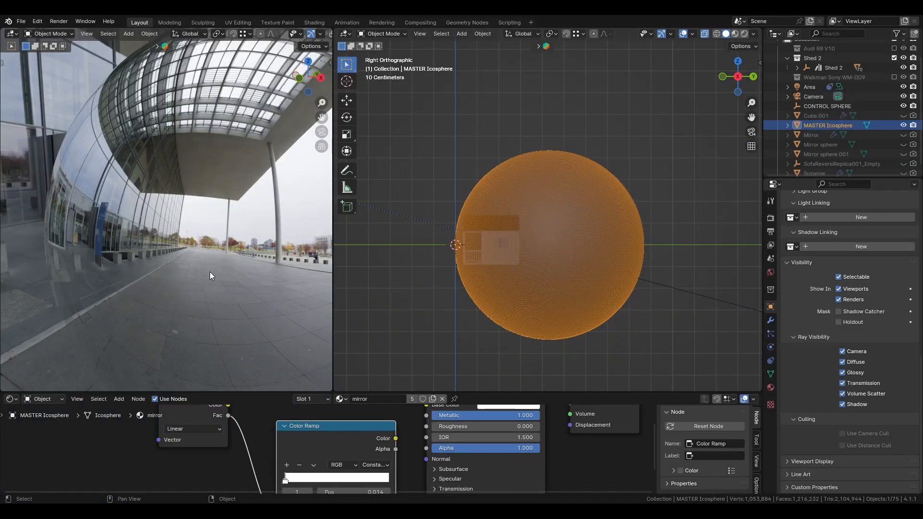
Move the rendered view repeatedly into and out of the mirror sphere with Walk Navigation to examine how its surface distorts the reflected surroundings
middle_click_drag(208, 270, 227, 266)
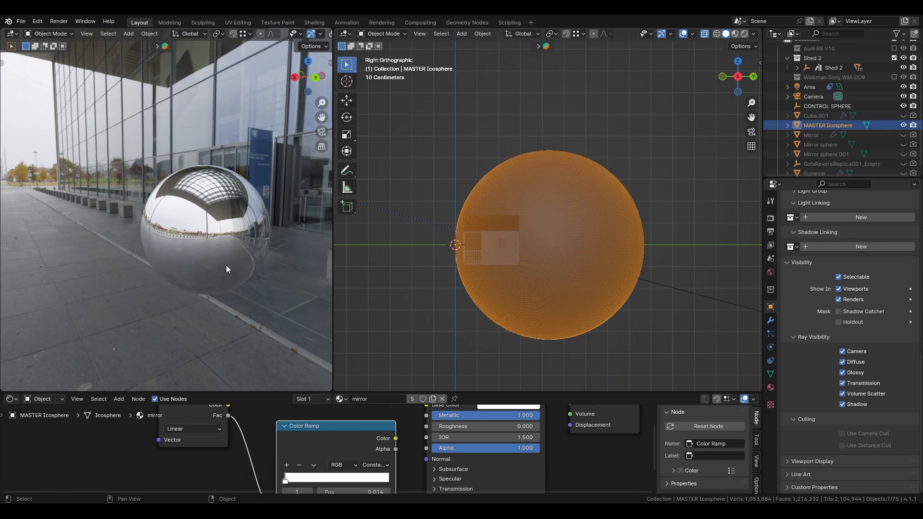
key("q")
left_click(200, 244)
key("w")
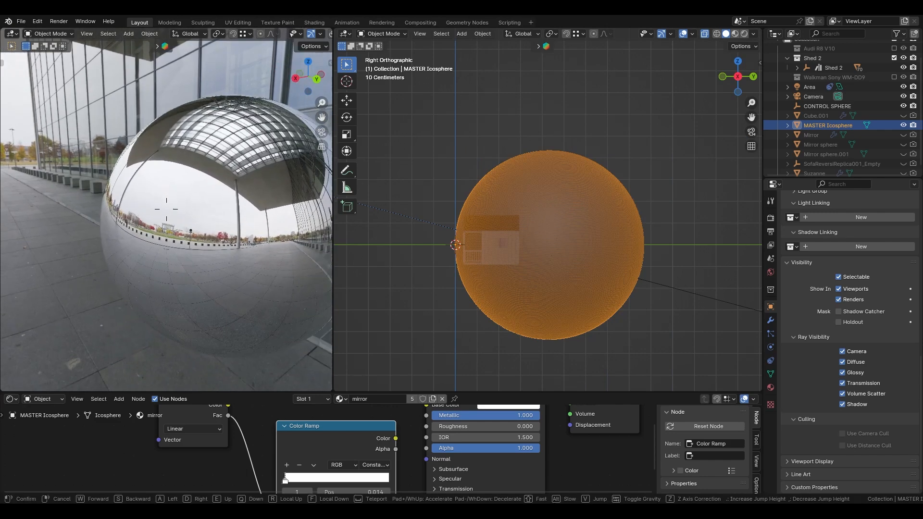
key("s")
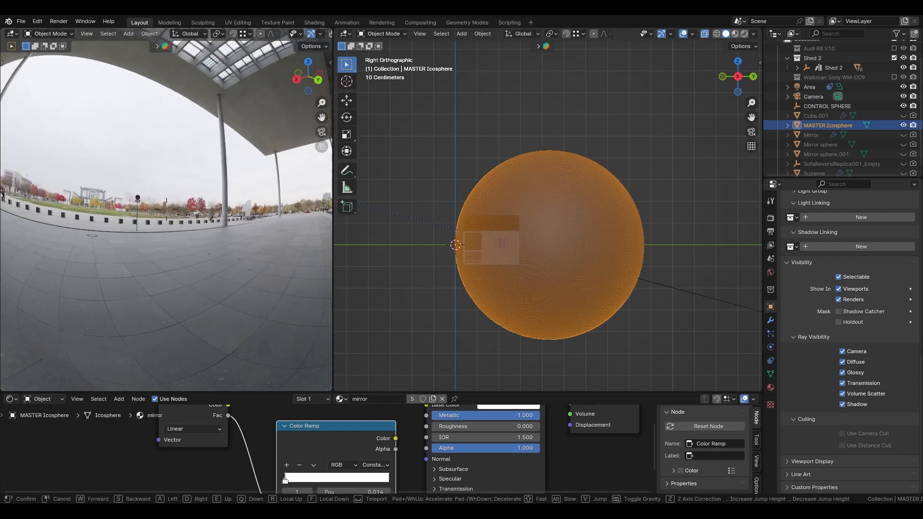
key("w")
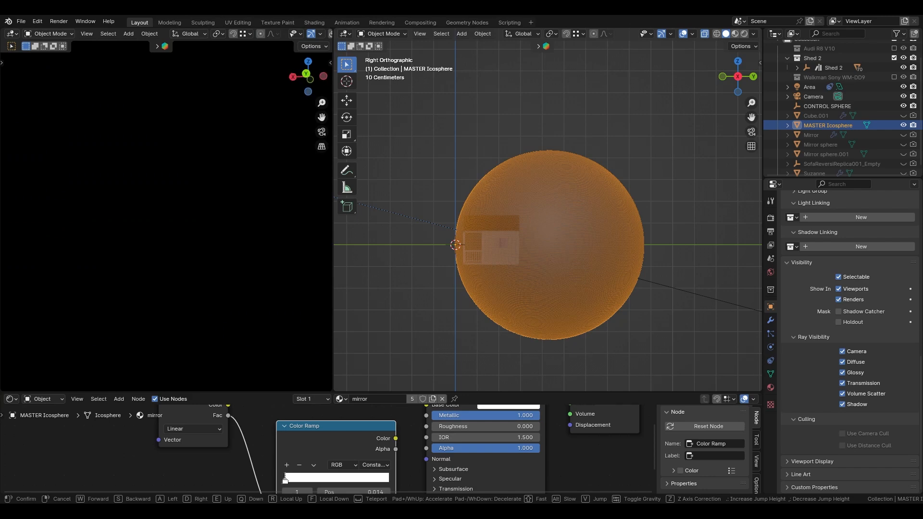
key("s")
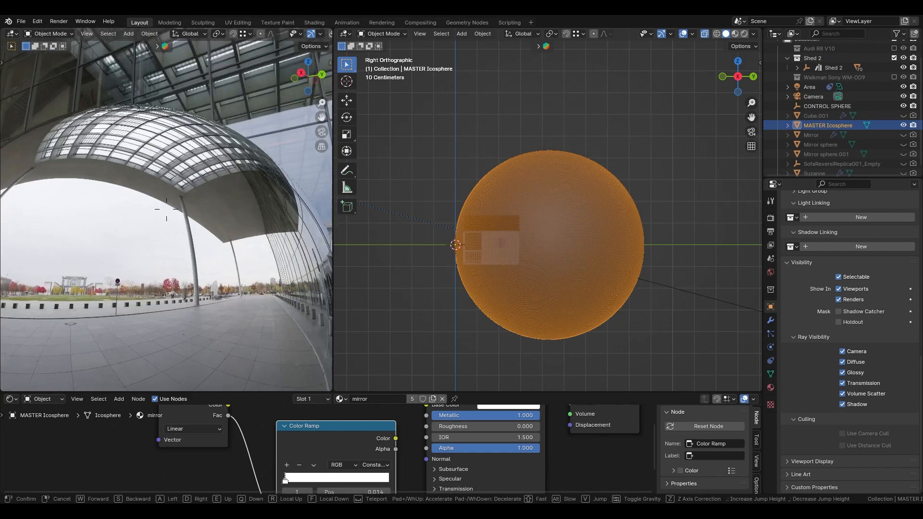
key("w")
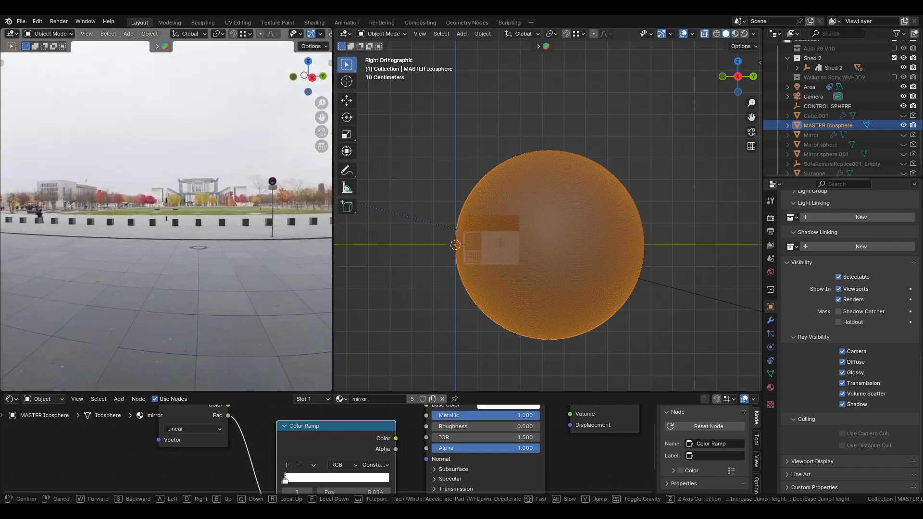
key("s")
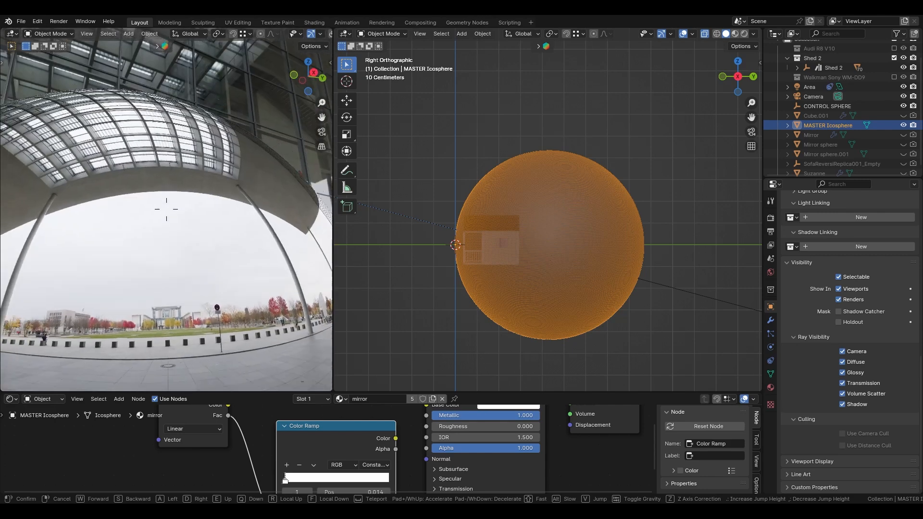
key("w")
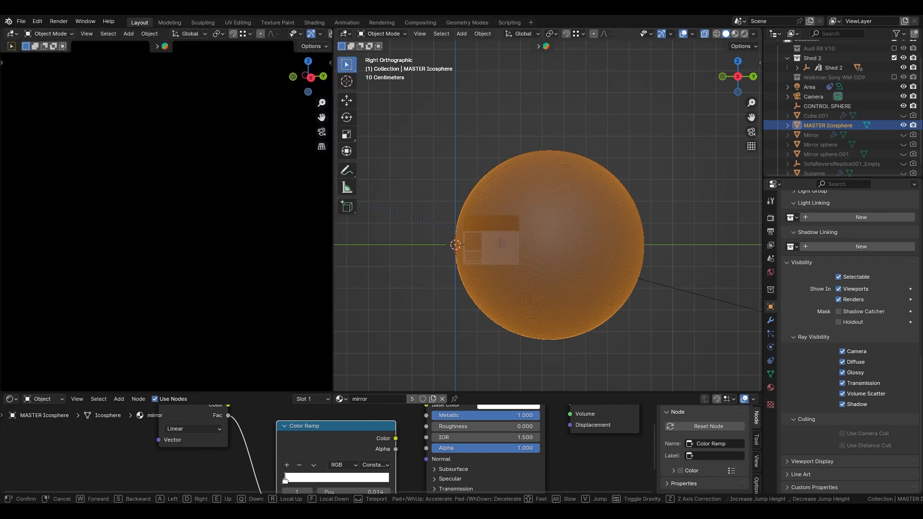
key("s")
key("w")
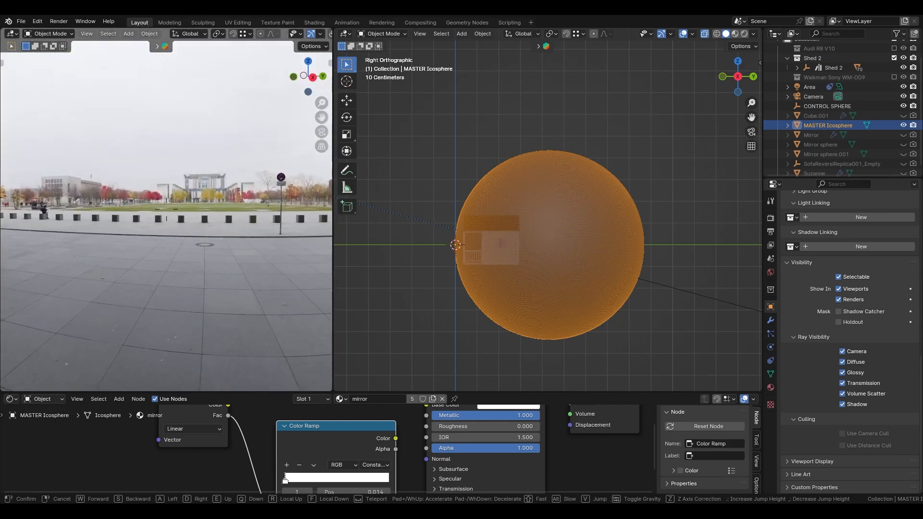
left_click(232, 266)
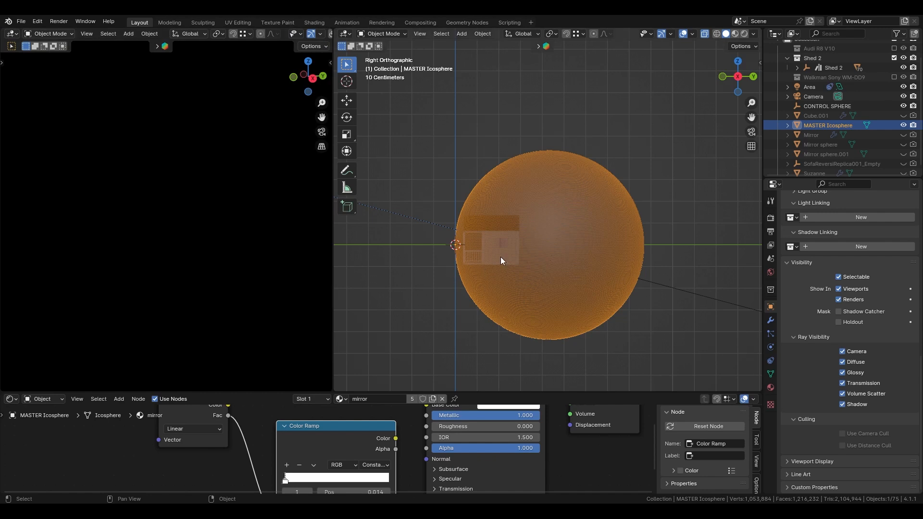
Move the rendered view back out of the mirror sphere to examine its whole exterior, and reselect the MASTER Icosphere
key("q")
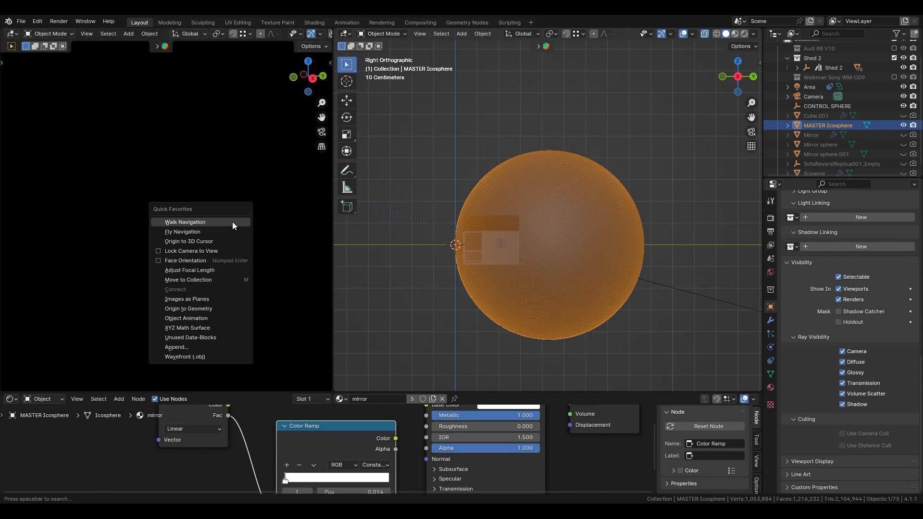
left_click(578, 106)
left_click(569, 201)
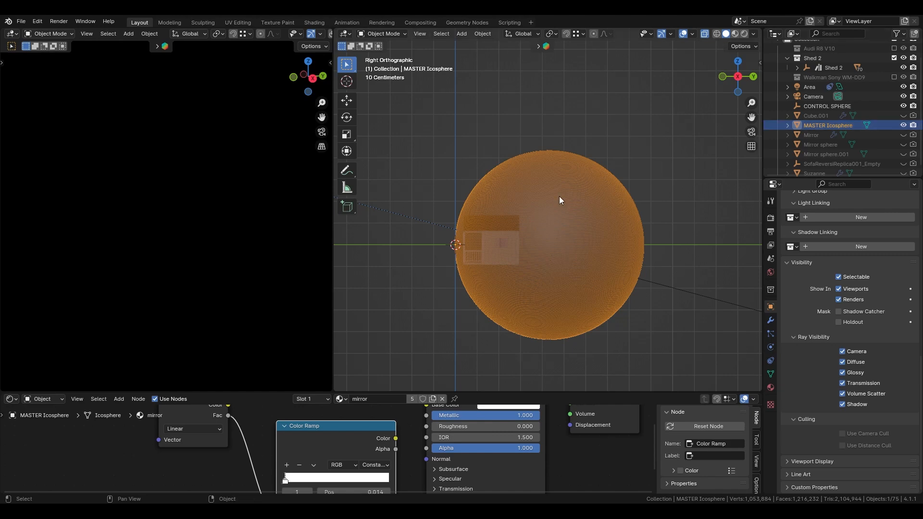
left_click(657, 212)
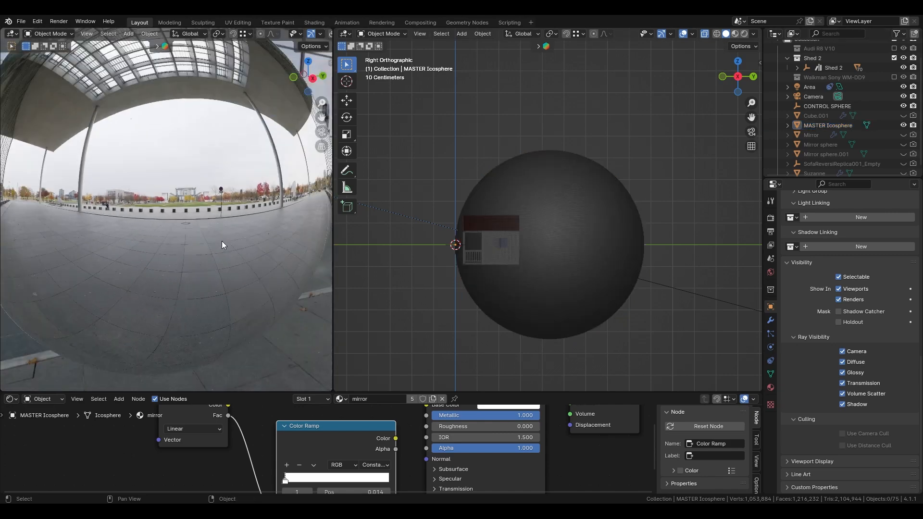
left_click(221, 241)
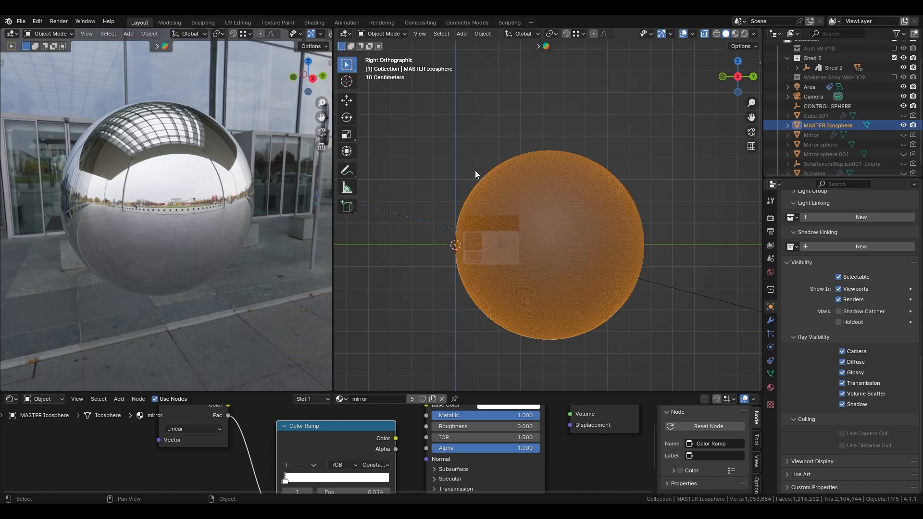
Deselect the MASTER Icosphere and add a new ico sphere mesh at the 3D cursor
scroll(599, 292, "up", 4)
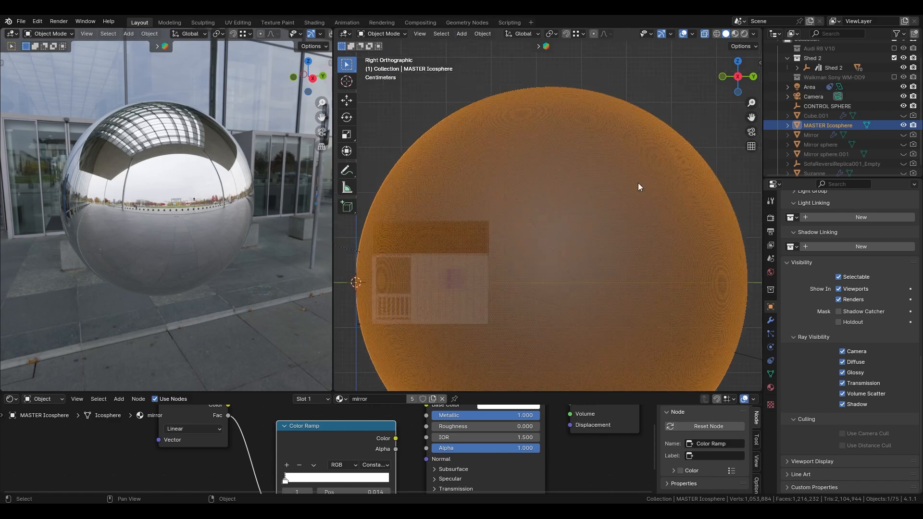
scroll(633, 231, "down", 5)
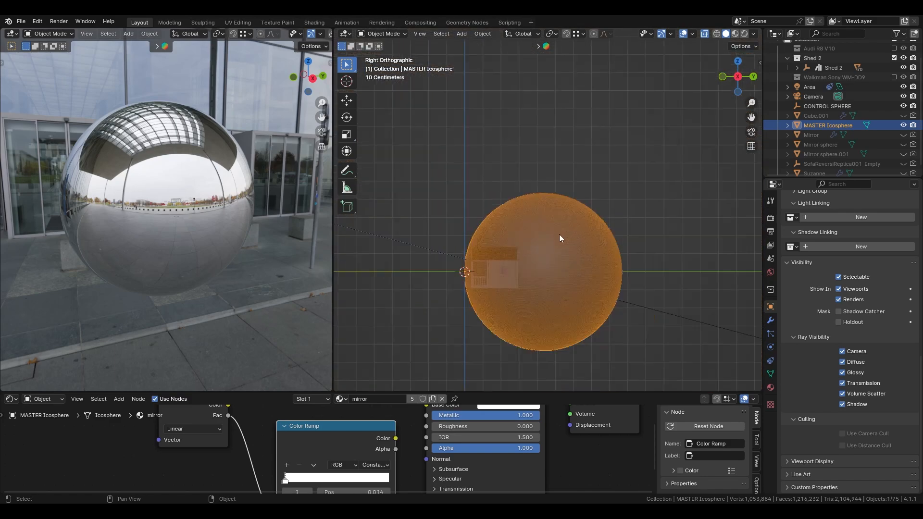
scroll(558, 235, "down", 4)
middle_click_drag(482, 283, 534, 266)
left_click(503, 297)
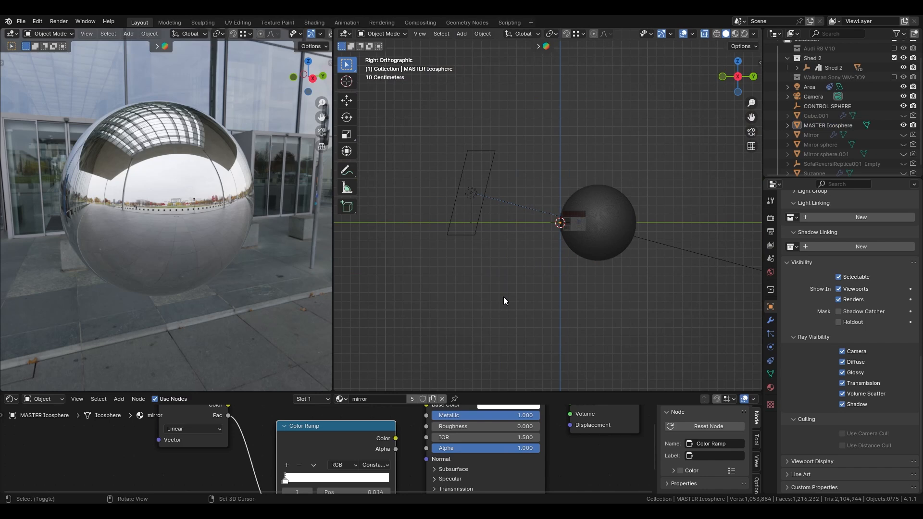
key("shift+a")
type("ico")
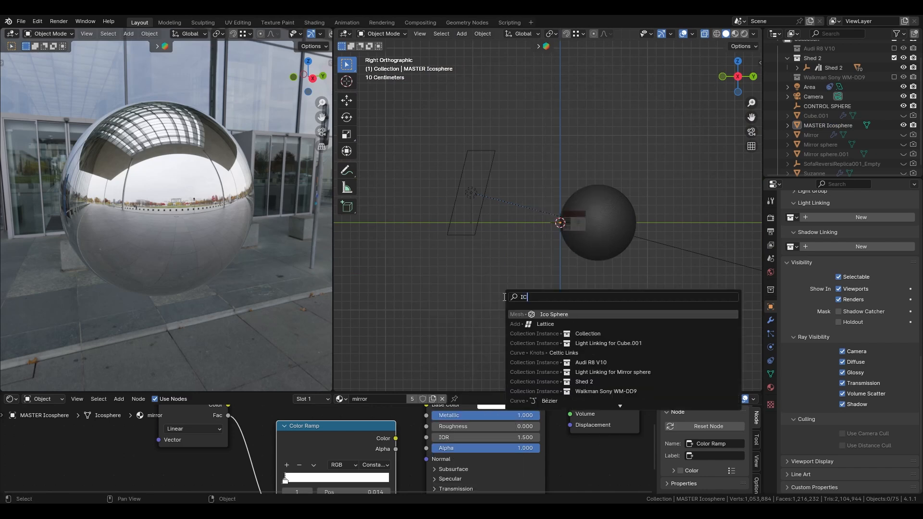
key("Return")
scroll(503, 296, "down", 3)
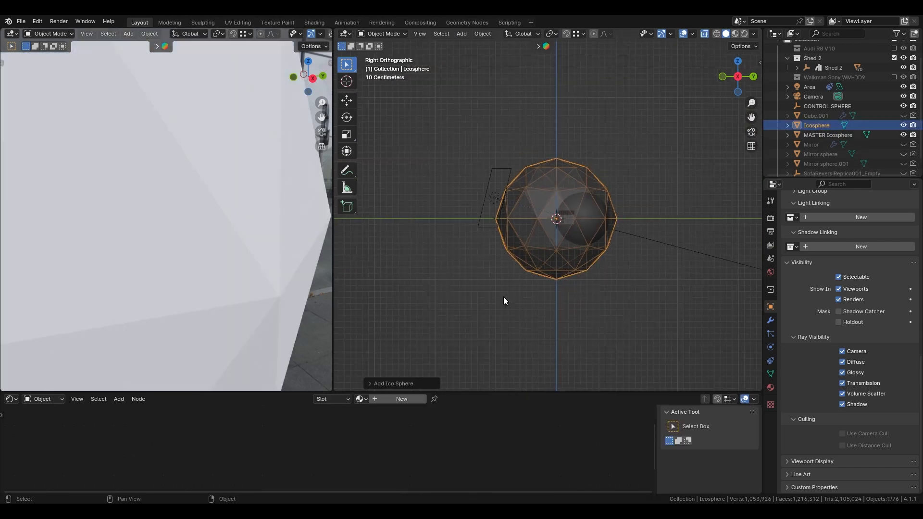
Try a level 3 subdivision on the newly added ico sphere
scroll(549, 244, "up", 4)
scroll(549, 244, "down", 4)
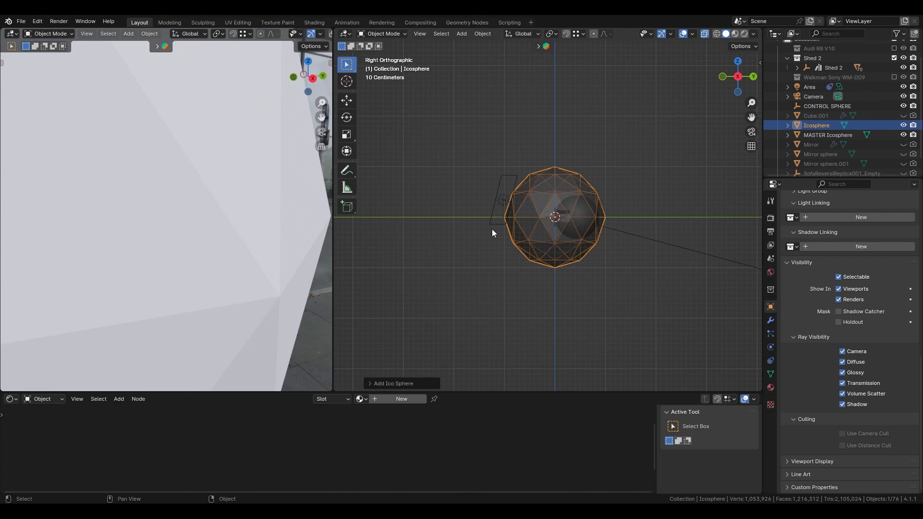
left_click(380, 383)
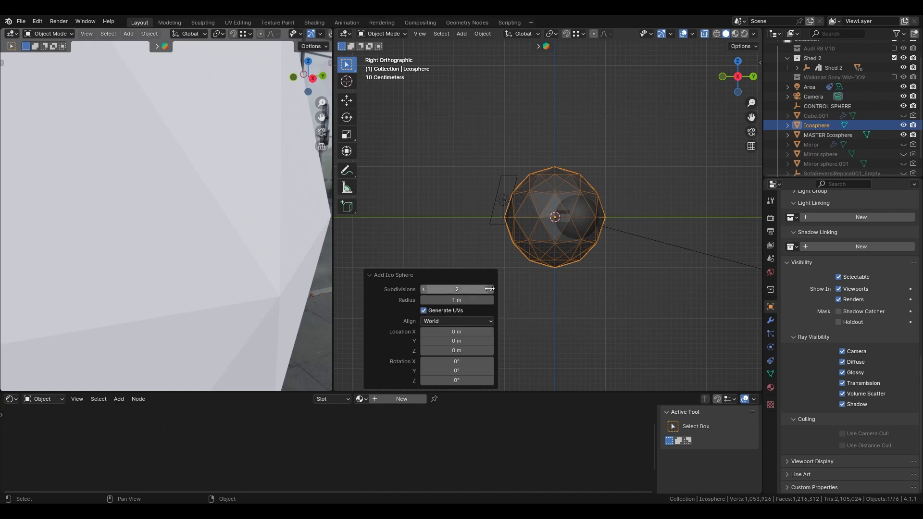
left_click(538, 272)
left_click(563, 262)
scroll(564, 301, "up", 3)
scroll(564, 301, "up", 2)
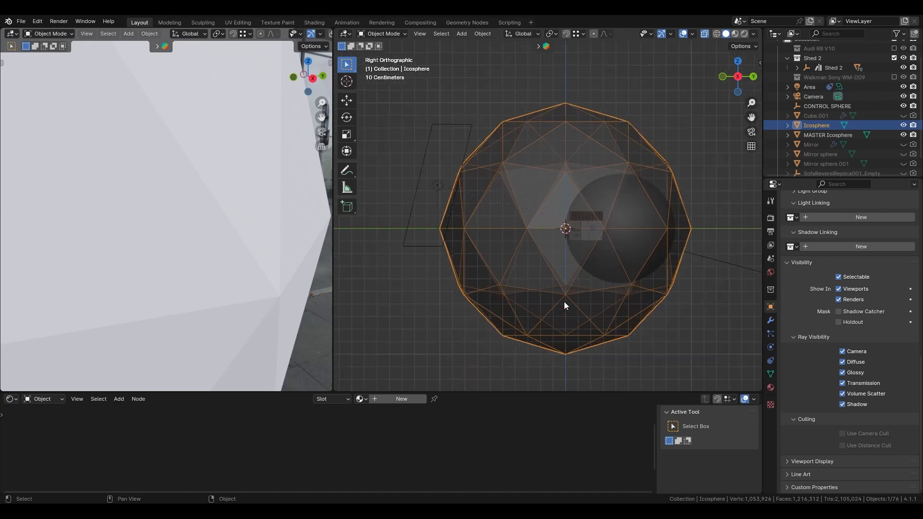
key("ctrl+3")
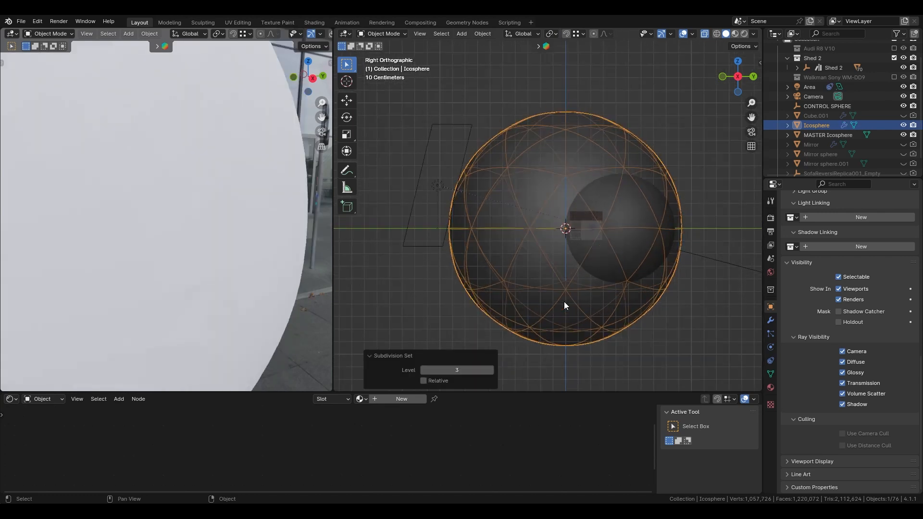
Delete the subdivided ico sphere and add a fresh ico sphere mesh at the 3D cursor
key("Delete")
key("shift+a")
type("oc")
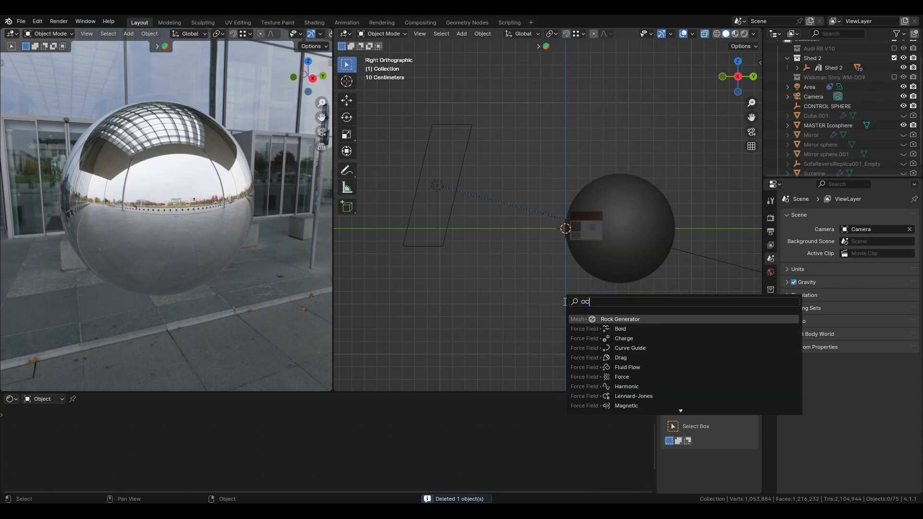
key("BackSpace")
key("BackSpace")
type("ico")
key("Return")
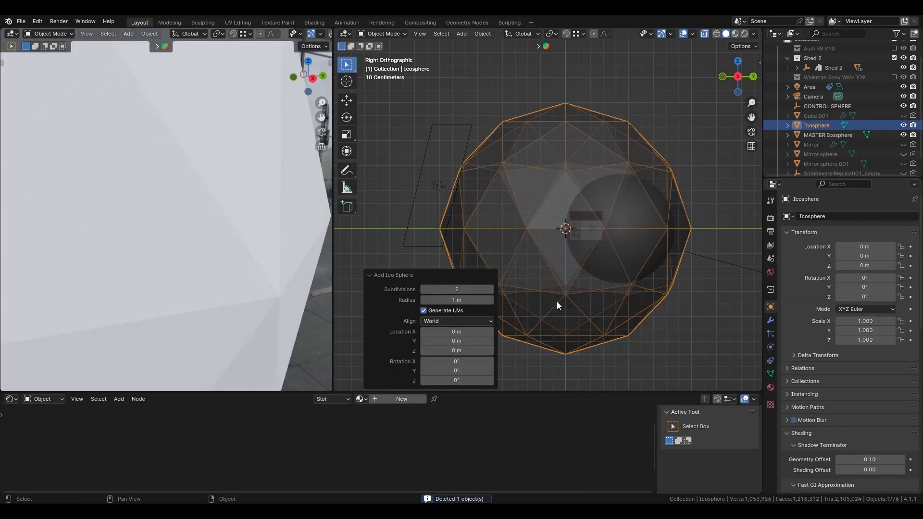
Raise the fresh ico sphere's subdivisions in stages from 3 up to 7
left_click(470, 288)
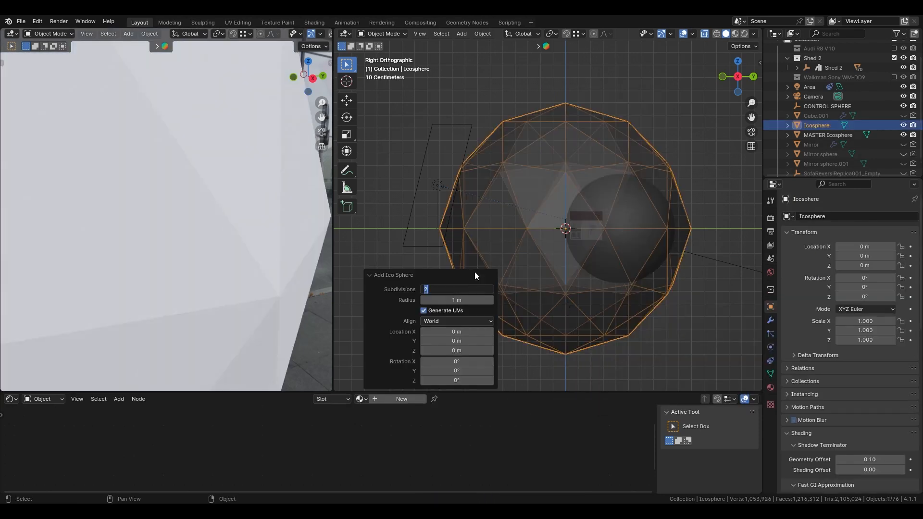
type("3")
key("Return")
left_click(490, 289)
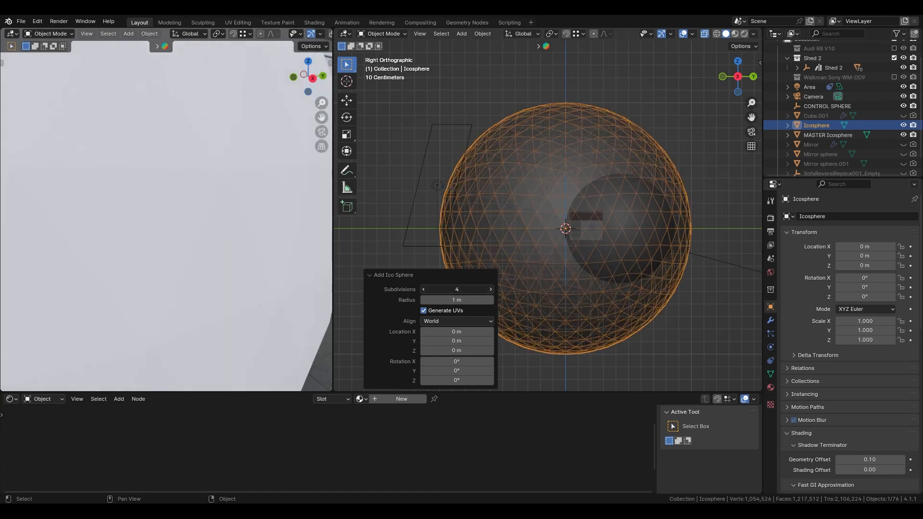
left_click(490, 289)
left_click(490, 289)
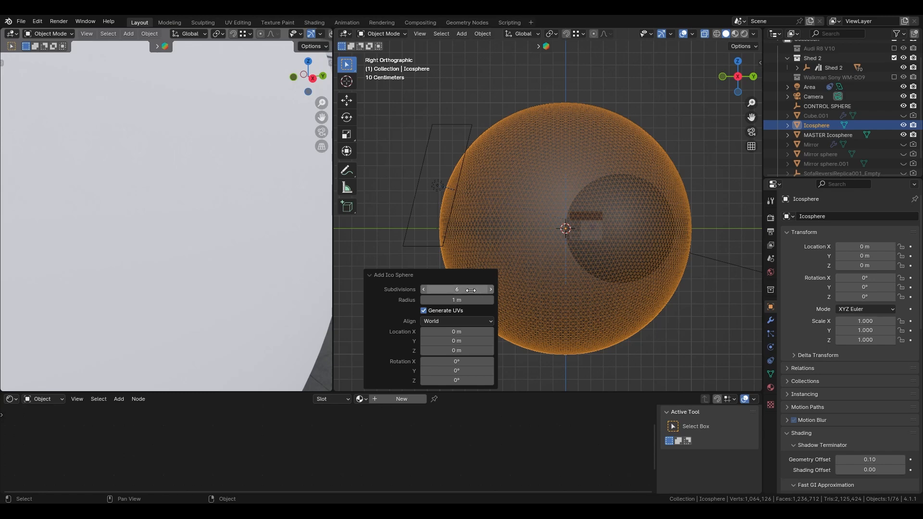
left_click(472, 289)
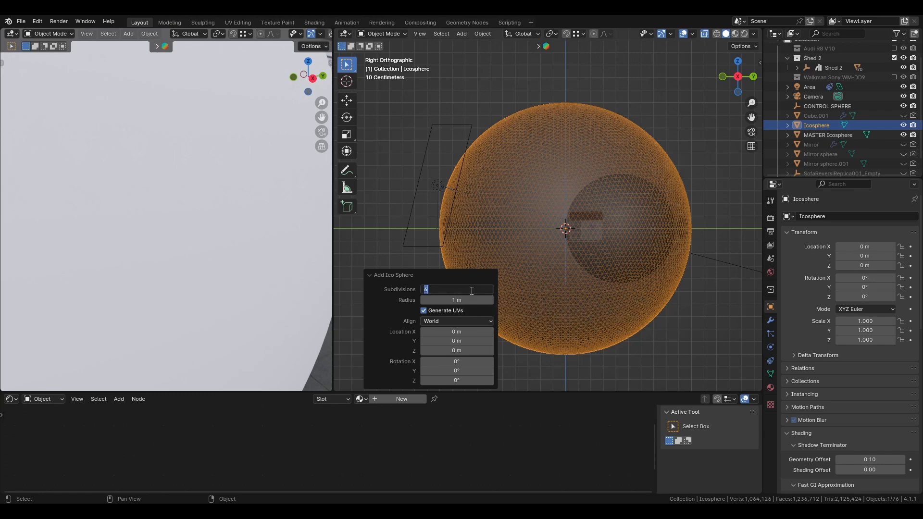
type("7")
key("Return")
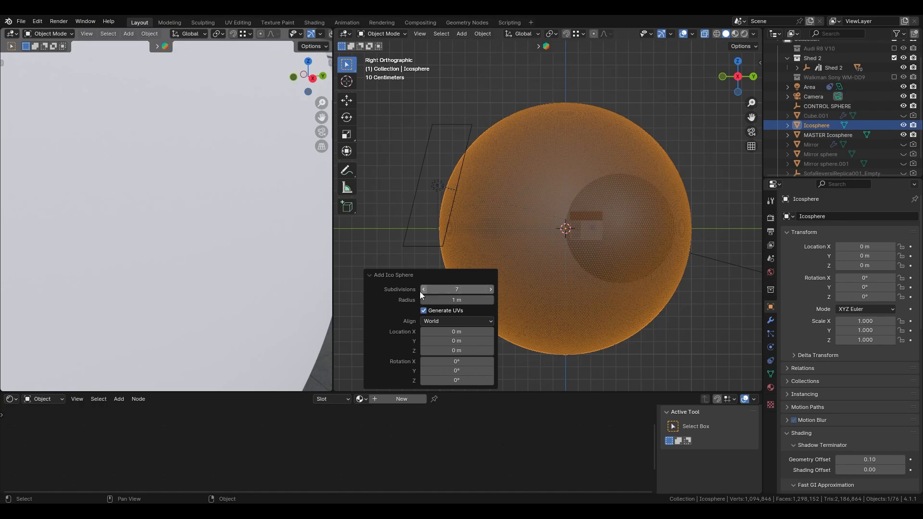
left_click(378, 276)
Delete the dense test ico sphere after a close look at its mesh, and select the MASTER Icosphere
scroll(490, 257, "up", 5)
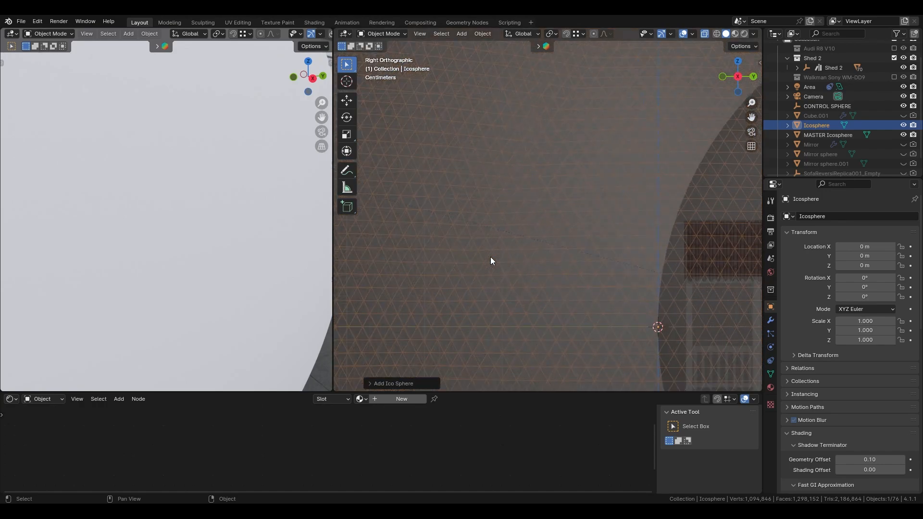
scroll(490, 256, "down", 4)
scroll(595, 240, "up", 1)
middle_click_drag(597, 242, 520, 158, "shift")
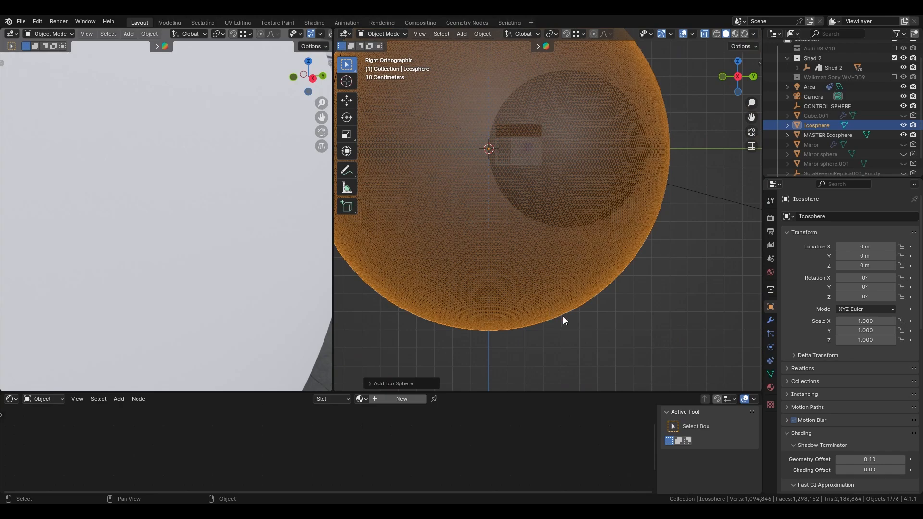
key("Delete")
left_click(567, 219)
Examine the MASTER Icosphere's wireframe density up close, along its edge and as a whole from an angled view
scroll(567, 220, "up", 5)
scroll(567, 219, "up", 11)
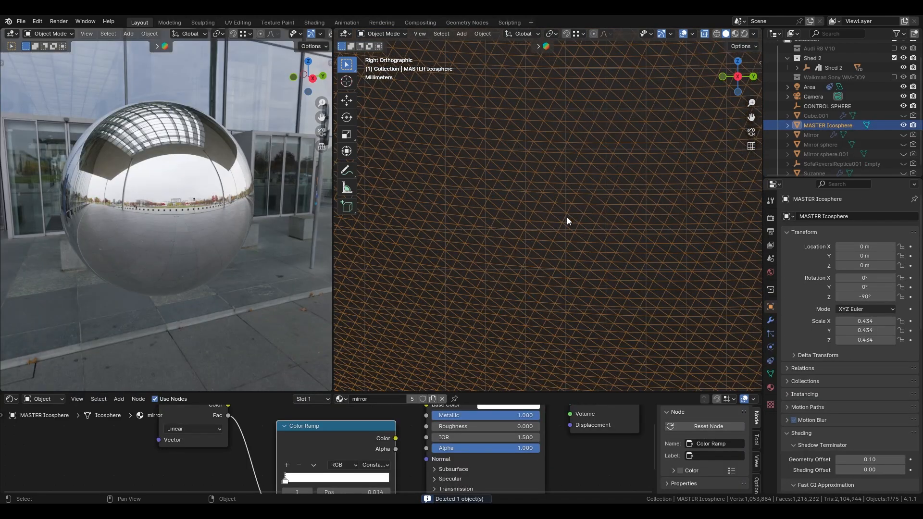
middle_click_drag(566, 218, 475, 211, "shift")
scroll(445, 211, "down", 6)
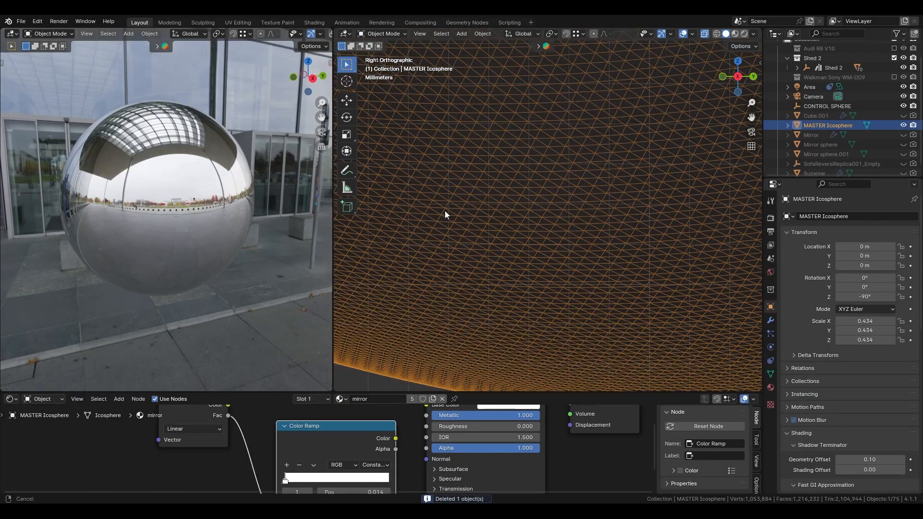
scroll(568, 253, "down", 5)
middle_click_drag(581, 149, 599, 307, "shift")
middle_click_drag(562, 77, 600, 305, "shift")
scroll(593, 187, "down", 8)
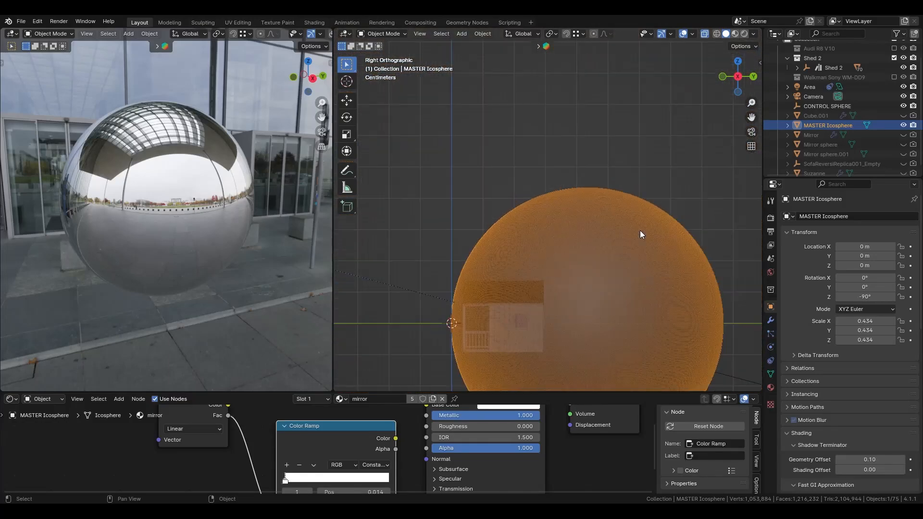
middle_click_drag(639, 230, 613, 284)
scroll(613, 250, "up", 6)
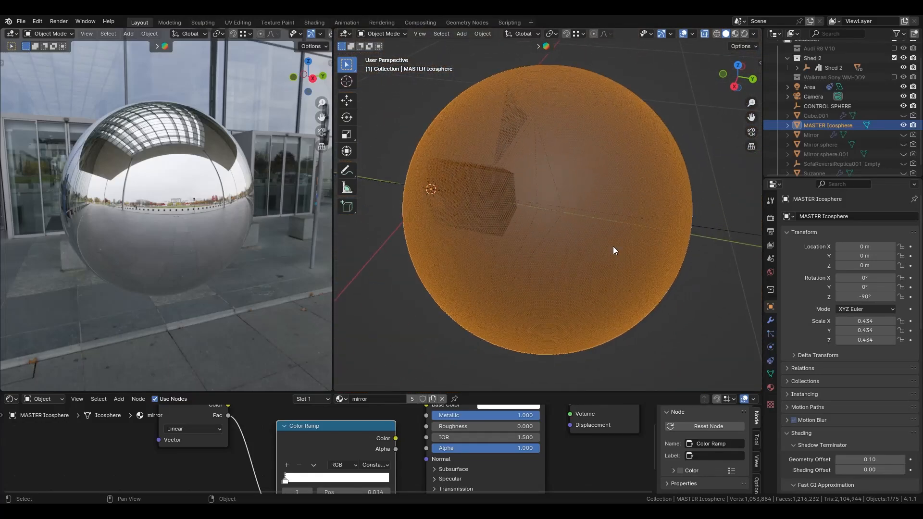
middle_click_drag(618, 252, 678, 236)
scroll(676, 232, "down", 6)
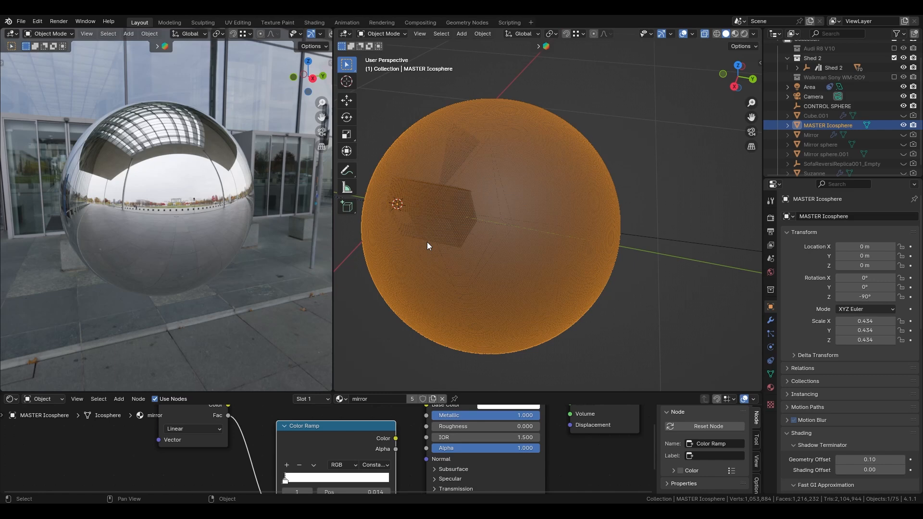
Apply smooth shading to the MASTER Icosphere and look closely at its reflection in the rendered view
left_click(427, 243)
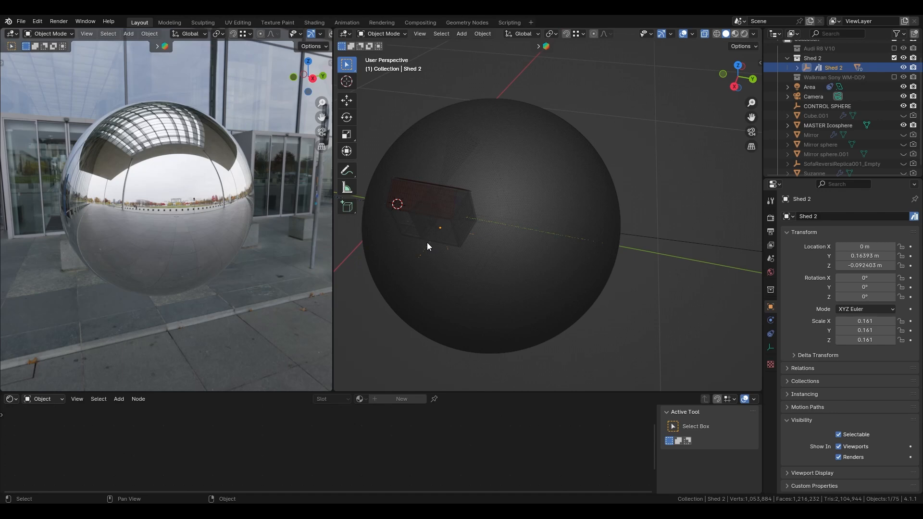
left_click(525, 236)
scroll(525, 237, "down", 2)
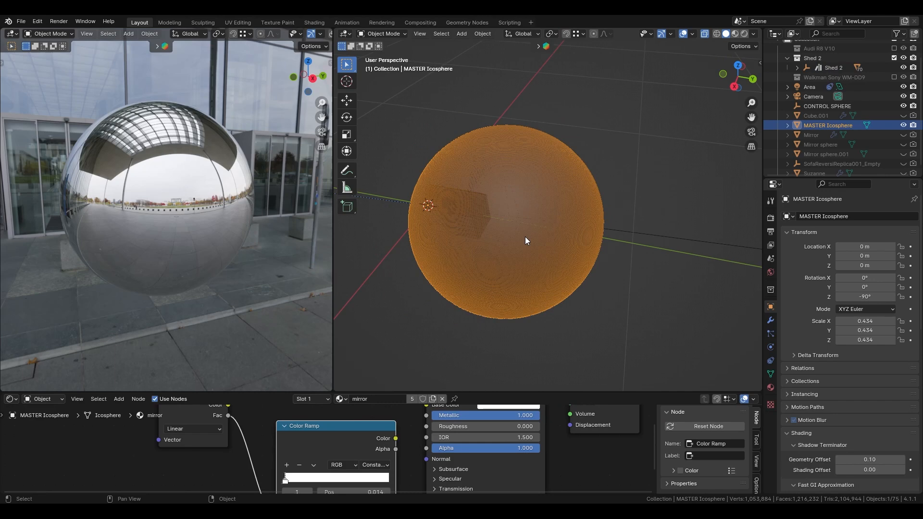
right_click(549, 249)
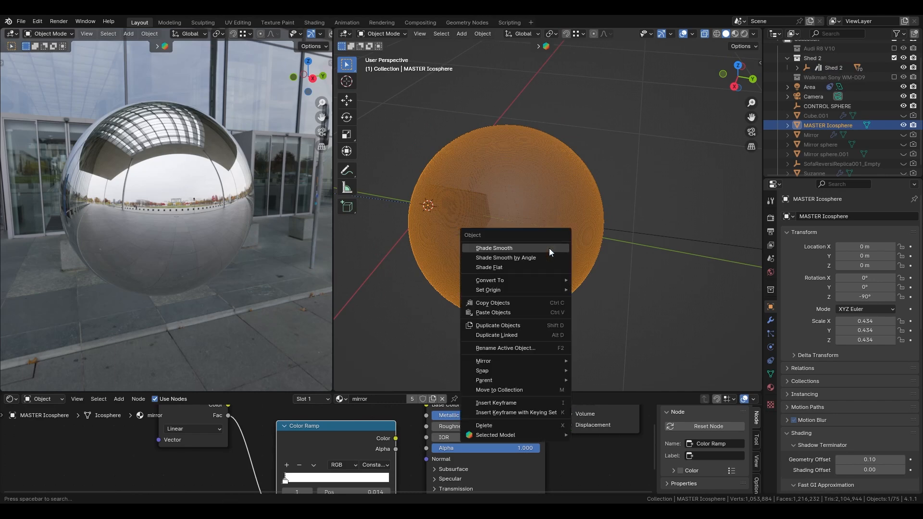
left_click(494, 248)
scroll(142, 204, "up", 6)
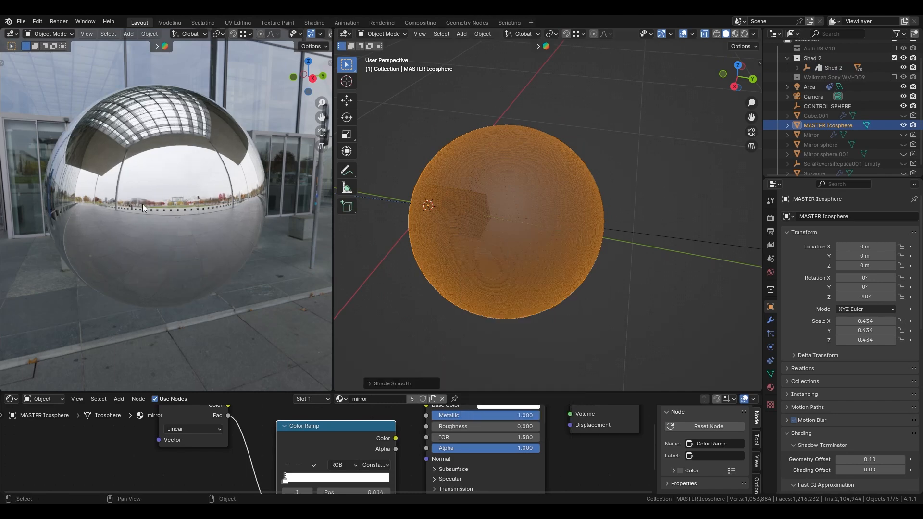
Switch the MASTER Icosphere to flat shading to compare its reflection
right_click(477, 240)
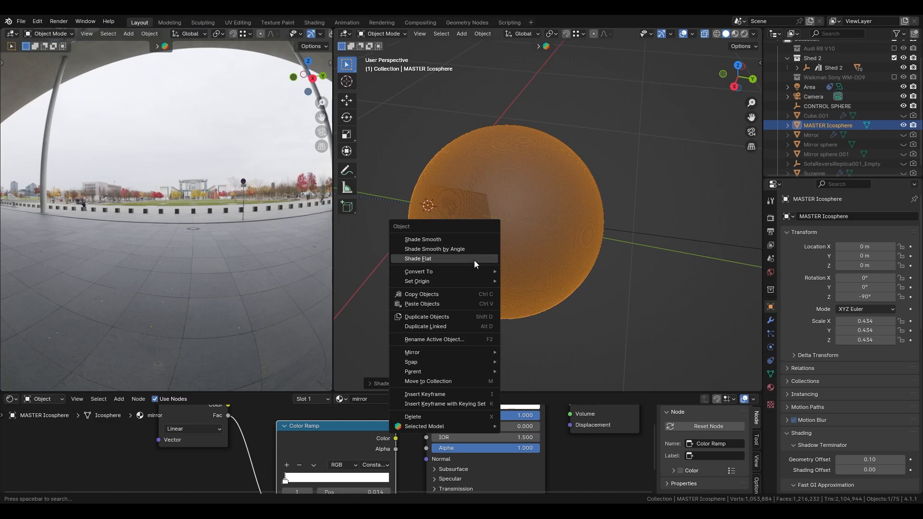
left_click(474, 259)
scroll(224, 241, "up", 2)
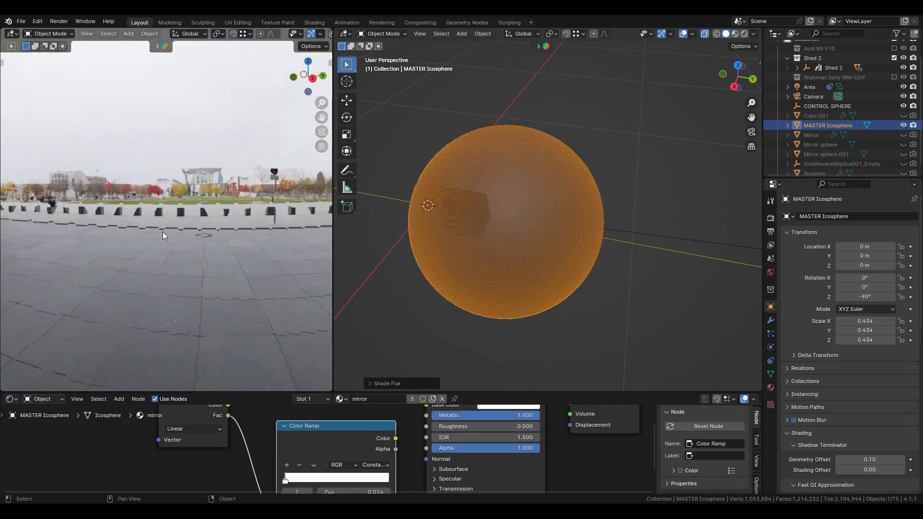
Examine the flat-shaded reflection around the canopy columns and restore smooth shading on the MASTER Icosphere
middle_click_drag(162, 232, 249, 207)
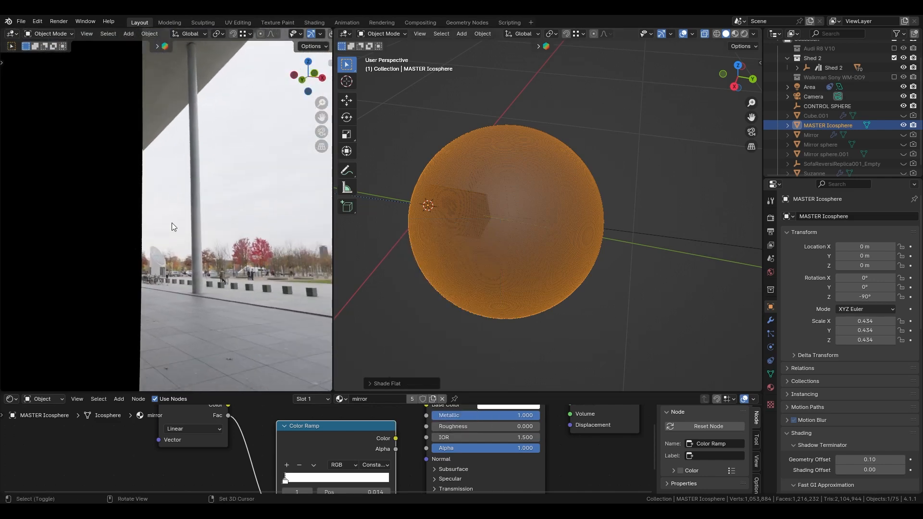
middle_click_drag(171, 223, 124, 227)
right_click(163, 232)
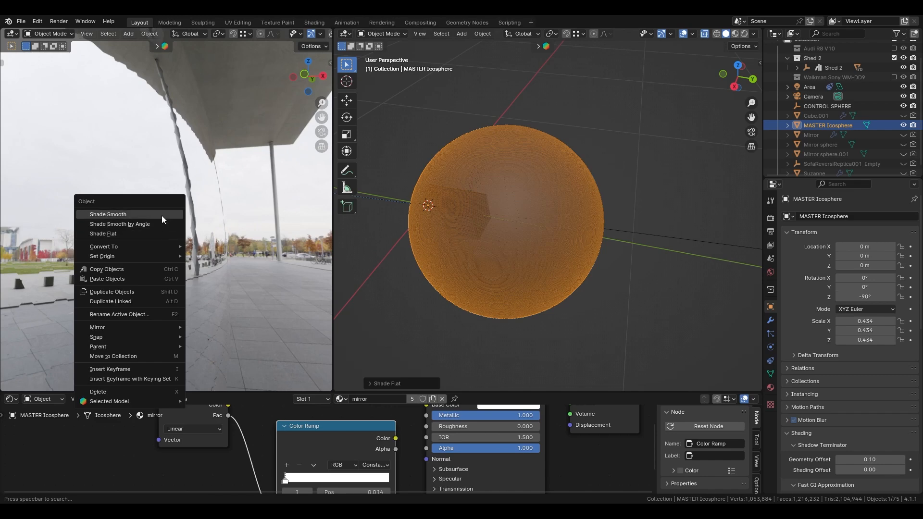
left_click(161, 215)
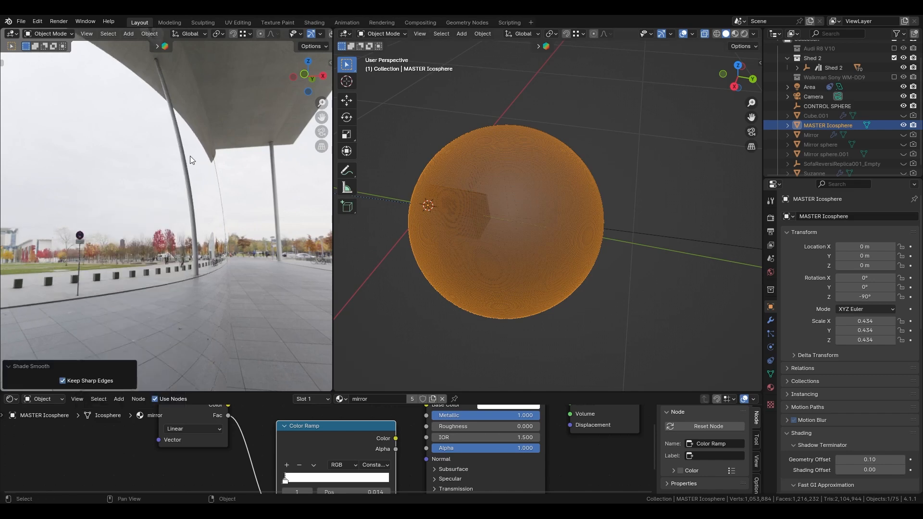
Move the rendered view into and out of the smooth mirror sphere with Walk Navigation to examine its reflections
key("q")
left_click(252, 200)
key("w")
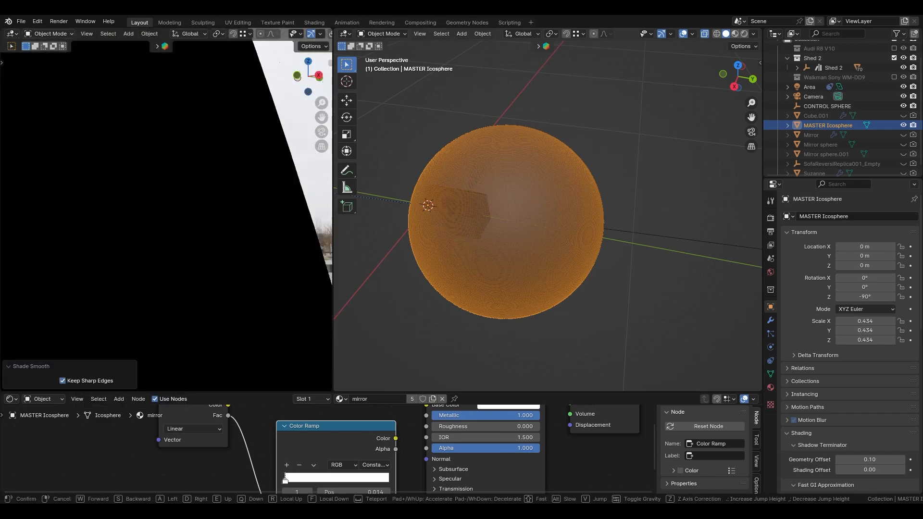
key("s")
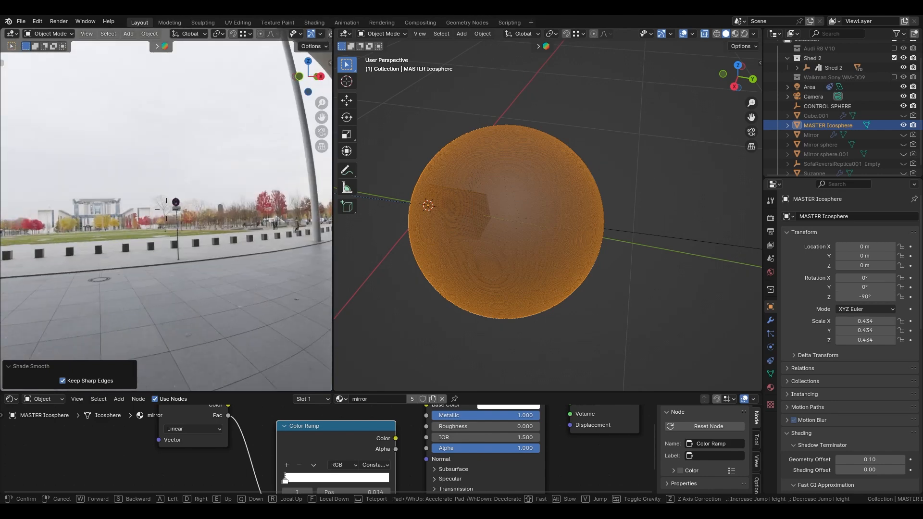
key("w")
key("s")
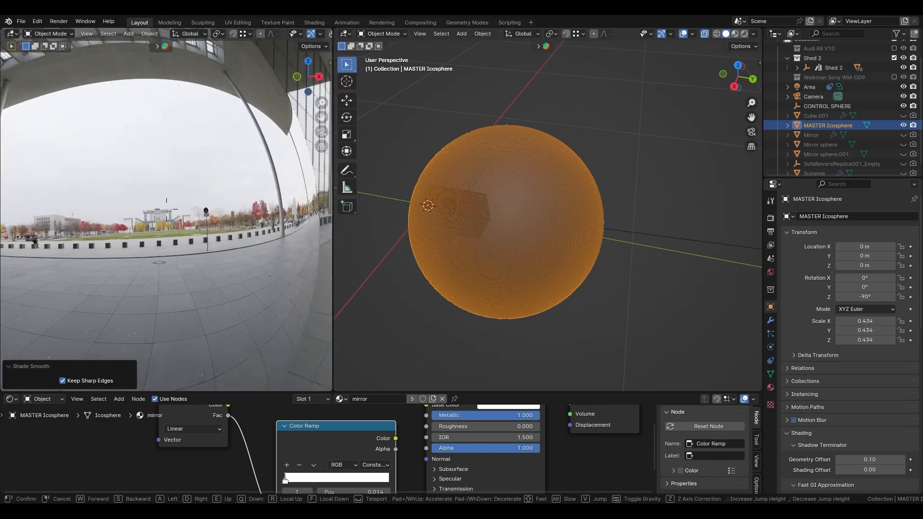
key("w")
left_click(166, 209)
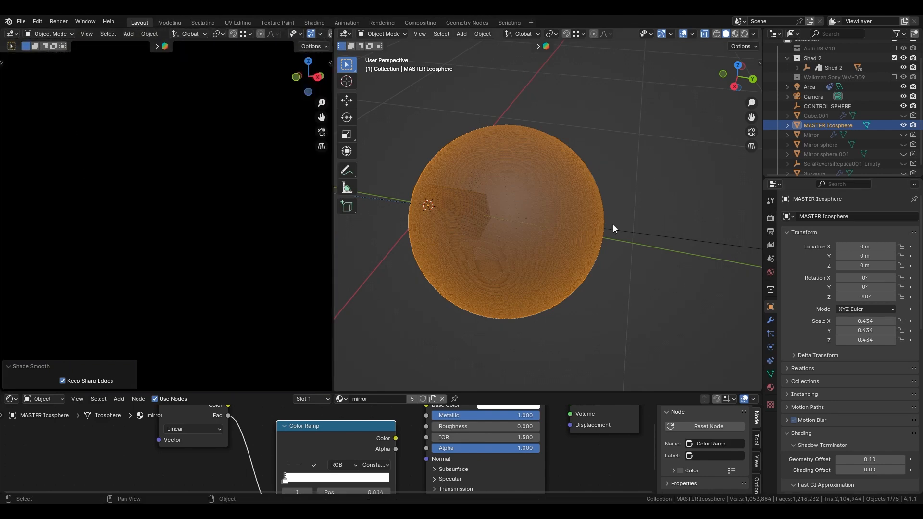
left_click(657, 251)
left_click(661, 256)
key("ctrl+z")
key("ctrl+z")
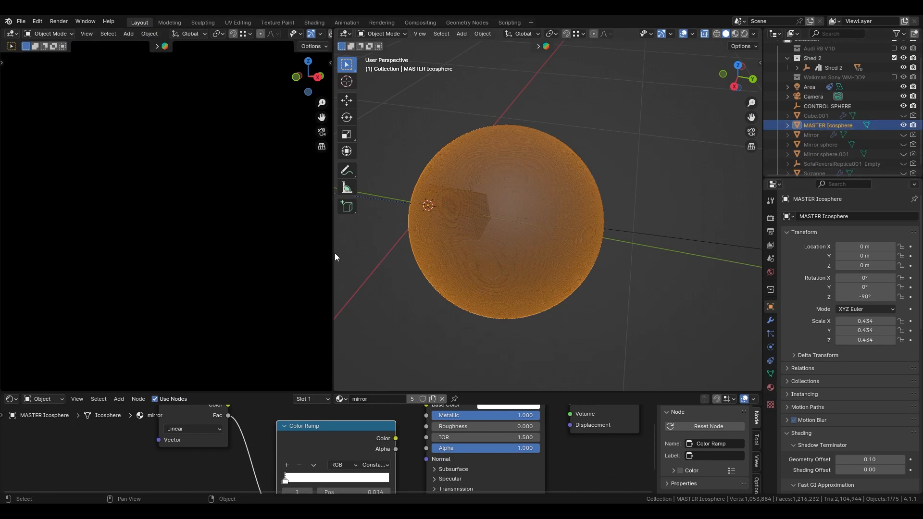
Widen the rendered viewport and collapse the MASTER Icosphere's Shading settings to reach its Visibility options
left_click_drag(334, 253, 378, 253)
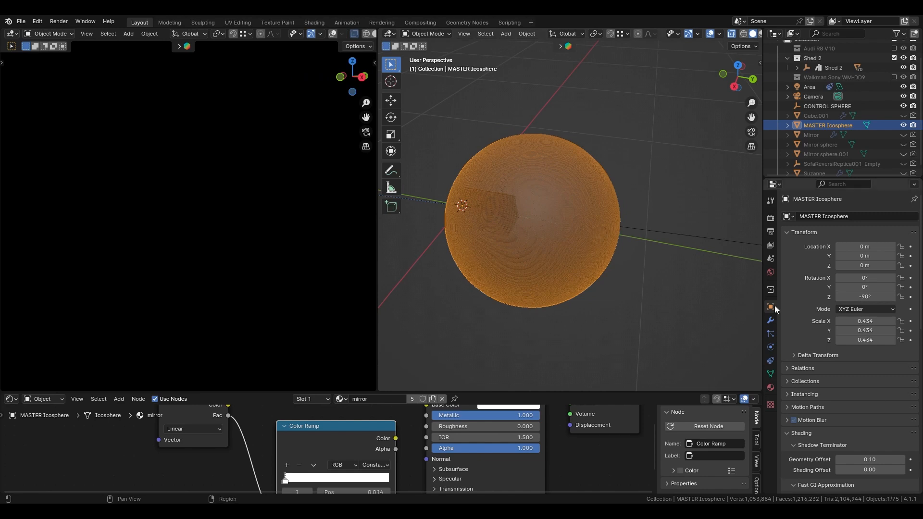
scroll(817, 442, "down", 10)
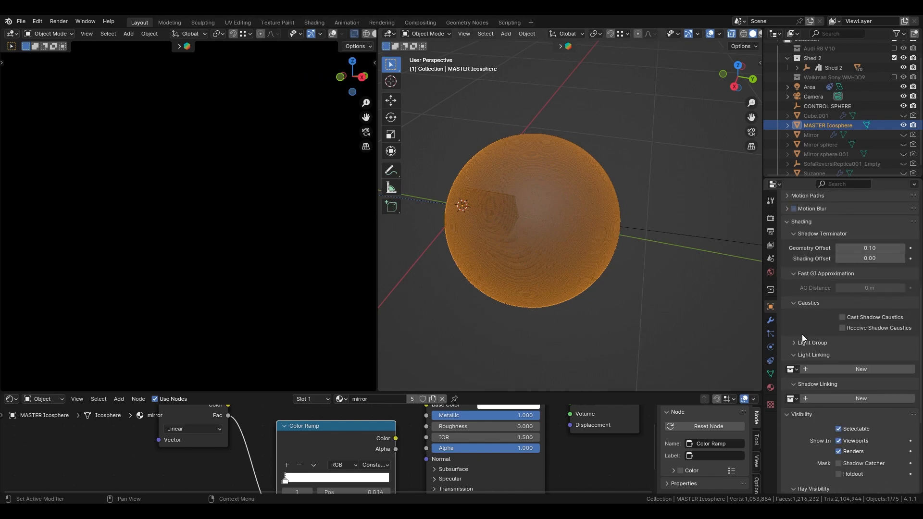
left_click(797, 223)
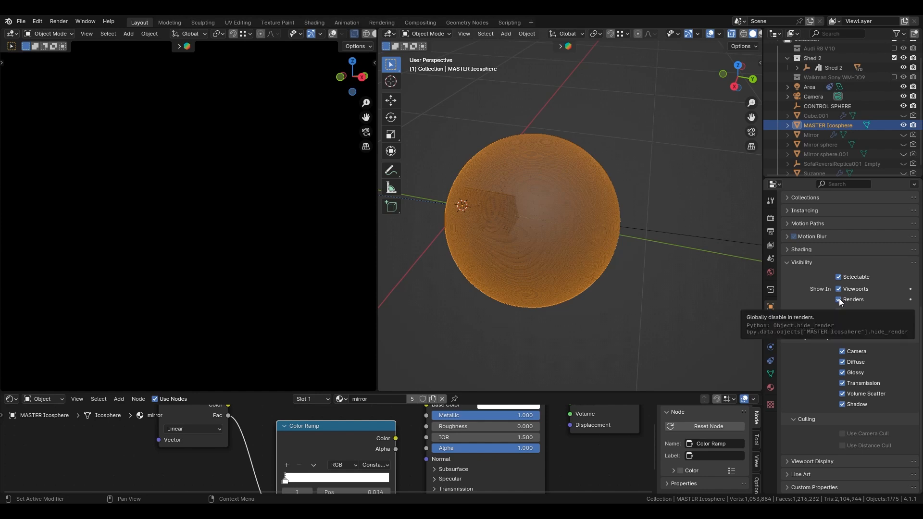
Disable Shadow in the MASTER Icosphere's Ray Visibility settings
scroll(838, 299, "up", 4)
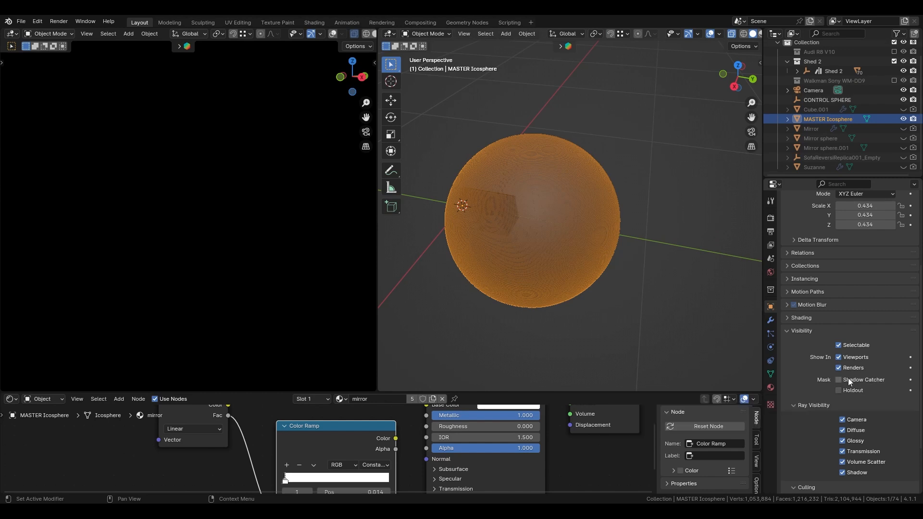
left_click(801, 331)
scroll(801, 399, "up", 5)
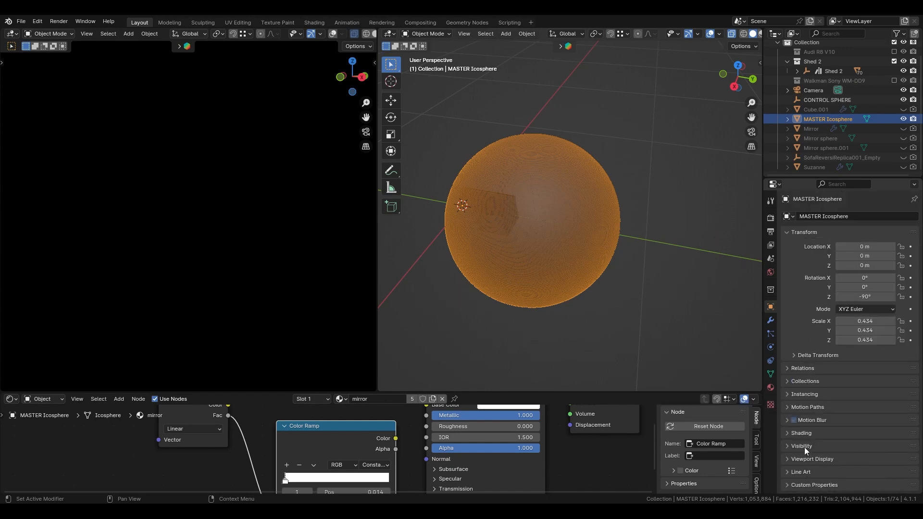
left_click(801, 446)
scroll(803, 447, "down", 5)
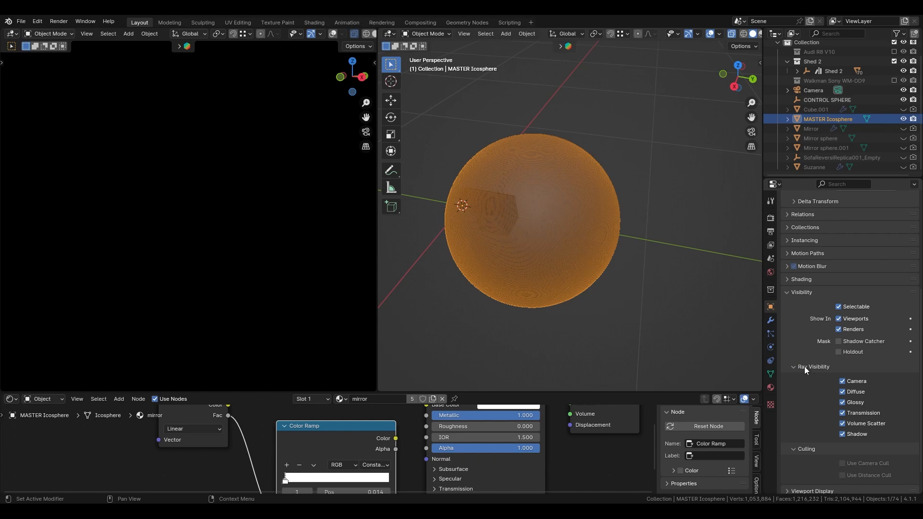
left_click(843, 433)
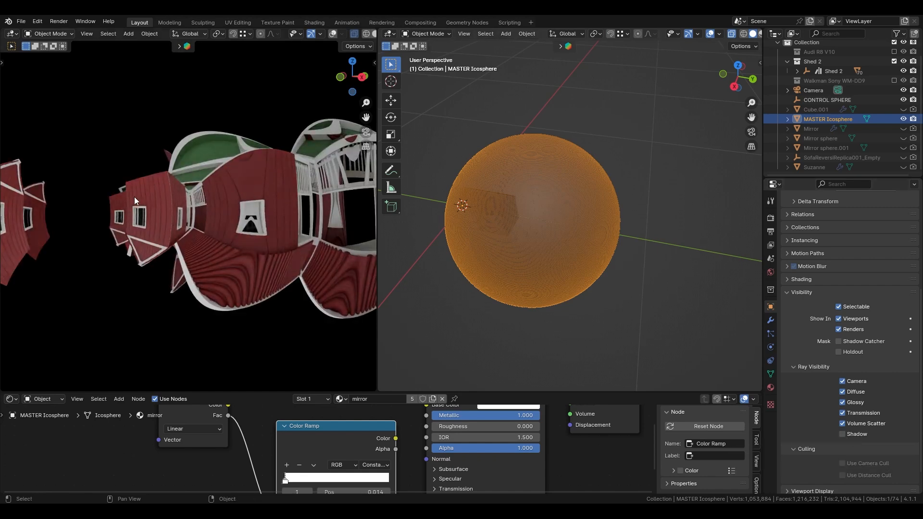
Move the rendered view around the distorted shed with Walk Navigation to examine its repeated reflections
key("q")
left_click(166, 251)
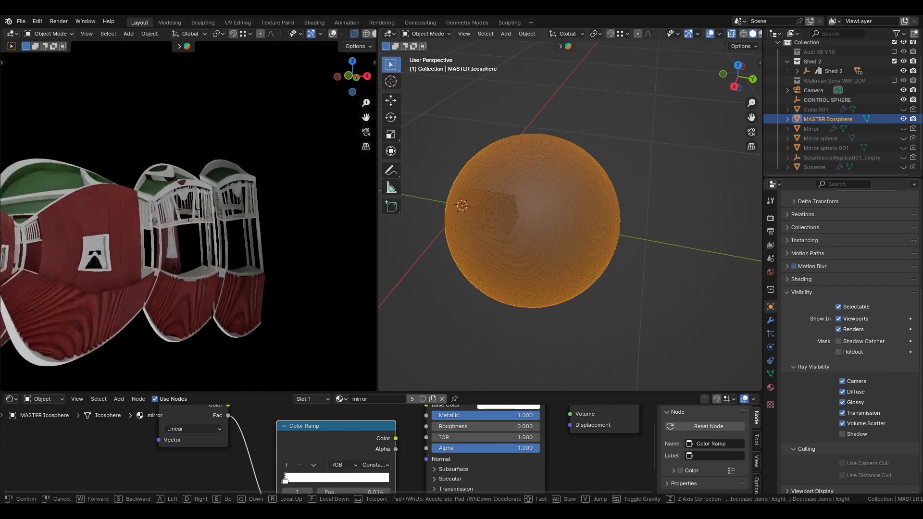
left_click(165, 252)
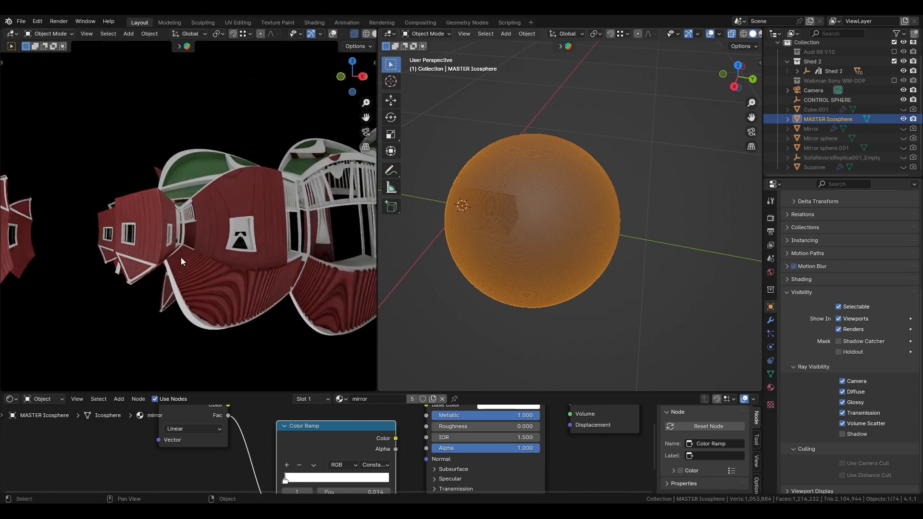
key("q")
left_click(181, 258)
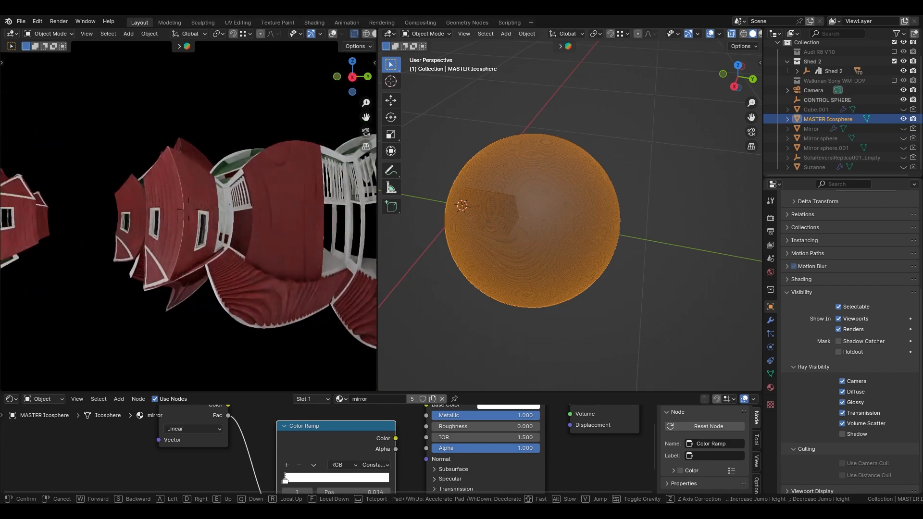
left_click(182, 258)
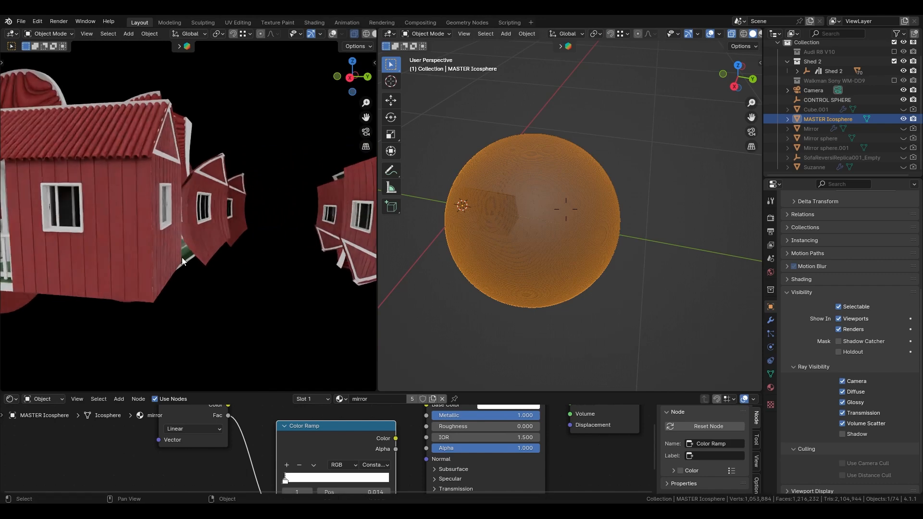
Apply the Full Global Illumination preset to the Light Paths render settings
left_click(771, 218)
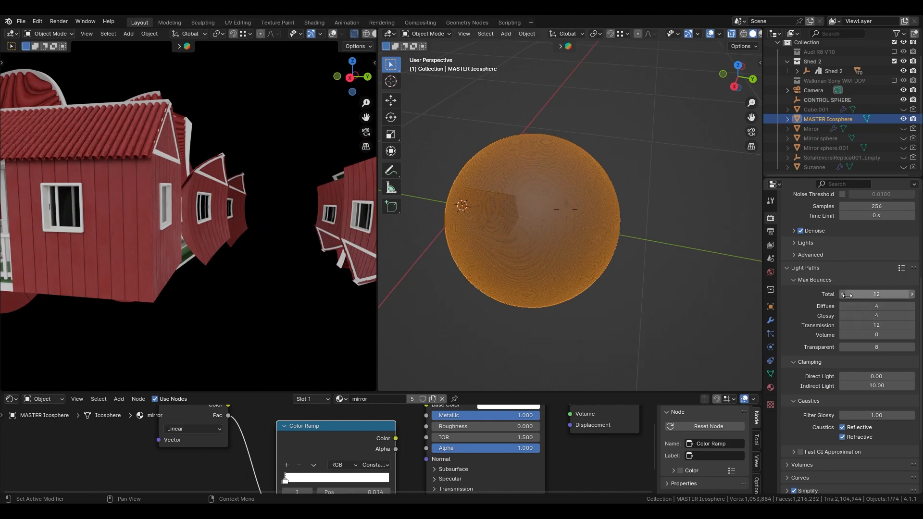
left_click(898, 270)
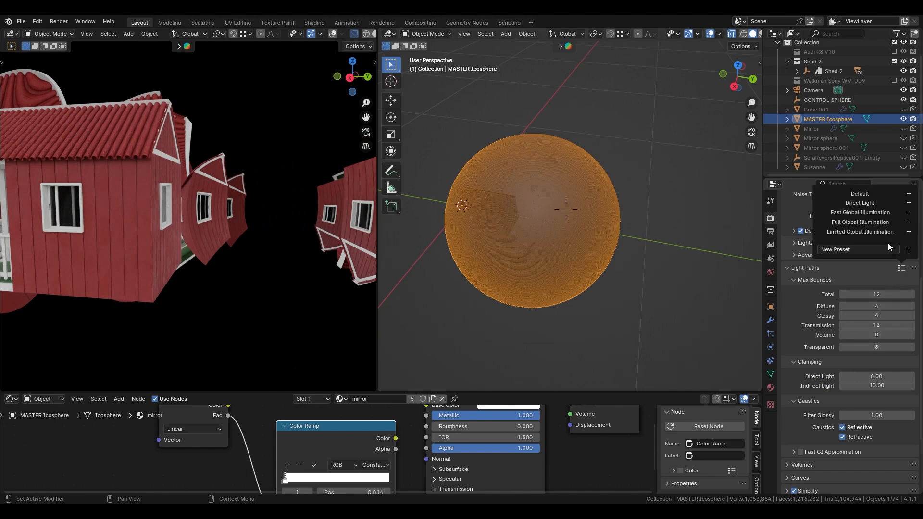
left_click(873, 220)
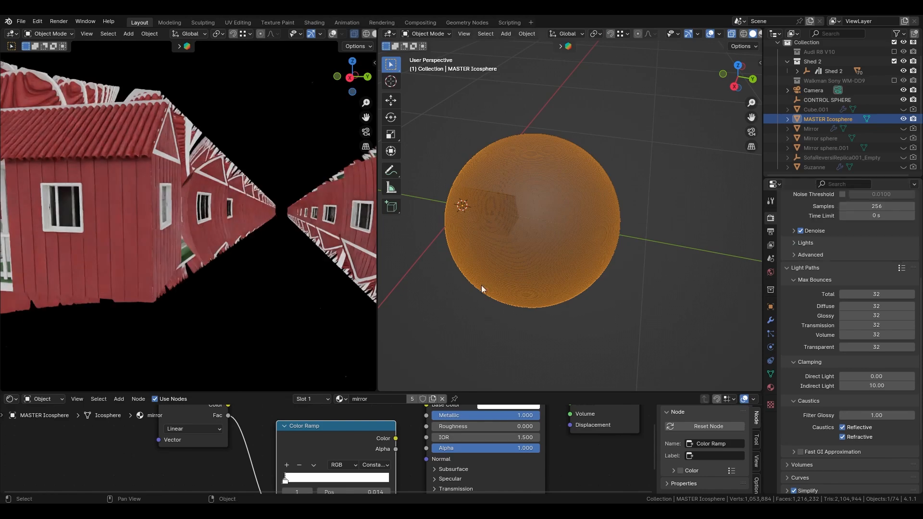
Walk the rendered view toward the shed's gable and porch to examine the reflections at the higher bounce count
key("shift+grave")
key("w")
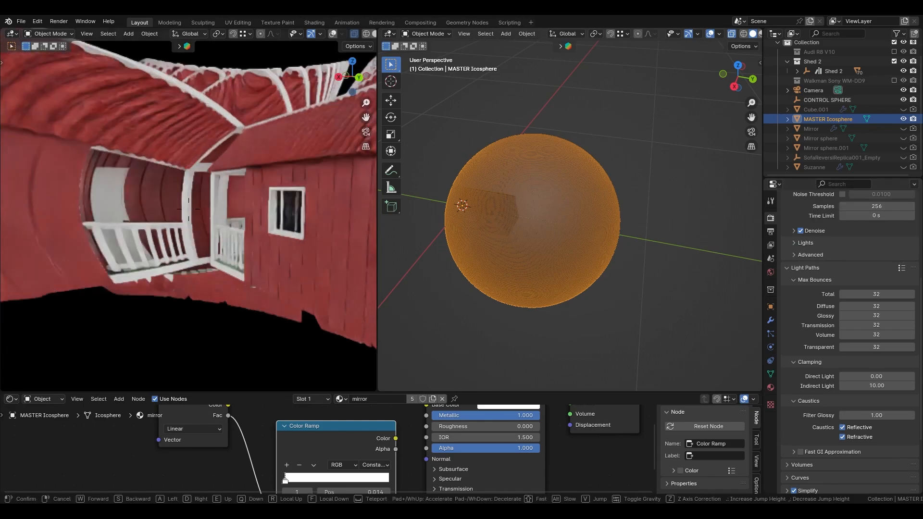
key("w")
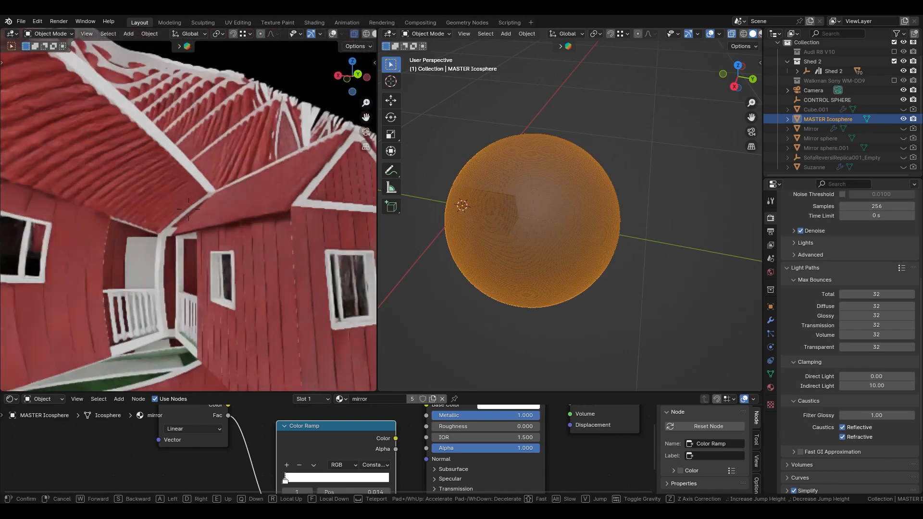
key("w")
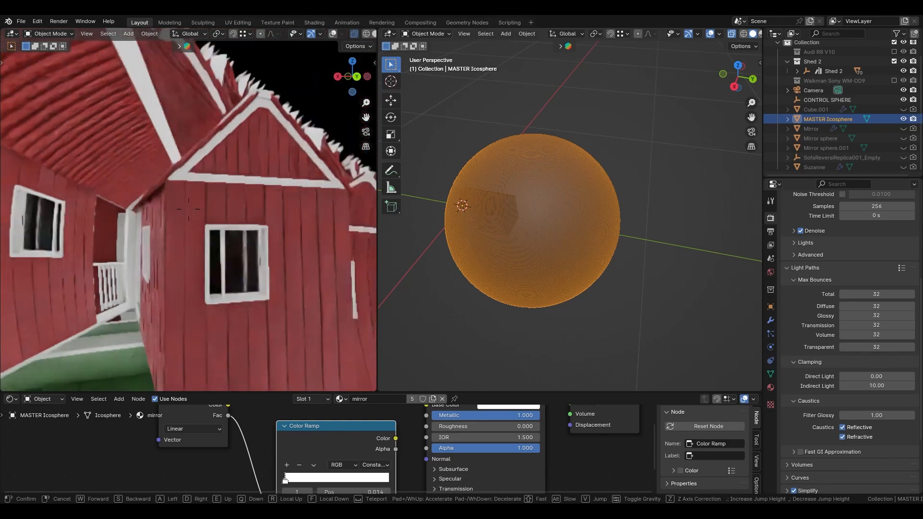
left_click(231, 198)
Select the shed's end wall panel and its roof, temporarily showing overlays to compare the real shed with its reflections
left_click(231, 248)
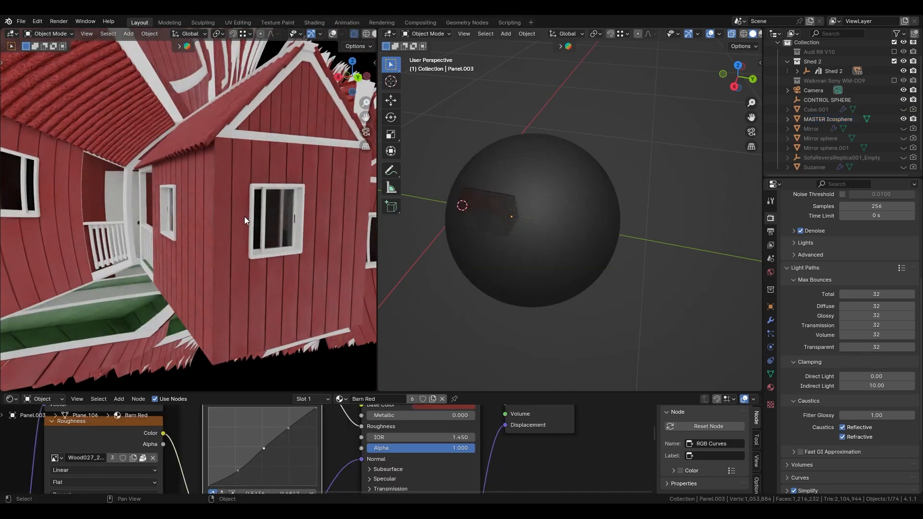
key("shift+alt+z")
left_click(209, 127)
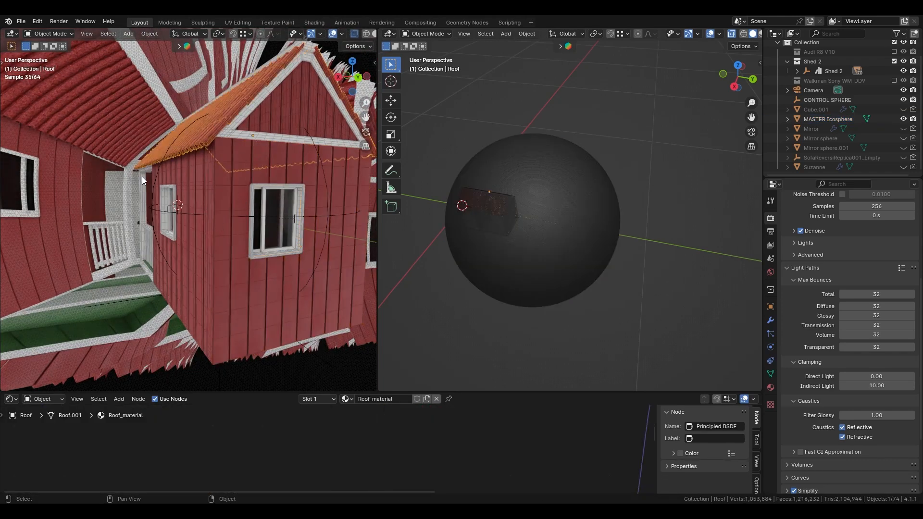
scroll(534, 234, "up", 5)
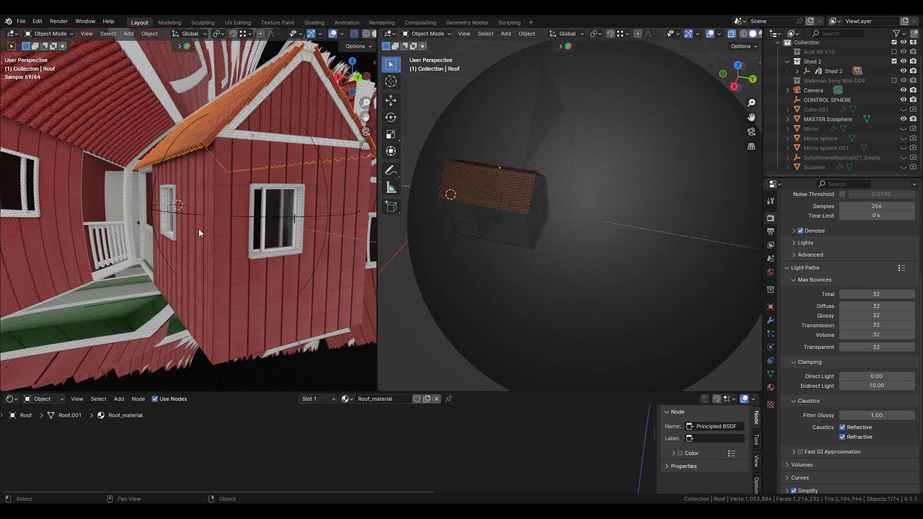
key("shift+alt+z")
Walk the rendered view around the shed's roof and windows, and reselect its end wall panel
key("q")
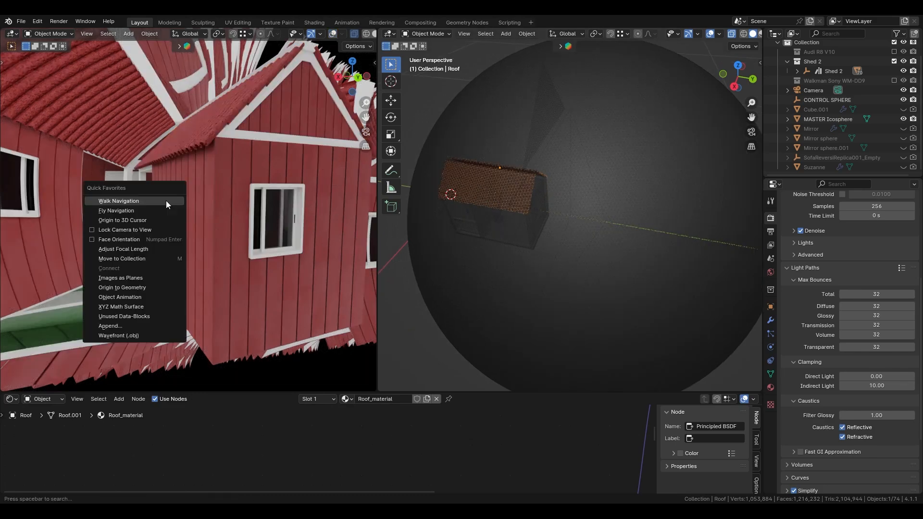
left_click(166, 200)
key("w")
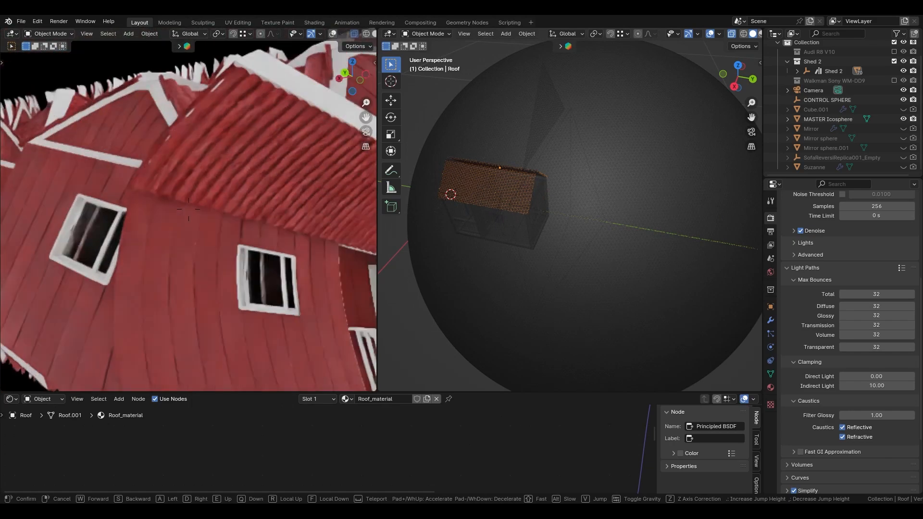
left_click(227, 236)
left_click(230, 235)
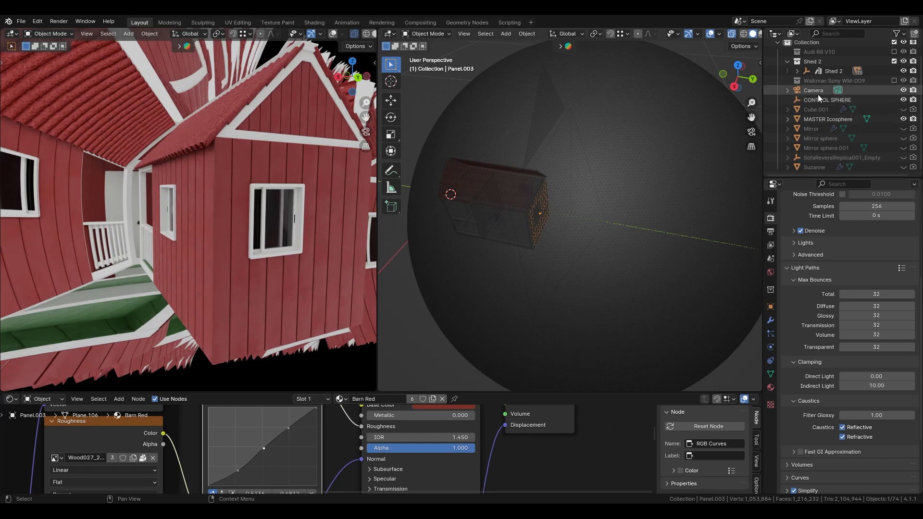
Disable Glossy in the MASTER Icosphere's Ray Visibility settings
left_click(820, 120)
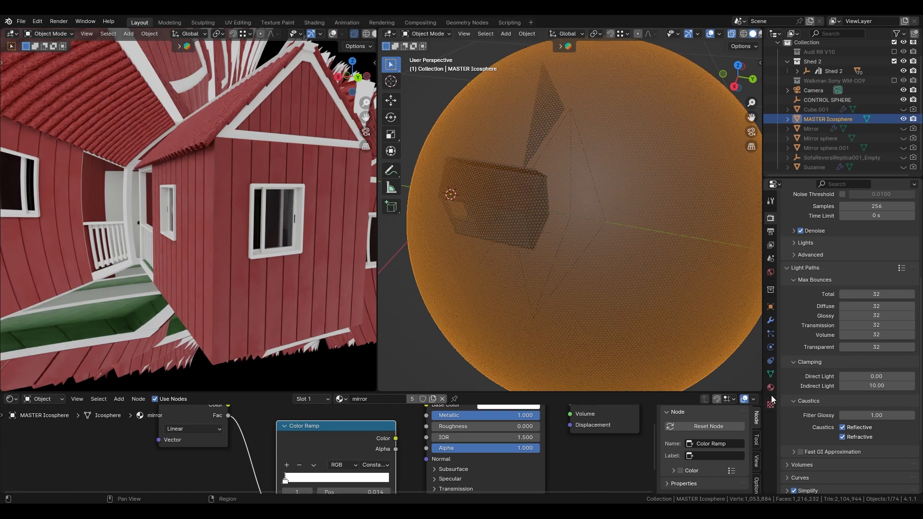
left_click(770, 307)
scroll(812, 365, "down", 2)
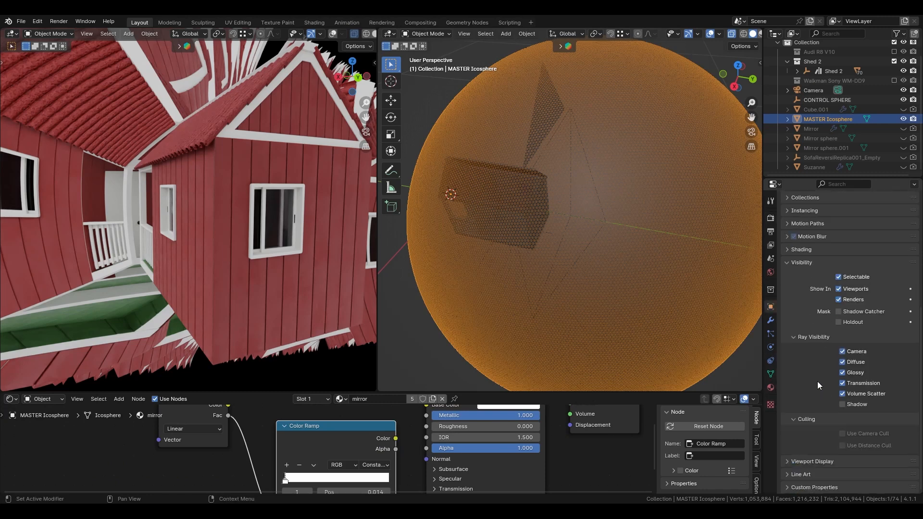
left_click(842, 373)
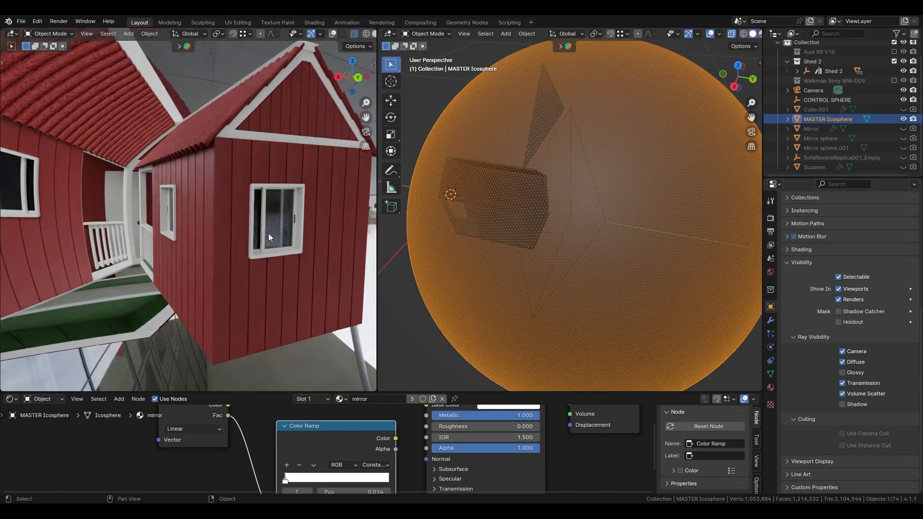
Examine the shed's walls, roof, underside and window glass from several positions in the rendered view with Walk Navigation
key("q")
left_click(243, 234)
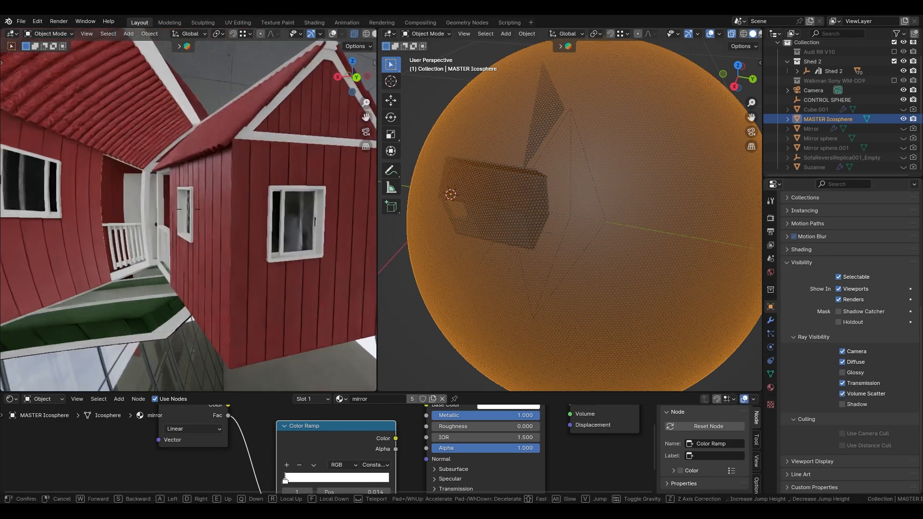
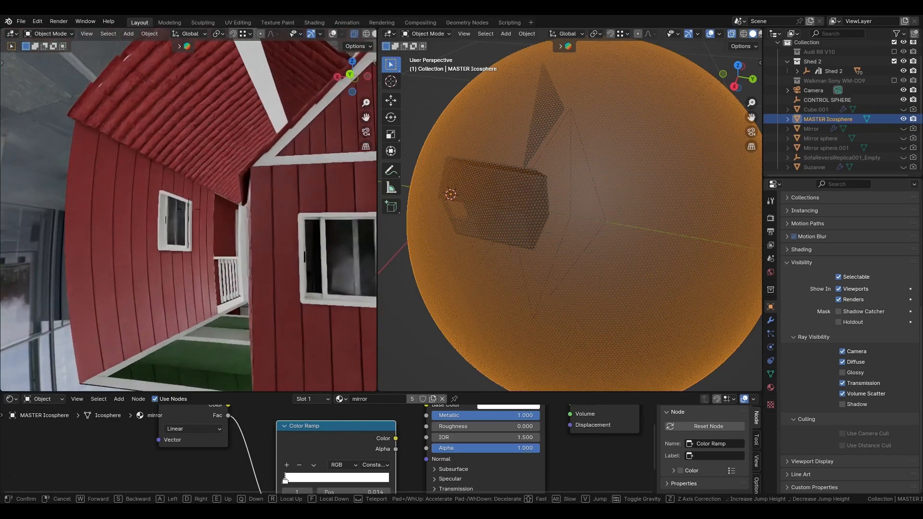
key("q")
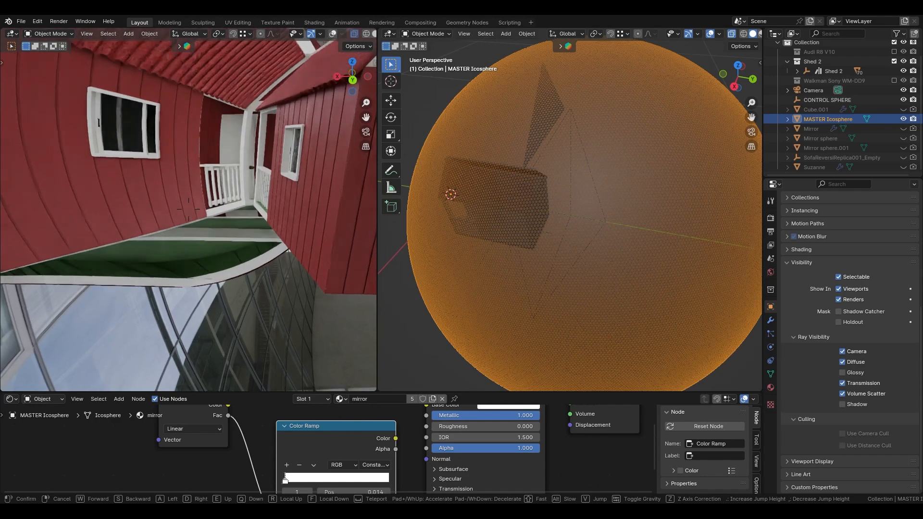
key("e")
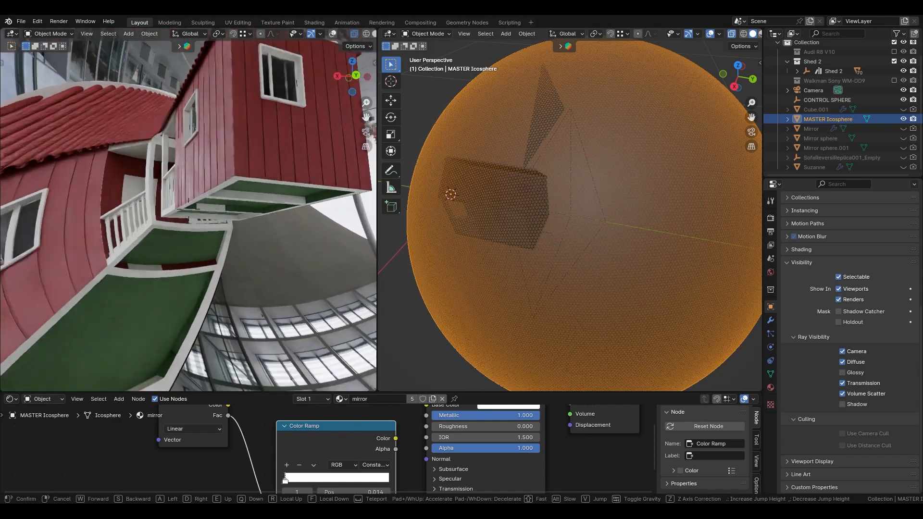
key("q")
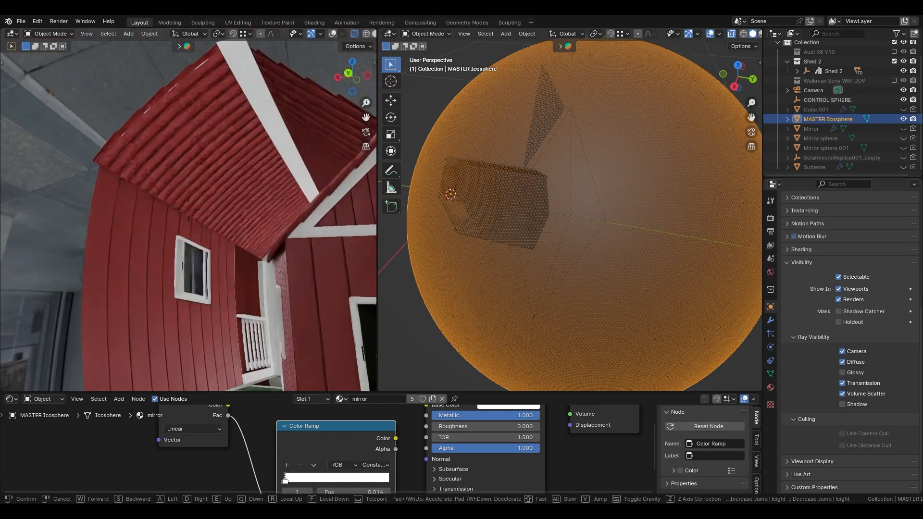
key("w")
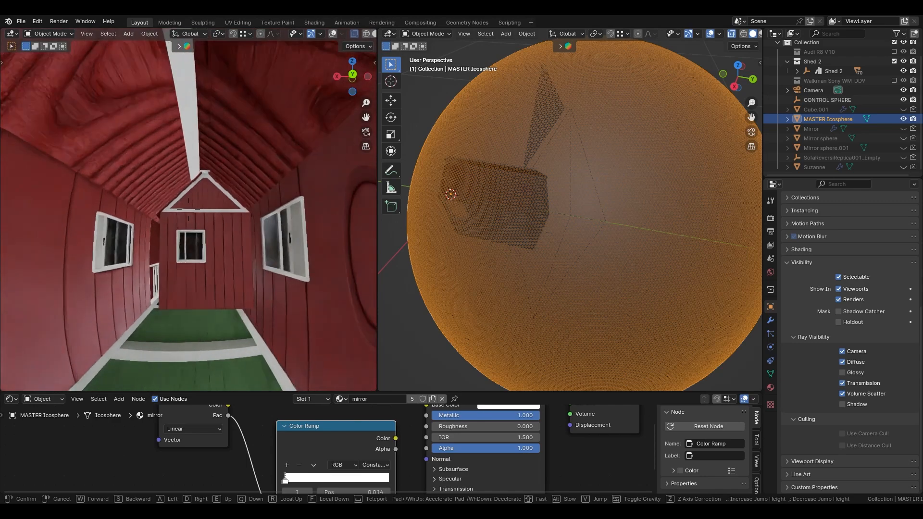
key("s")
key("w")
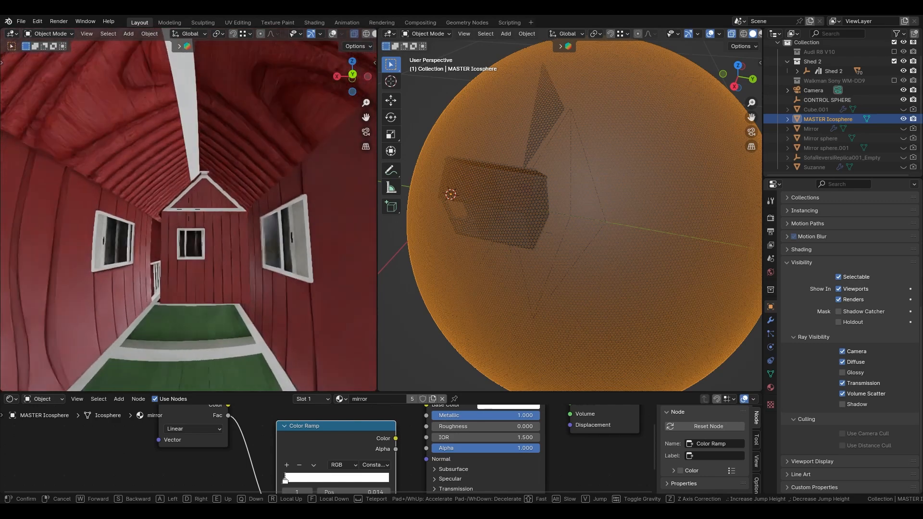
key("s")
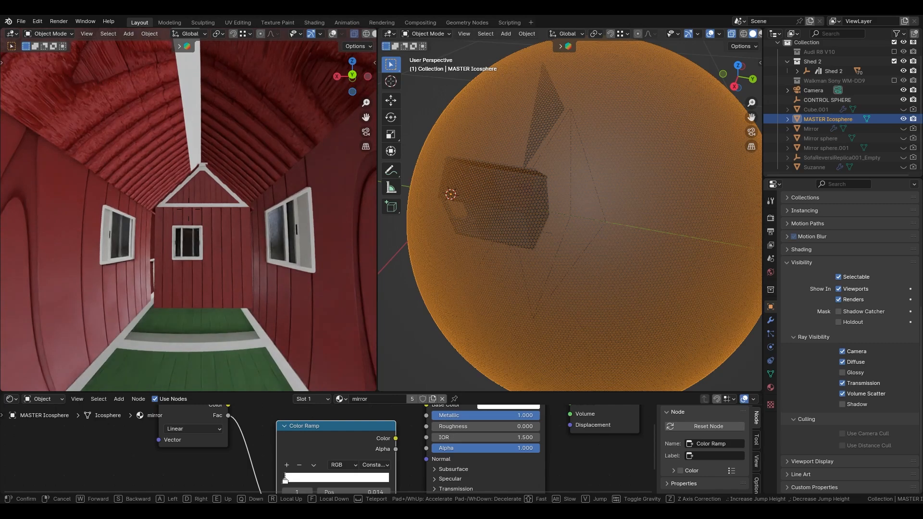
key("w")
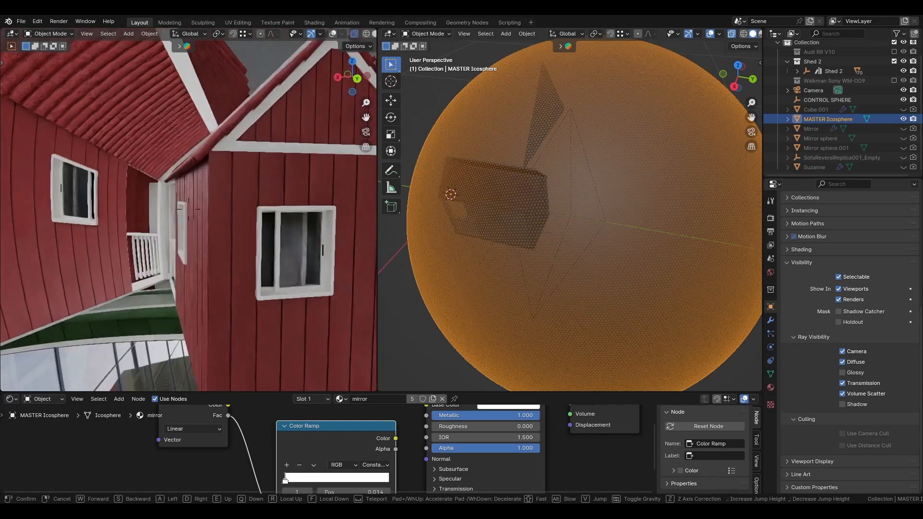
left_click(149, 148)
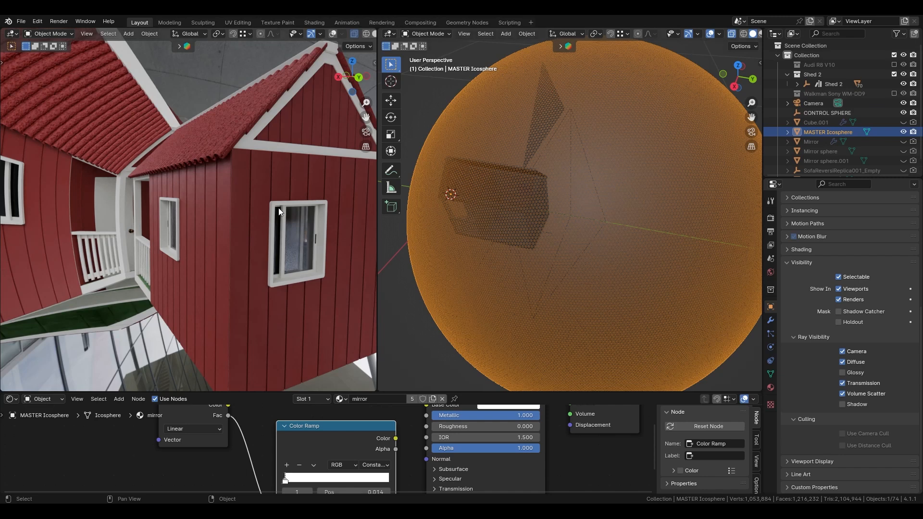
Select the Shed 2 empty together with its whole hierarchy and expand its list of child objects
left_click(265, 209)
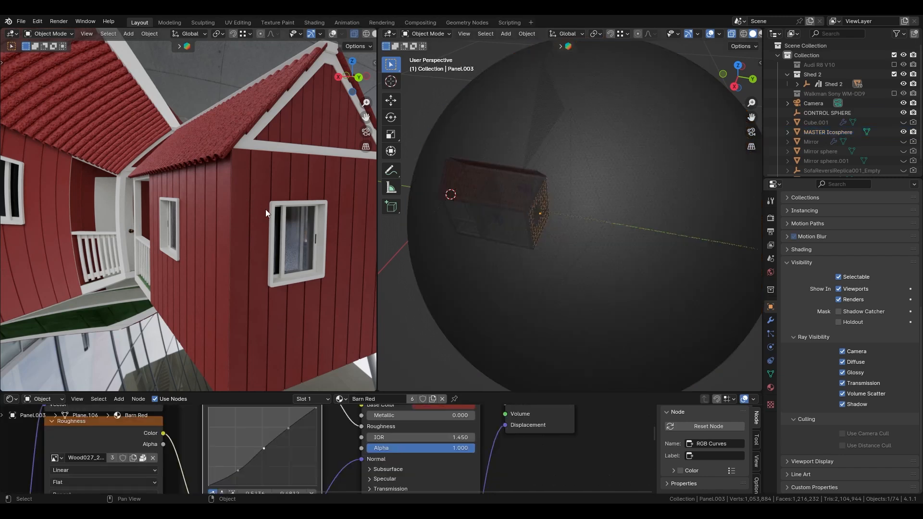
right_click(807, 85)
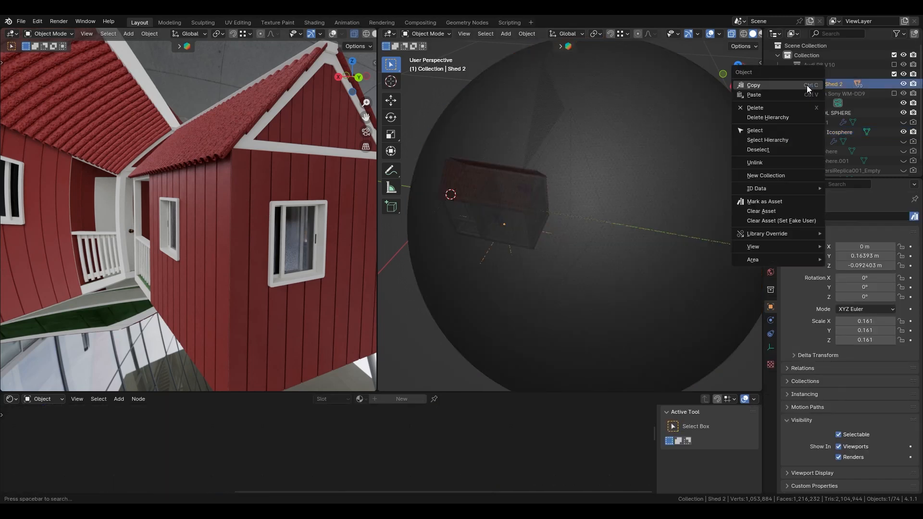
left_click(786, 140)
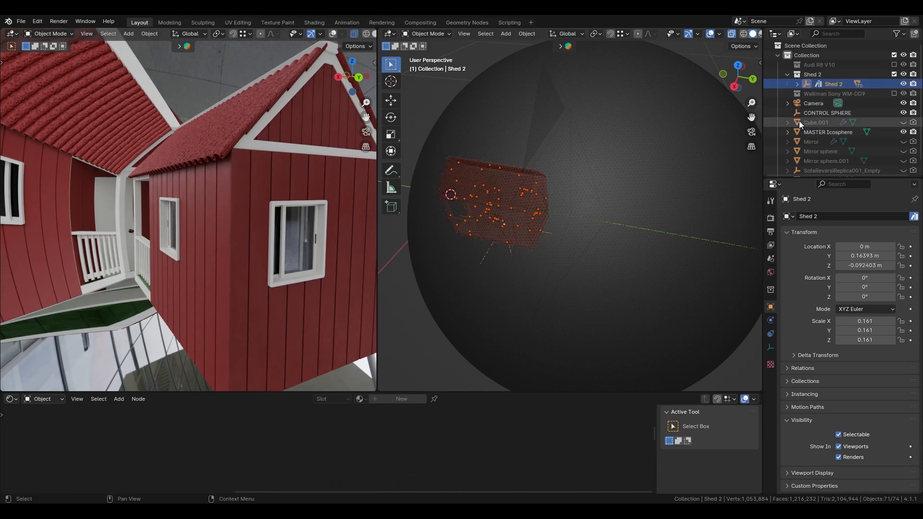
left_click(847, 84)
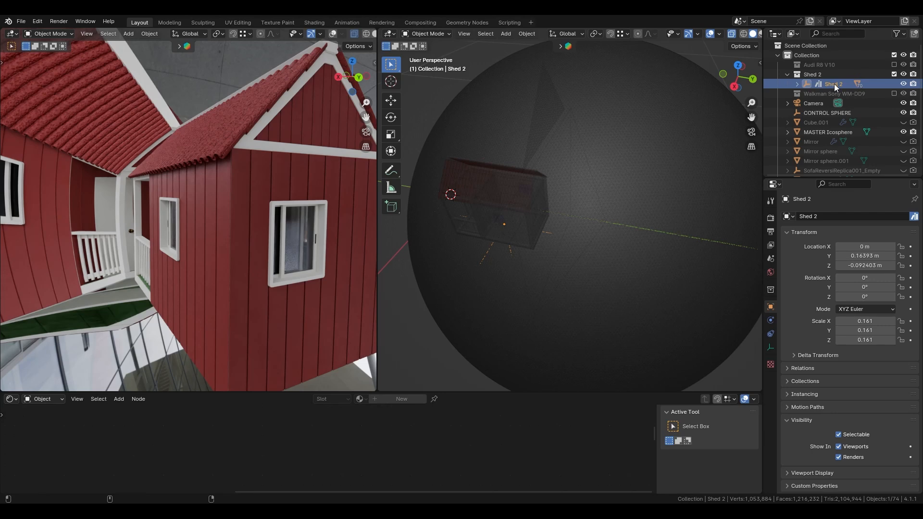
double_click(806, 84)
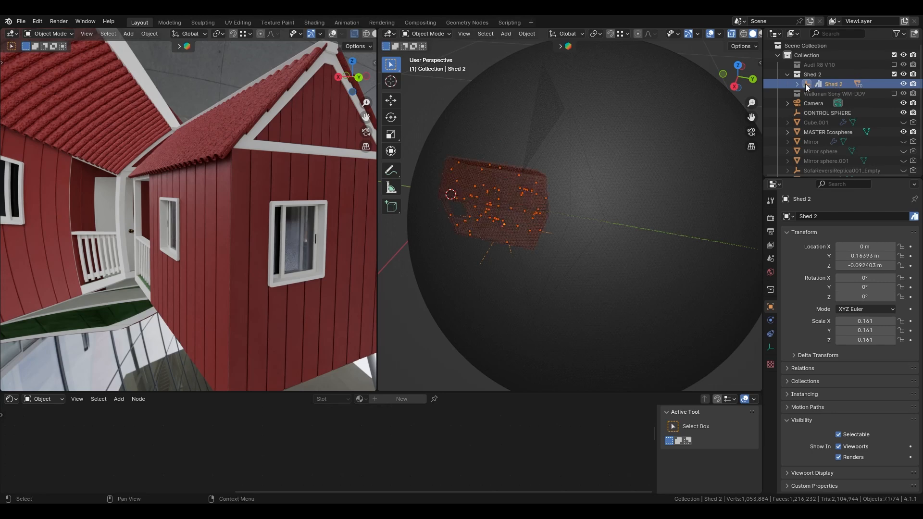
left_click(797, 84)
left_click(797, 83)
left_click(808, 84)
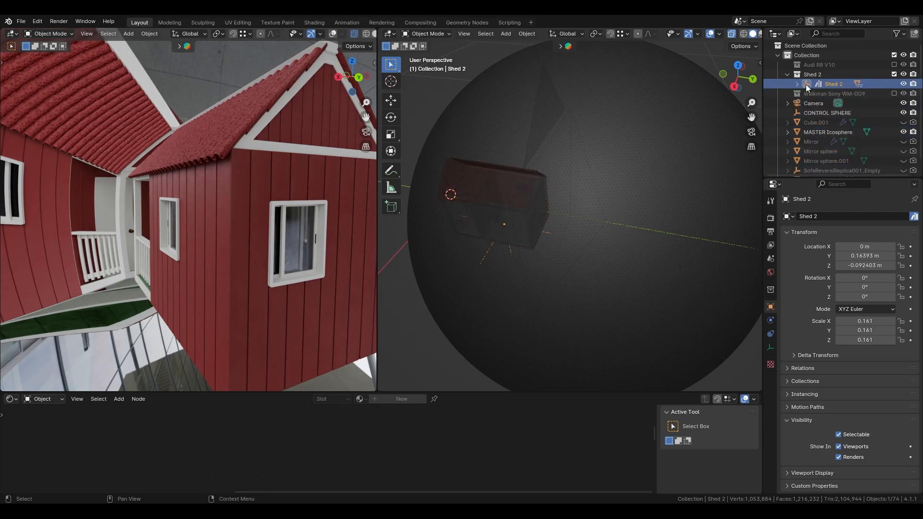
double_click(806, 85)
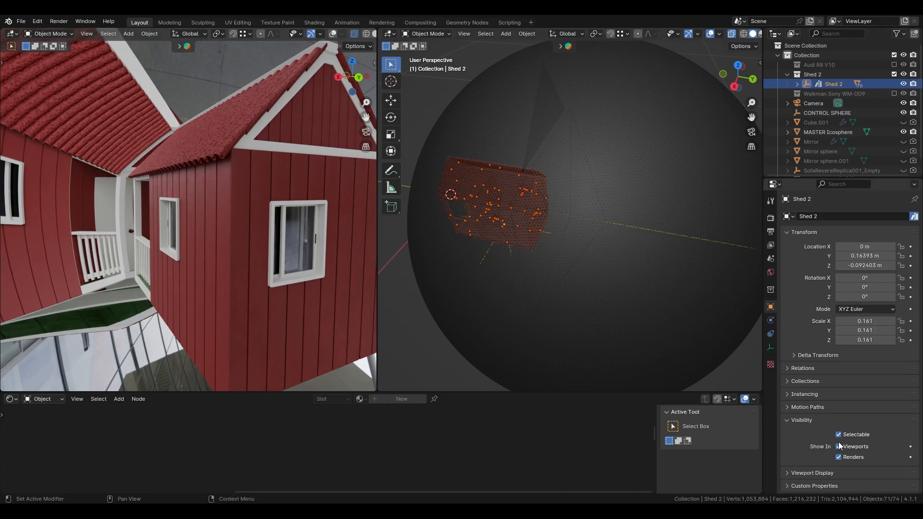
left_click(797, 85)
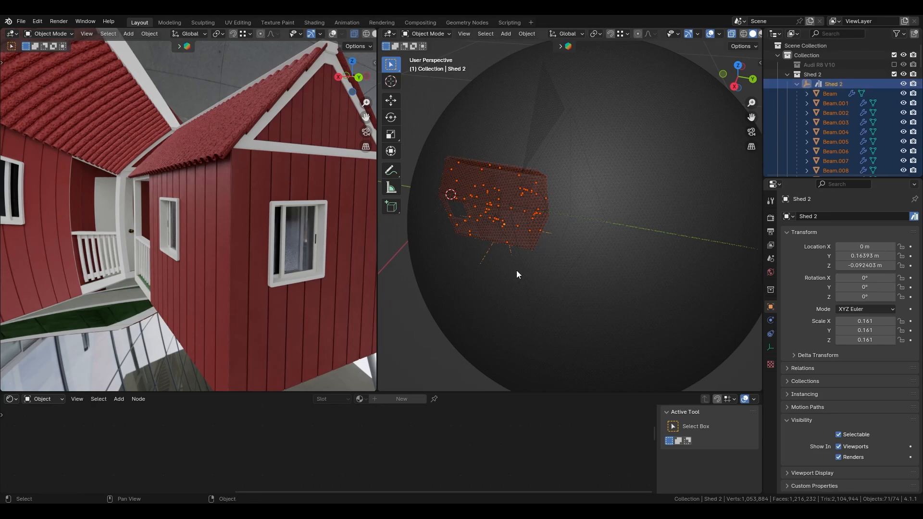
Frame the selected shed and try to switch the active object by toggling the MASTER Icosphere in the selection
key("KP_Decimal")
scroll(554, 336, "up", 5)
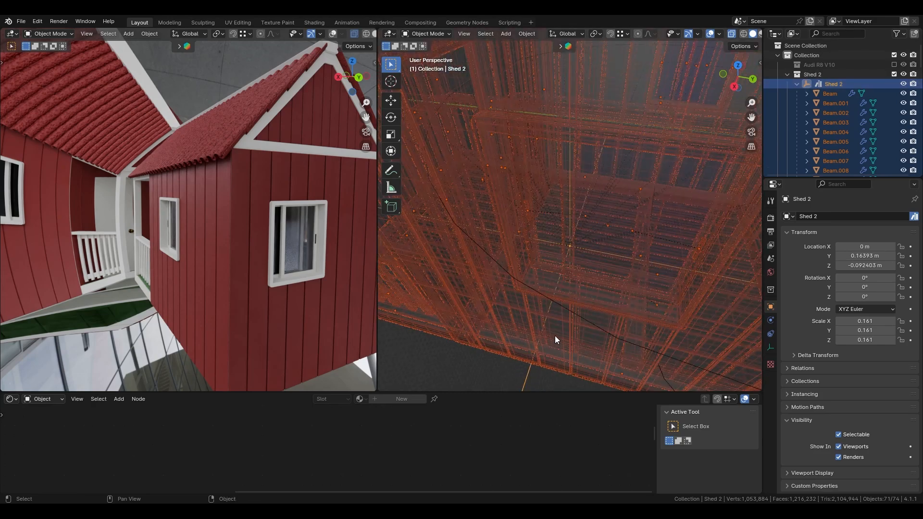
scroll(554, 335, "up", 2)
left_click(537, 244, "shift")
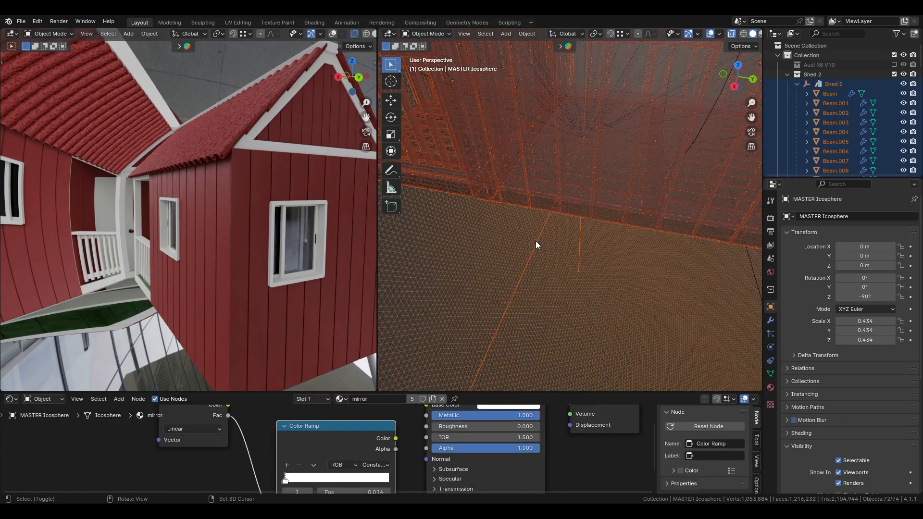
left_click(536, 241, "shift")
left_click(536, 241, "shift")
left_click(535, 241, "shift")
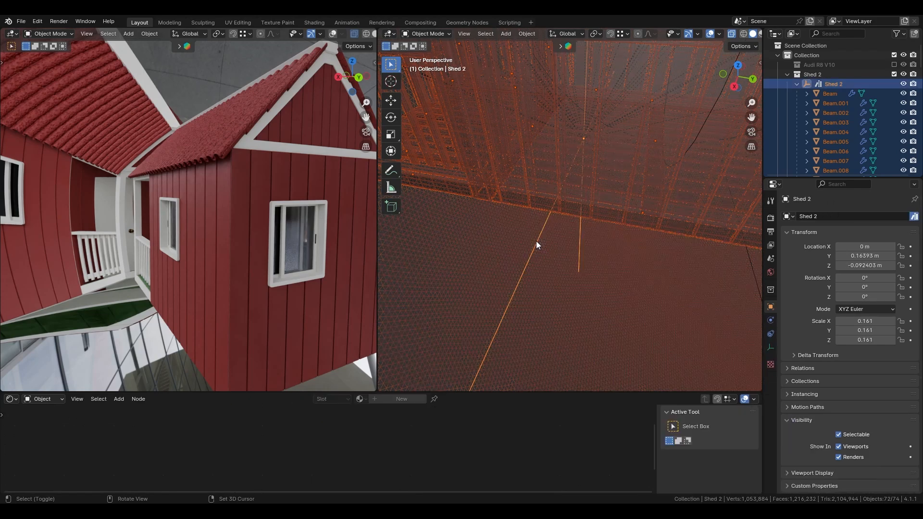
left_click(535, 241, "shift")
left_click(536, 241, "shift")
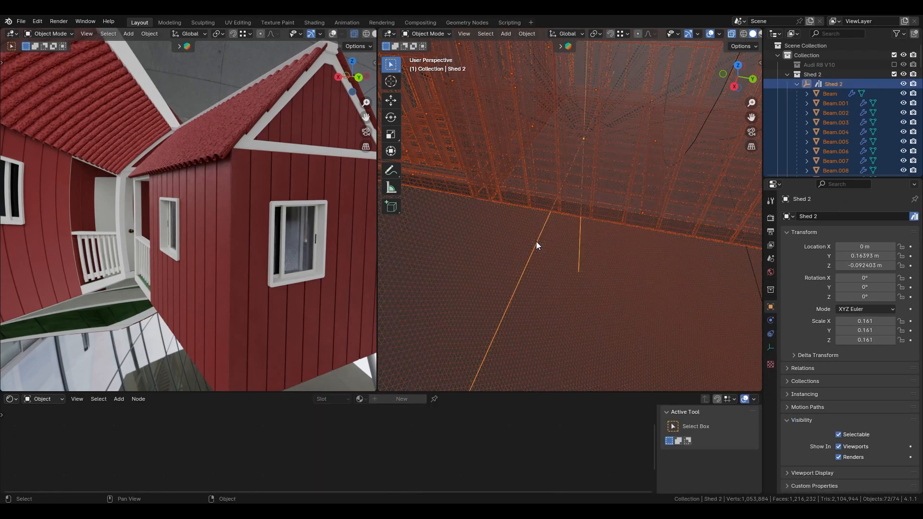
Select all of the shed's child objects from Beam through Window.R.002, with Beam as the active object
left_click(832, 93)
scroll(838, 117, "down", 5)
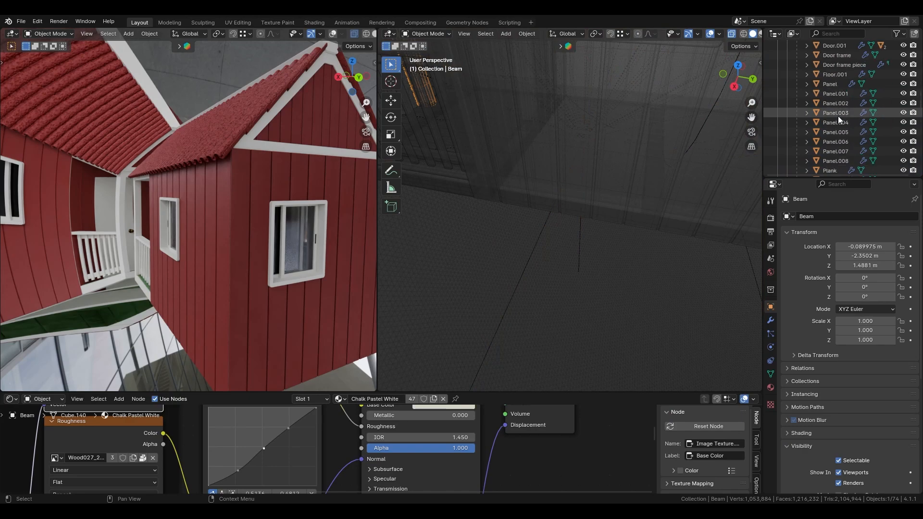
scroll(837, 116, "down", 10)
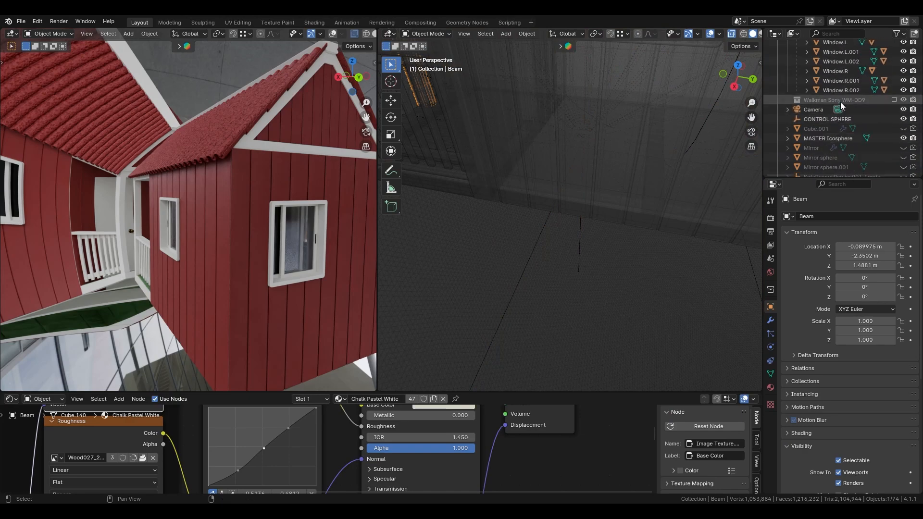
left_click(839, 91, "shift")
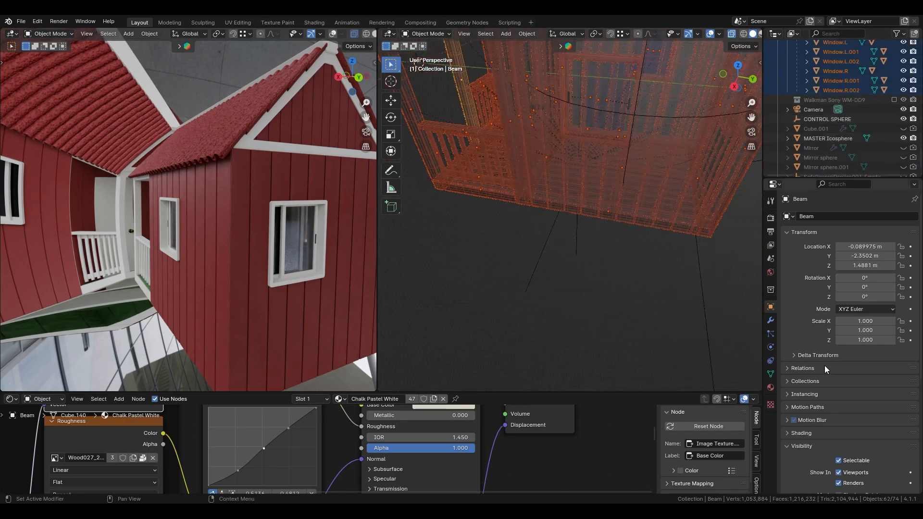
Disable Camera in Ray Visibility for all selected shed parts, toggling it to compare the rendered result
scroll(818, 433, "down", 4)
scroll(844, 466, "down", 3)
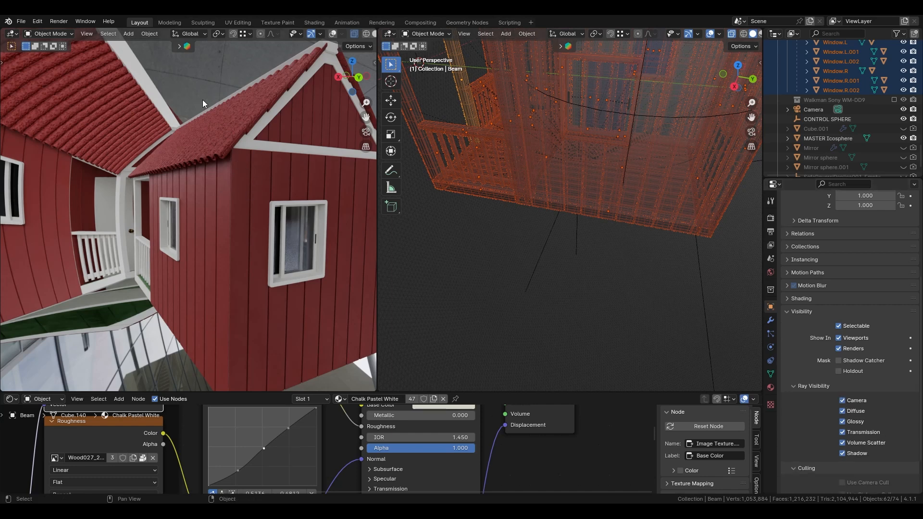
left_click(842, 400)
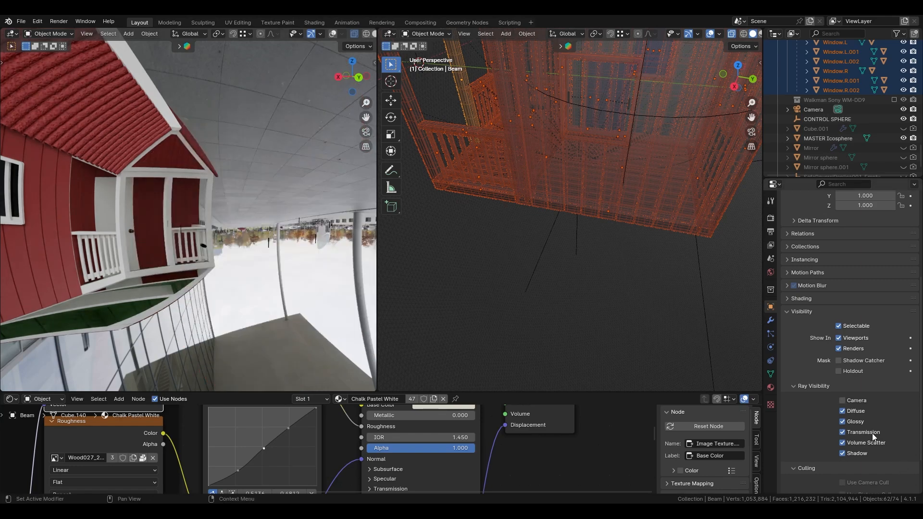
left_click(845, 401, "alt")
left_click(845, 401, "alt")
left_click(845, 401)
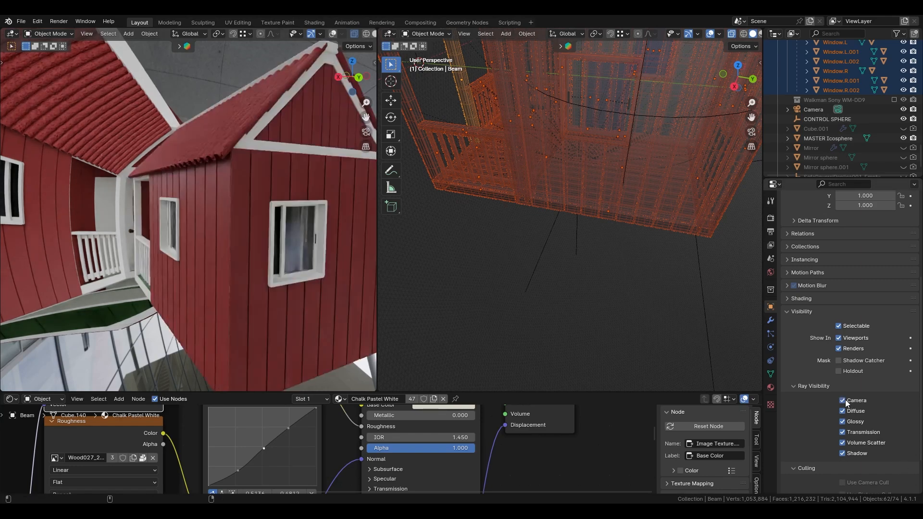
left_click(845, 401)
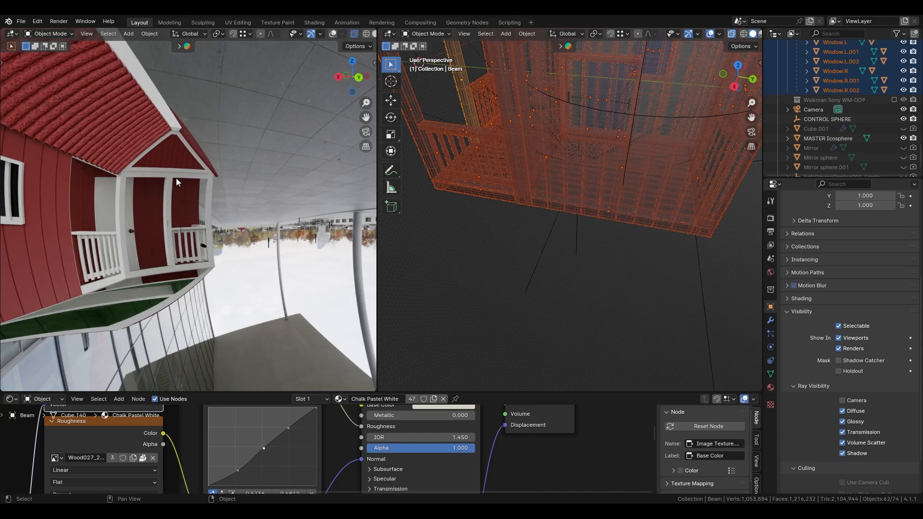
Examine the reflected shed's front porch and the stray dark parts beside it with Walk Navigation
key("q")
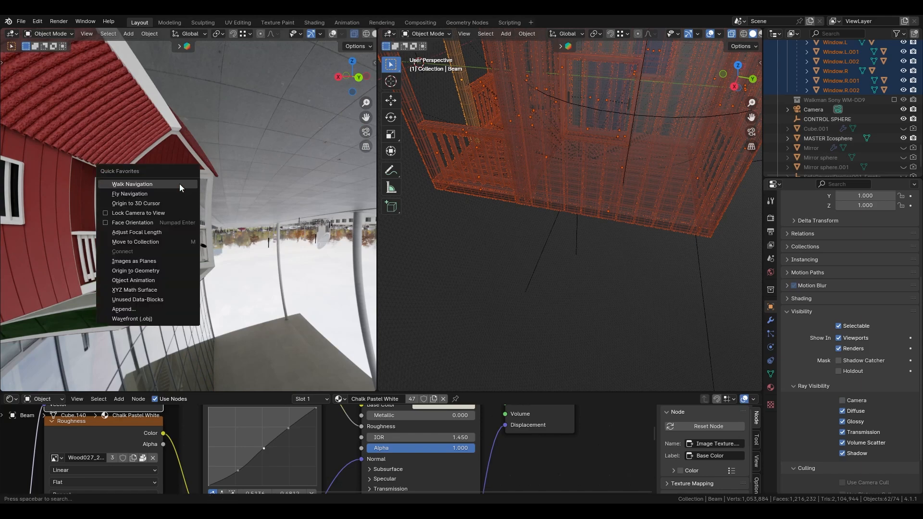
left_click(180, 185)
key("d")
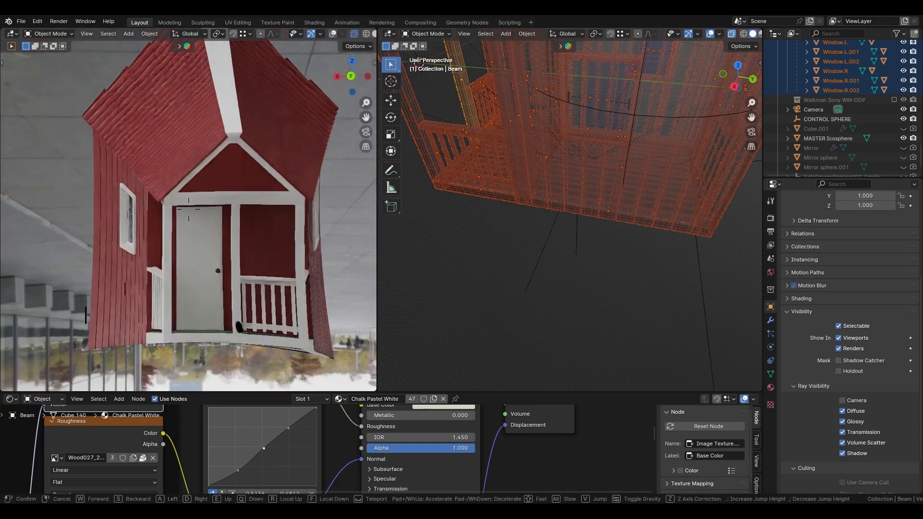
key("w")
key("a")
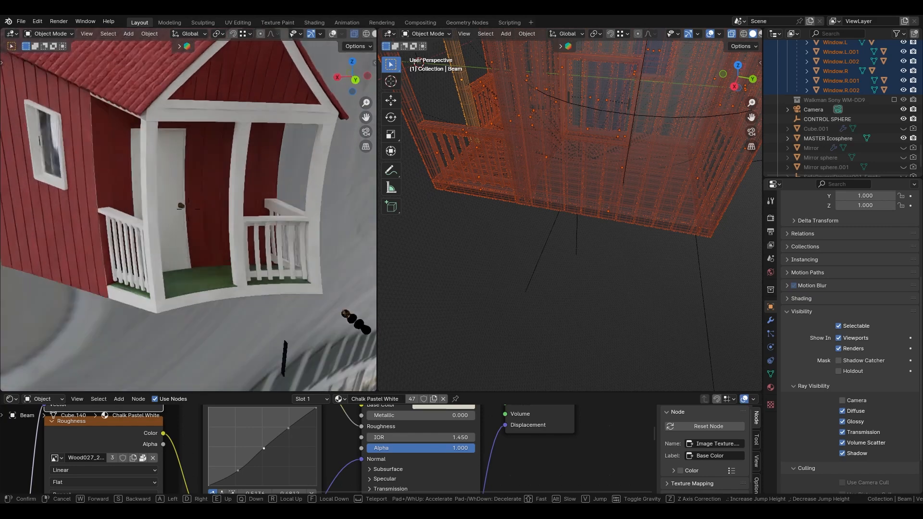
left_click(208, 238)
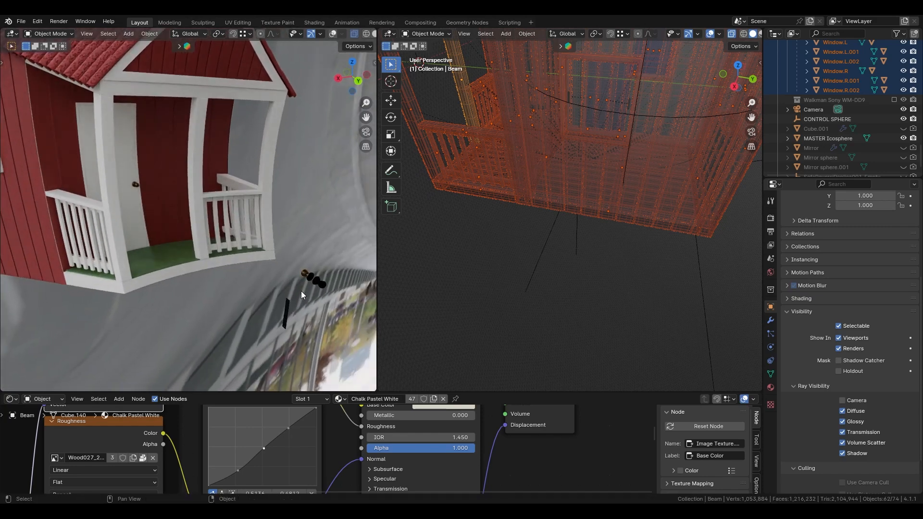
Show overlays, select the stray door handle Handle_Back.011 among the overlapping objects, and disable its Camera ray visibility
scroll(468, 188, "down", 5)
middle_click_drag(468, 186, 601, 246, "shift")
scroll(600, 247, "up", 3)
middle_click_drag(413, 243, 531, 263, "shift")
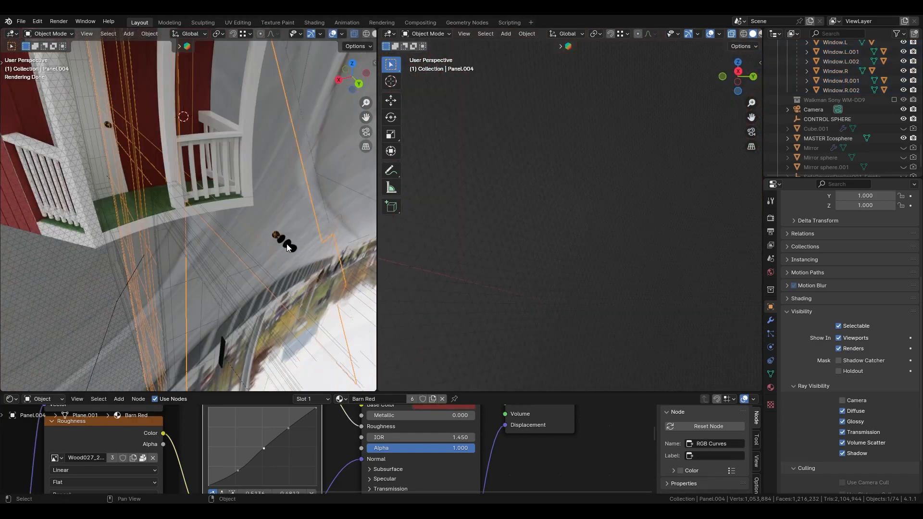
middle_click_drag(268, 241, 150, 224)
left_click(80, 230)
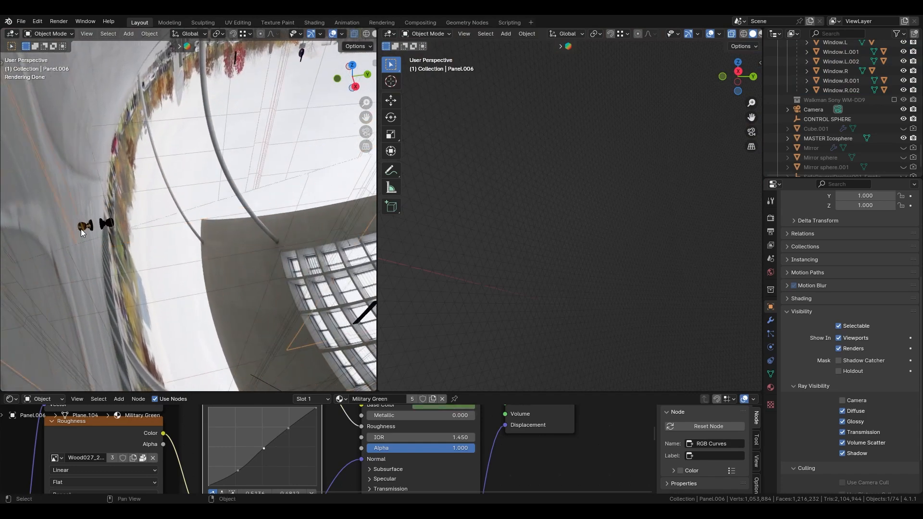
left_click(82, 229, "alt")
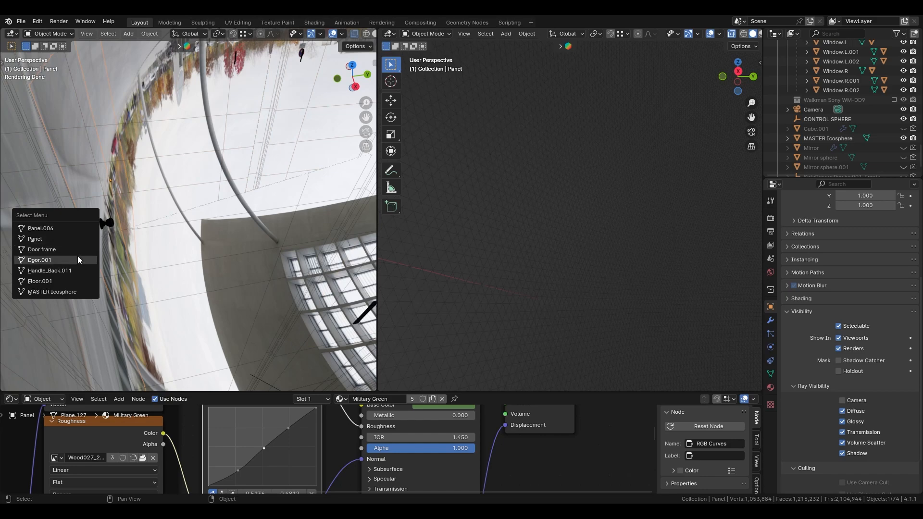
left_click(80, 271)
middle_click_drag(79, 274, 145, 238)
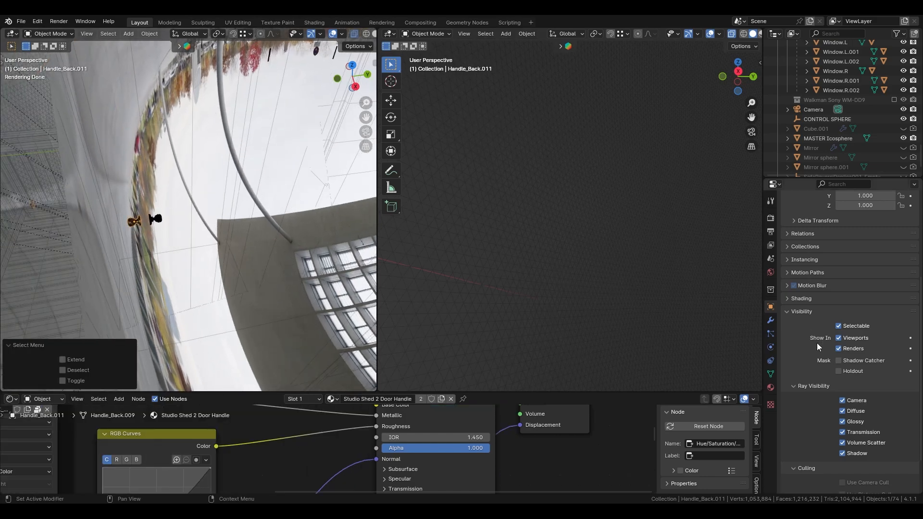
scroll(817, 414, "down", 2)
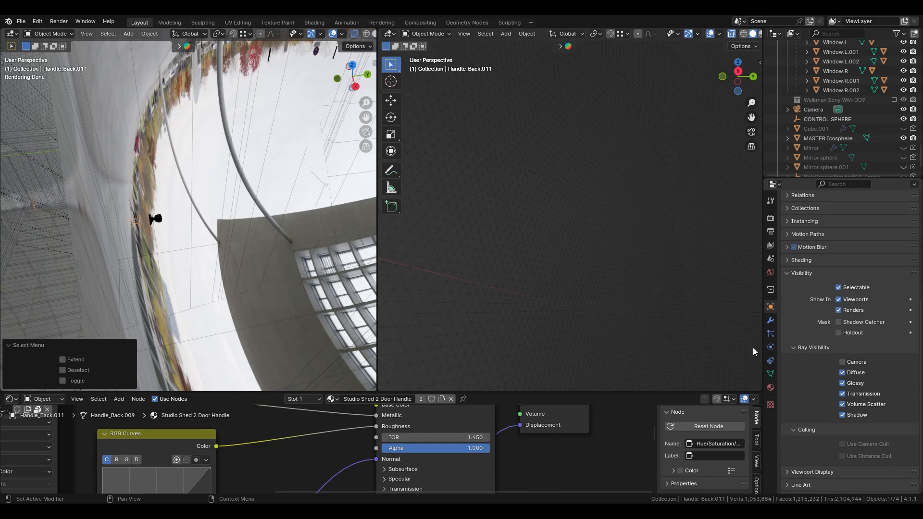
Select the second stray door handle, Handle_Back.012, and disable its Camera ray visibility
middle_click_drag(264, 229, 73, 183)
left_click(303, 295)
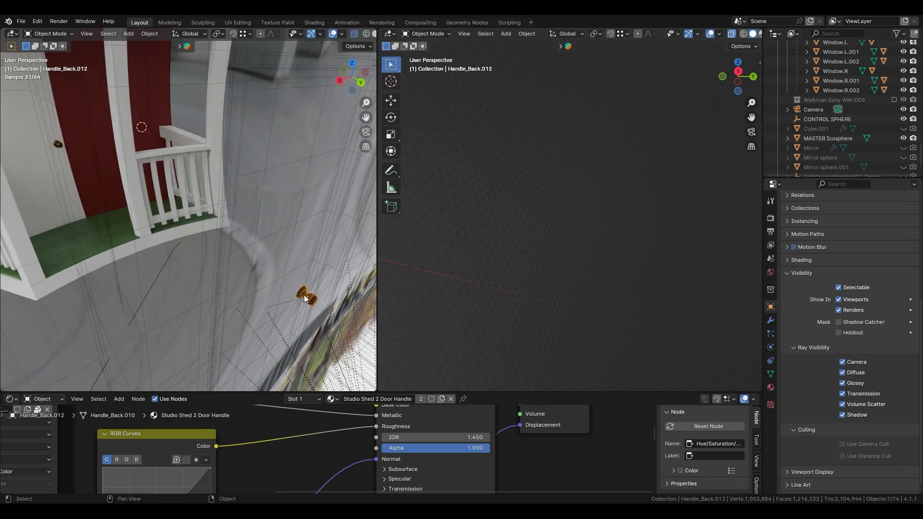
left_click(842, 362)
Select the stray window handle named Handle below the porch and disable its Camera ray visibility
scroll(177, 247, "down", 4)
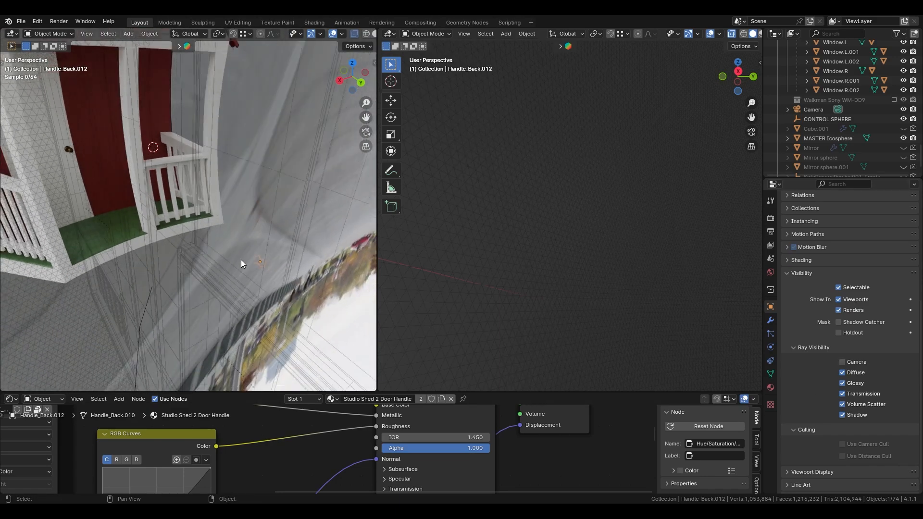
left_click(205, 291)
left_click(207, 291)
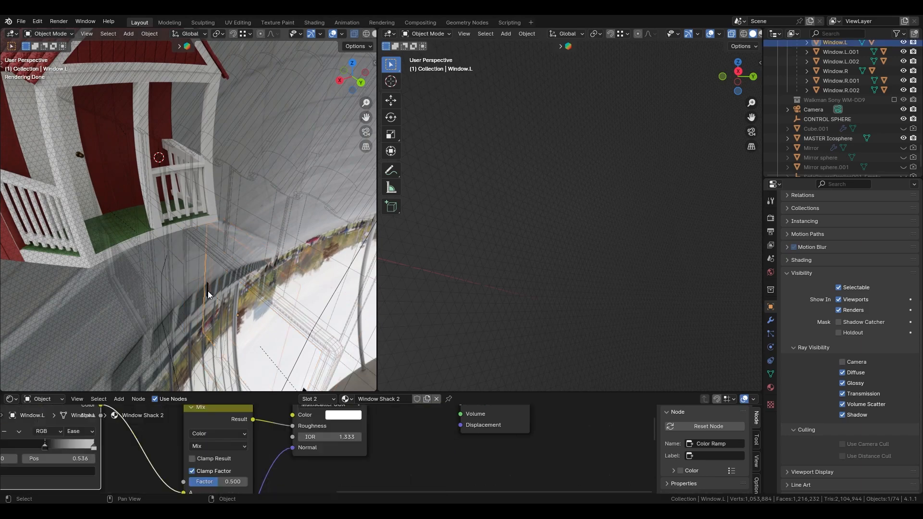
left_click(208, 291)
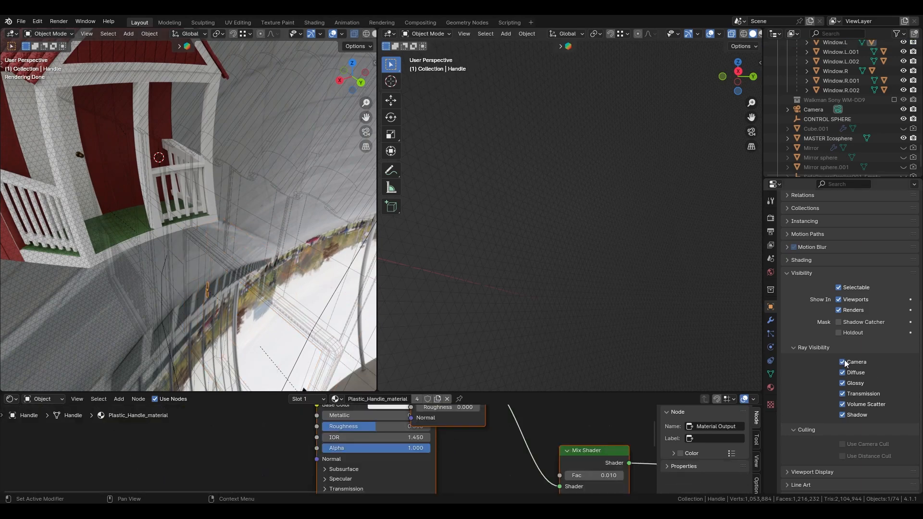
Select the next stray window handle, Handle.001, and disable its Camera ray visibility
scroll(258, 254, "down", 3)
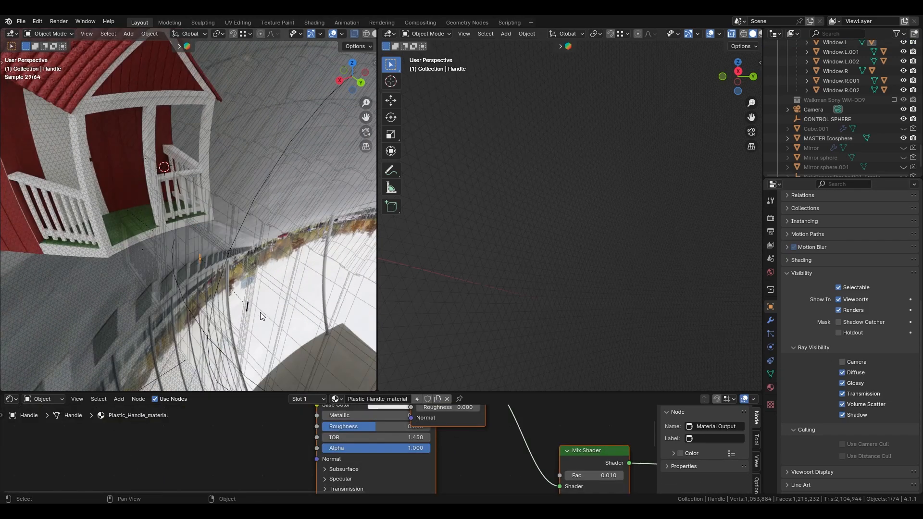
middle_click_drag(261, 315, 227, 273)
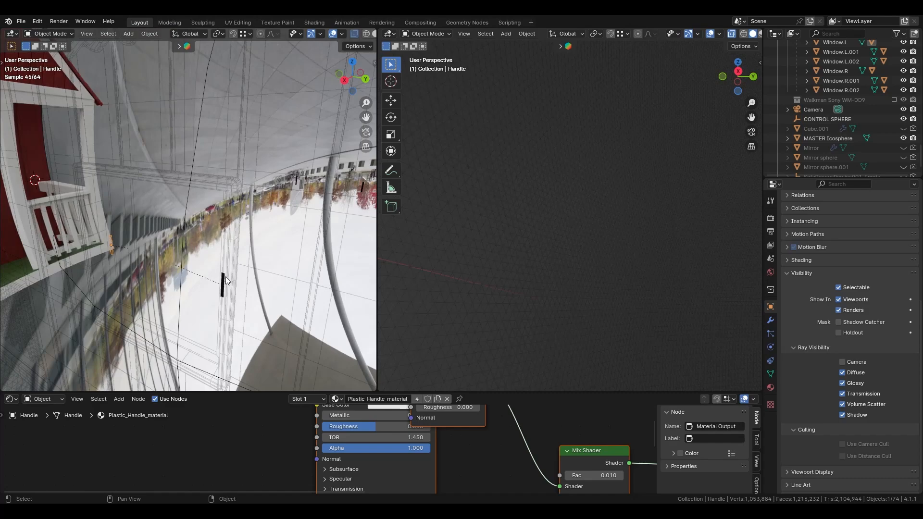
left_click(224, 280)
left_click(224, 280)
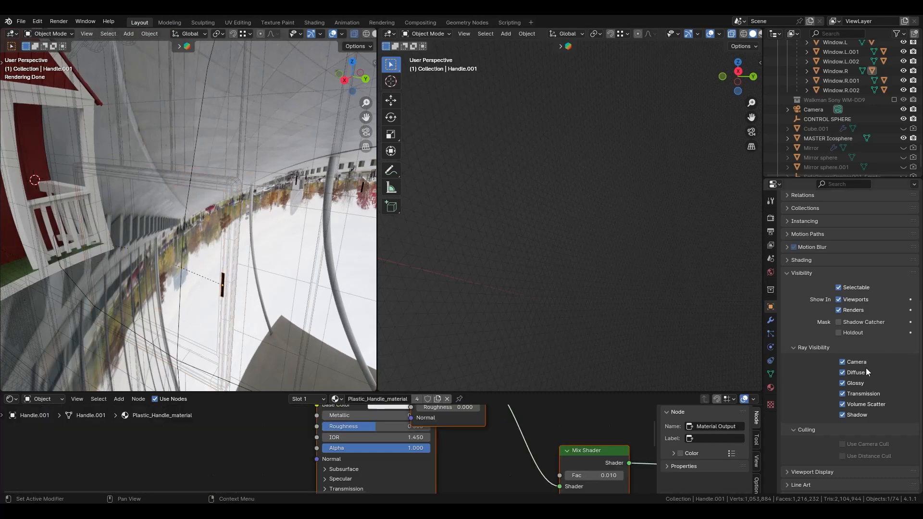
middle_click_drag(179, 196, 126, 252)
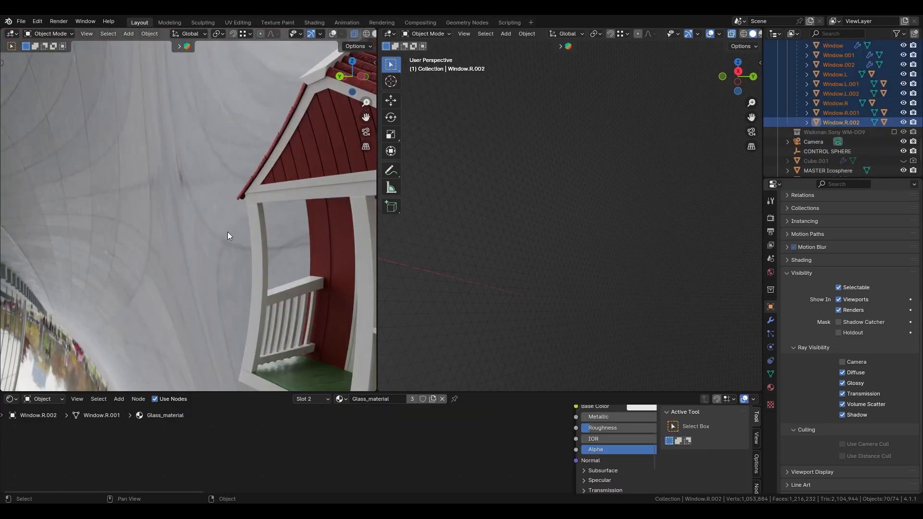
Examine the reflected shed's porch and side from different angles, with overlays shown and hidden
left_click(226, 231)
scroll(226, 231, "down", 4)
middle_click_drag(226, 231, 230, 272, "shift")
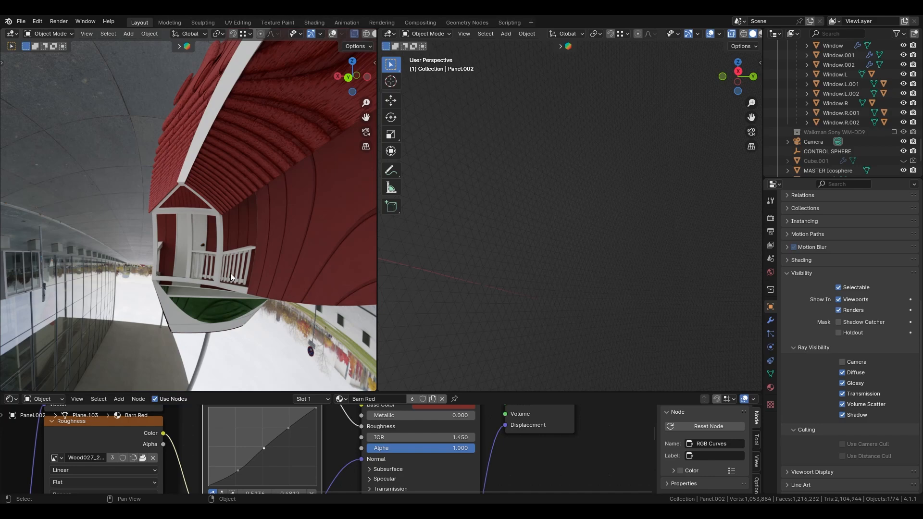
middle_click_drag(230, 273, 279, 178)
key("alt+shift+z")
key("alt+shift+z")
key("alt+shift+z")
key("alt+shift+z")
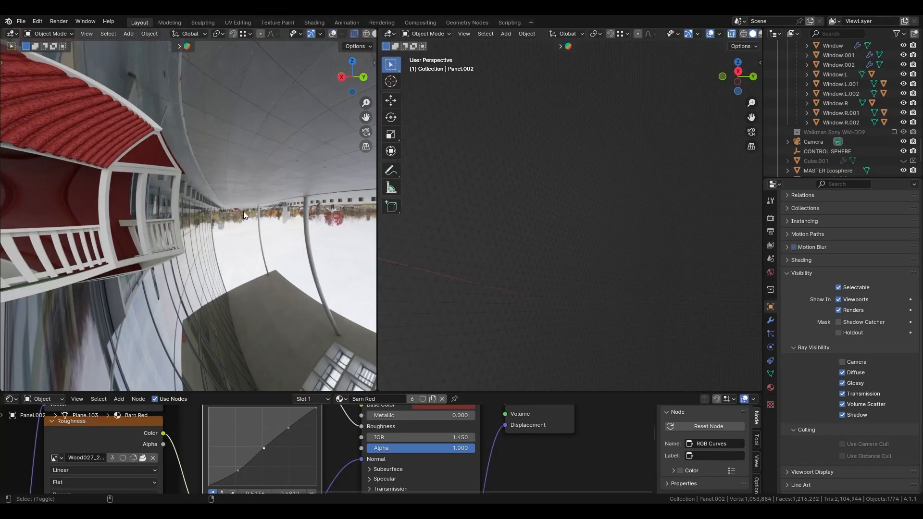
Use Walk Navigation to examine the reflected shed's roof, windows and green porch floor from the front
key("q")
left_click(283, 214)
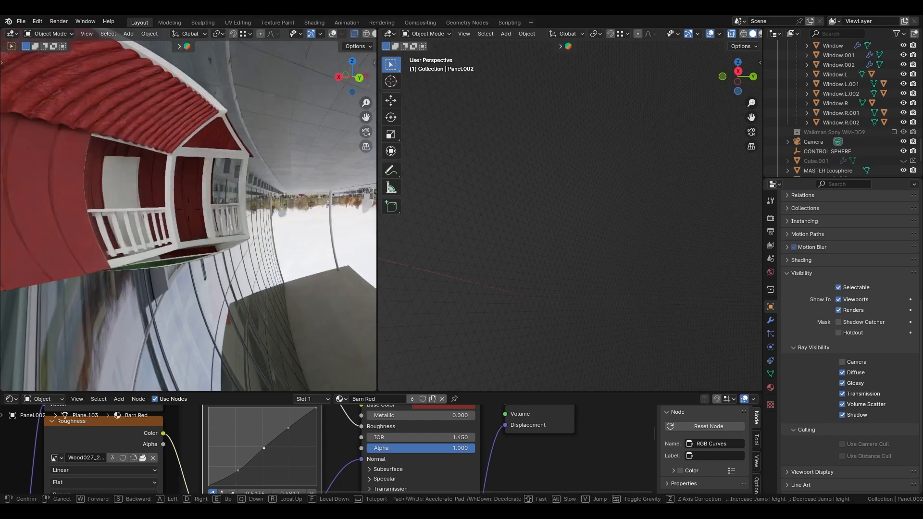
key("a")
key("s")
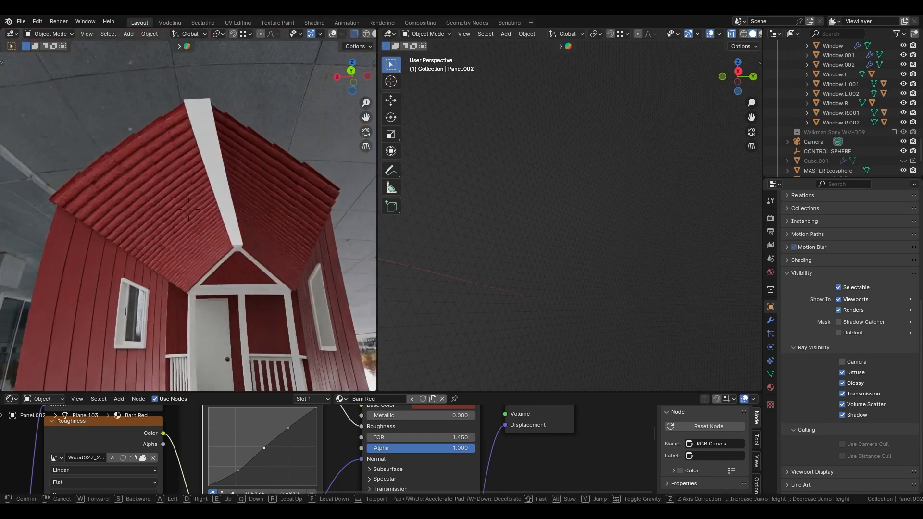
key("q")
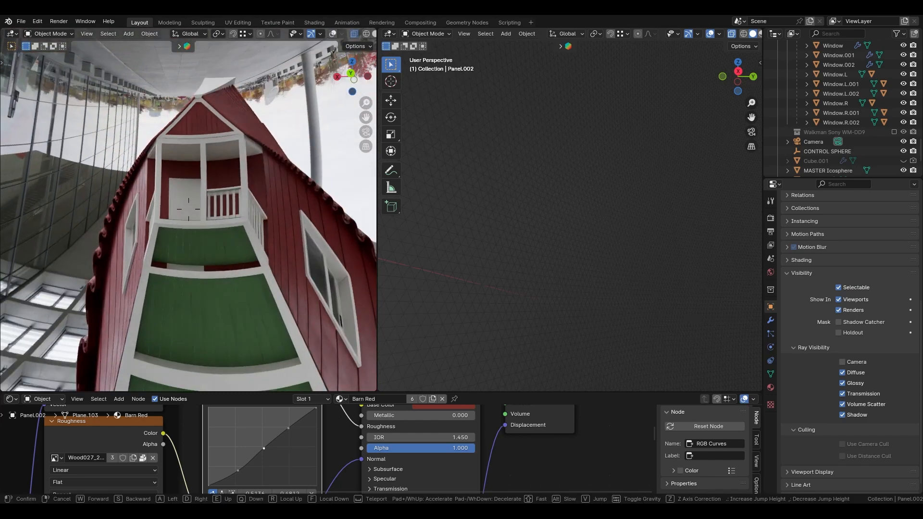
key("e")
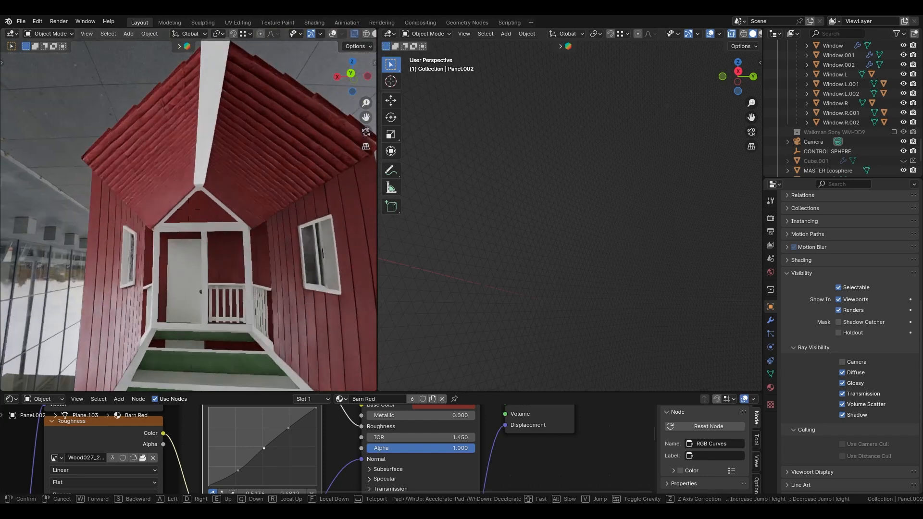
key("q")
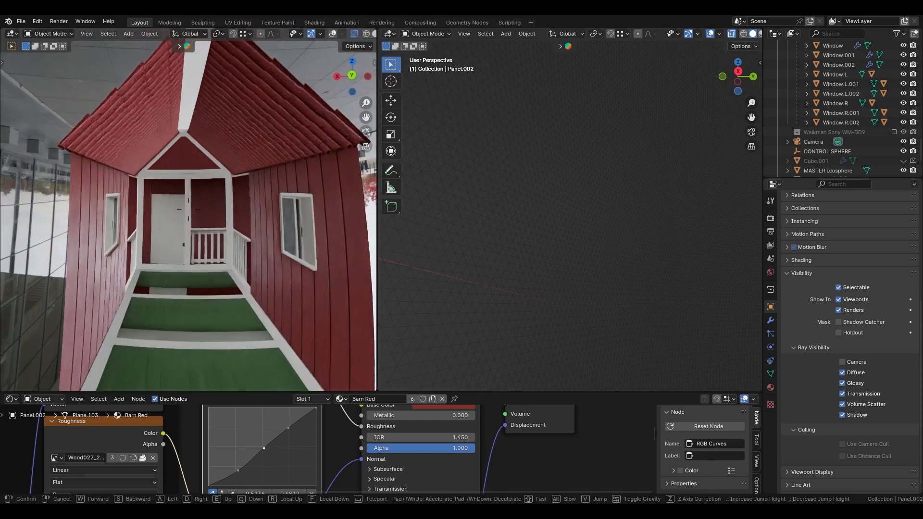
left_click(282, 213)
View through the camera, select it, keep its Fisheye Equidistant panorama type, and reduce the field of view to 135°
key("KP_0")
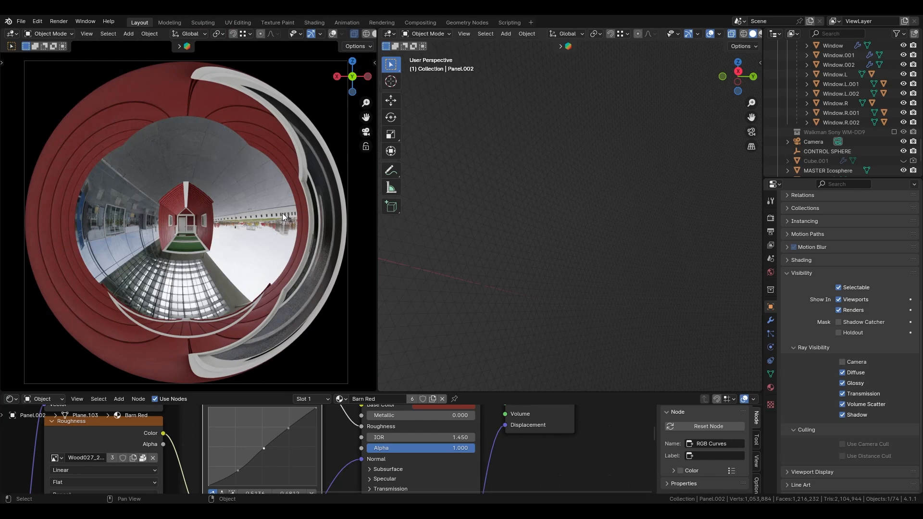
left_click(821, 143)
left_click(770, 347)
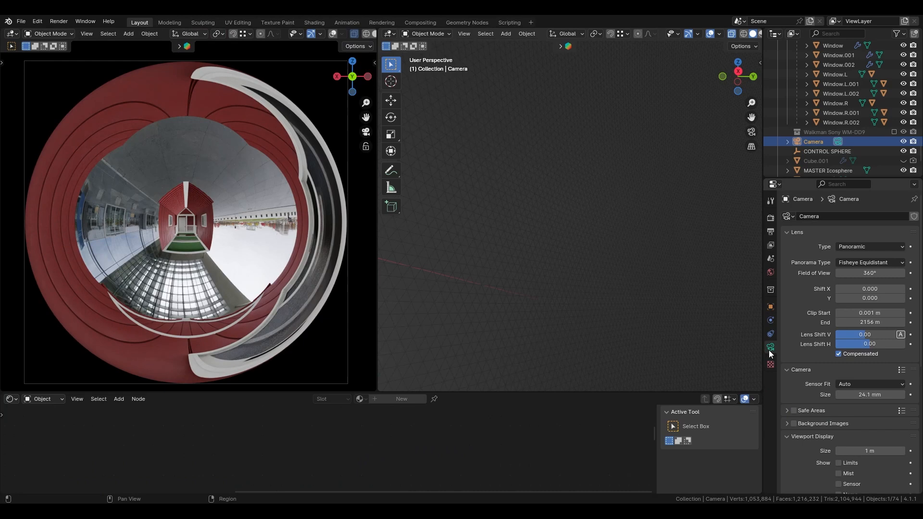
left_click(867, 262)
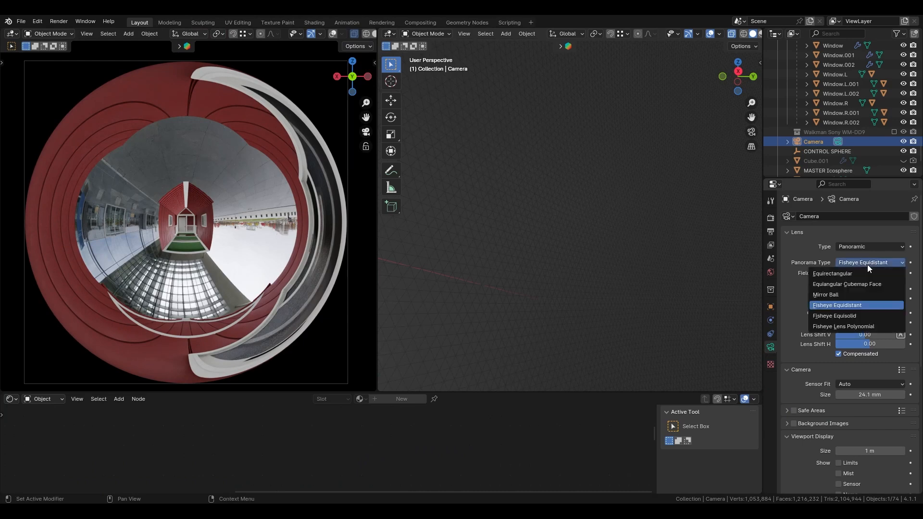
left_click(852, 307)
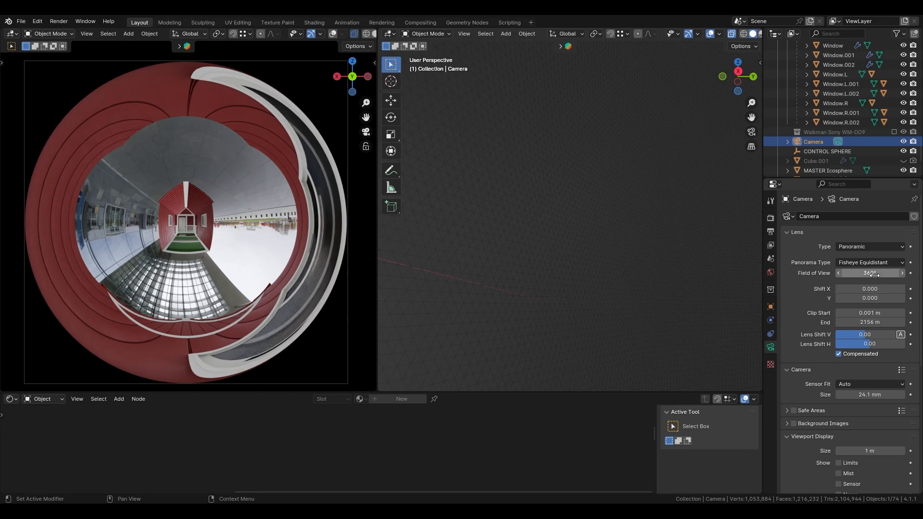
left_click_drag(874, 276, 766, 275)
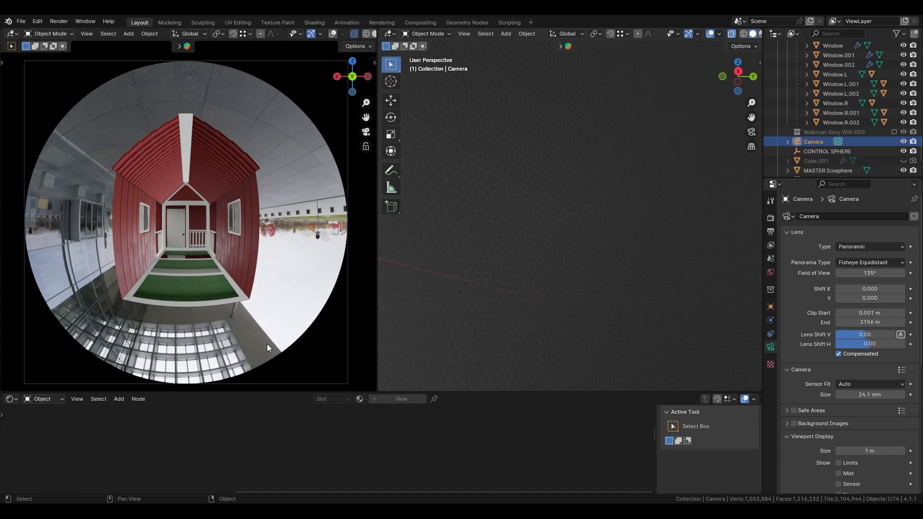
Try the Fisheye Equisolid panorama type on the camera with a field of view of 122°
left_click(872, 266)
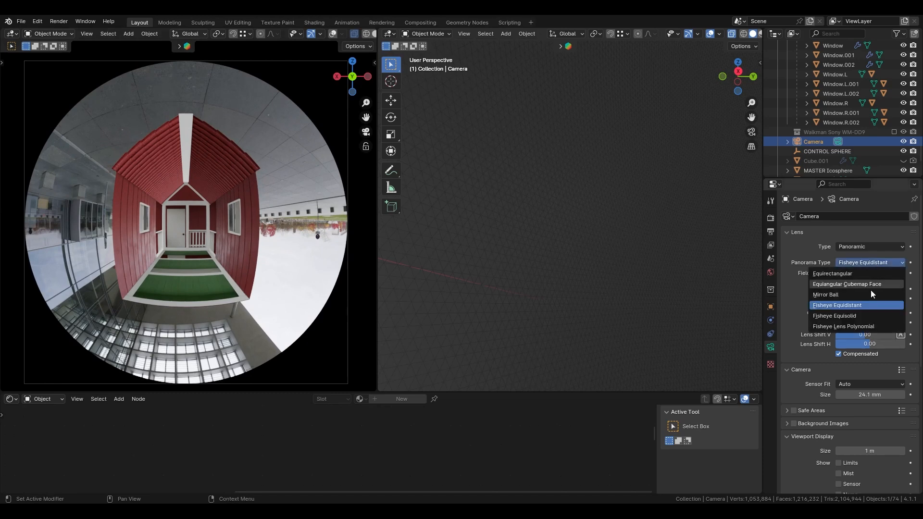
left_click(865, 315)
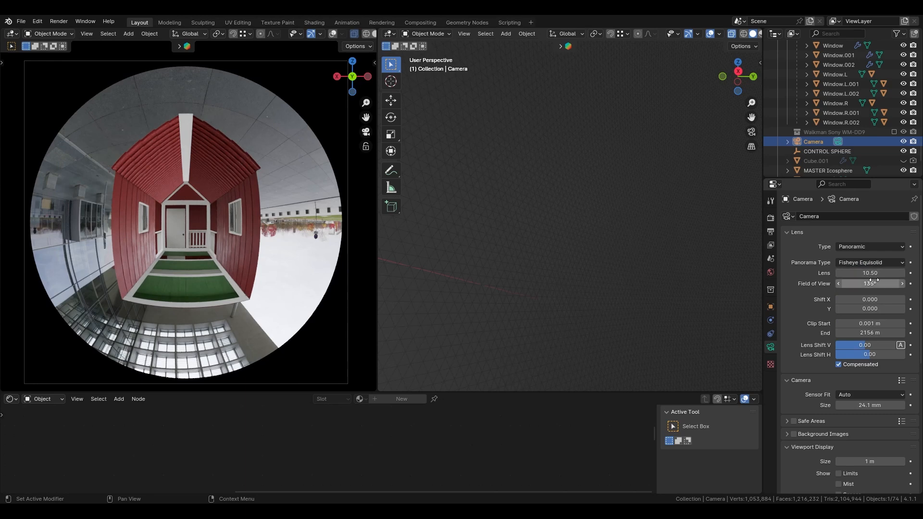
mouse_move(873, 282)
left_mouse_down()
mouse_move(788, 282)
mouse_move(870, 282)
left_mouse_up()
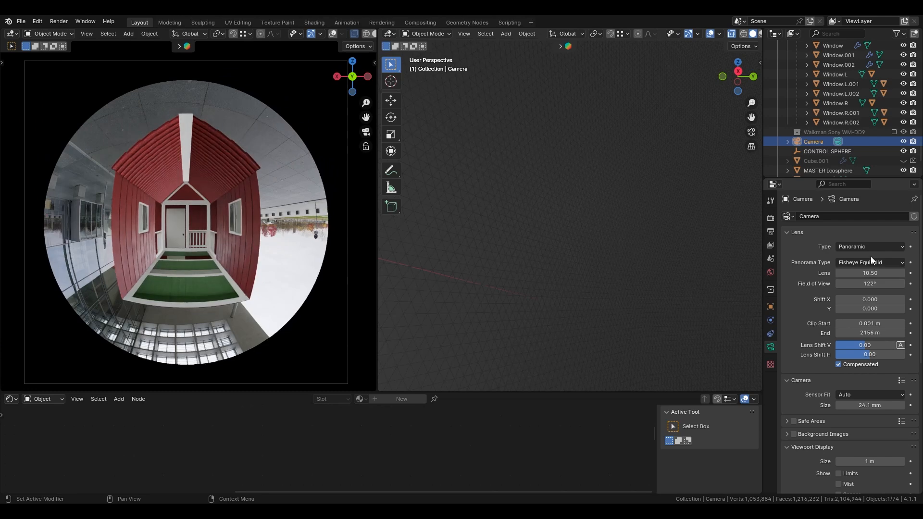
Switch the camera's panorama type back to Fisheye Equidistant and set the field of view to 180°
left_click(870, 261)
left_click(869, 304)
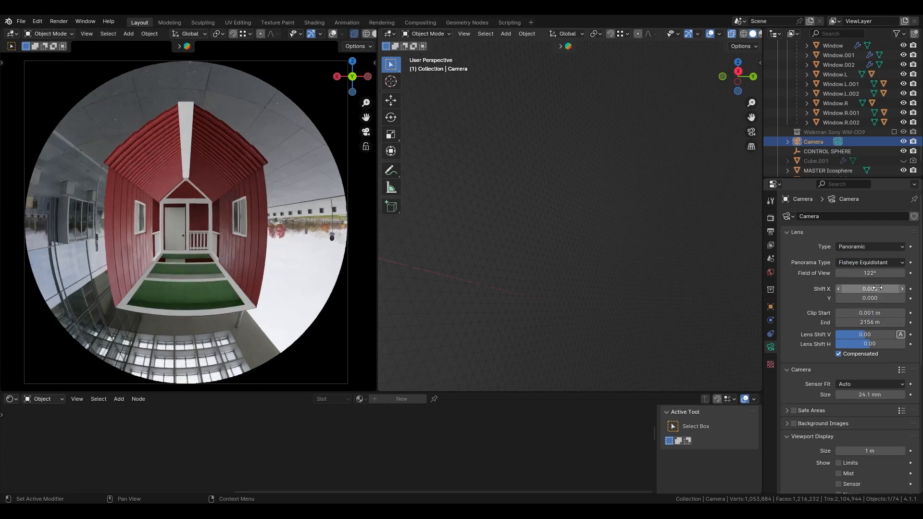
left_click_drag(870, 273, 836, 273)
left_click(877, 272)
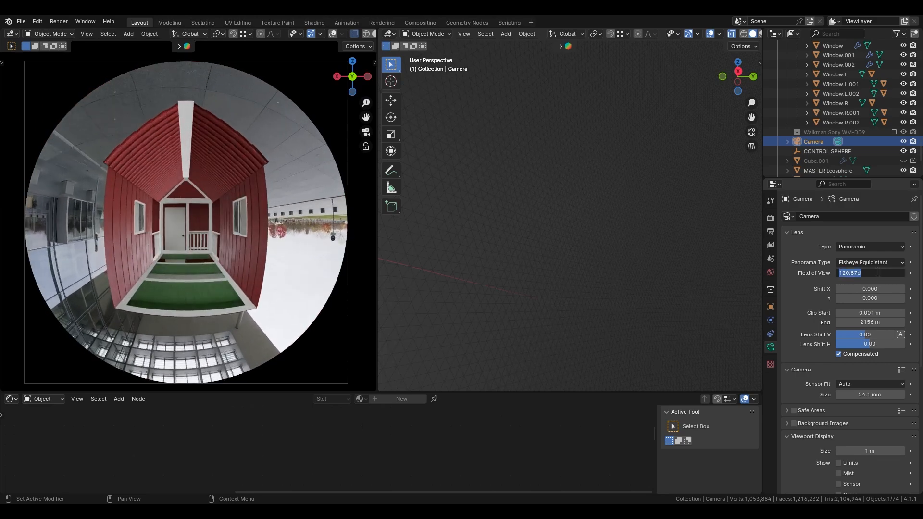
key("Return")
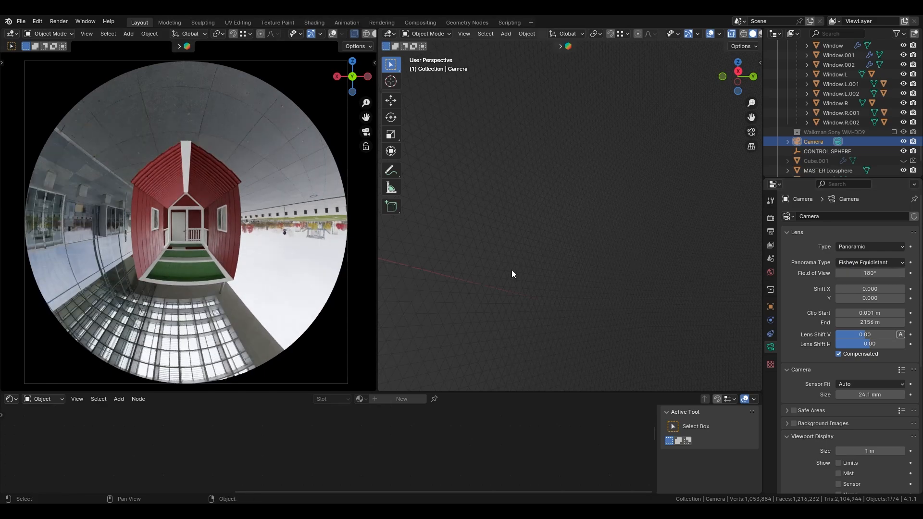
Leave the camera view, show overlays, and look at the rendered scene in front orthographic view
key("KP_0")
key("alt+shift+z")
scroll(99, 232, "down", 10)
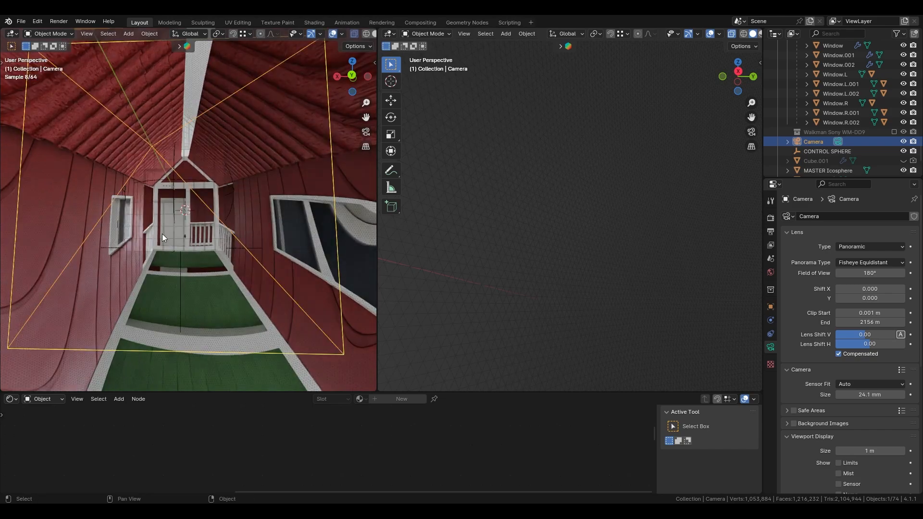
middle_click_drag(149, 227, 217, 246)
key("KP_1")
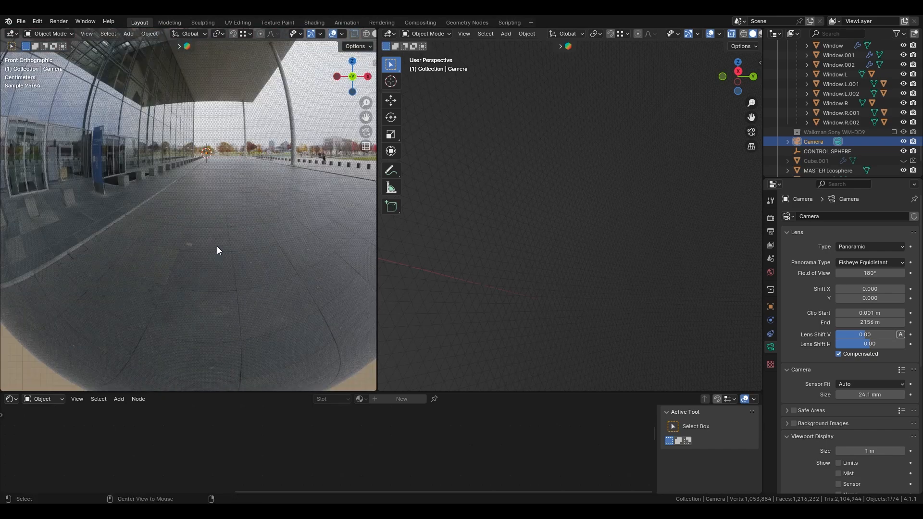
key("alt+z")
Show the whole sphere with the shed inside in right orthographic view and select the Camera object
key("KP_0")
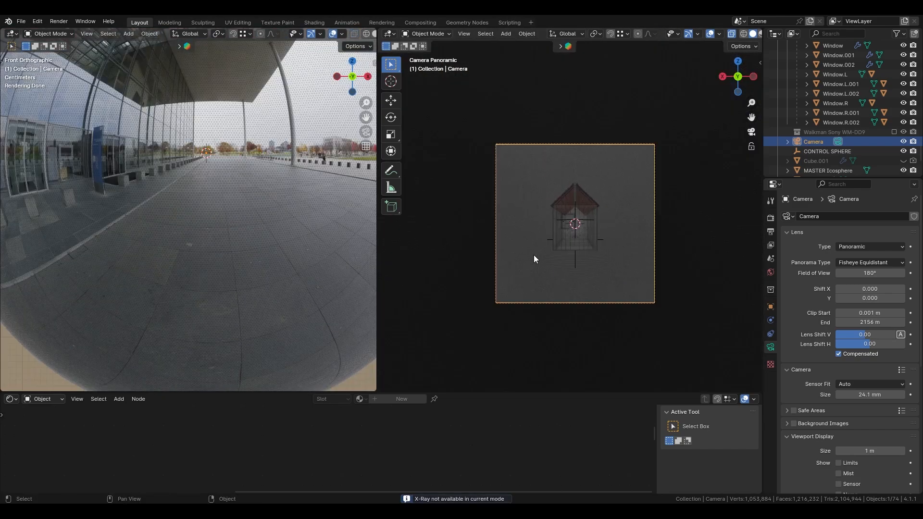
key("KP_3")
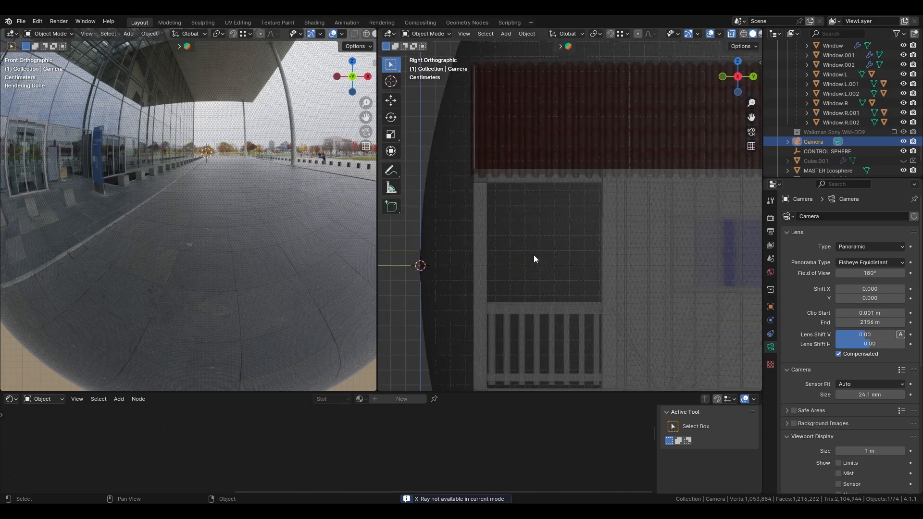
scroll(533, 254, "down", 10)
middle_click_drag(680, 251, 596, 238, "shift")
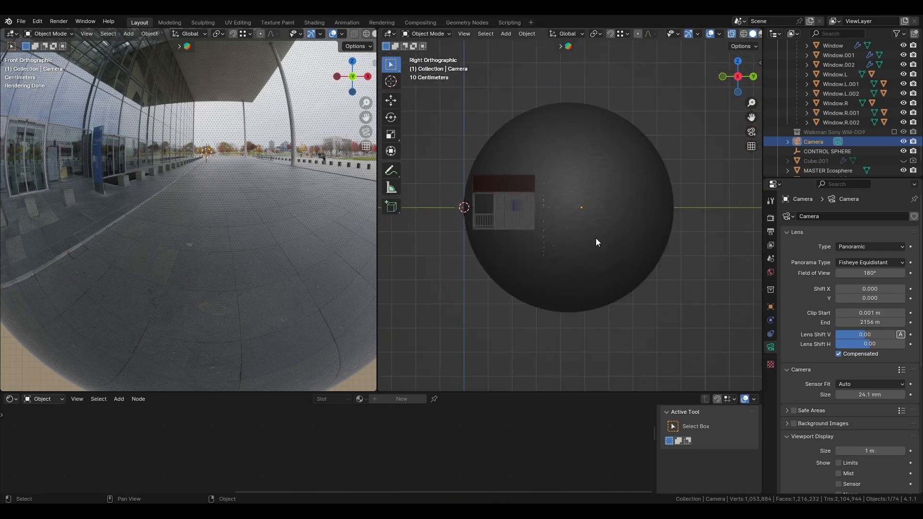
scroll(595, 238, "up", 3)
left_click(595, 237)
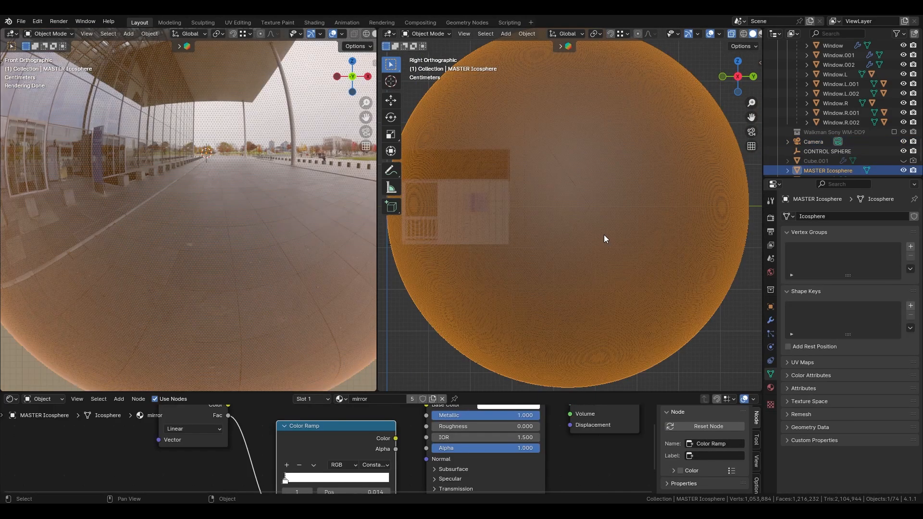
left_click(813, 144)
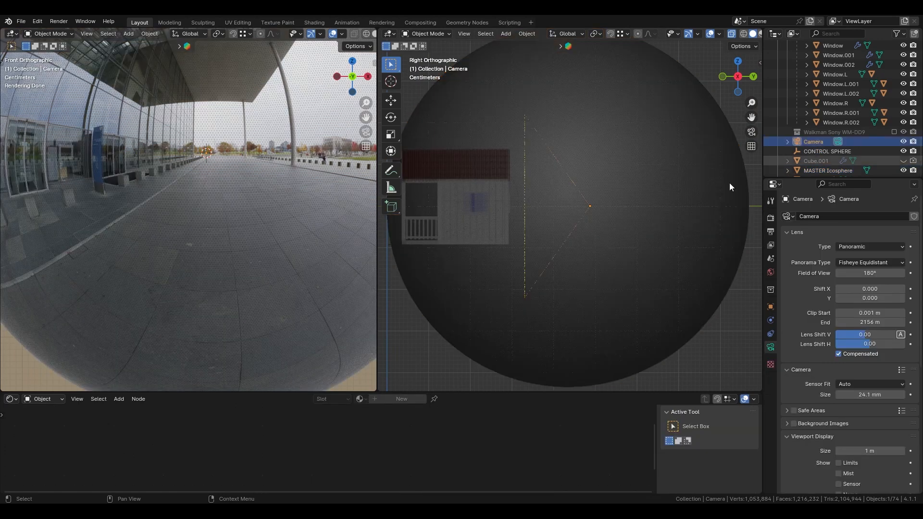
scroll(564, 236, "down", 3)
scroll(564, 236, "up", 3)
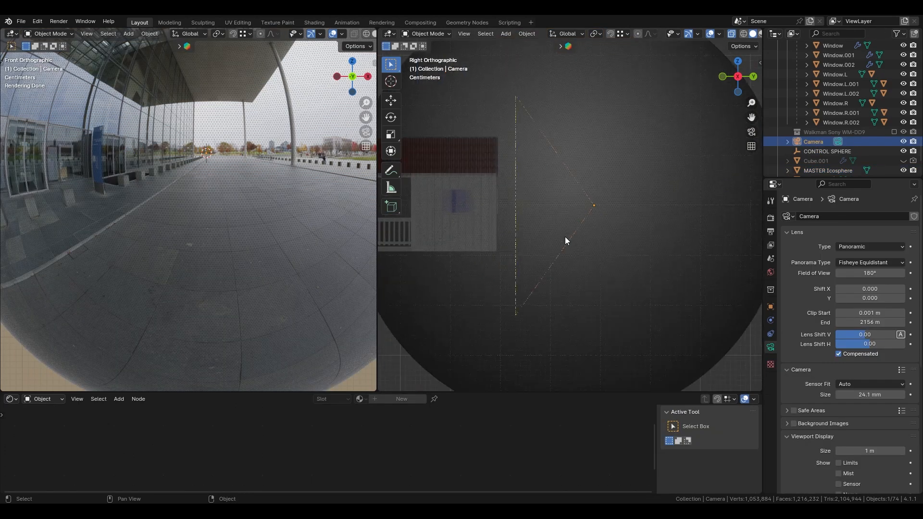
key("g")
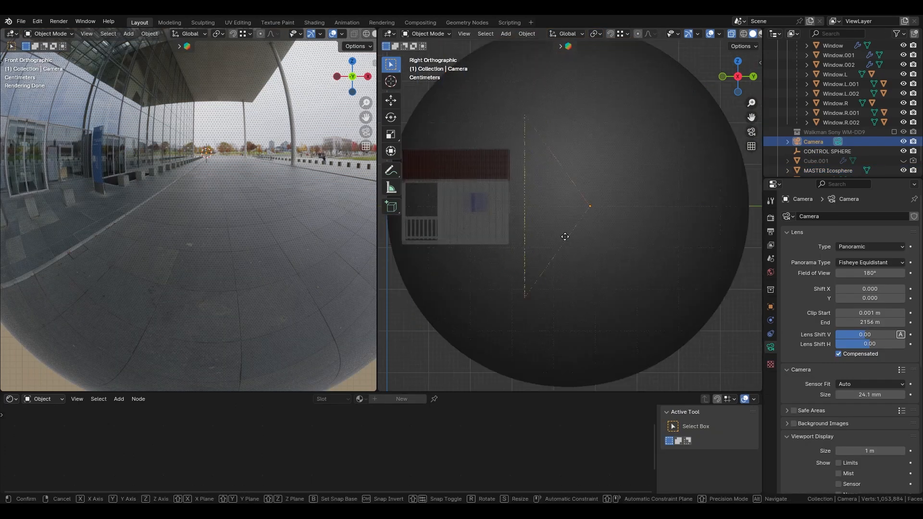
key("y")
right_click(518, 227)
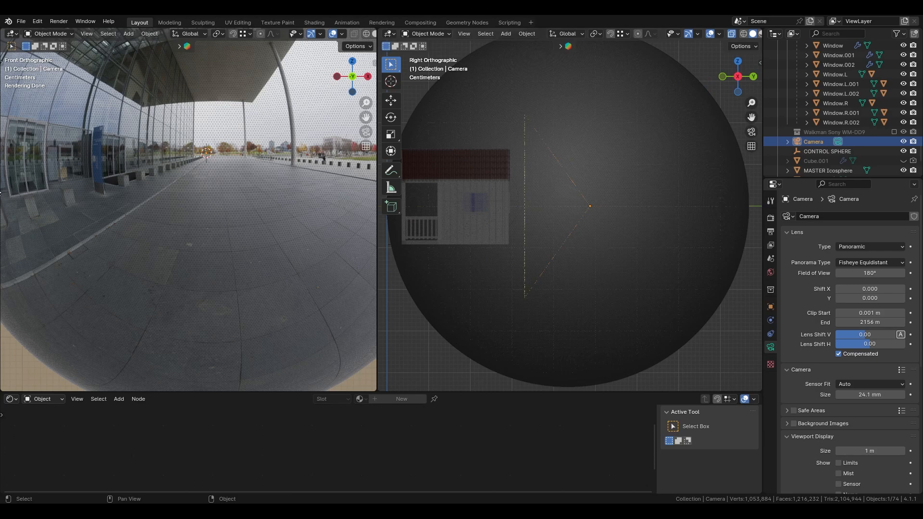
Return the rendered viewport to the camera view without overlays and try moving the camera along the global Y axis
key("KP_0")
key("shift+alt+z")
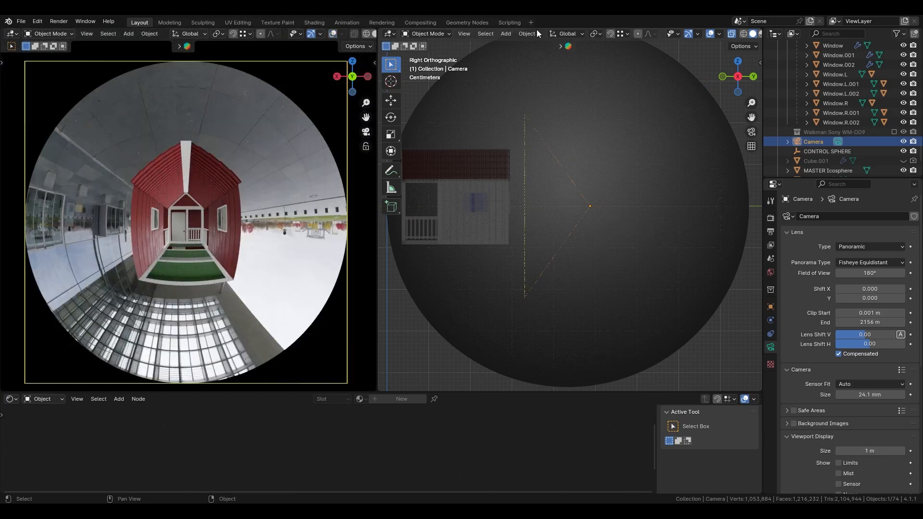
key("g")
key("y")
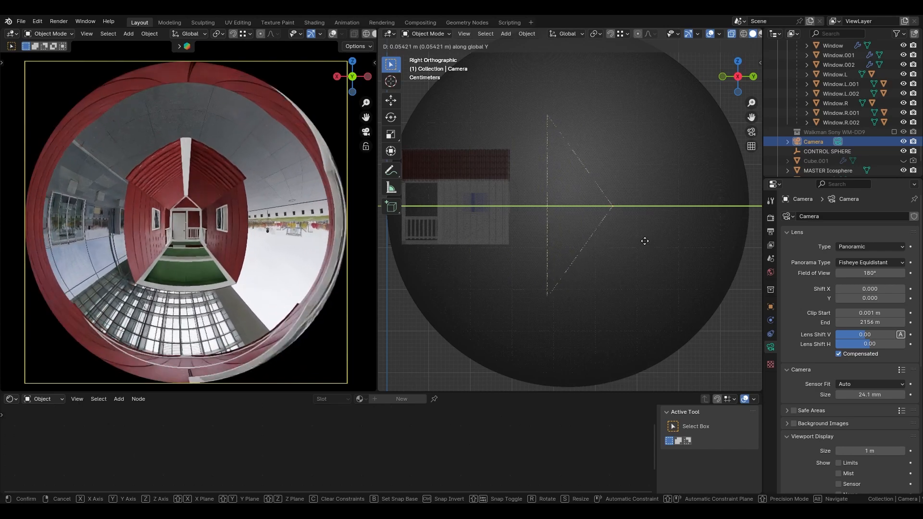
left_click(634, 244)
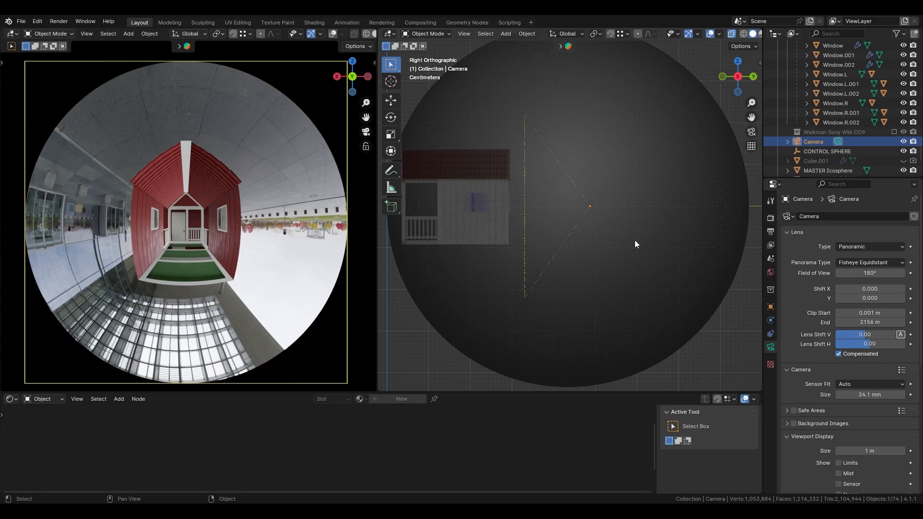
Select the MASTER Icosphere and, in front orthographic view, select its vertex at the 3D cursor in Edit Mode
left_click(635, 244)
scroll(658, 248, "down", 2)
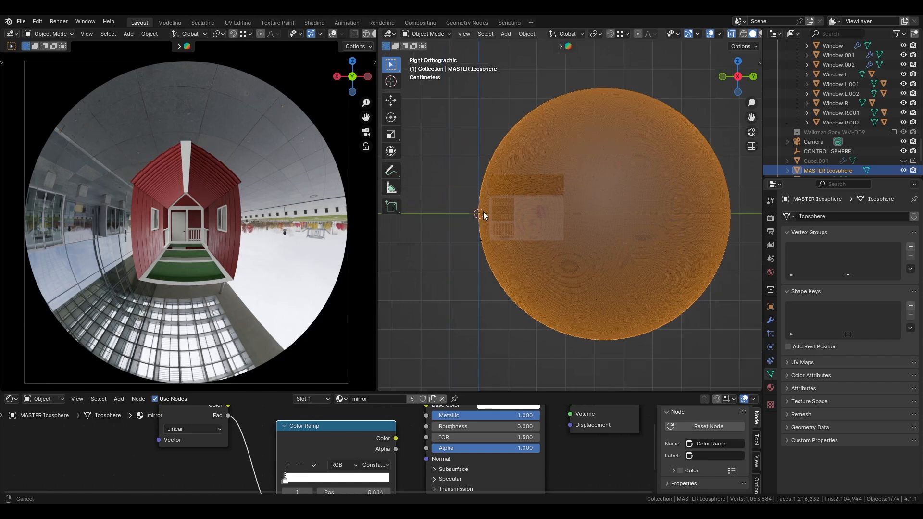
scroll(483, 212, "up", 6)
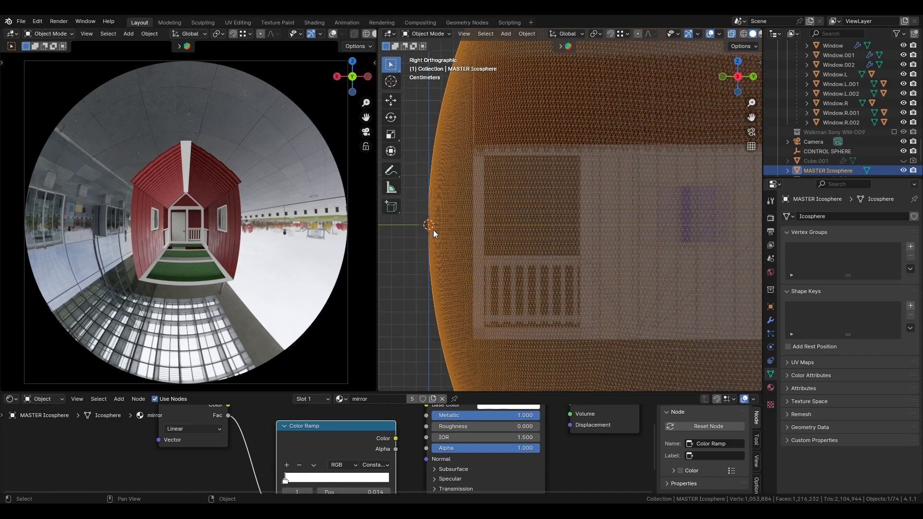
middle_click_drag(440, 238, 600, 290)
key("KP_1")
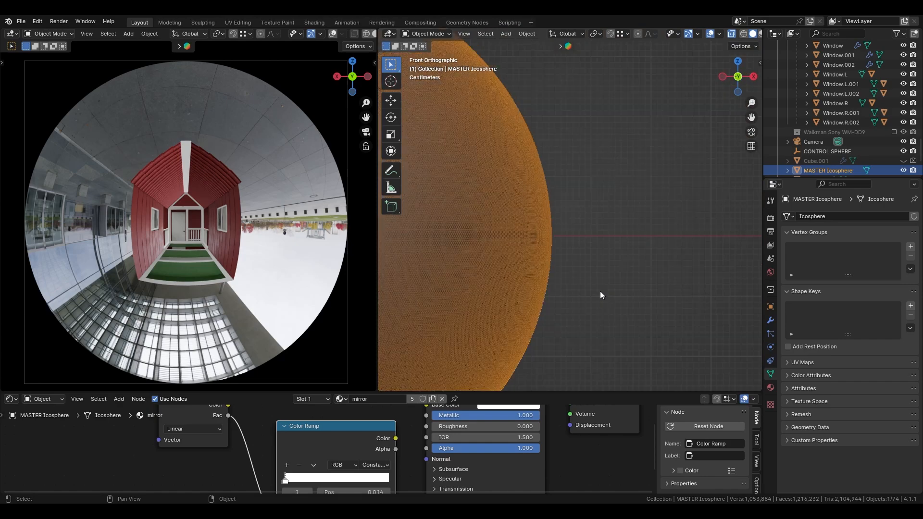
key("KP_3")
key("KP_1")
key("KP_Decimal")
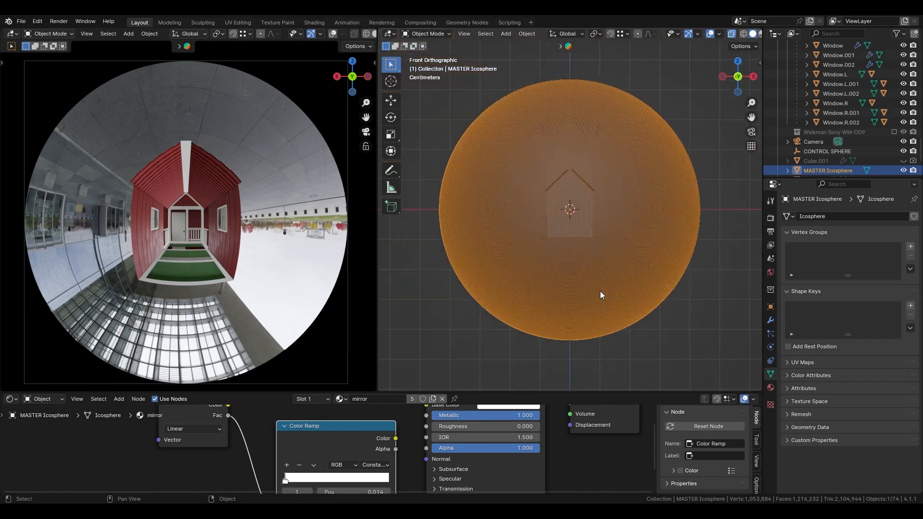
scroll(599, 290, "up", 14)
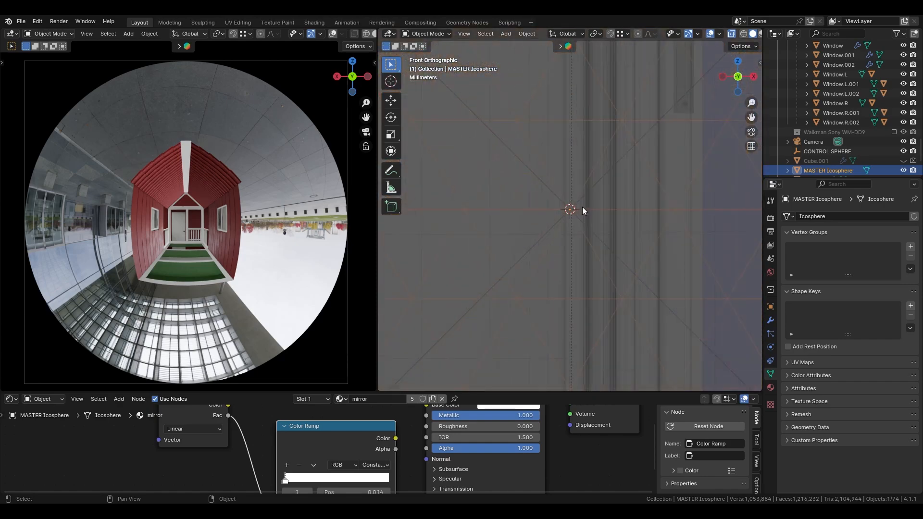
key("Tab")
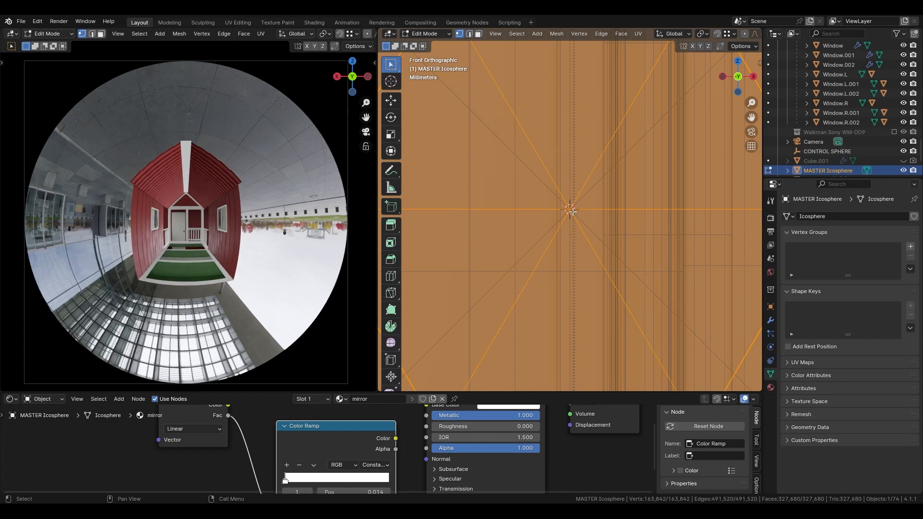
left_click(573, 218)
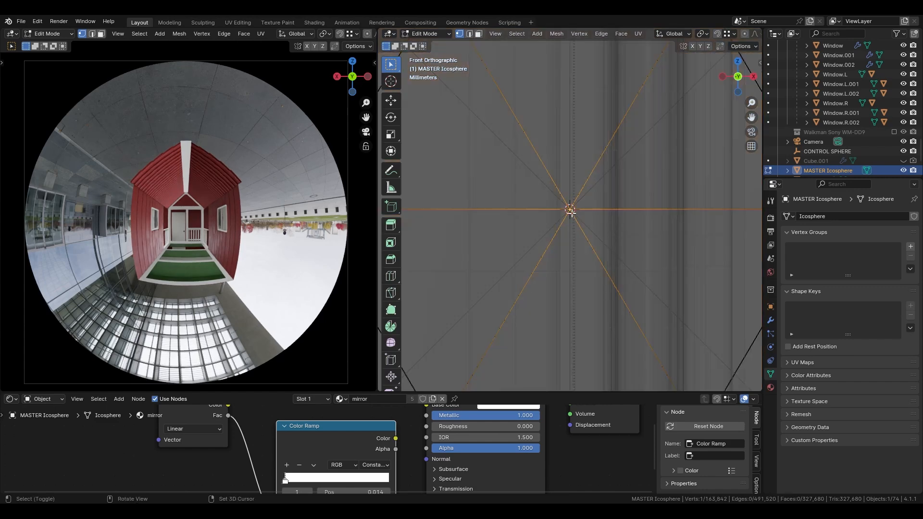
Return the MASTER Icosphere to Object Mode and set its origin to the 3D cursor
key("shift+s")
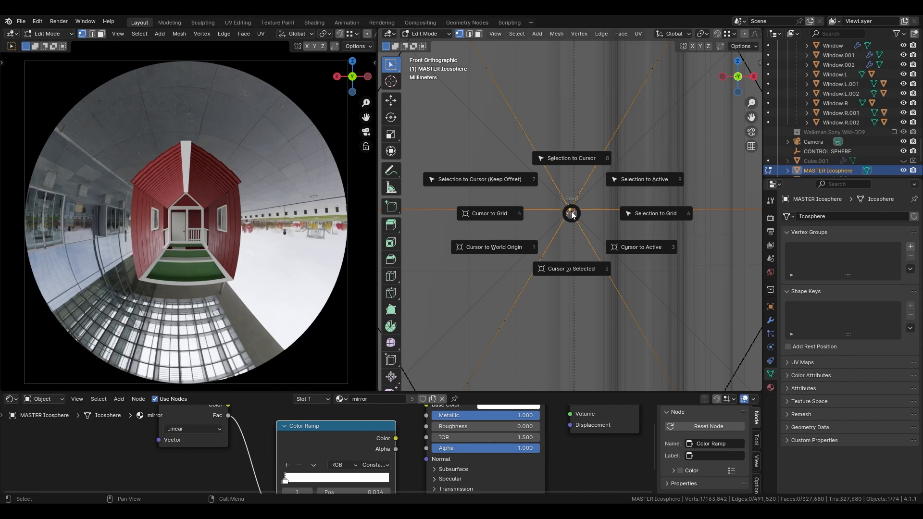
key("Escape")
key("q")
key("Escape")
key("Tab")
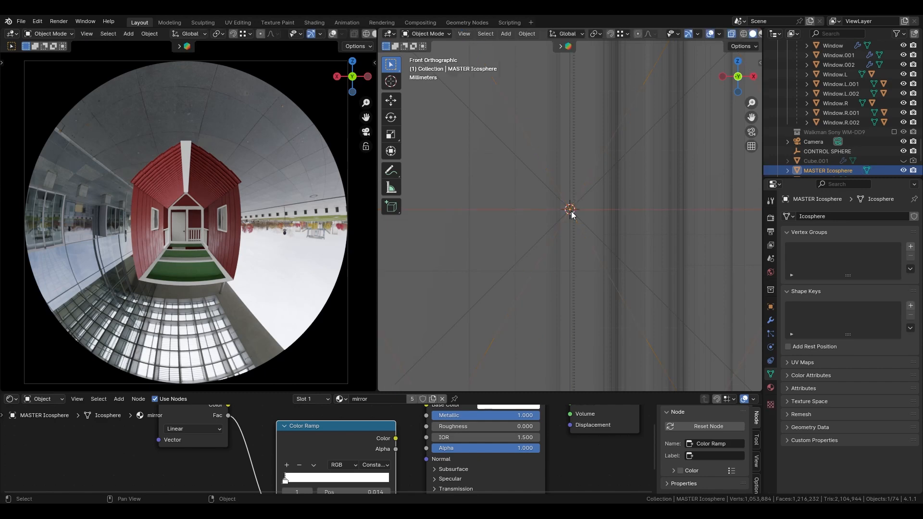
key("q")
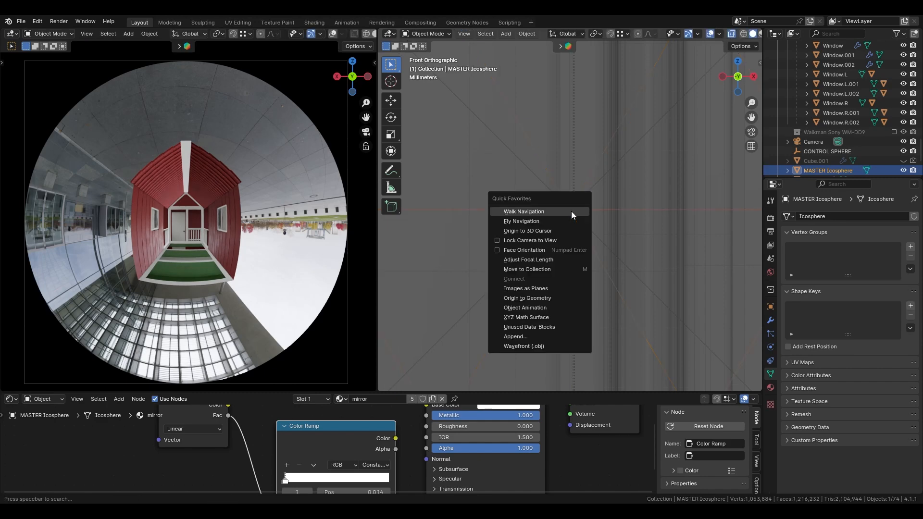
left_click(551, 233)
Switch to right orthographic view and try enlarging the MASTER Icosphere from its edge origin to about 1.17 times its size
scroll(588, 243, "down", 20)
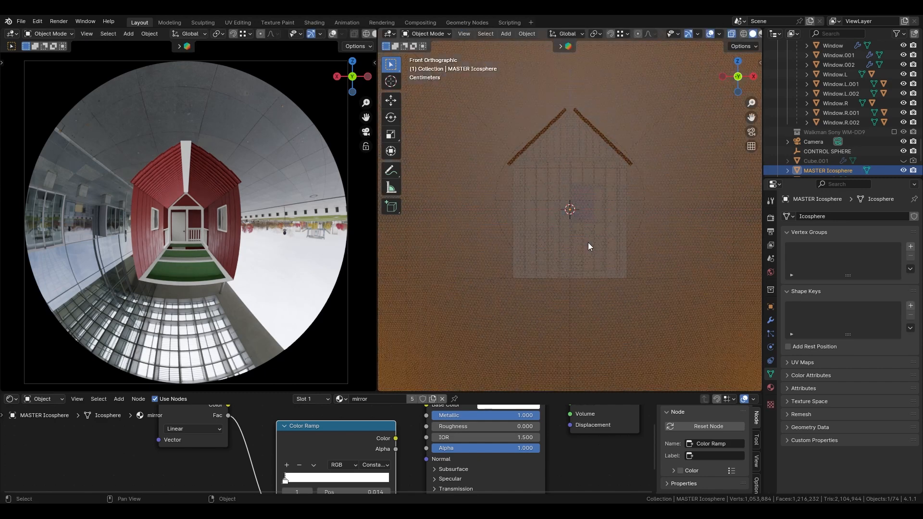
scroll(588, 244, "down", 5)
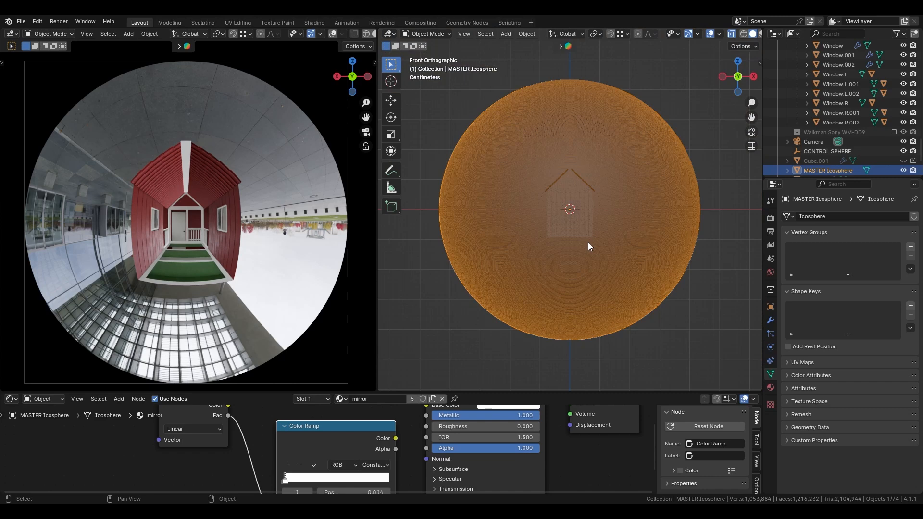
key("KP_3")
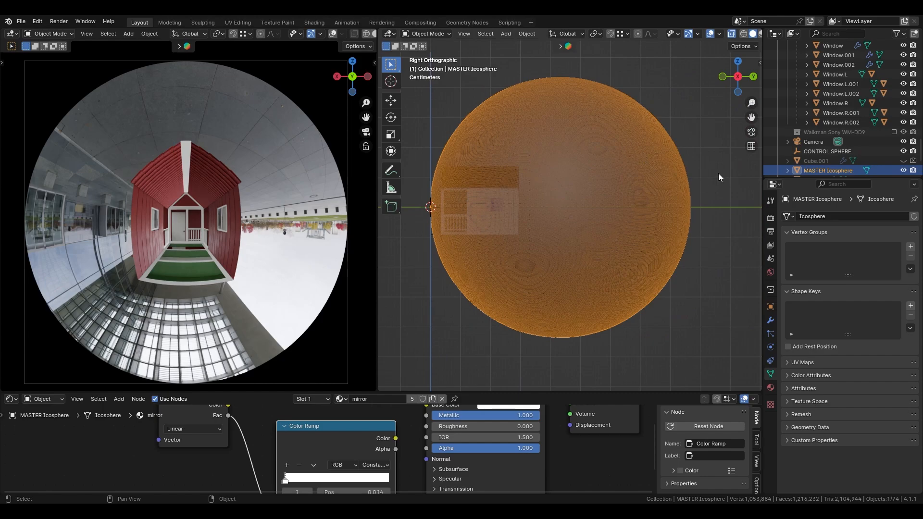
key("s")
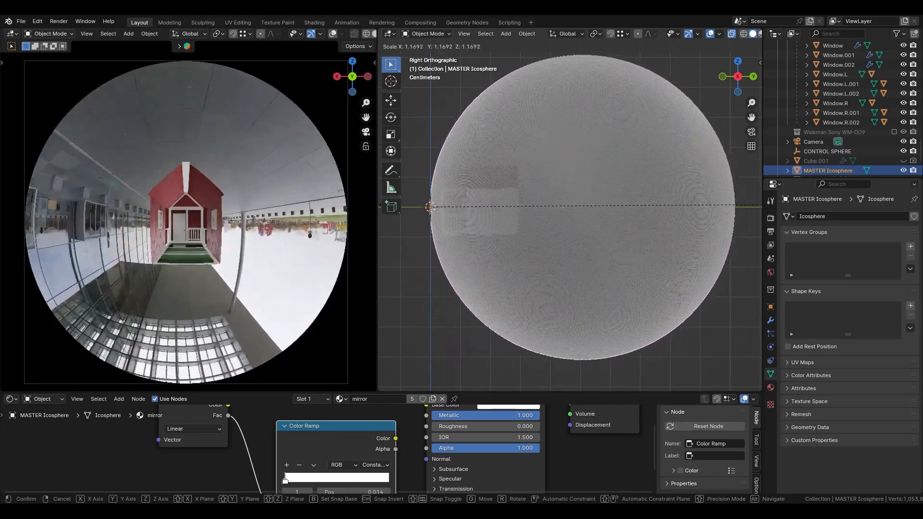
left_click(652, 213)
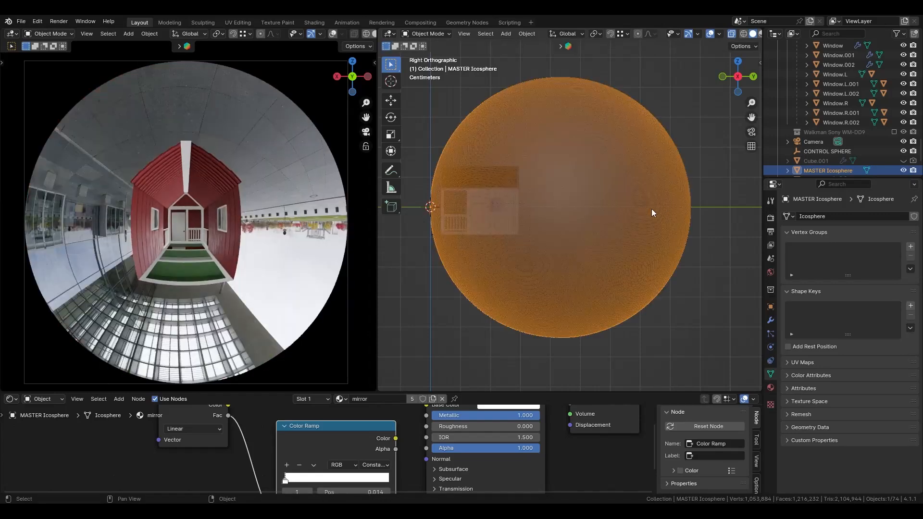
Select the camera and move it along the global Y axis into the shed, near the sphere's edge origin
left_click(811, 142)
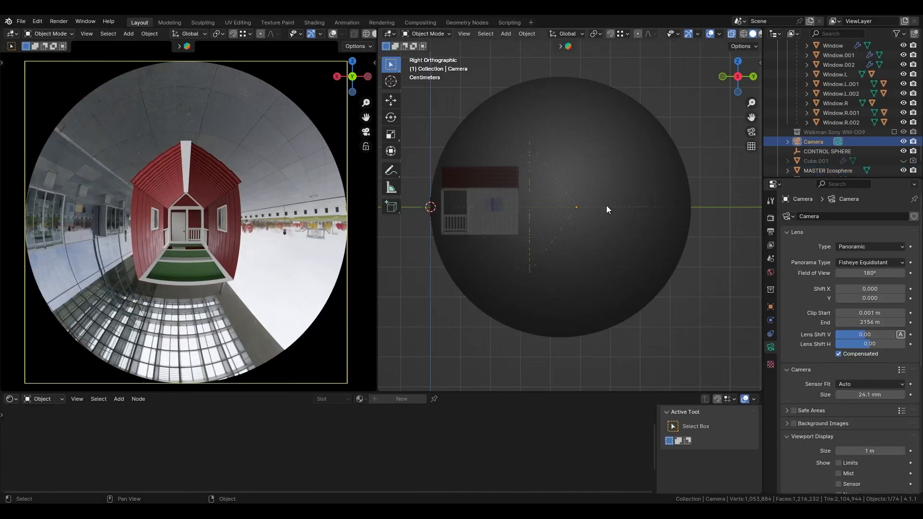
key("g")
key("y")
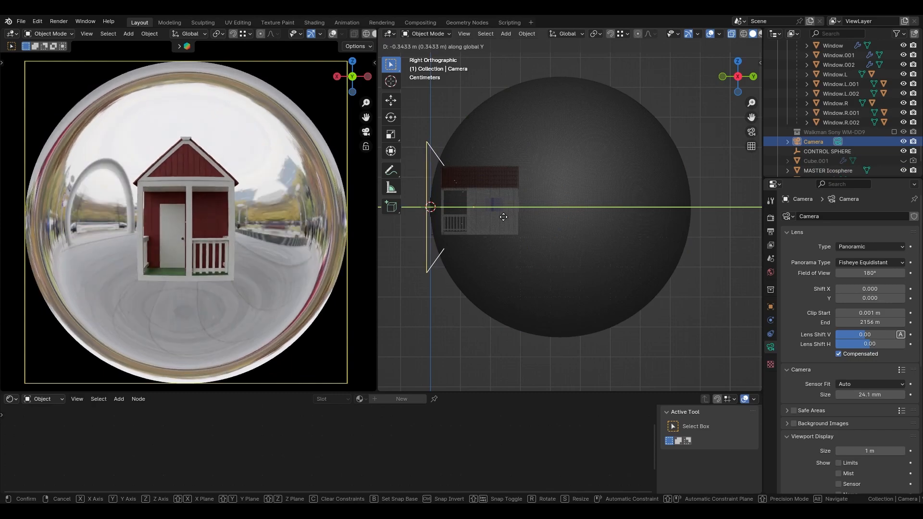
left_click(524, 220)
Try scaling the MASTER Icosphere down to about 0.57 from its edge origin, and undo the scaling
left_click(533, 221)
key("s")
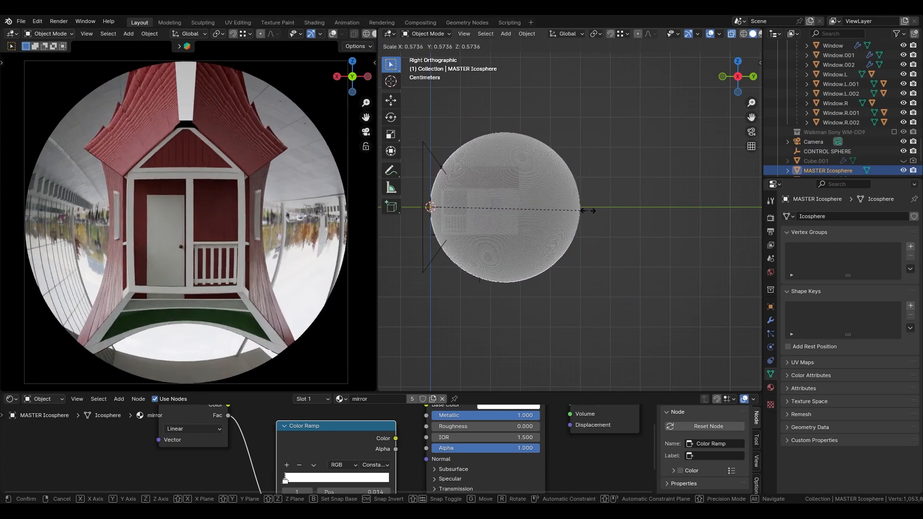
left_click(278, 182)
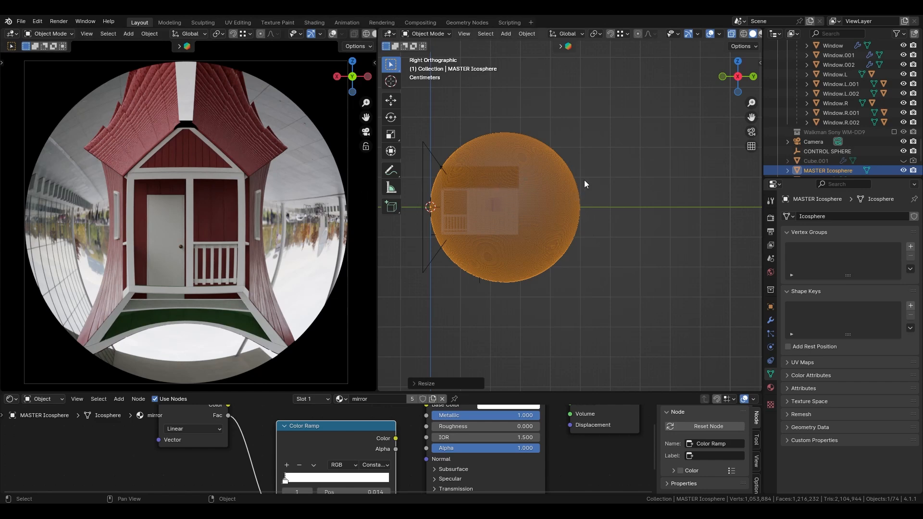
key("ctrl+z")
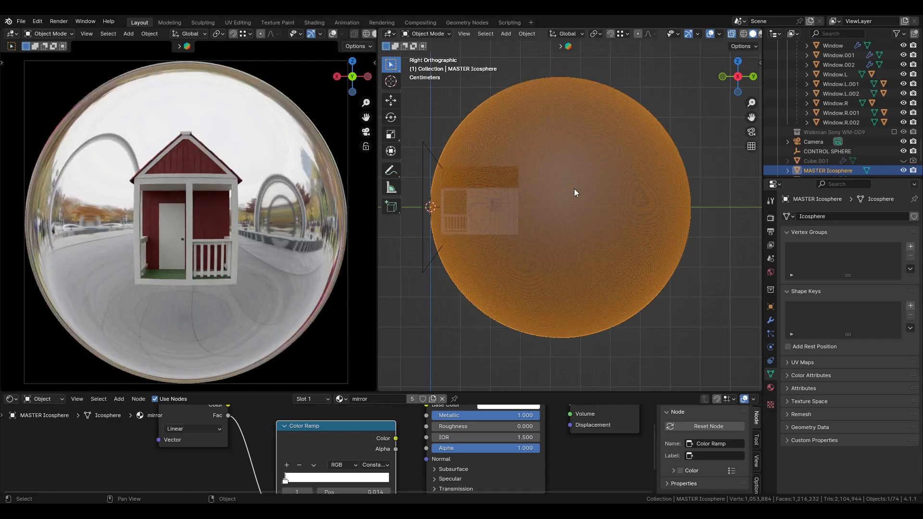
Try moving the camera along the global Y axis from the shed toward the sphere's centre
left_click(438, 160)
key("g")
key("y")
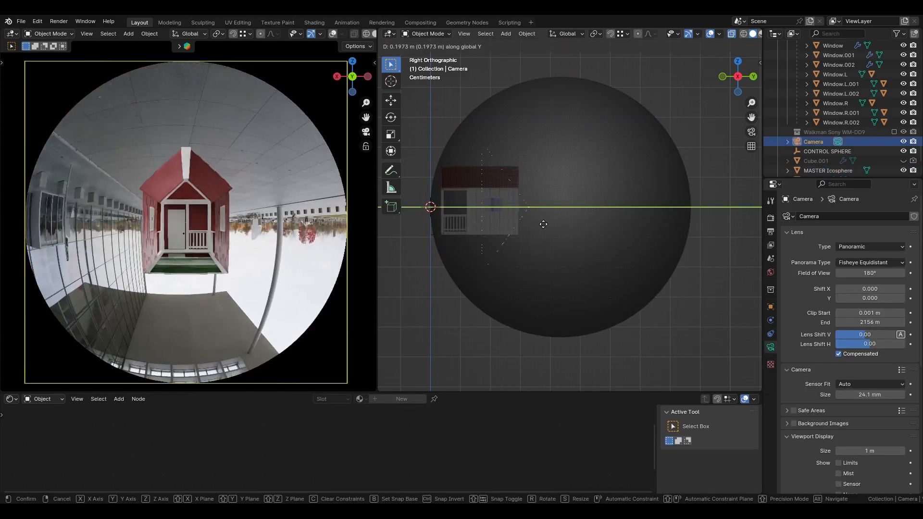
right_click(500, 220)
Move the camera behind the shed, close to the sphere's centre, and check its position relative to the edge origin
middle_click_drag(430, 227, 543, 226, "shift")
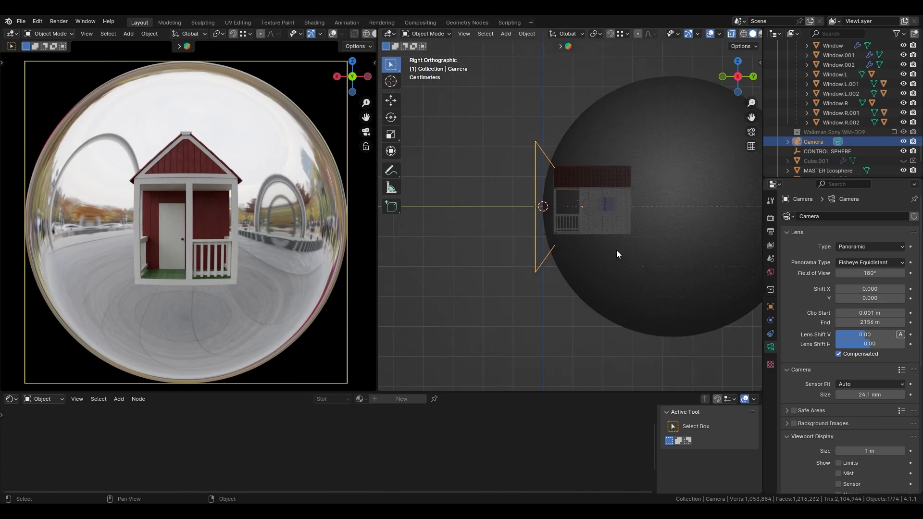
key("g")
left_click(647, 267)
scroll(524, 252, "up", 5)
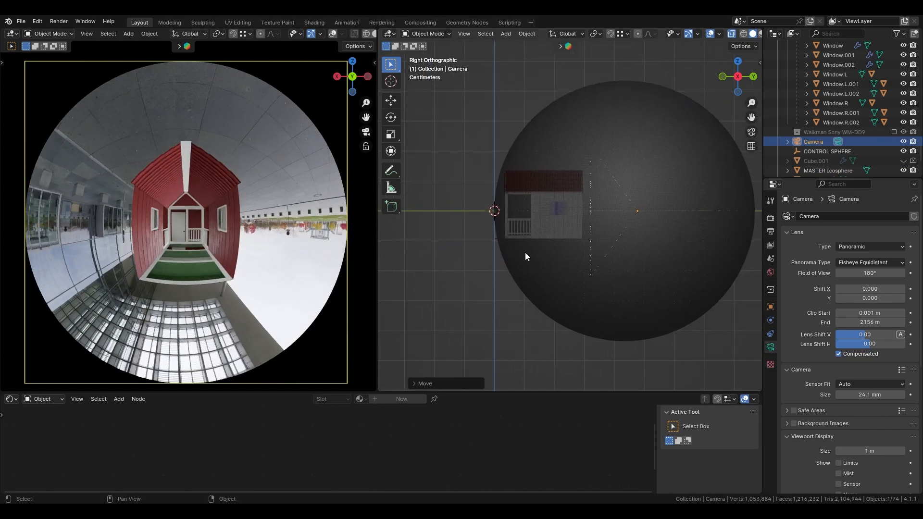
scroll(626, 269, "up", 1)
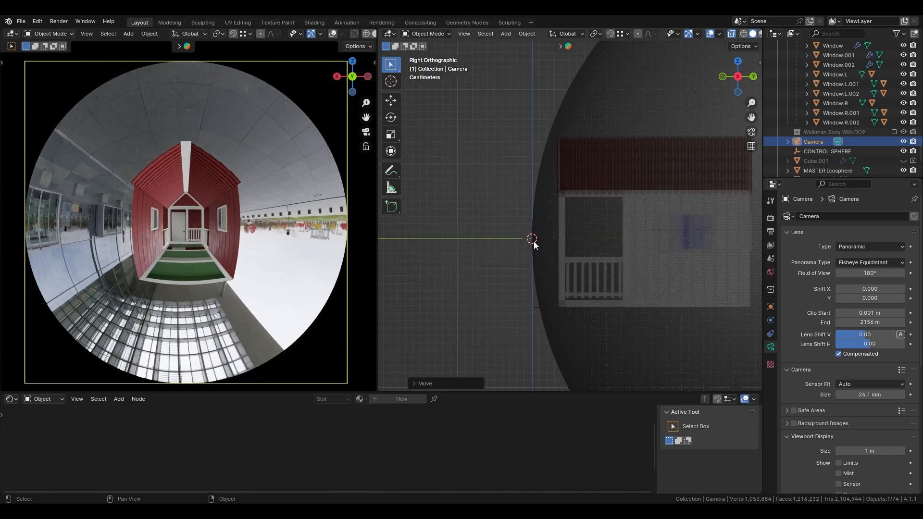
scroll(526, 256, "down", 4)
middle_click_drag(568, 255, 420, 277, "shift")
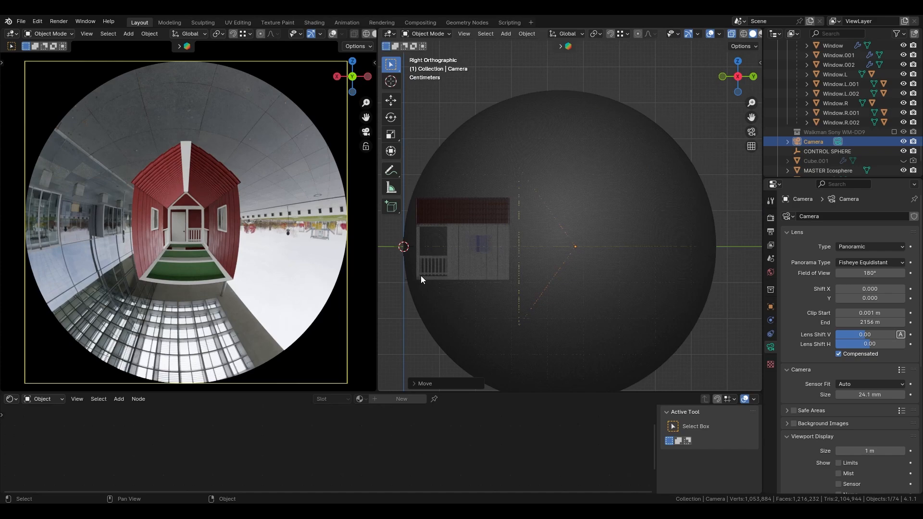
Try scaling the MASTER Icosphere down to about 0.1 from its edge origin and cancel the scaling
left_click(657, 219)
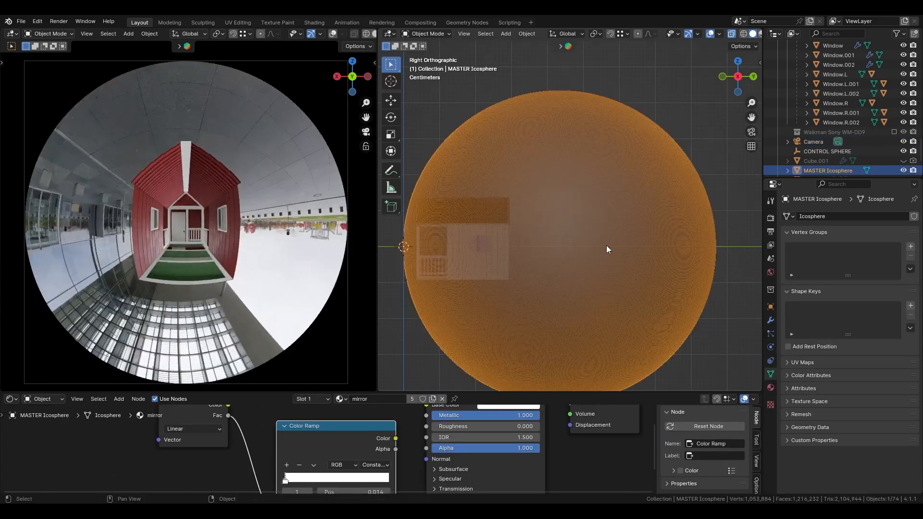
left_click(480, 213)
scroll(818, 139, "up", 5)
scroll(818, 139, "up", 5)
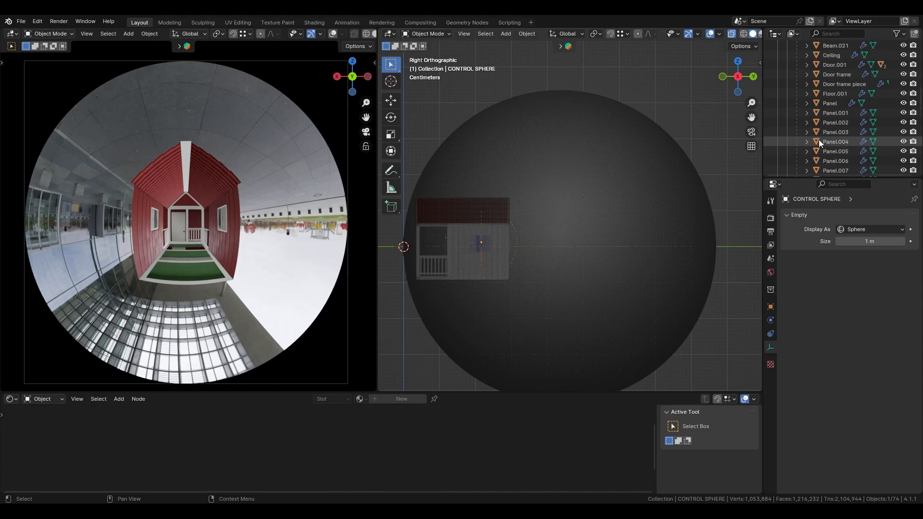
scroll(872, 91, "up", 5)
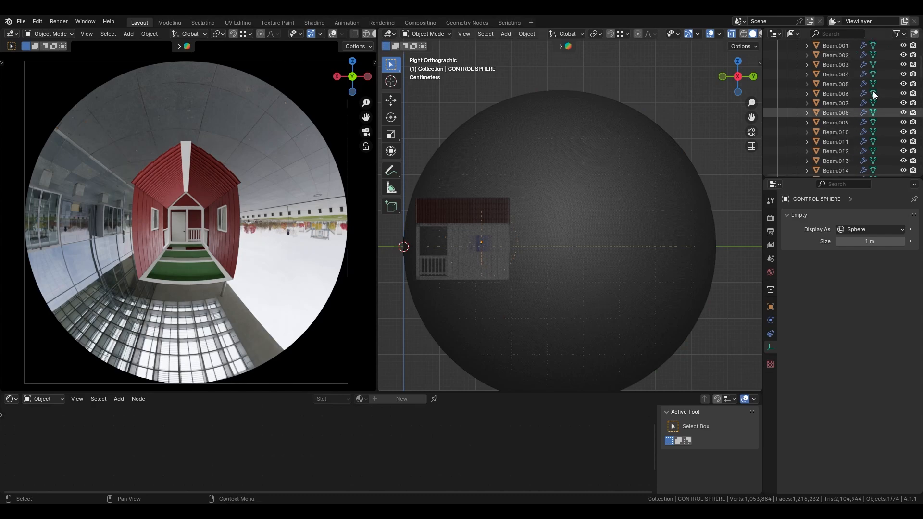
left_click(627, 171)
scroll(627, 171, "down", 1)
scroll(627, 171, "down", 3)
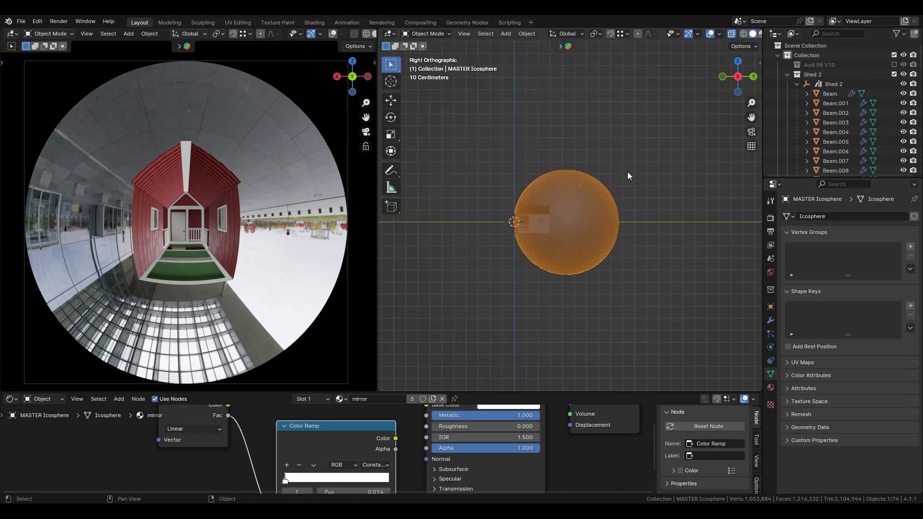
key("s")
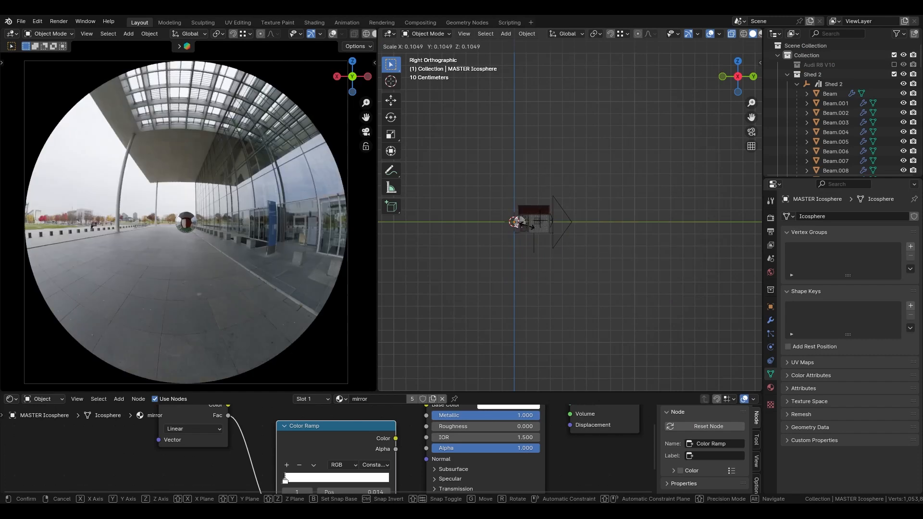
right_click(528, 226)
scroll(564, 235, "up", 7)
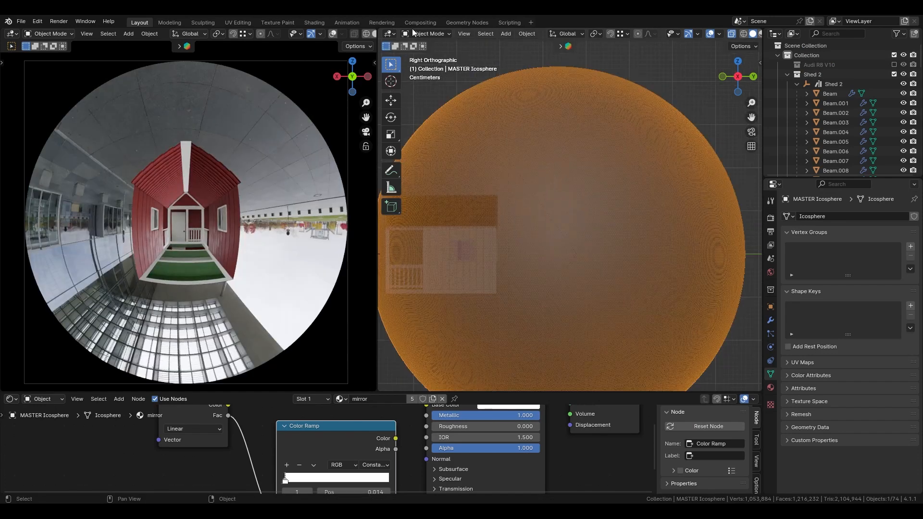
scroll(494, 144, "down", 4)
scroll(497, 210, "up", 4)
scroll(547, 219, "down", 3)
scroll(532, 225, "up", 4)
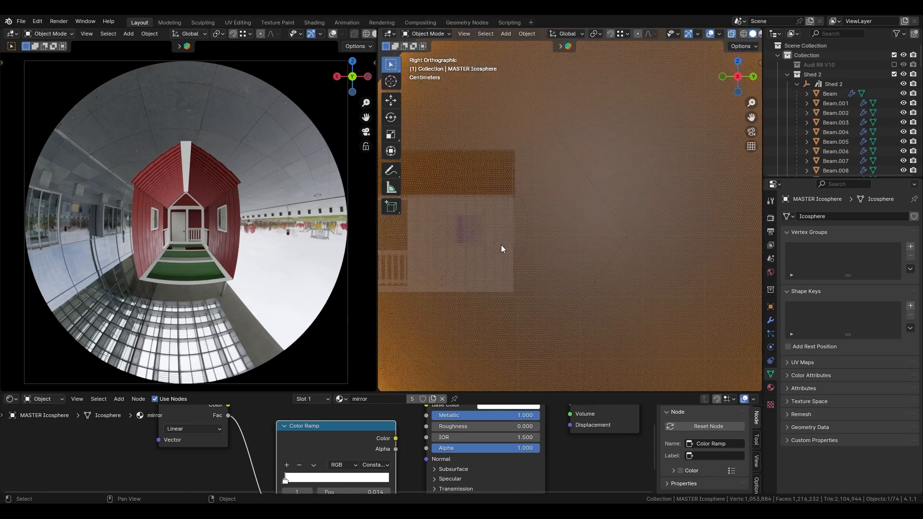
scroll(519, 236, "down", 2)
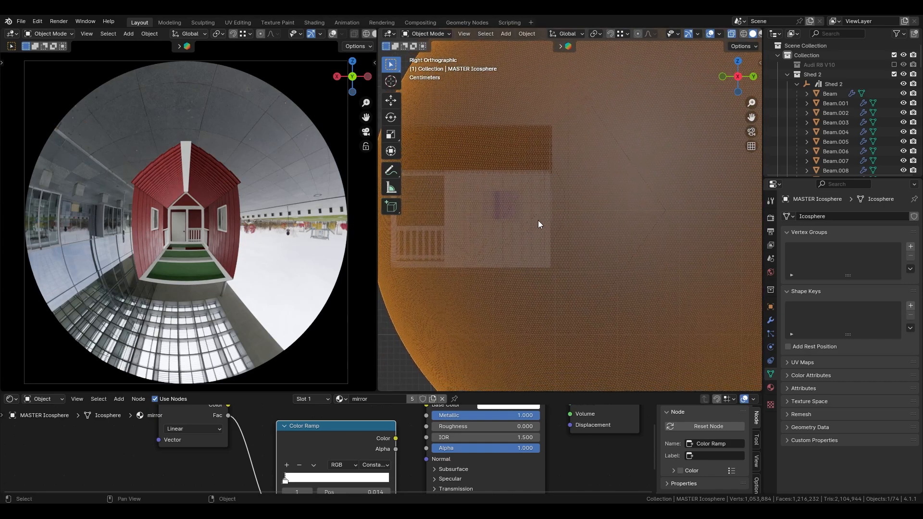
Exclude the Shed 2 collection from the view layer and enable the Audi R8 V10 collection instead
left_click(787, 74)
left_click(894, 74)
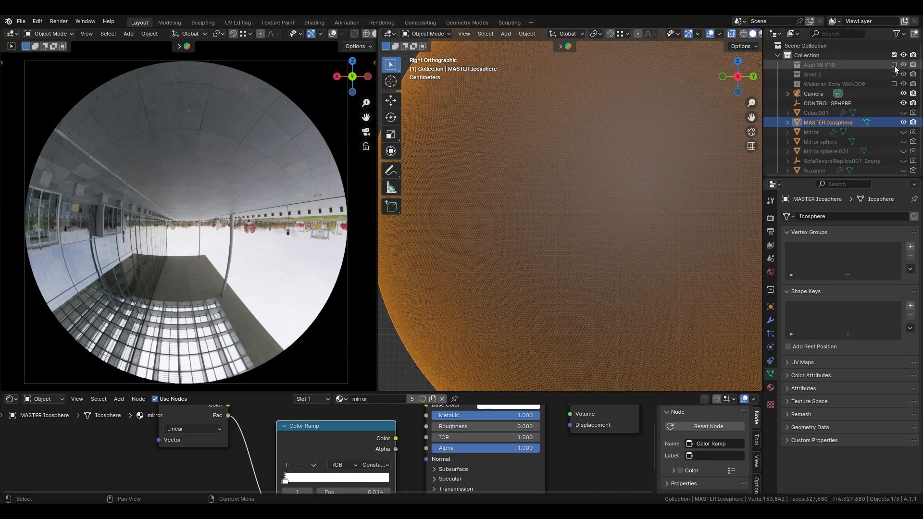
left_click(894, 65)
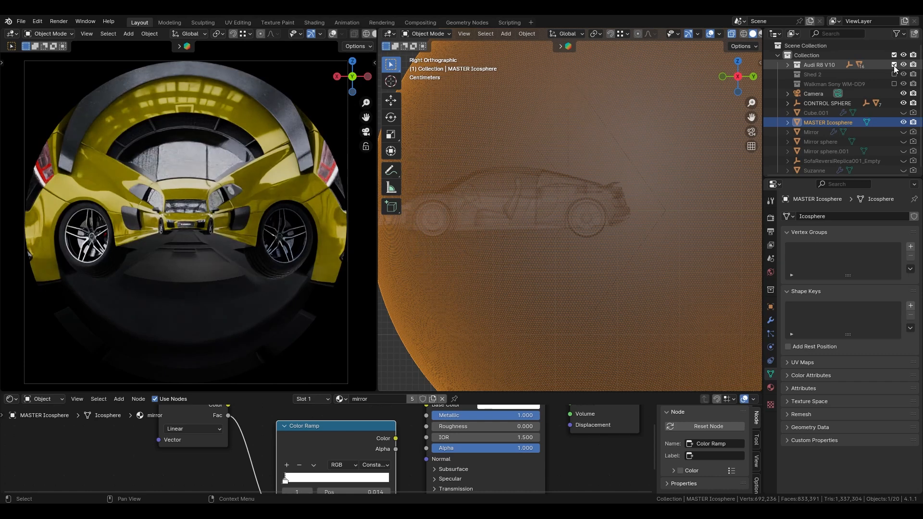
Exclude the Audi R8 V10 collection from the view layer and enable the Walkman Sony WM-DD9 collection instead
scroll(537, 178, "down", 2)
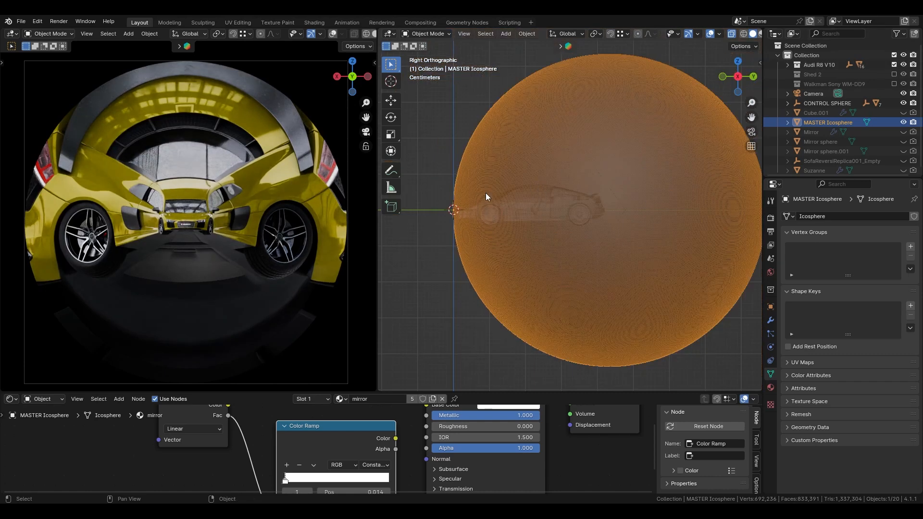
left_click(894, 65)
left_click(894, 83)
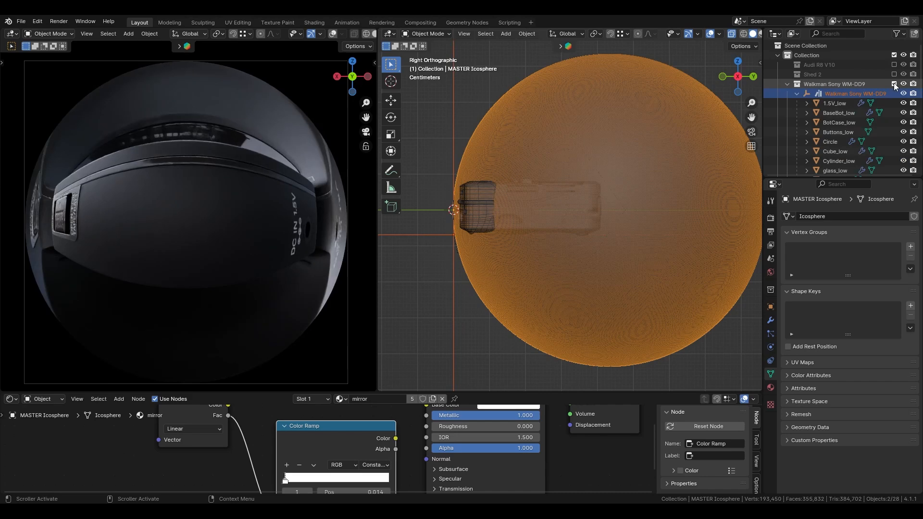
Scale the Walkman Sony WM-DD9 empty down uniformly so the whole model fits inside the sphere near its edge origin
middle_click_drag(556, 221, 635, 324)
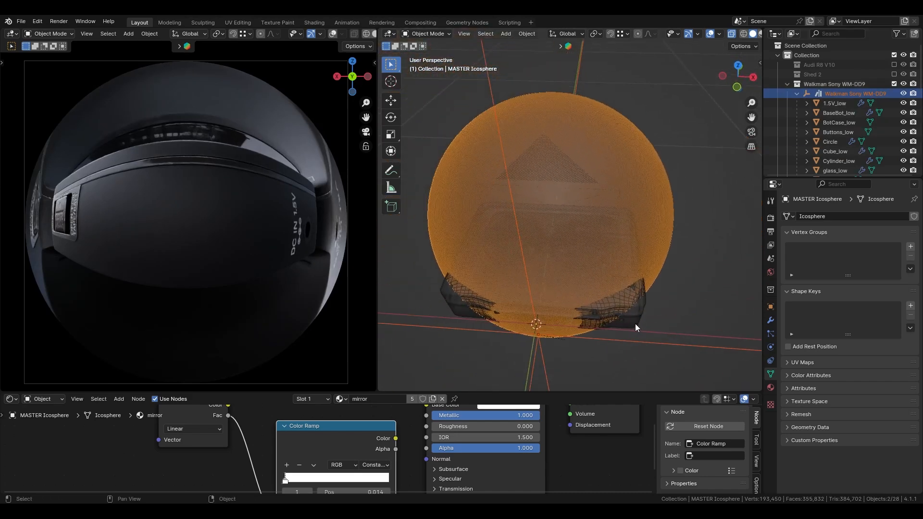
left_click(663, 342)
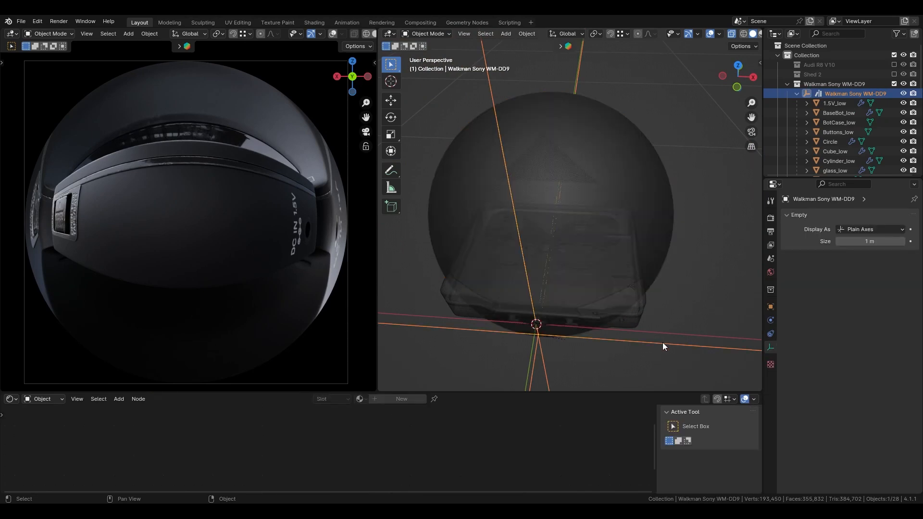
key("KP_7")
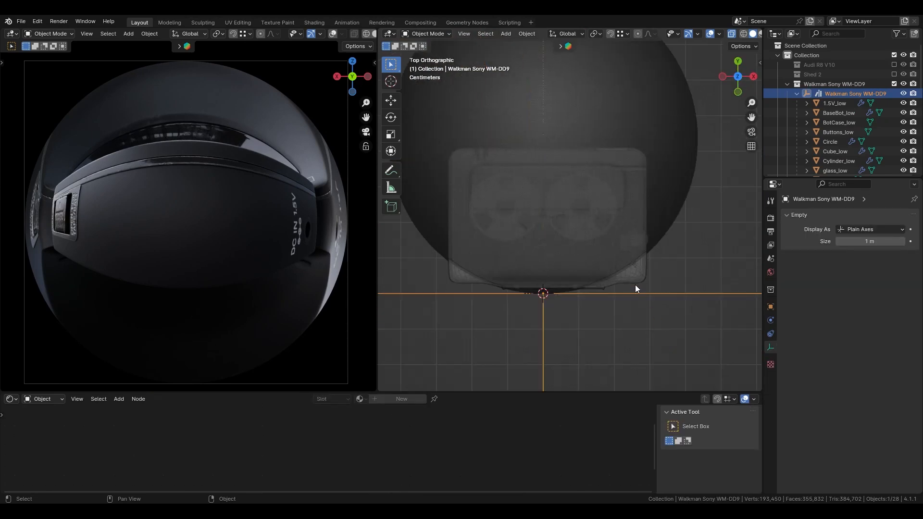
key("s")
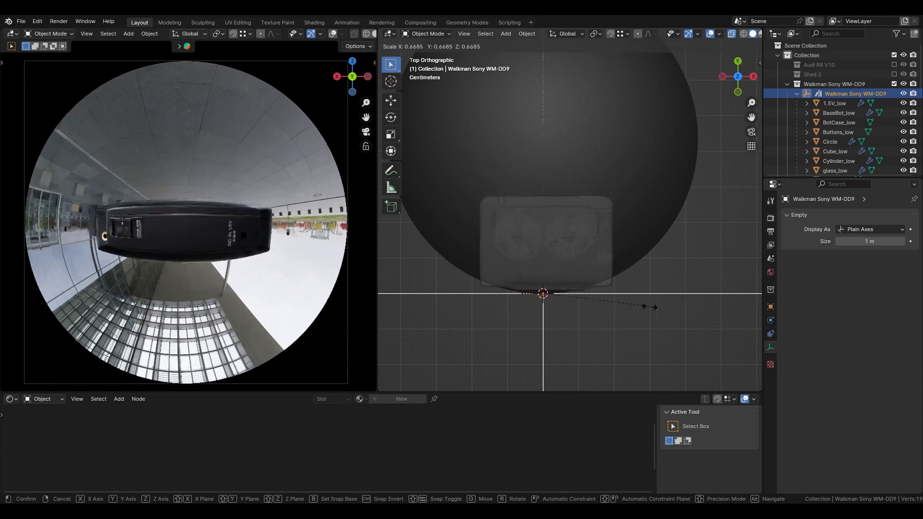
left_click(607, 310)
Try scaling the MASTER Icosphere slightly from its edge origin in the side view
middle_click_drag(606, 310, 469, 162)
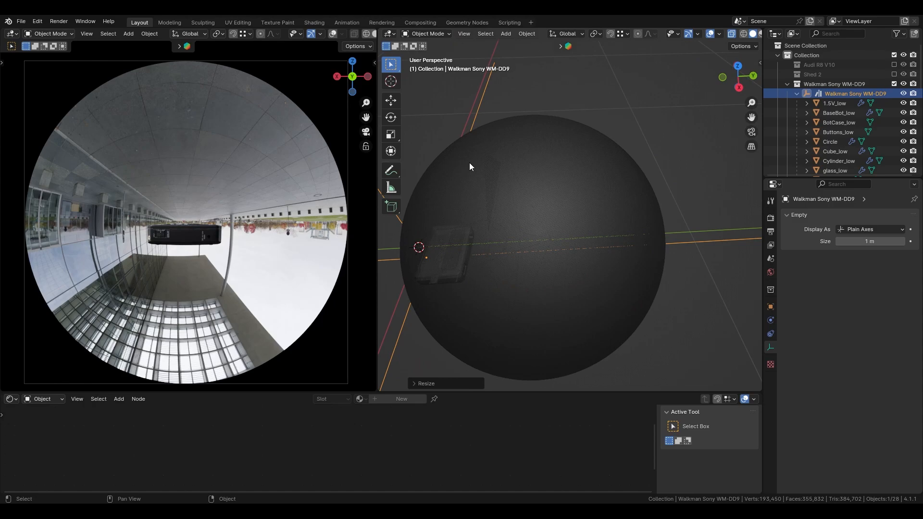
key("KP_1")
key("KP_3")
middle_click_drag(567, 199, 613, 117, "shift")
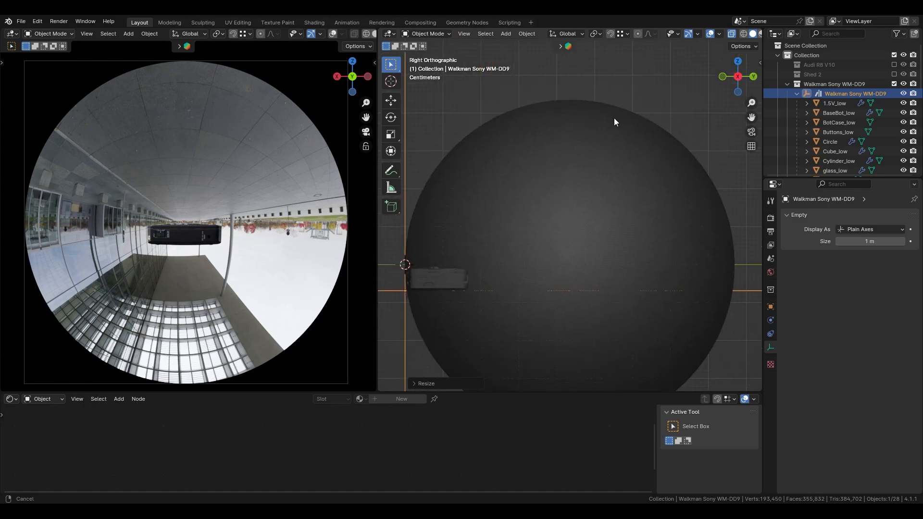
left_click(592, 185)
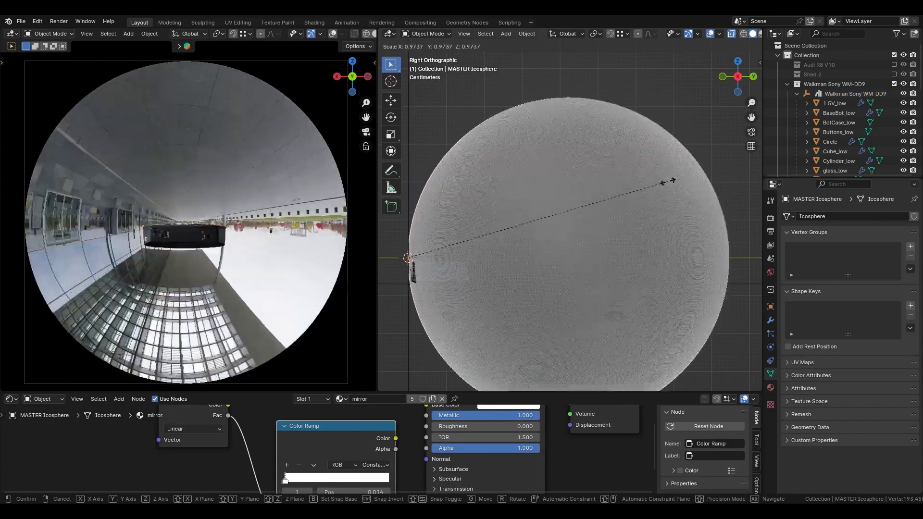
Select the camera and try moving it along the global Y axis in the side view
scroll(798, 143, "down", 10)
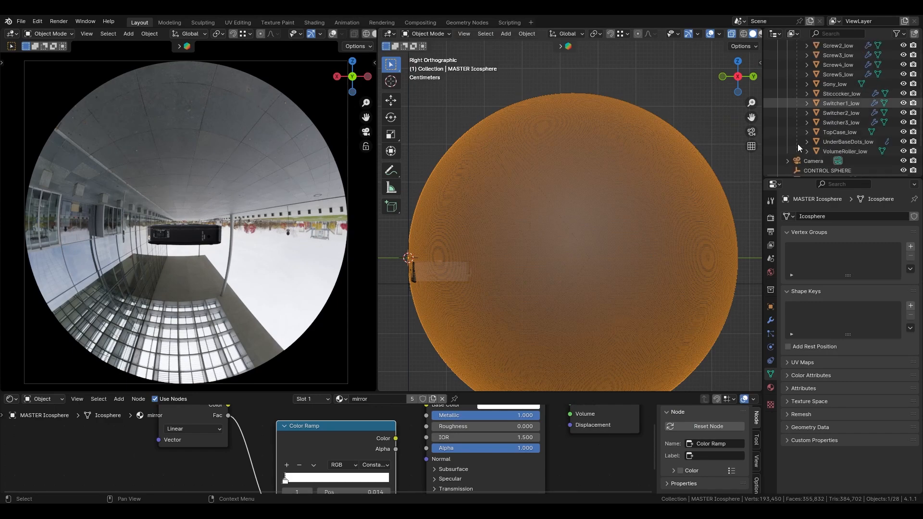
left_click(817, 90)
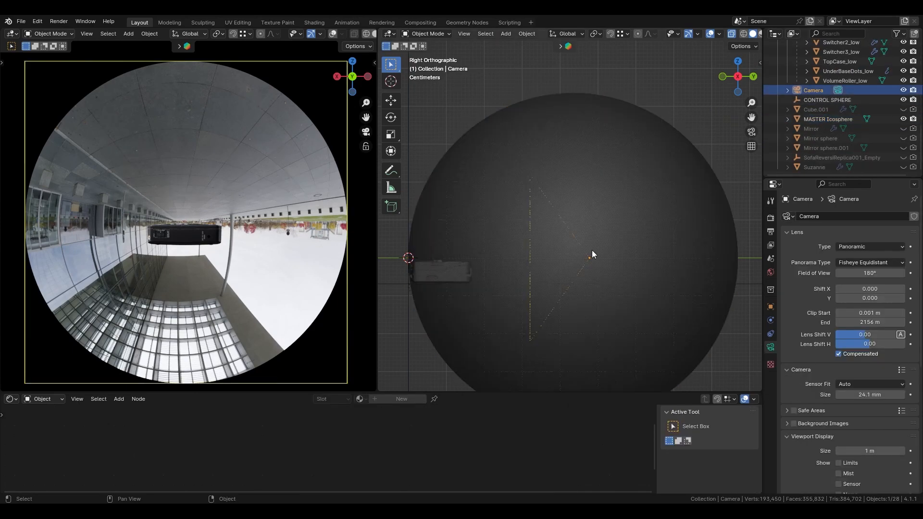
key("g")
key("y")
right_click(517, 254)
Try moving the camera along global Y, first toward the Walkman from above, then out beyond the sphere's far side
key("KP_7")
key("g")
key("y")
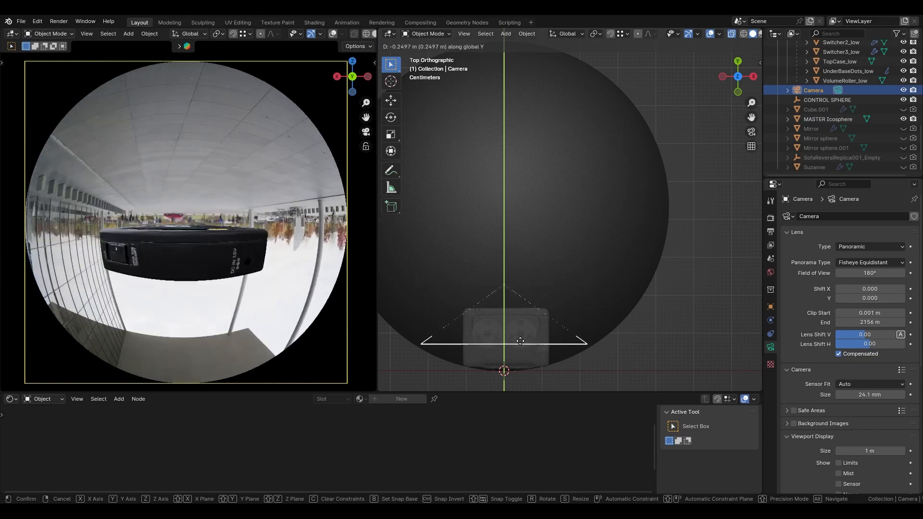
right_click(520, 260)
middle_click_drag(520, 261, 600, 172)
key("g")
key("y")
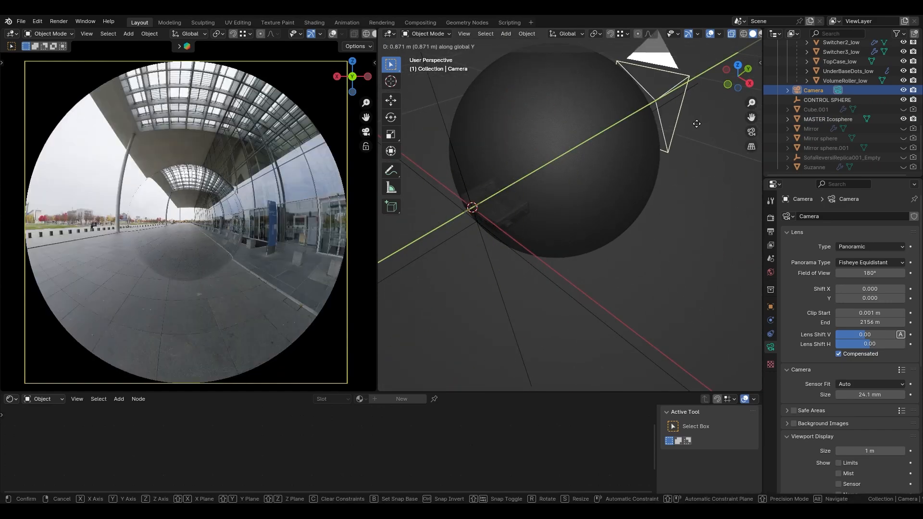
right_click(591, 170)
Examine the MASTER Icosphere and the Walkman's placement inside it from the side, with viewport overlays hidden and shown
left_click(624, 193)
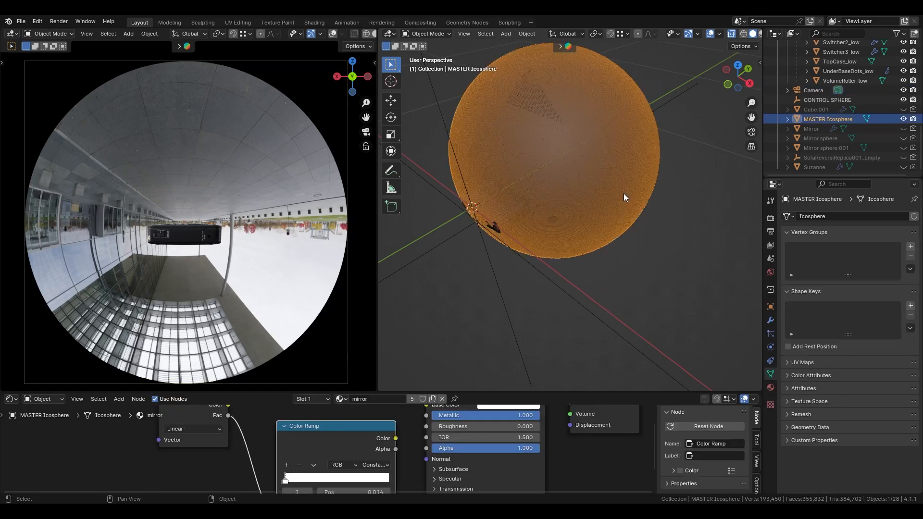
middle_click_drag(623, 194, 525, 189)
key("KP_3")
scroll(526, 205, "up", 2)
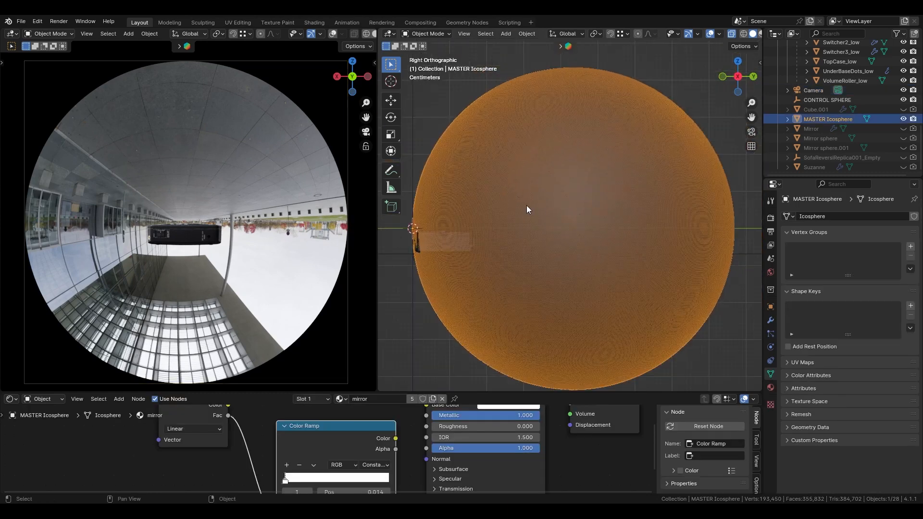
left_click(700, 110)
left_click(639, 166)
key("shift+alt+z")
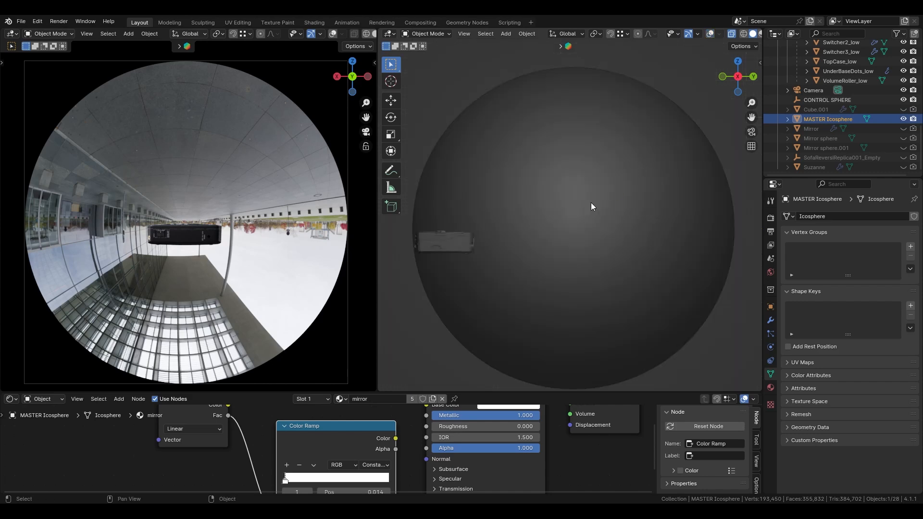
key("shift+alt+z")
middle_click_drag(454, 237, 509, 251, "shift")
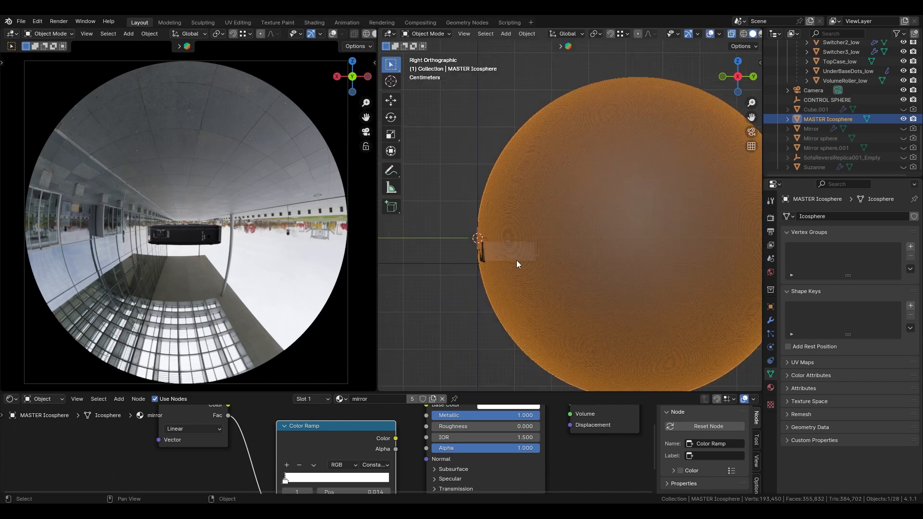
Select the Walkman's parent empty and try moving the model along global Y through the sphere toward the camera
left_click(525, 260)
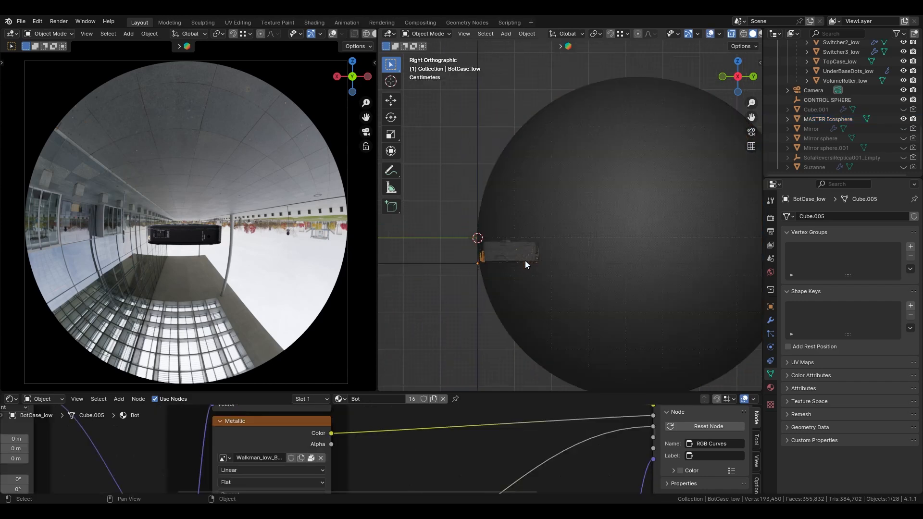
left_click(476, 264)
middle_click_drag(490, 269, 446, 264, "shift")
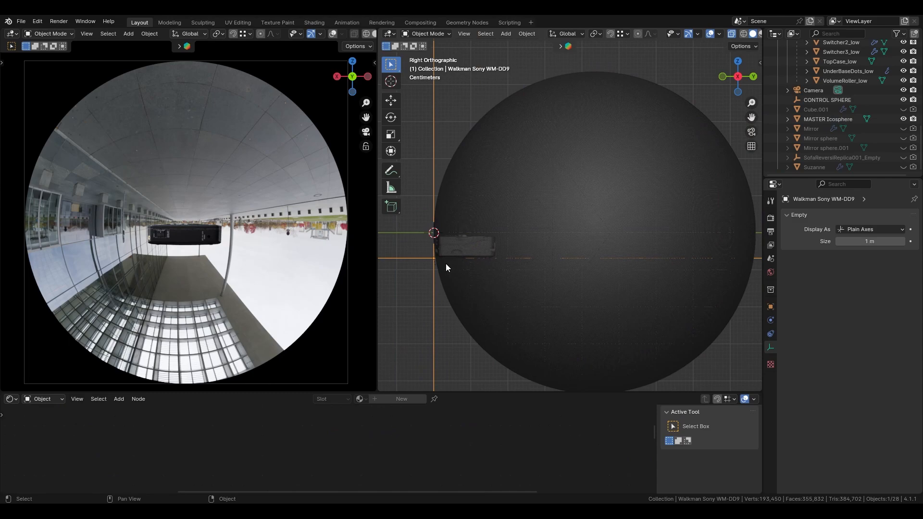
key("g")
key("y")
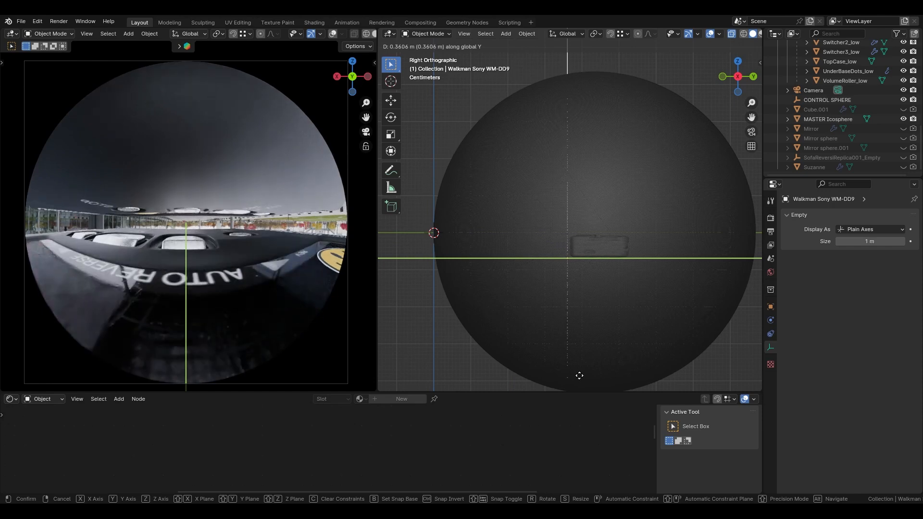
left_click(512, 374)
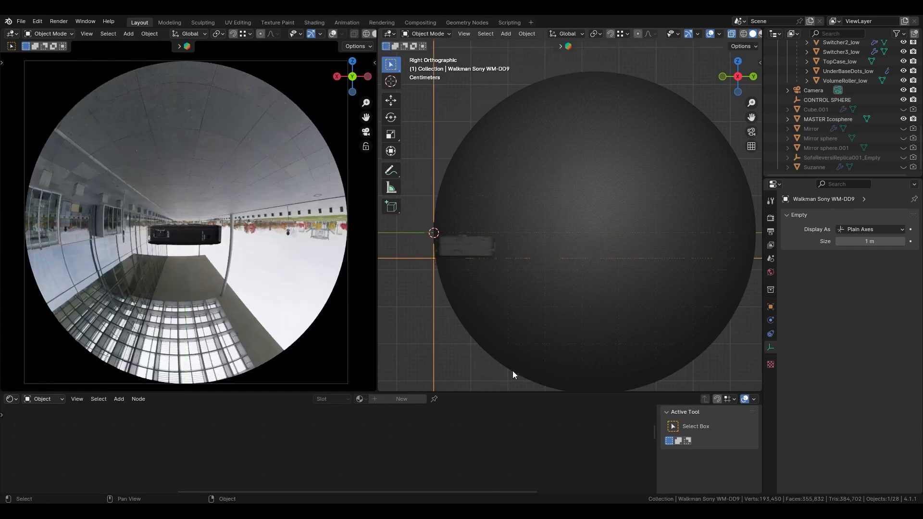
Raise the Walkman about 0.03 m along global Z to the height of the sphere's edge origin
key("g")
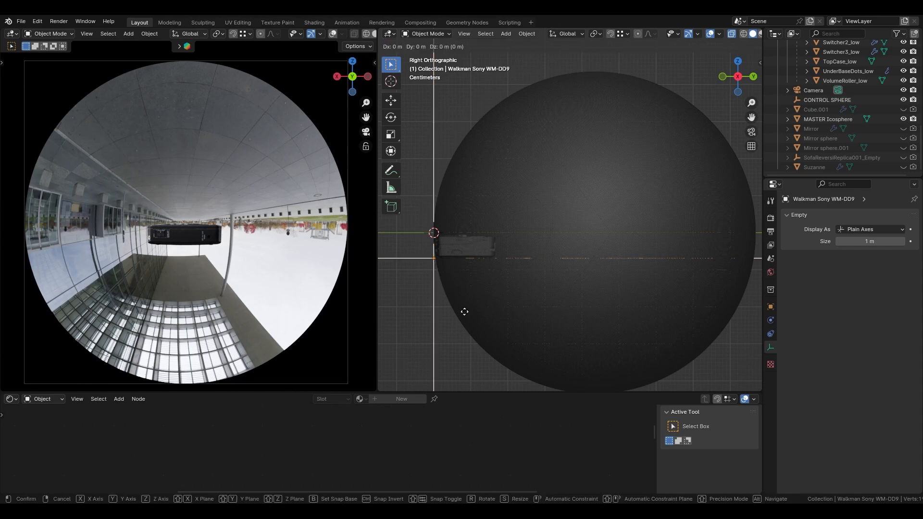
key("z")
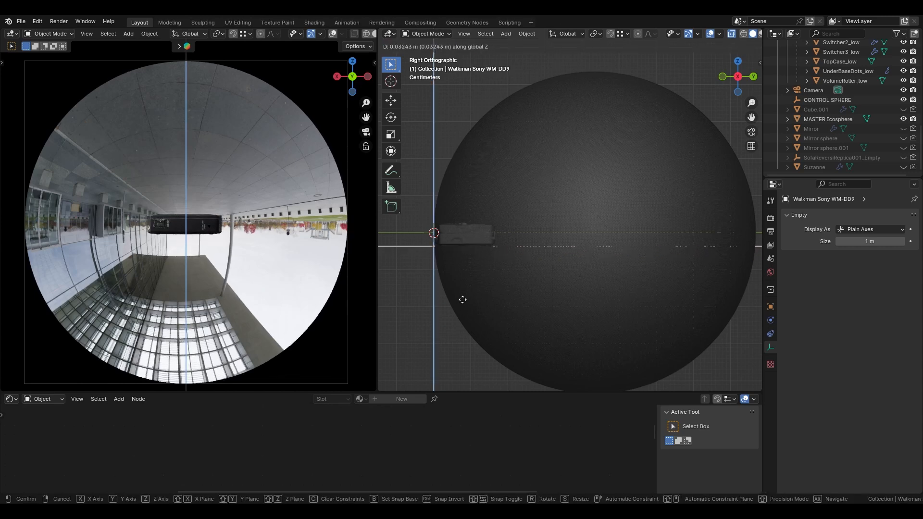
left_click(463, 301)
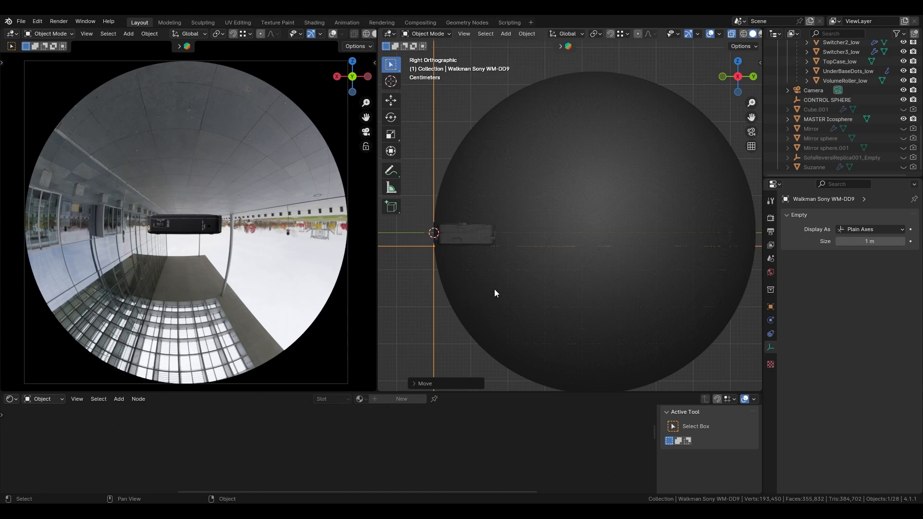
Rotate the Walkman's parent empty 90° about the global Z axis in the top view
key("KP_7")
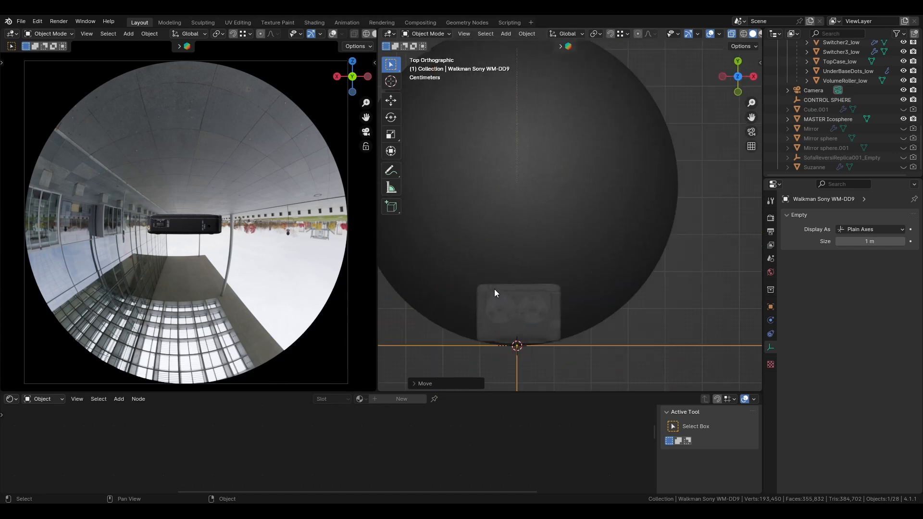
left_click(494, 289)
scroll(518, 296, "up", 1)
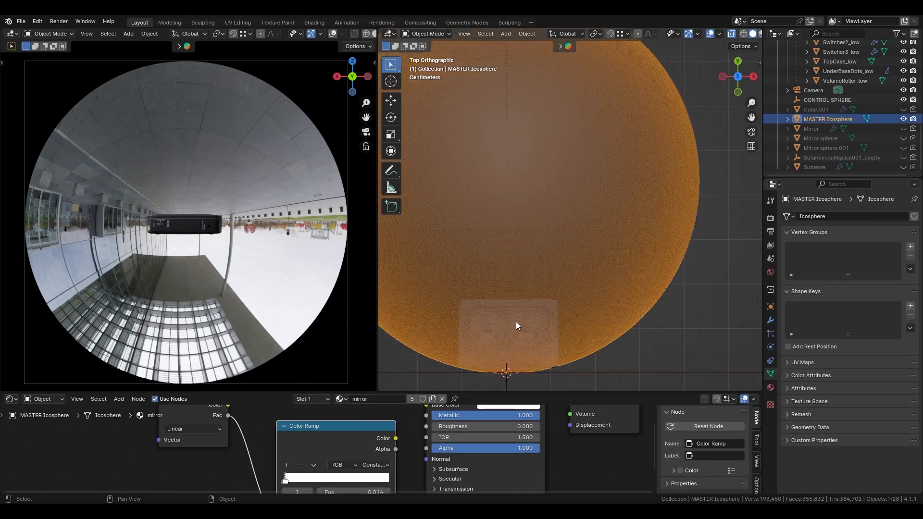
left_click(515, 322)
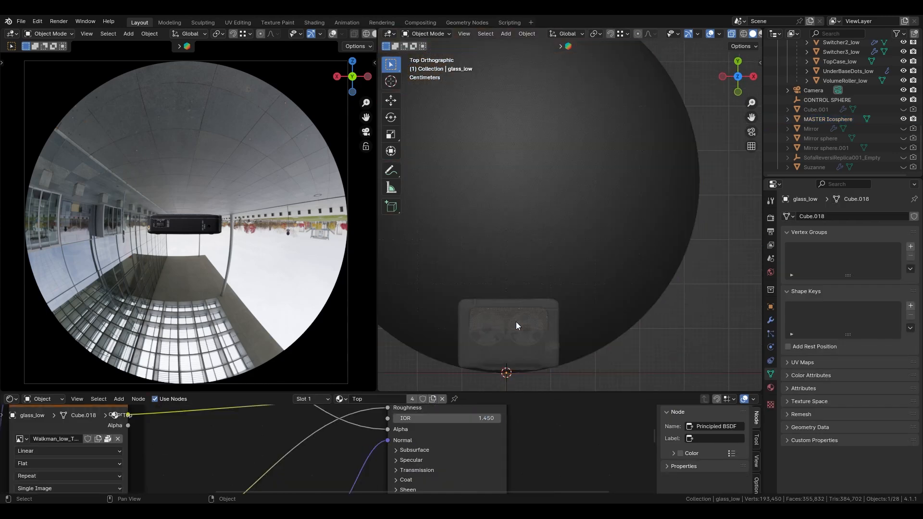
left_click(547, 379)
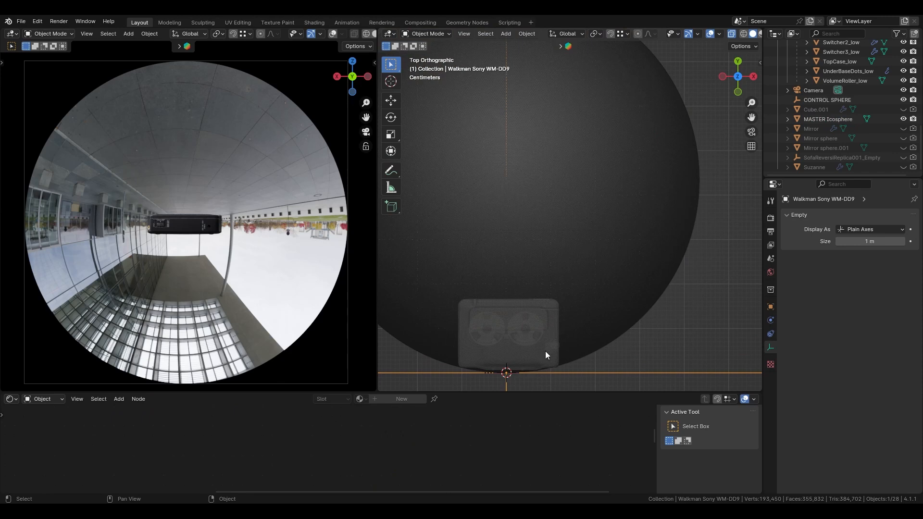
middle_click_drag(548, 336, 544, 251, "shift")
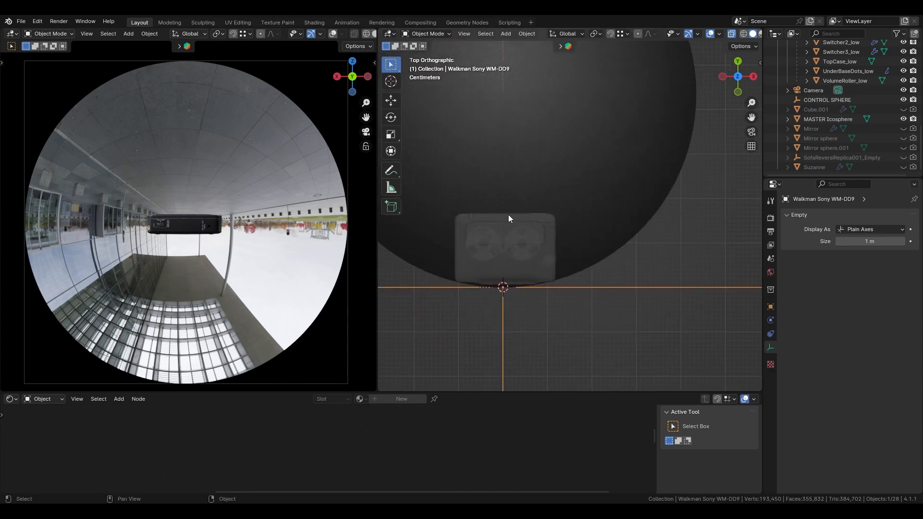
key("r")
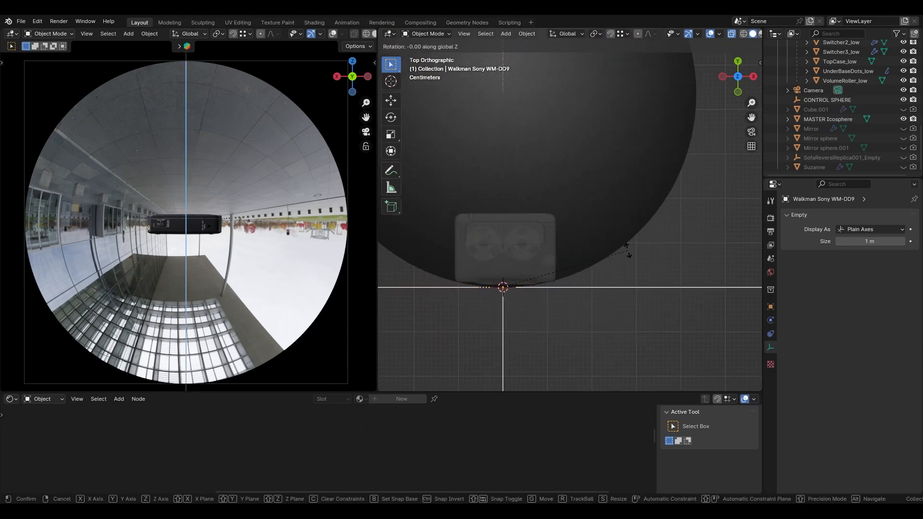
right_click(555, 372)
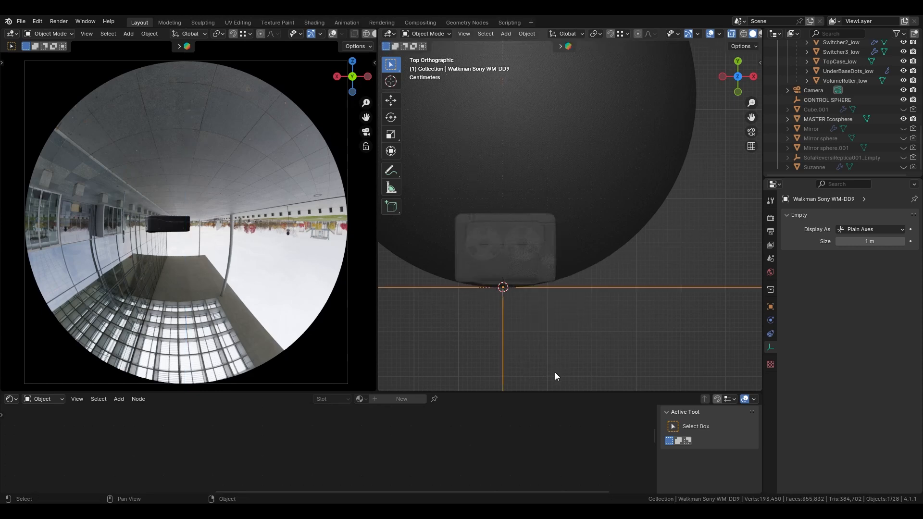
type("rz90")
key("Return")
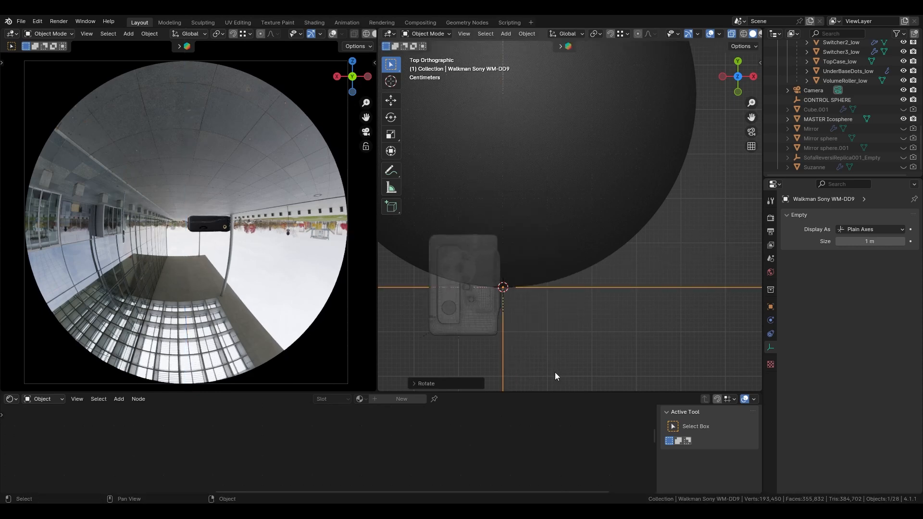
Move the Walkman about 0.09 m in X and 0.11 m in Y into the sphere and check its fit from the side
key("g")
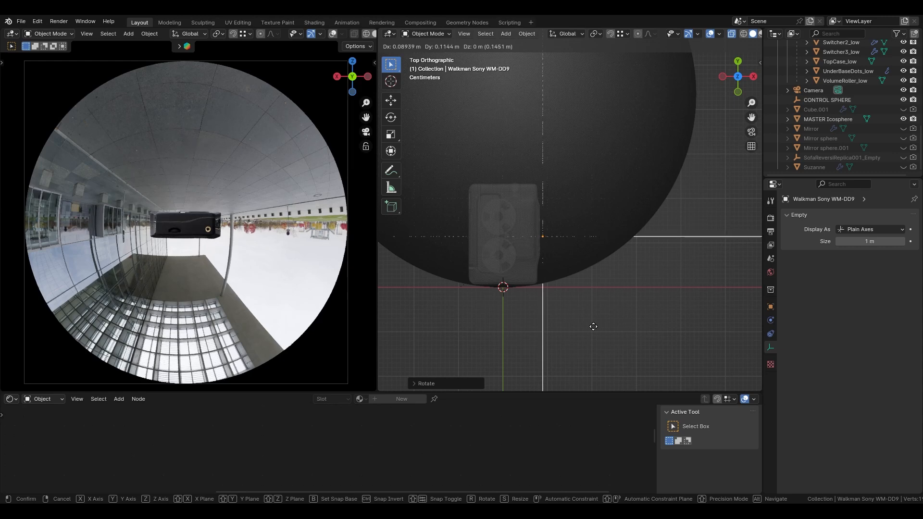
left_click(593, 327)
middle_click_drag(593, 327, 512, 171)
key("KP_5")
key("KP_3")
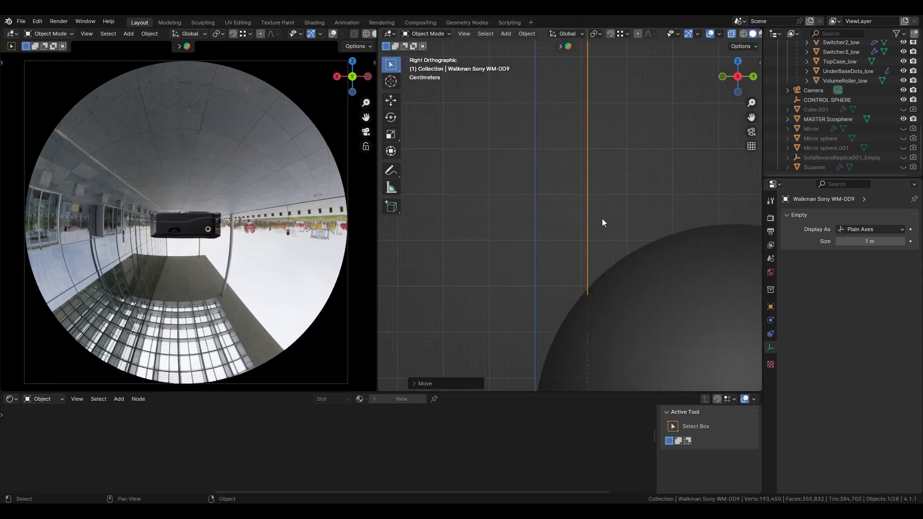
middle_click_drag(648, 244, 573, 68, "shift")
scroll(560, 216, "up", 2)
middle_click_drag(418, 254, 488, 228, "shift")
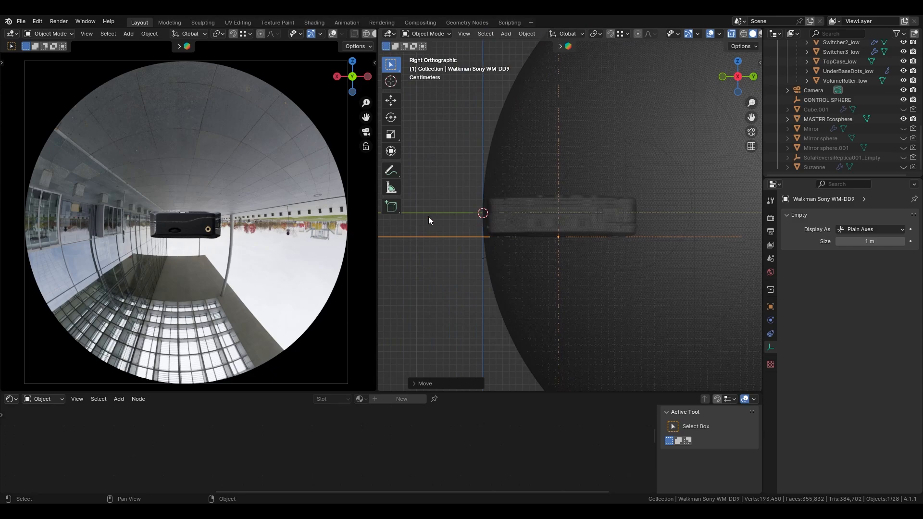
Nudge the Walkman slightly upward along global Z and check its placement inside the sphere from the top view
key("g")
key("z")
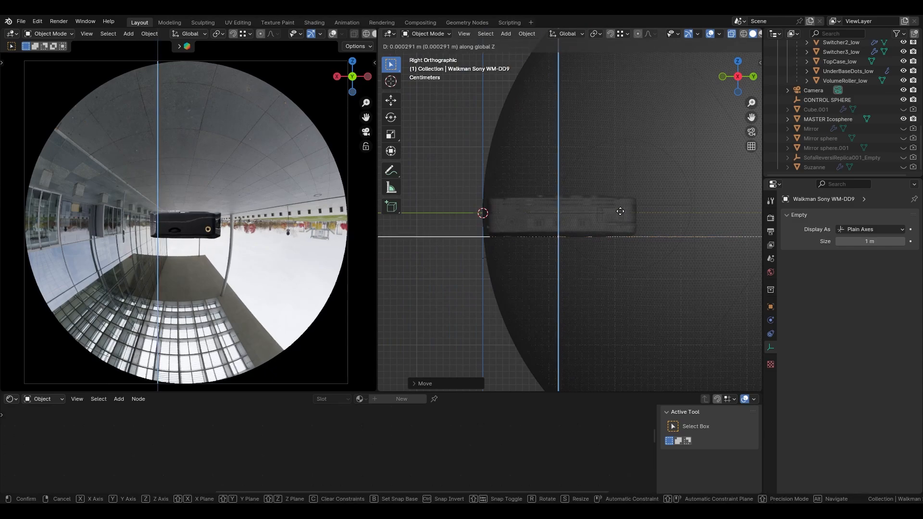
left_click(624, 200)
key("KP_7")
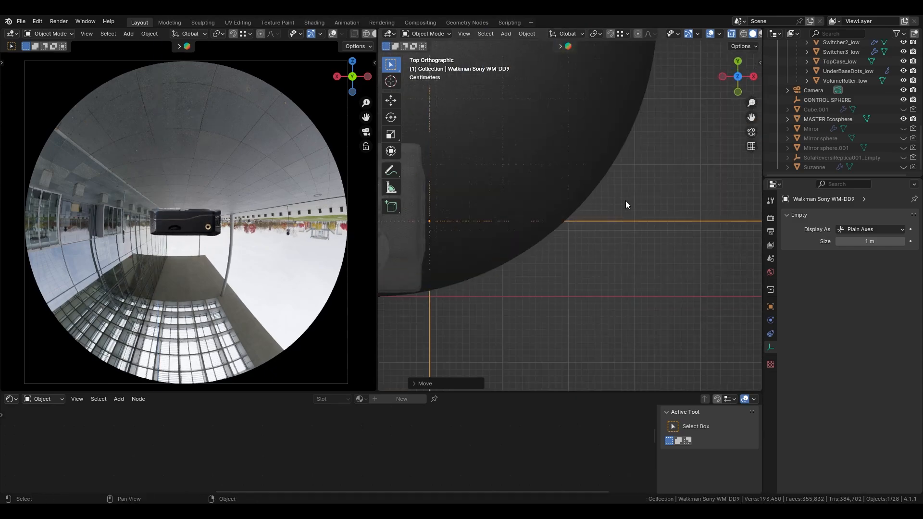
middle_click_drag(624, 200, 687, 237, "shift")
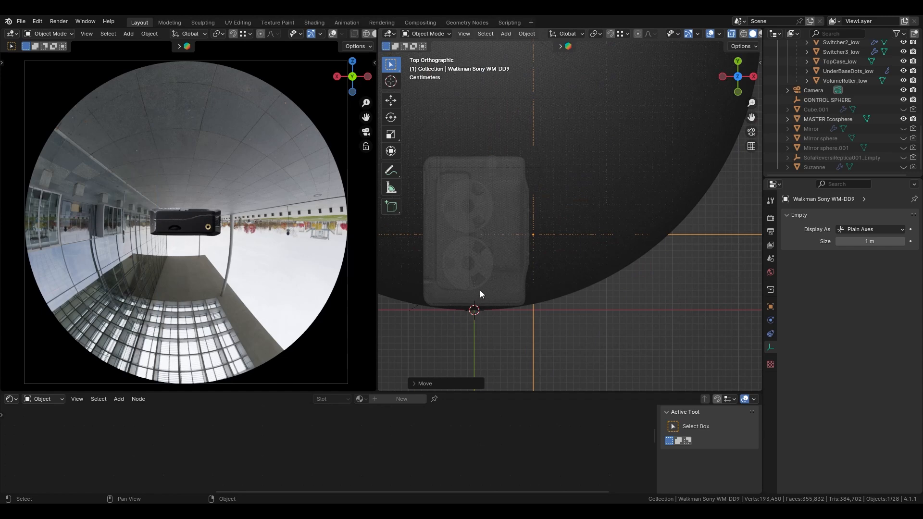
scroll(586, 222, "down", 4)
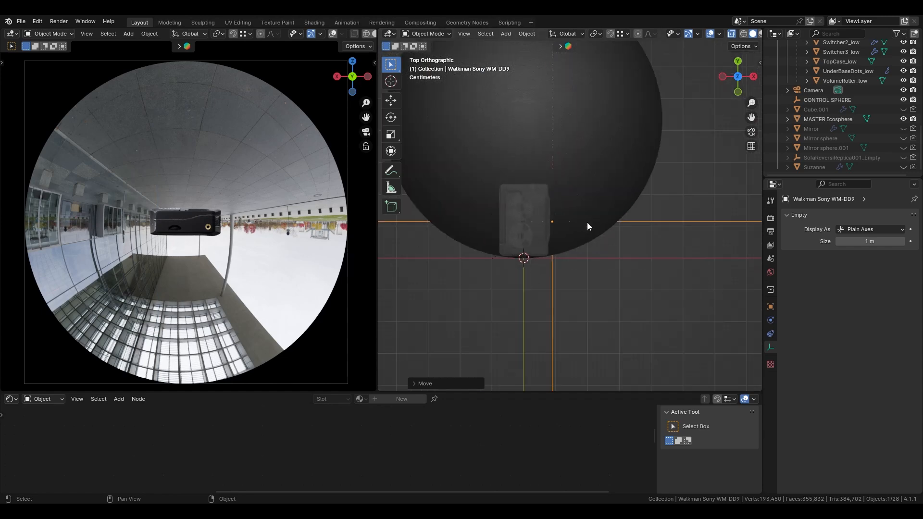
Move the camera farther from the Walkman along global Y and set its fisheye field of view to 102°
left_click(814, 91)
middle_click_drag(621, 174, 543, 177, "shift")
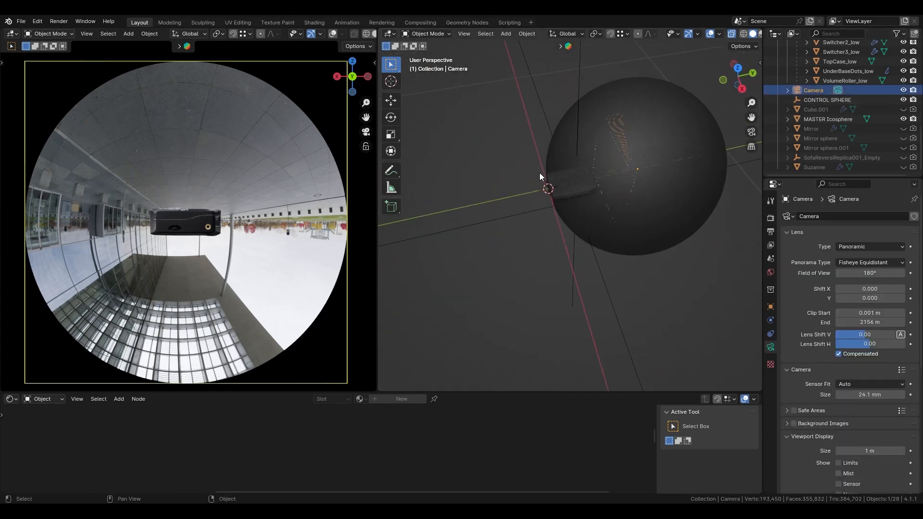
key("g")
key("y")
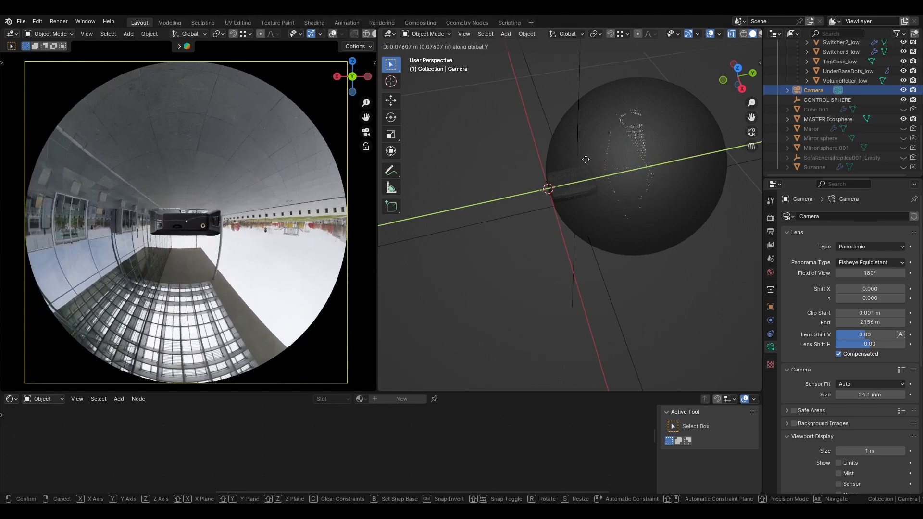
left_click(602, 163)
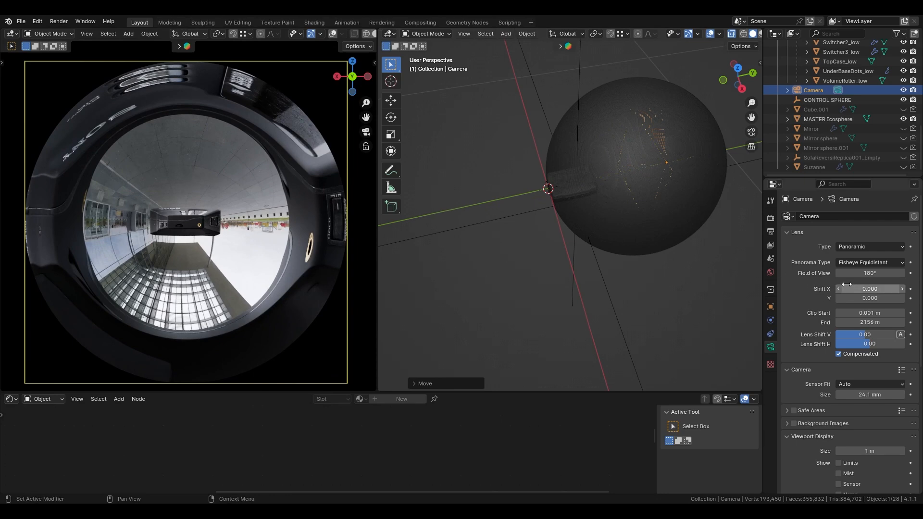
left_click_drag(869, 273, 813, 273)
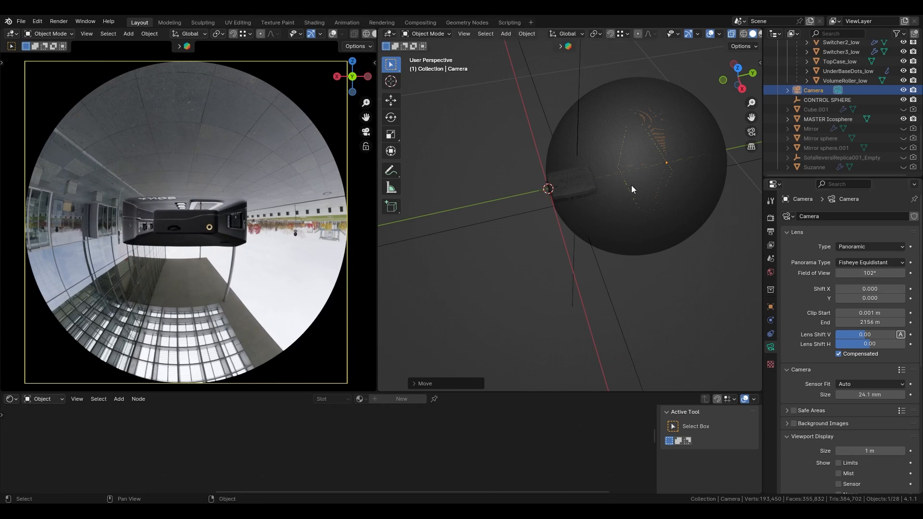
Shift the camera further along global Y toward the sphere's far side and narrow its field of view to 61°
key("g")
key("y")
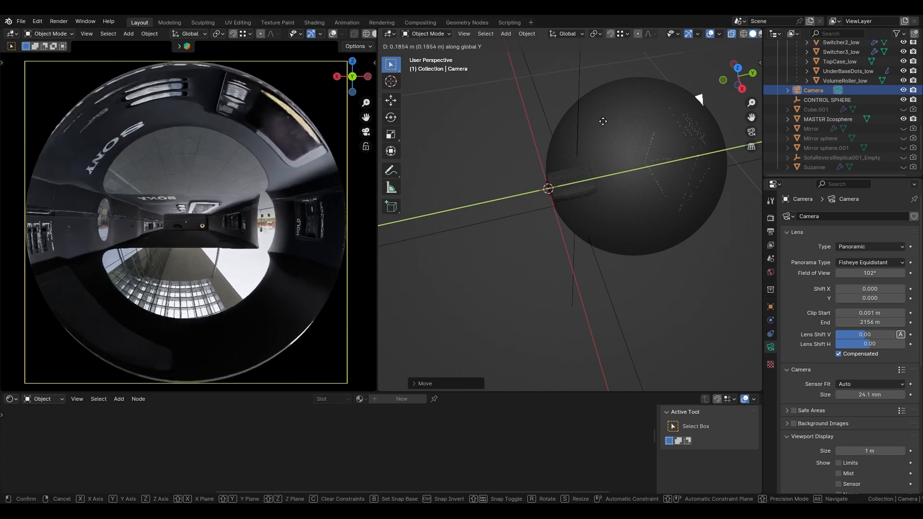
left_click(743, 227)
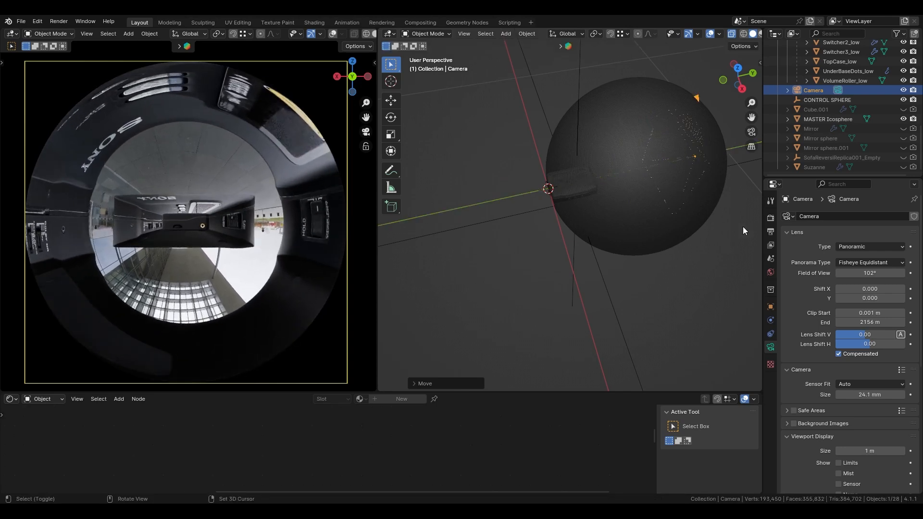
left_click_drag(867, 273, 825, 273)
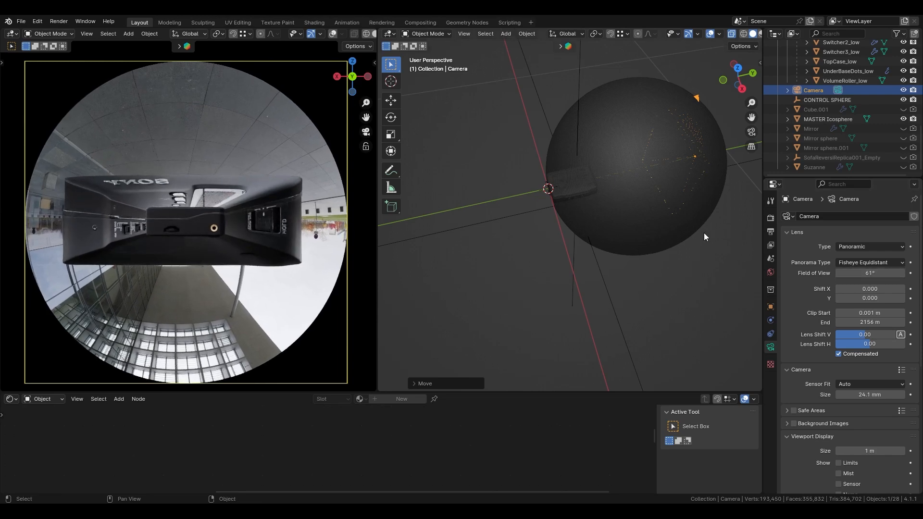
Select the Walkman's parent empty and try a free trackball rotation to preview the distorted reflection
left_click(573, 189)
scroll(565, 195, "up", 3)
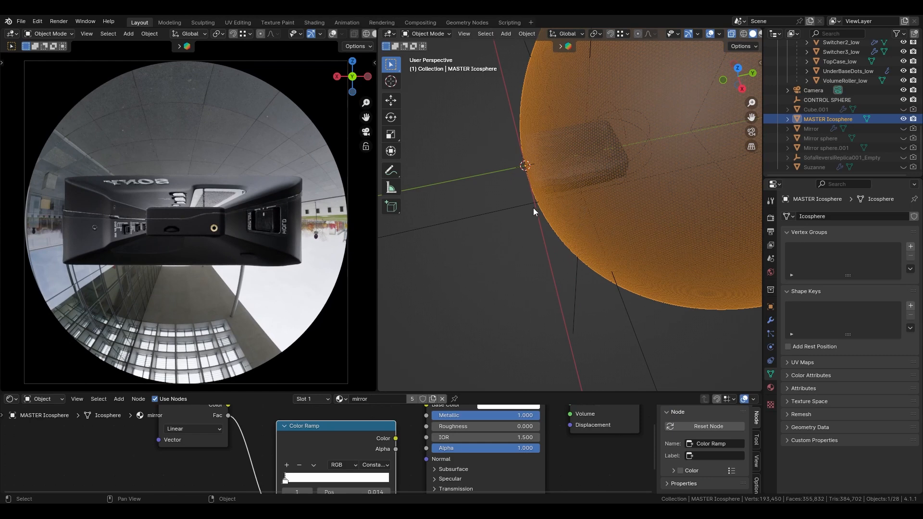
left_click(589, 190)
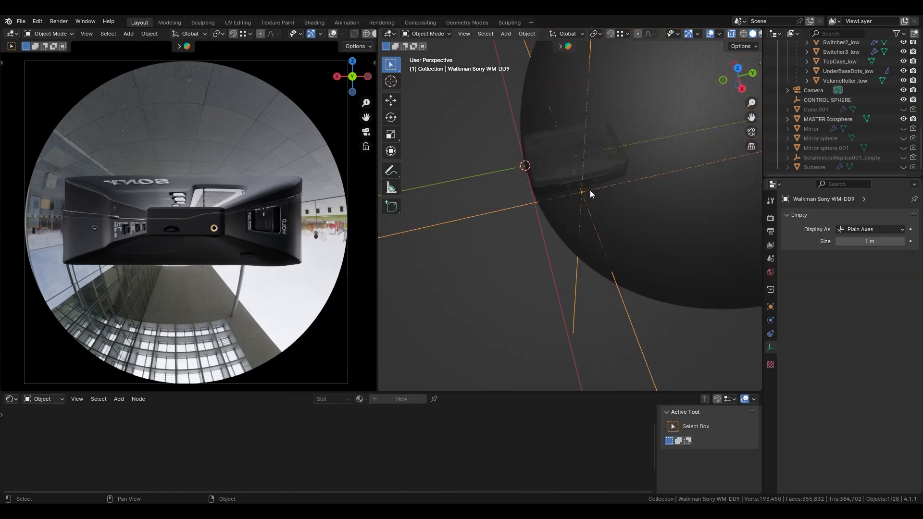
key("r")
key("r")
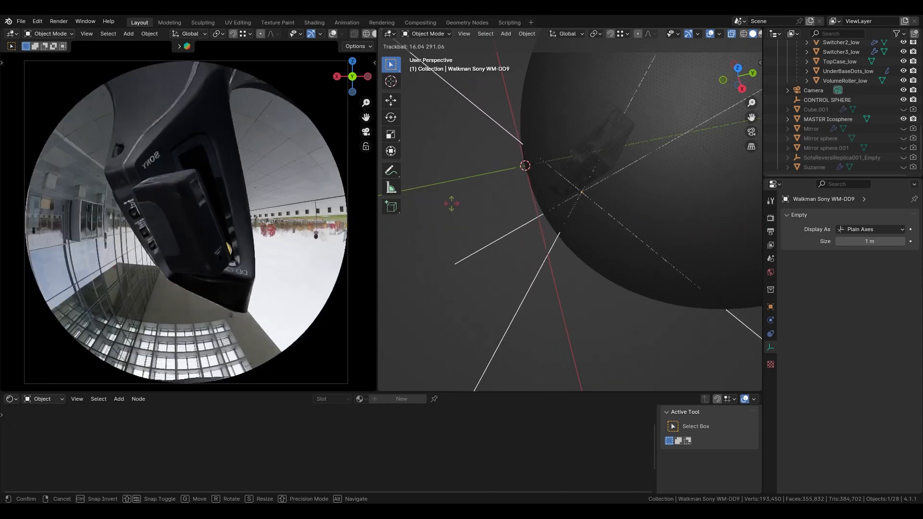
right_click(464, 163)
Select all Walkman parts from 1.5V_low to VolumeRoller_low and disable their Camera ray visibility
scroll(845, 97, "up", 10)
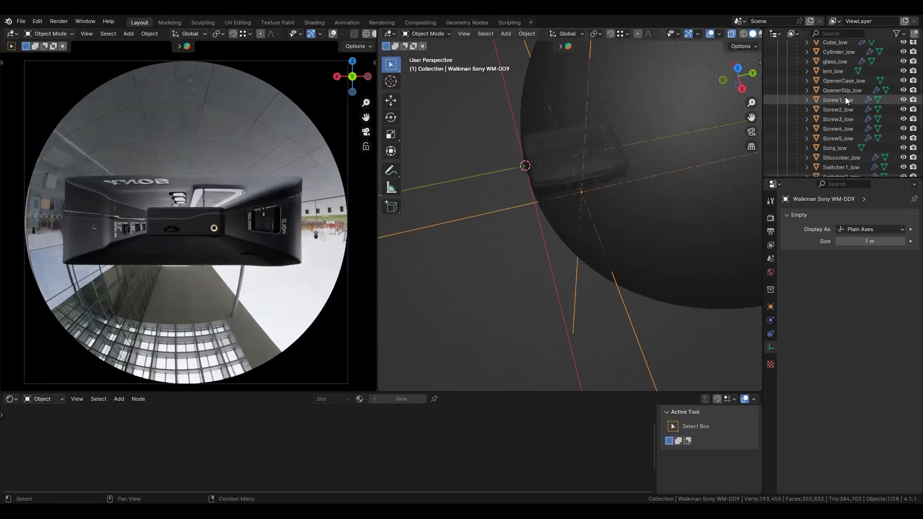
left_click(832, 103)
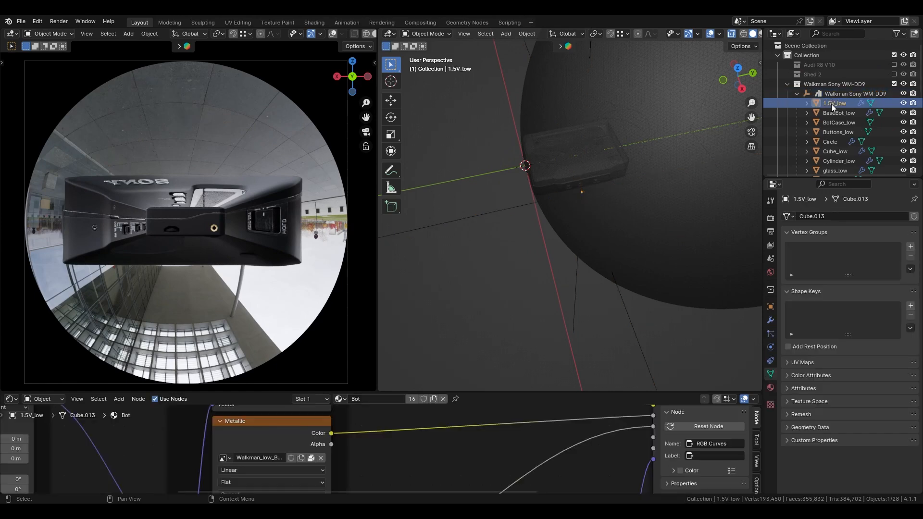
scroll(832, 101, "down", 8)
left_click(834, 95, "shift")
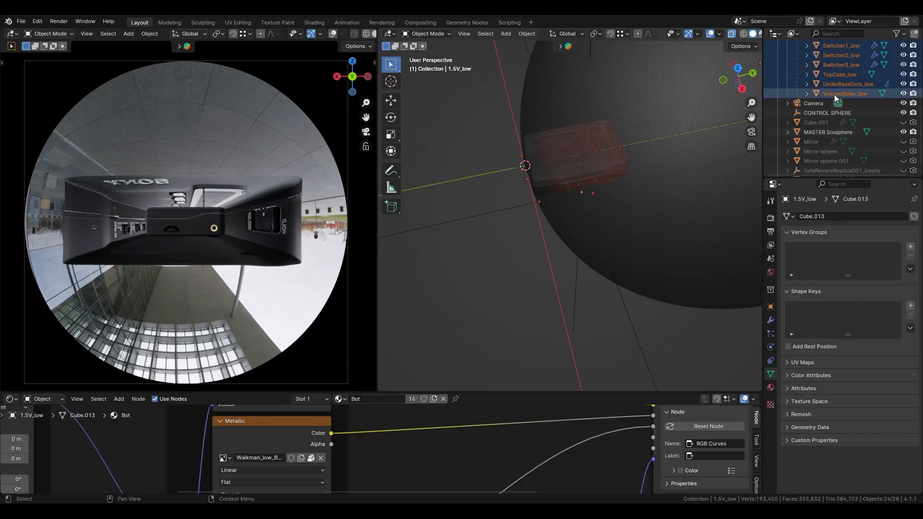
right_click(834, 93)
left_click(834, 95)
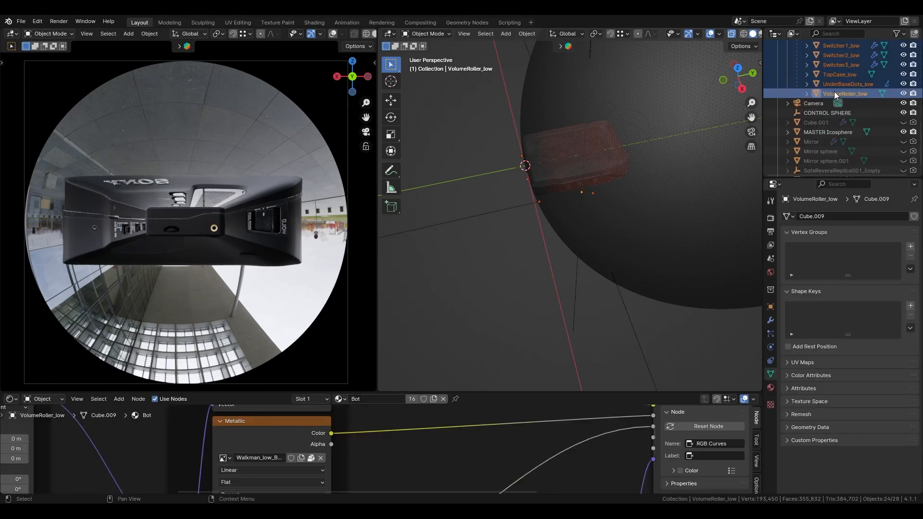
left_click(771, 307)
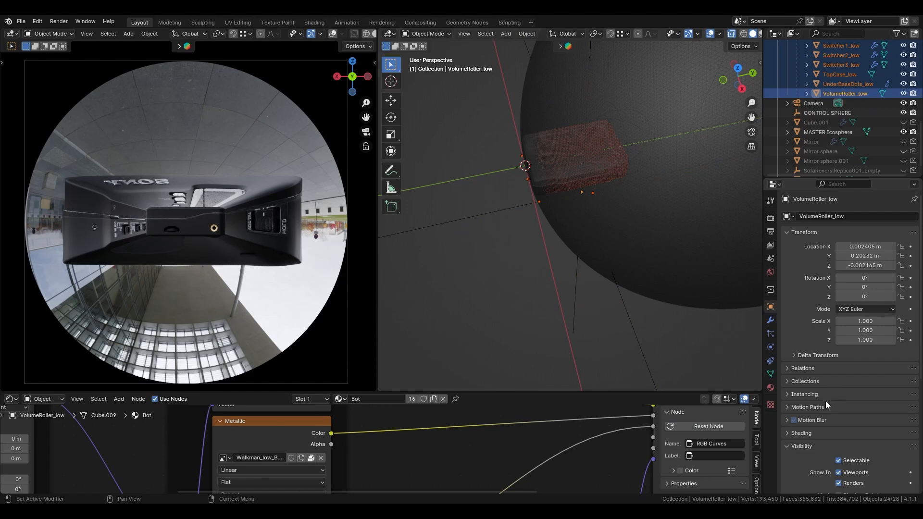
scroll(817, 442, "down", 4)
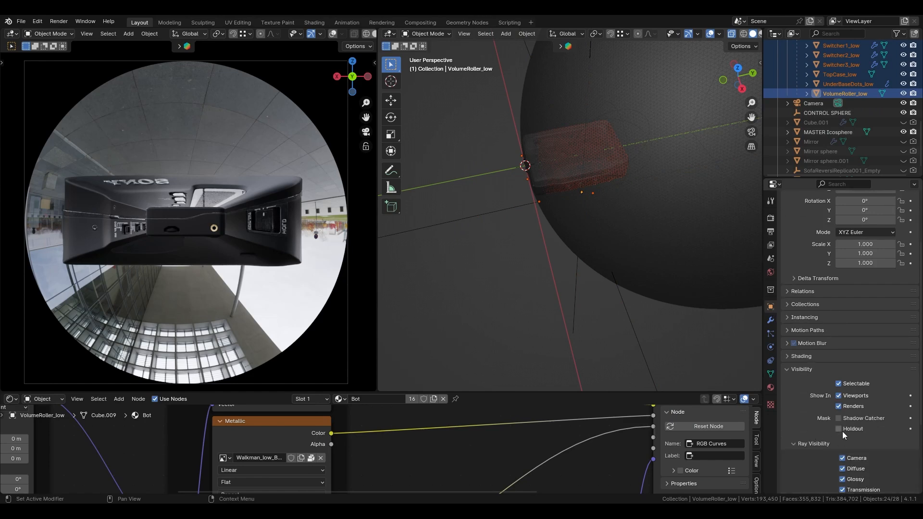
left_click(842, 459)
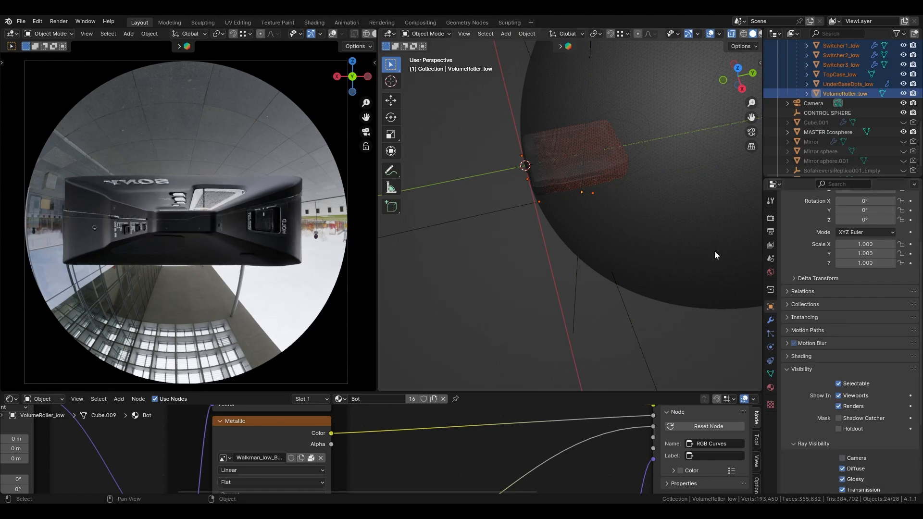
Try rotating the Walkman's parent empty freely again with its parts hidden from the camera
left_click(575, 298)
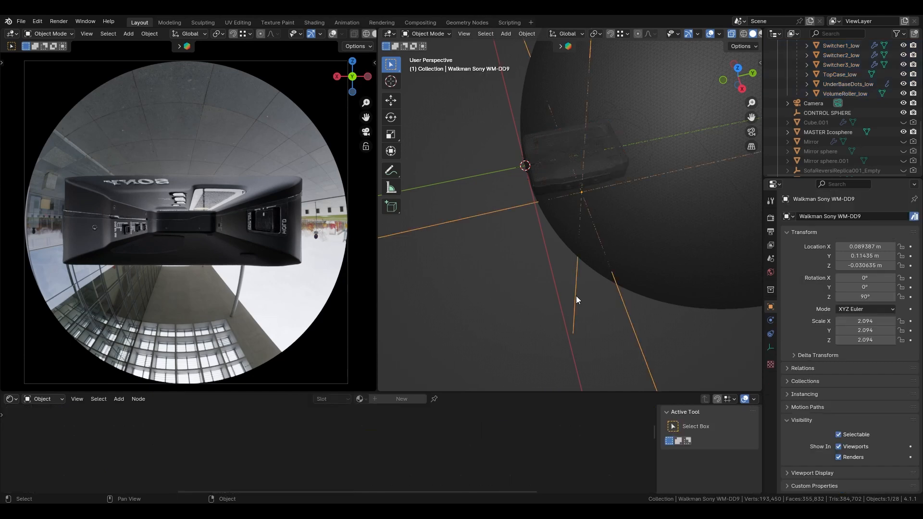
key("r")
key("r")
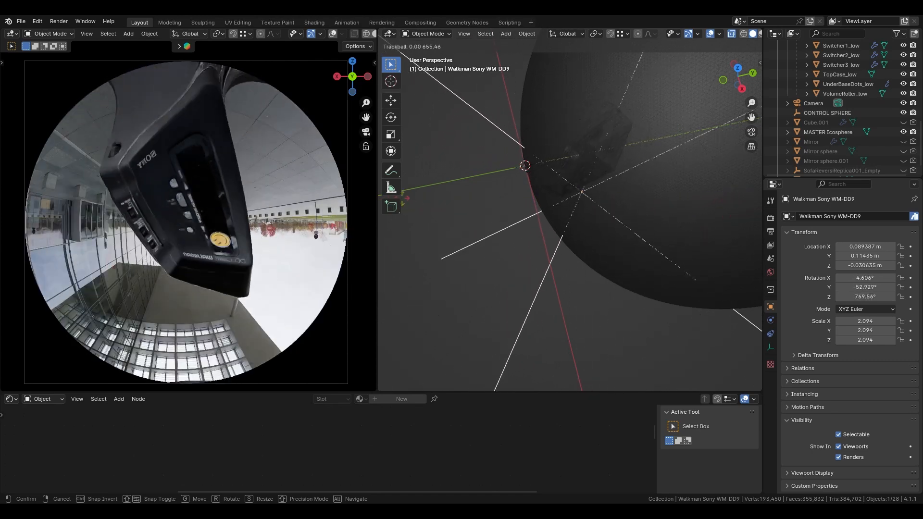
key("Escape")
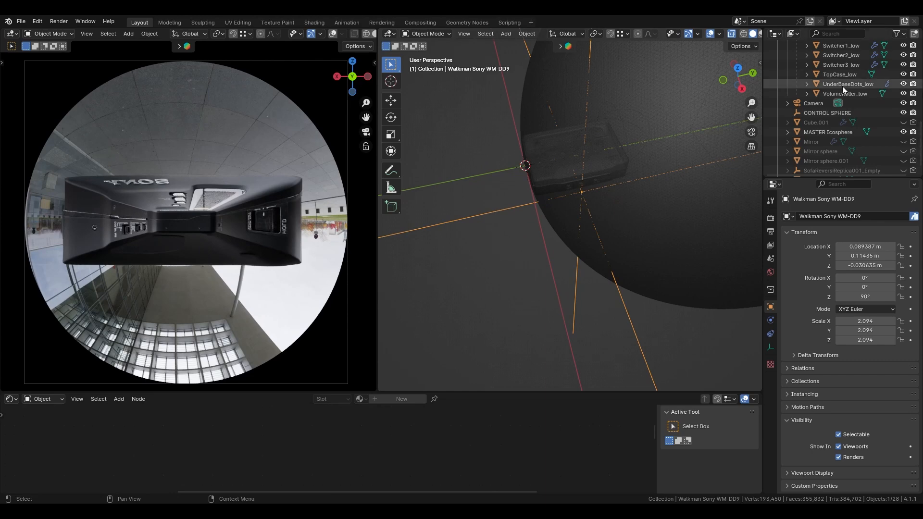
Enable depth of field on the camera and set the F-Stop to 0.2
left_click(817, 103)
left_click(770, 346)
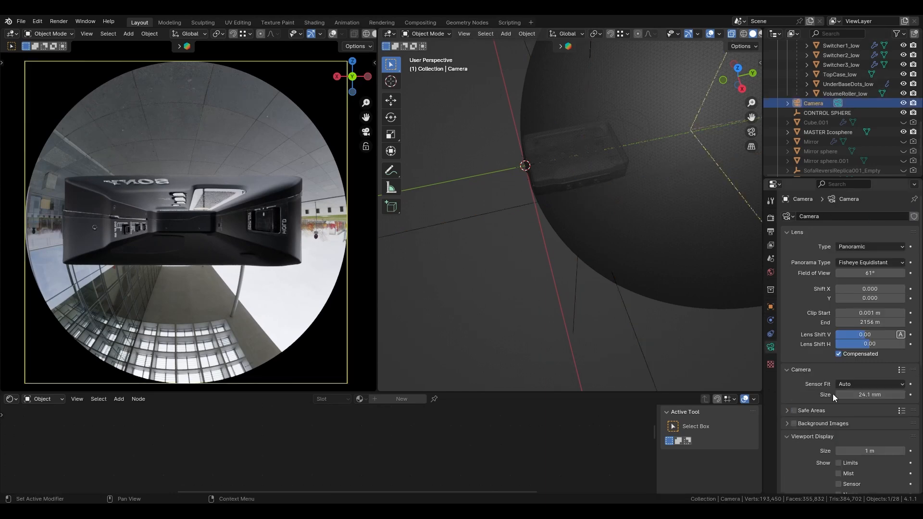
scroll(833, 393, "down", 10)
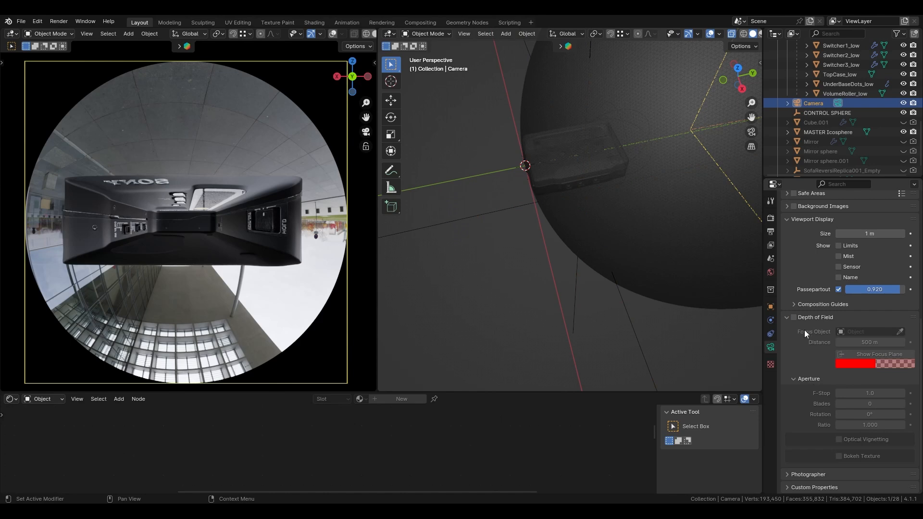
left_click(793, 317)
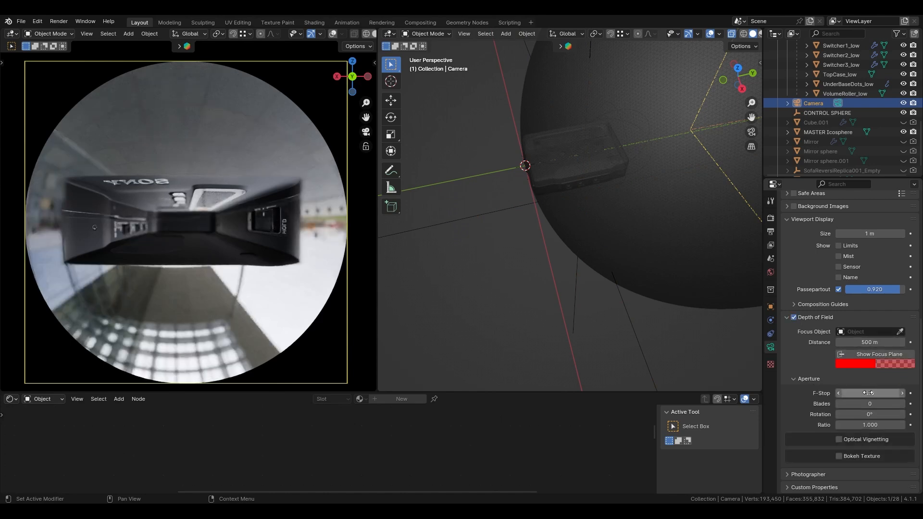
mouse_move(867, 392)
left_mouse_down()
mouse_move(841, 392)
mouse_move(878, 393)
left_mouse_up()
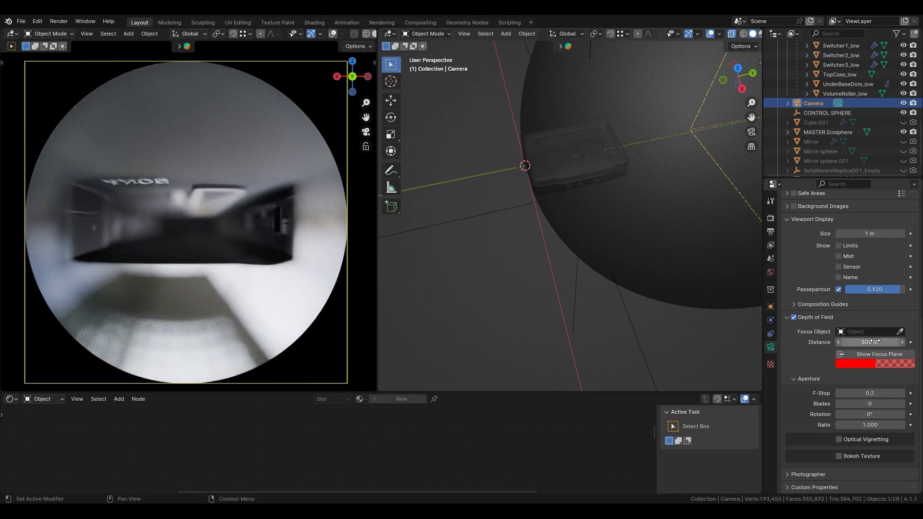
Try several depth of field focus distances for the camera, bringing the distance down to 3.9 m
mouse_move(873, 342)
left_mouse_down()
mouse_move(888, 341)
mouse_move(878, 341)
left_mouse_up()
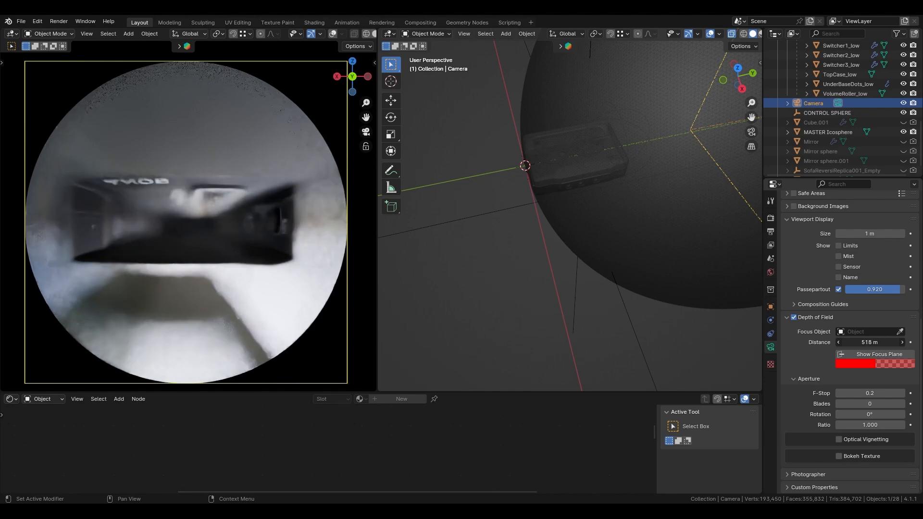
left_click(870, 342)
type("4.3")
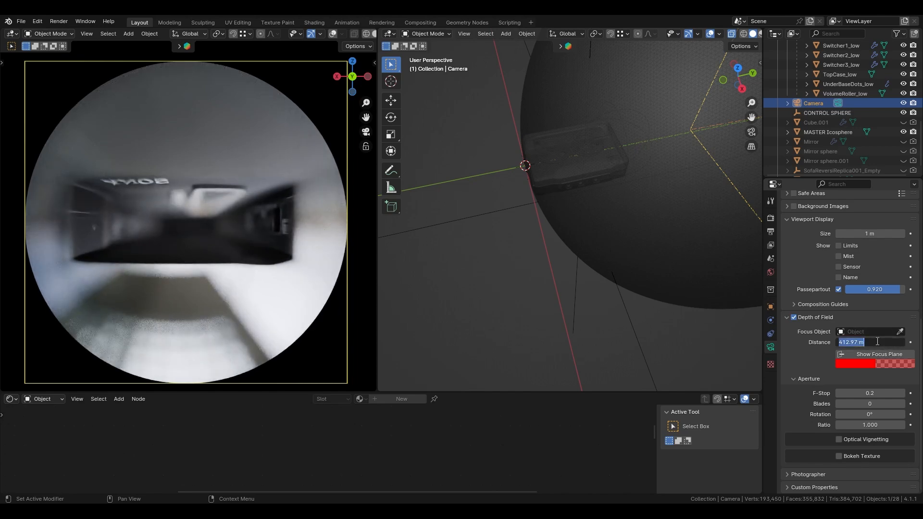
key("Return")
mouse_move(870, 342)
left_mouse_down()
mouse_move(853, 342)
mouse_move(870, 342)
left_mouse_up()
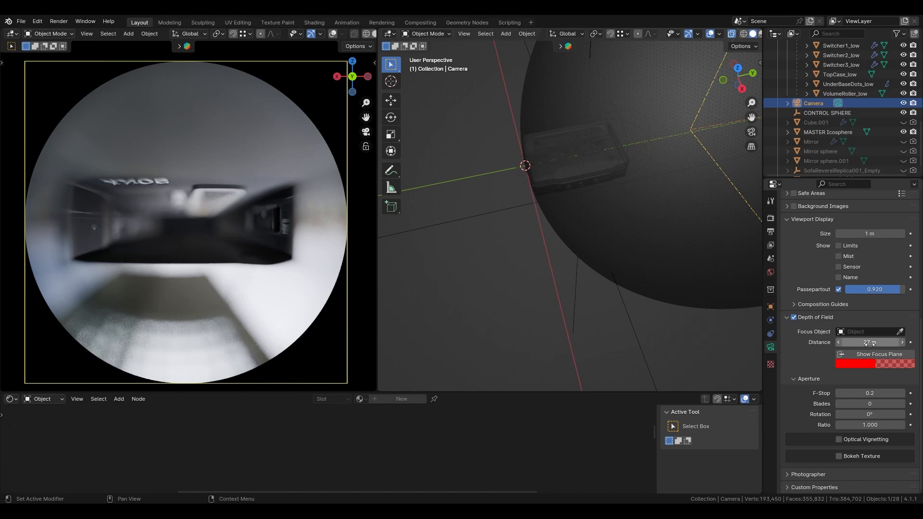
left_click_drag(872, 342, 808, 342)
Try camera focus distances of about 15 m and 0.39 m, and turn depth of field back off
middle_click_drag(604, 218, 472, 249, "shift")
middle_click_drag(497, 179, 535, 224)
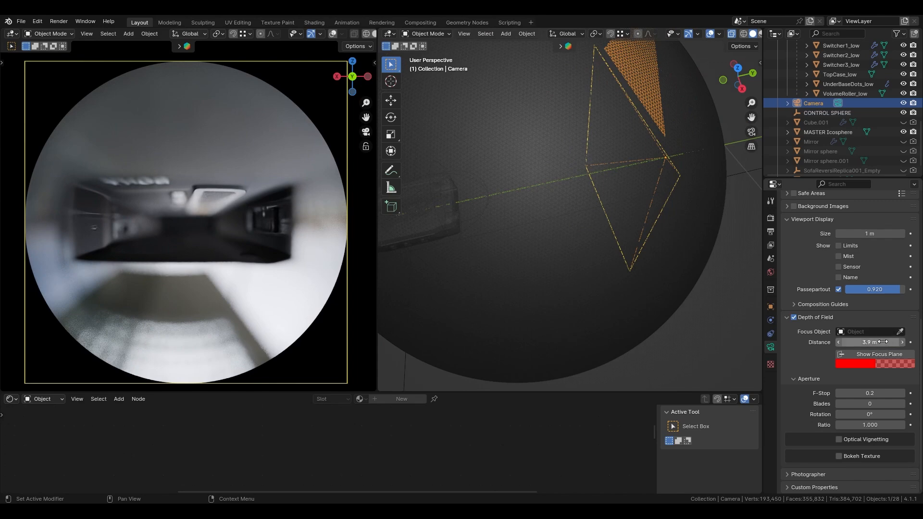
left_click_drag(882, 343, 904, 343)
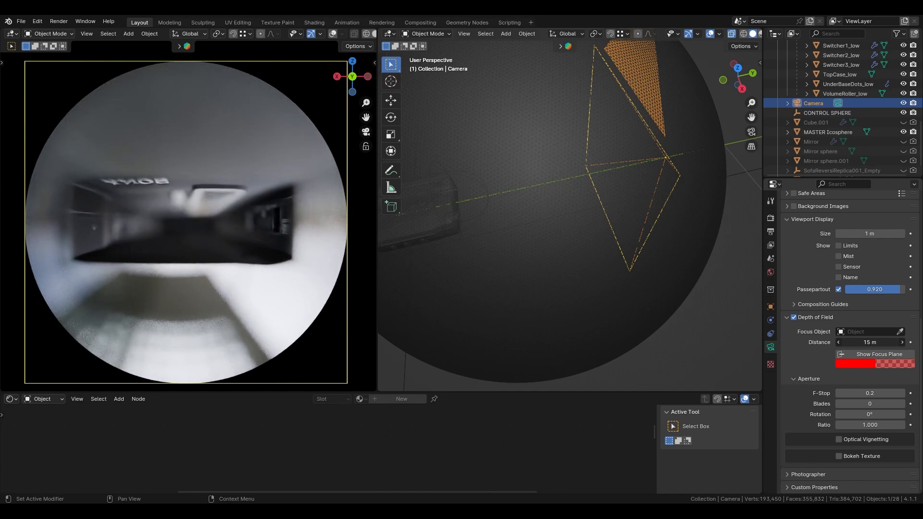
left_click_drag(870, 342, 848, 310)
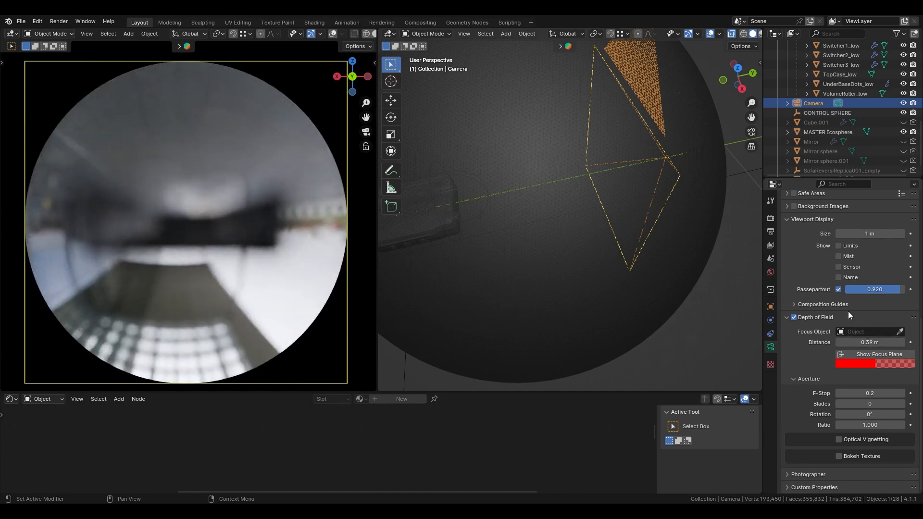
left_click(796, 317)
scroll(792, 114, "up", 8)
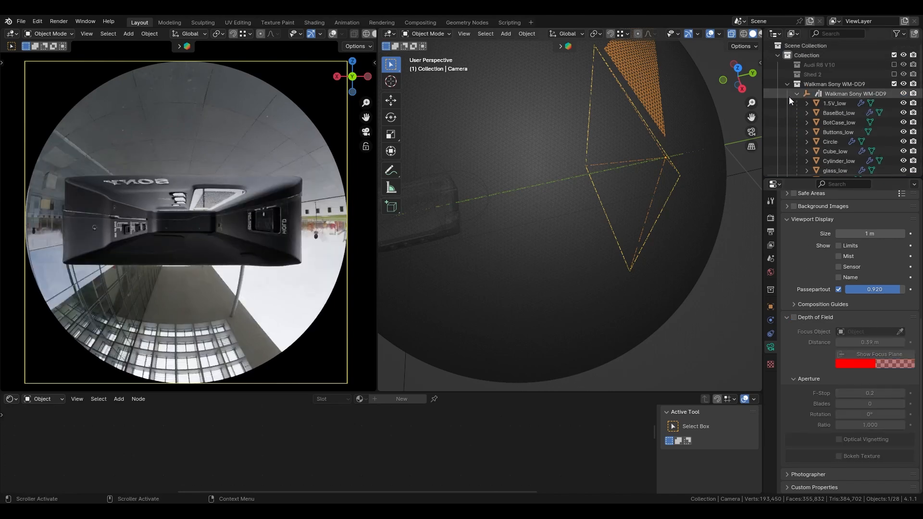
Exclude the Walkman Sony WM-DD9 collection from the view layer and enable the Audi R8 V10 collection instead
left_click(787, 84)
left_click(894, 84)
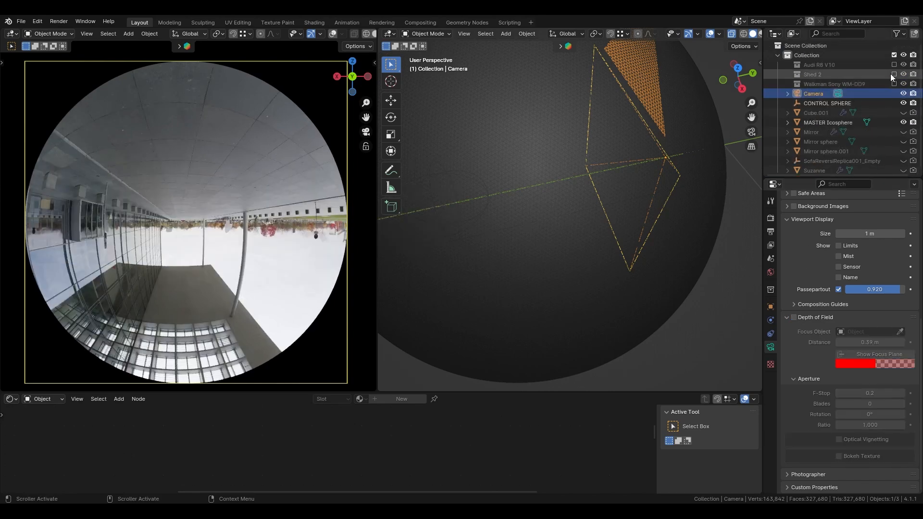
left_click(892, 64)
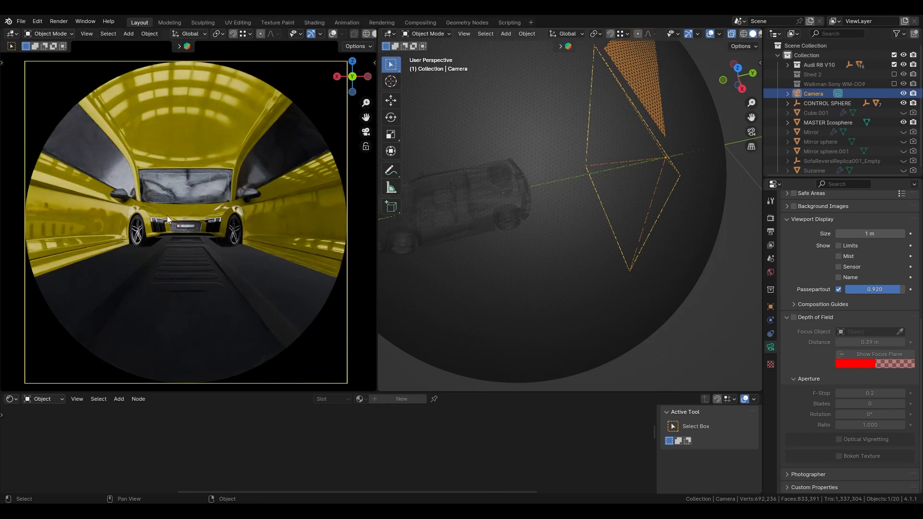
Expand the Audi R8 V10 collection and select the car's parent empty
middle_click_drag(504, 229, 566, 241, "shift")
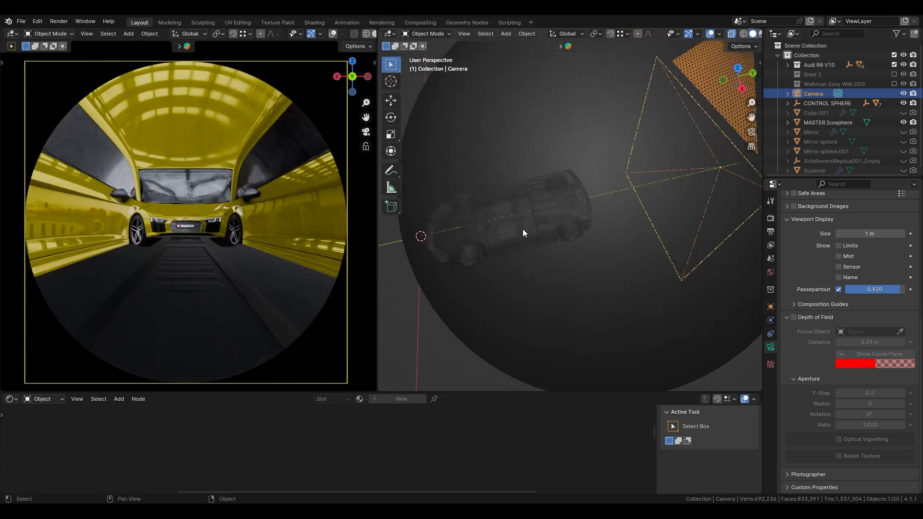
left_click(468, 219)
scroll(481, 222, "down", 1)
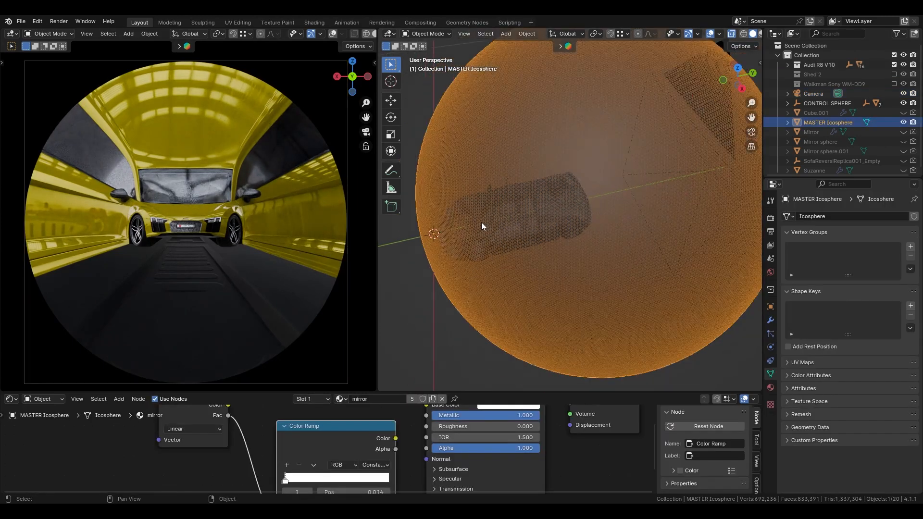
left_click(420, 316)
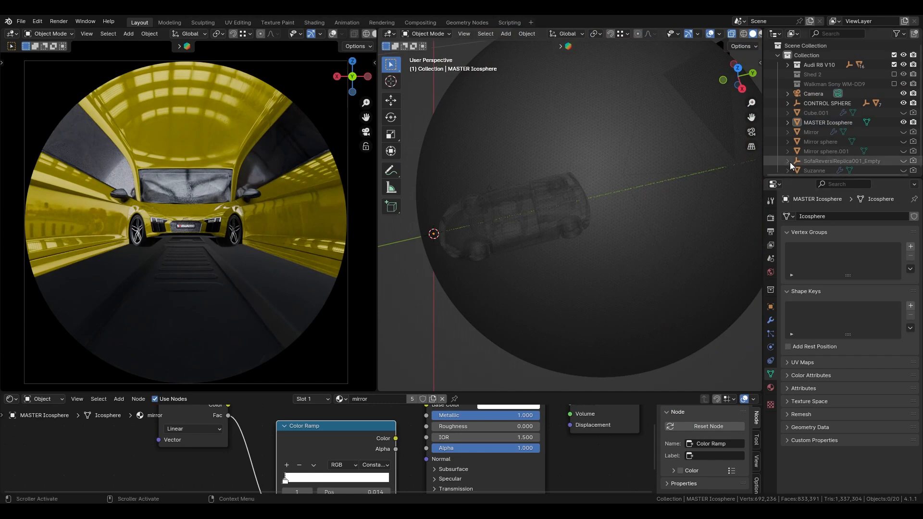
left_click(788, 64)
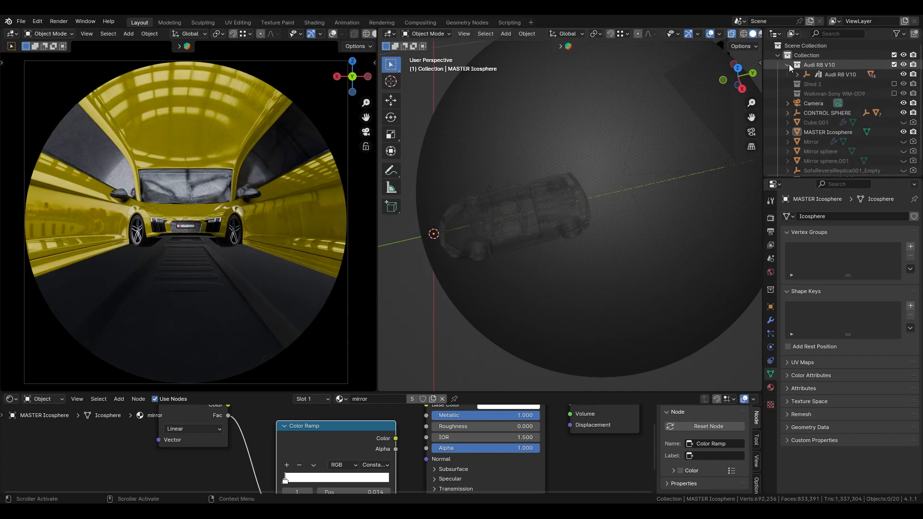
left_click(811, 75)
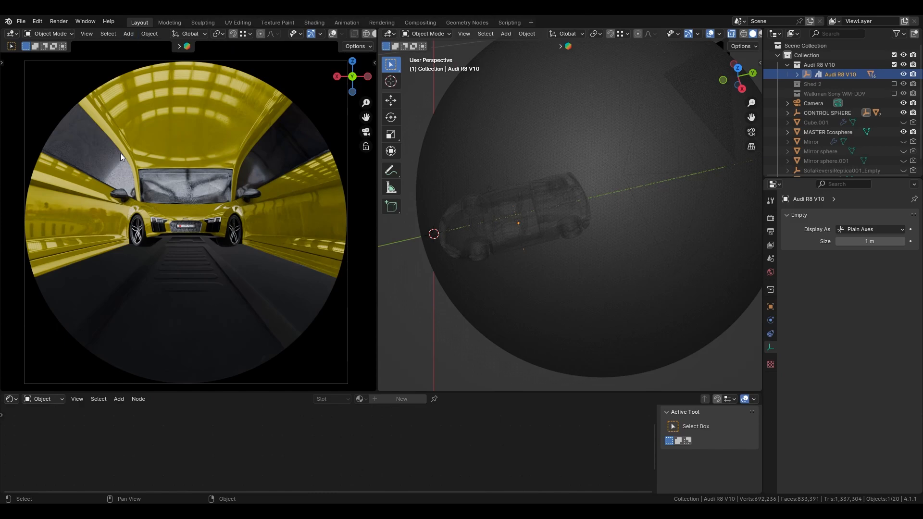
Show the render 3untitled.jpg in an Image Editor beside the camera view and examine the car's reflection closely and as a whole
left_click(389, 34)
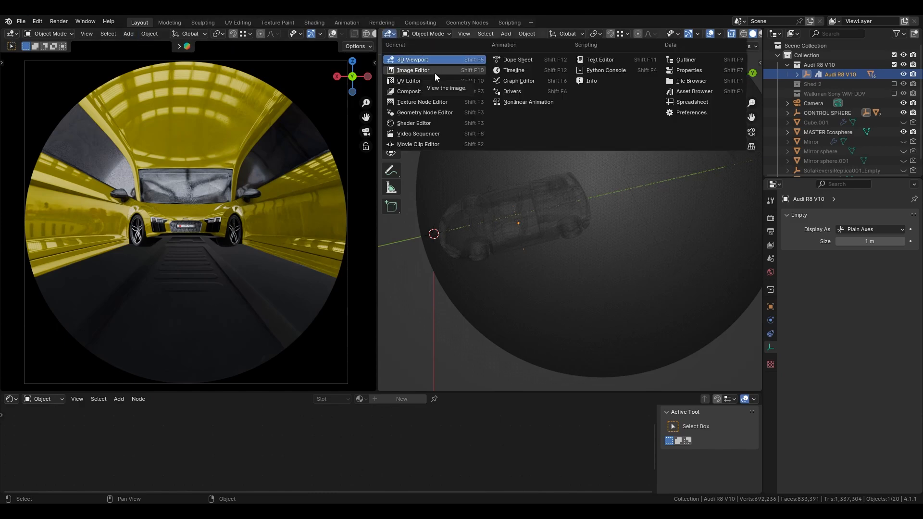
left_click(434, 70)
scroll(618, 236, "up", 4)
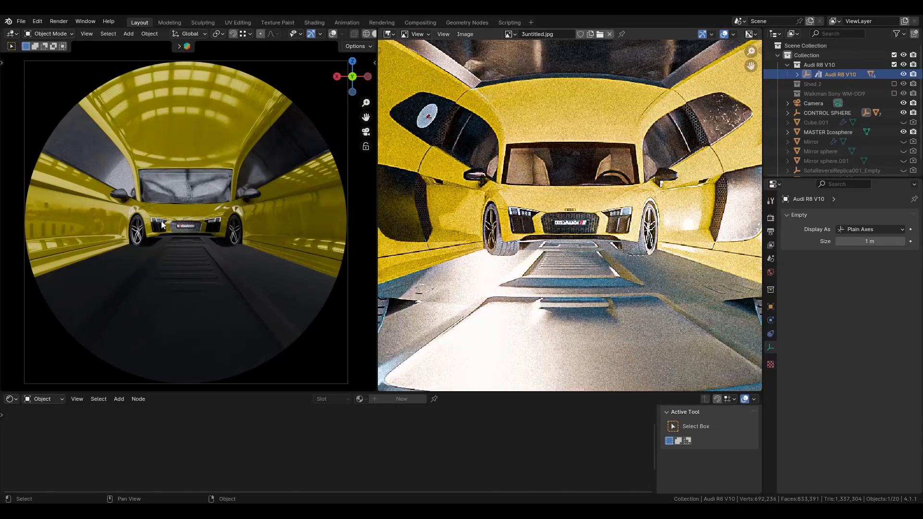
scroll(588, 166, "down", 4)
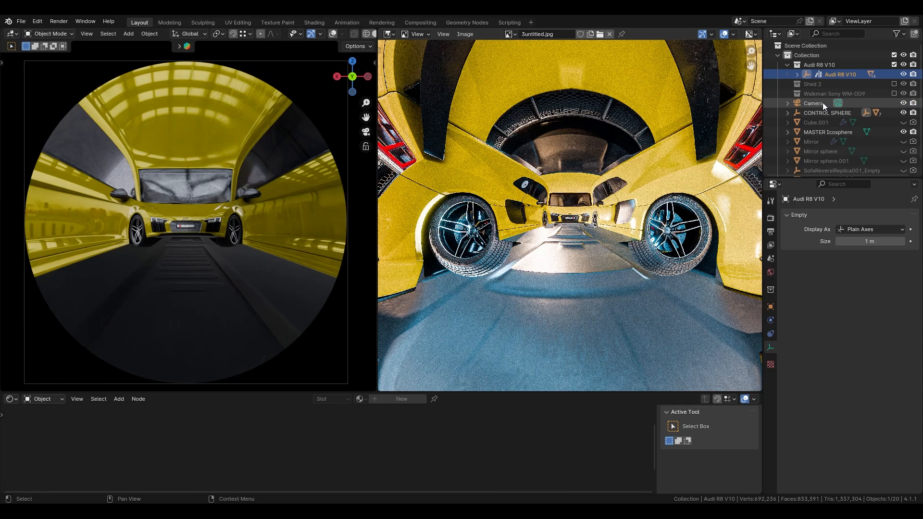
scroll(668, 47, "down", 5)
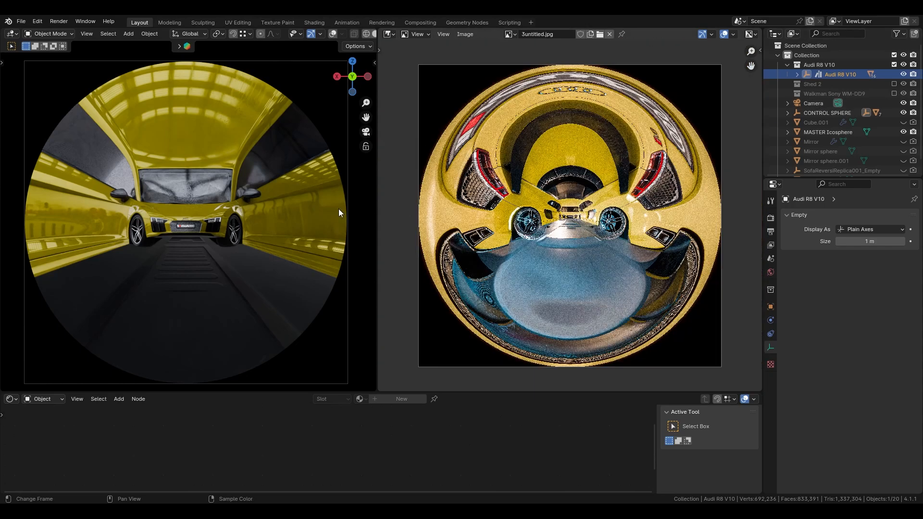
scroll(558, 217, "up", 5)
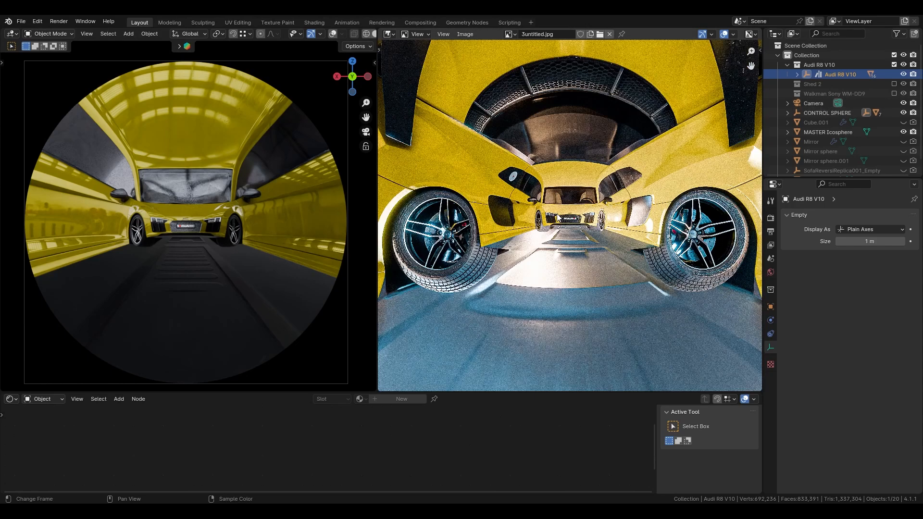
scroll(558, 217, "up", 1)
Set the fisheye camera's field of view to 360°
left_click(177, 217)
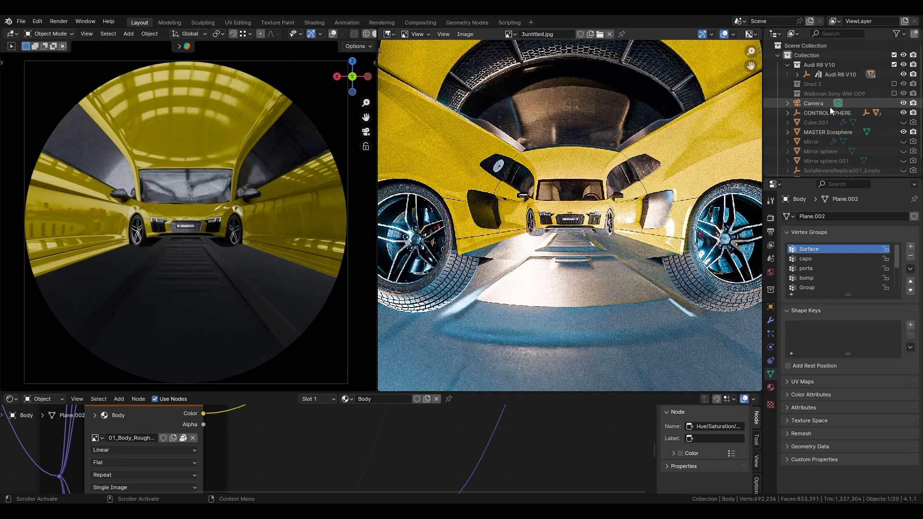
left_click(818, 103)
scroll(821, 116, "down", 1)
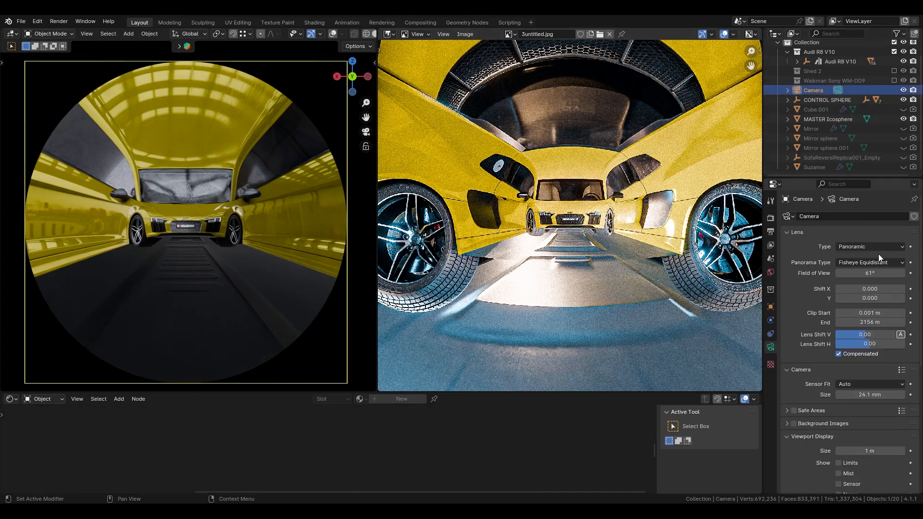
mouse_move(872, 273)
left_mouse_down()
mouse_move(861, 273)
mouse_move(879, 272)
left_mouse_up()
left_click(880, 271)
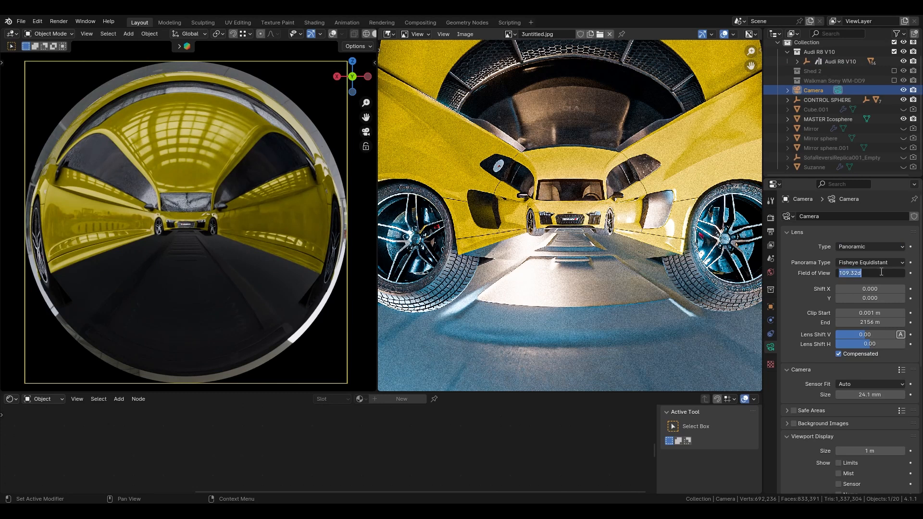
type("360")
key("Return")
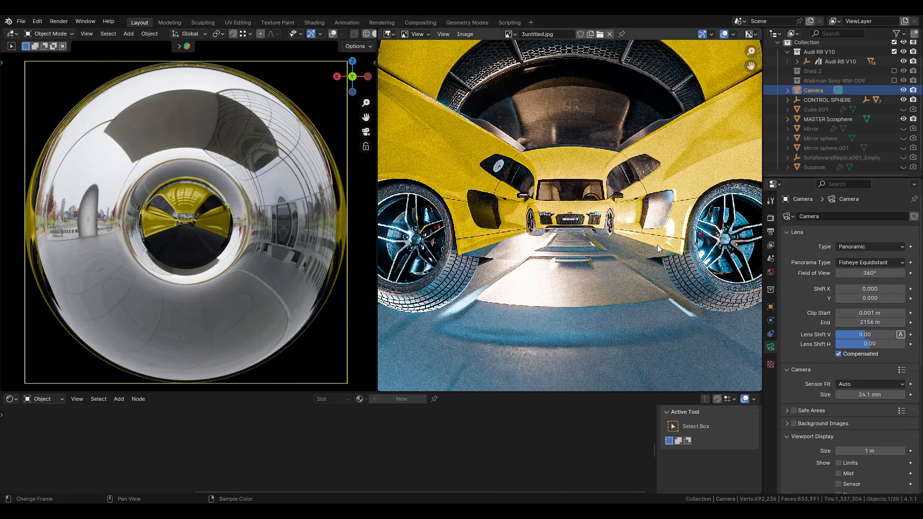
Switch the image area back to a 3D viewport in right view and move the camera along Y closer to the car
left_click(385, 35)
left_click(409, 53)
middle_click_drag(555, 181, 563, 206)
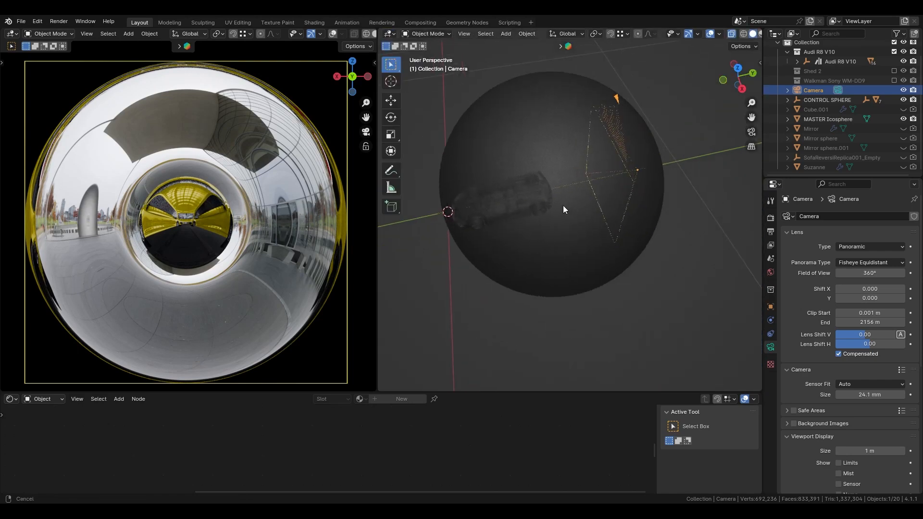
key("KP_3")
middle_click_drag(598, 277, 543, 231, "shift")
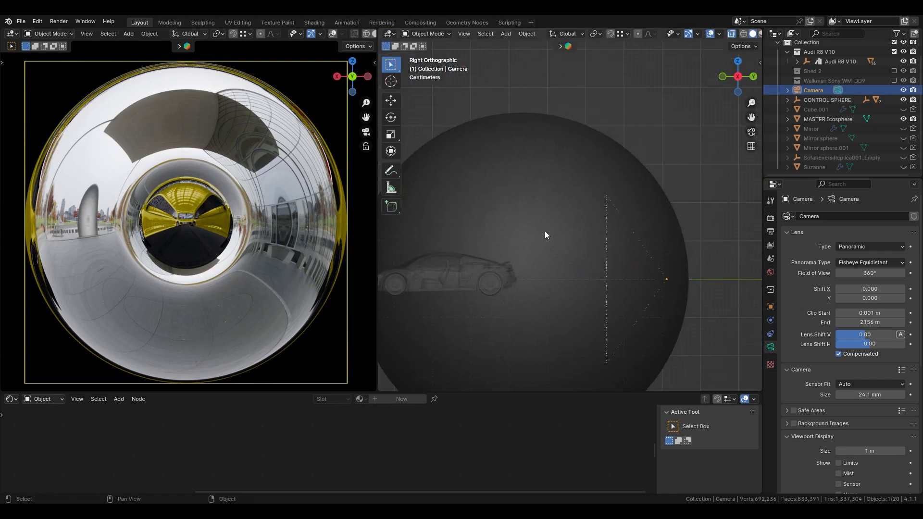
scroll(600, 251, "down", 3)
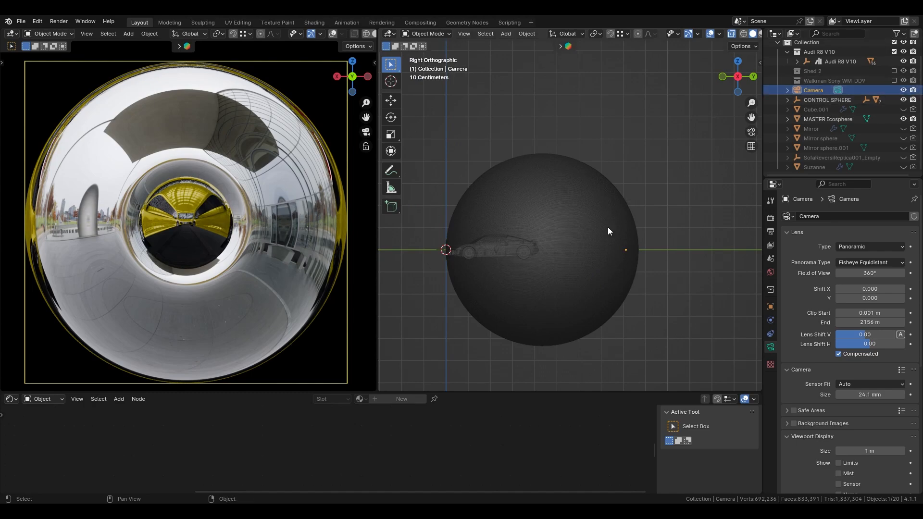
key("g")
key("y")
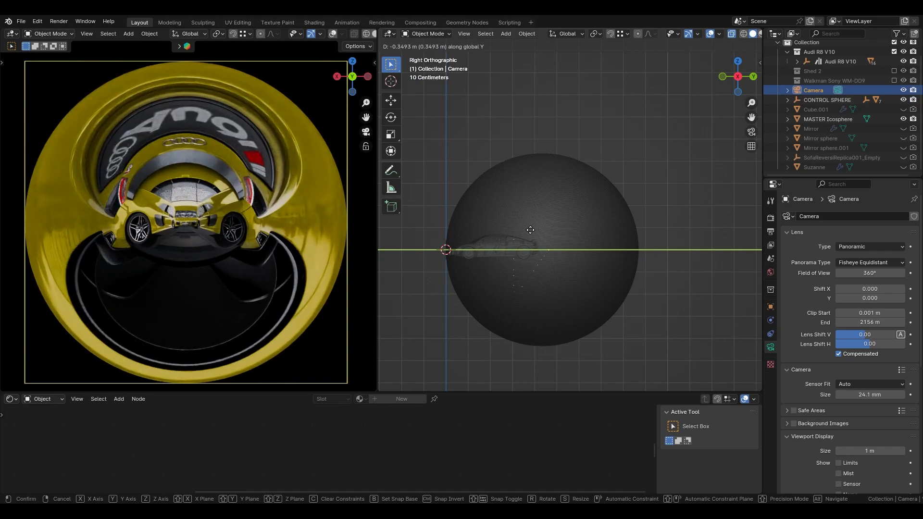
left_click(613, 236)
Try enlarging the MASTER Icosphere around the car, and undo the scaling
left_click(610, 229)
key("s")
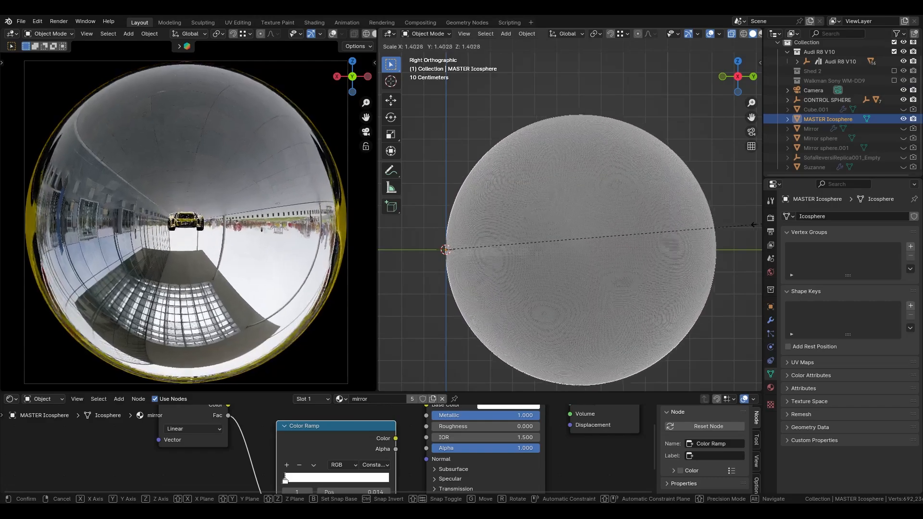
left_click(417, 228)
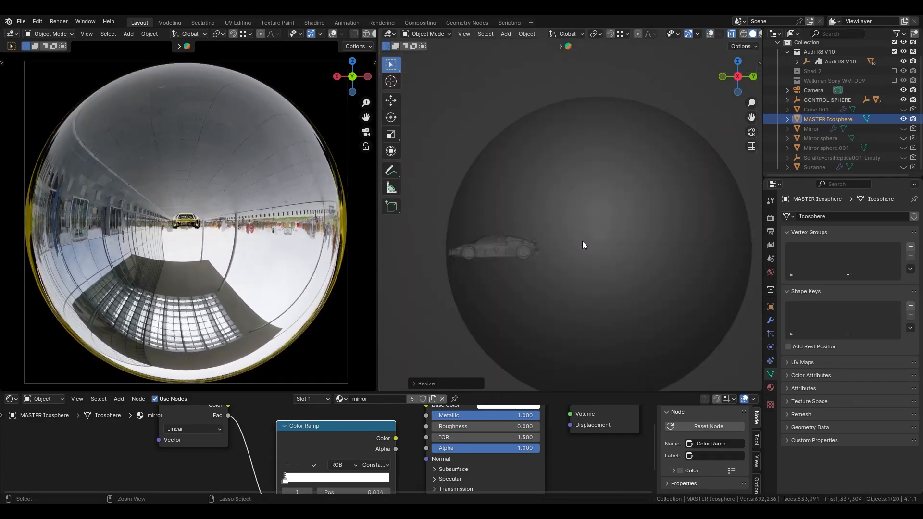
key("ctrl+z")
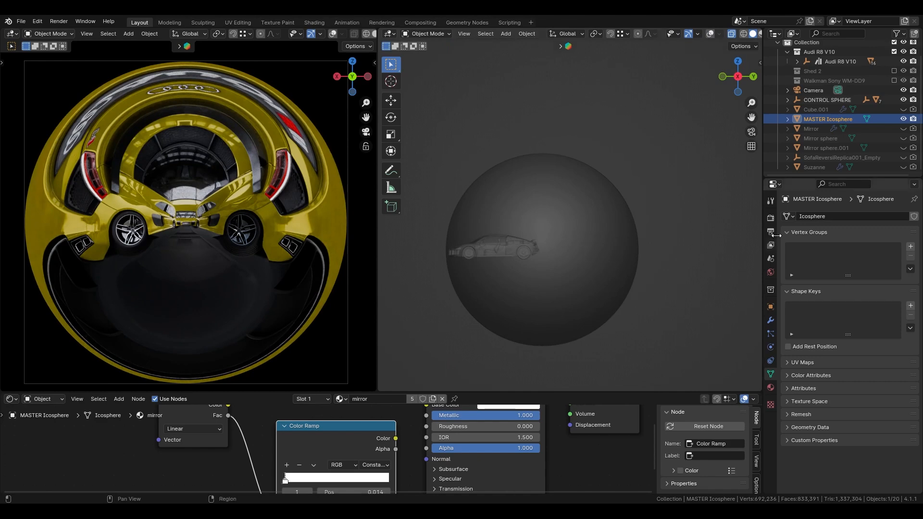
key("shift+alt+z")
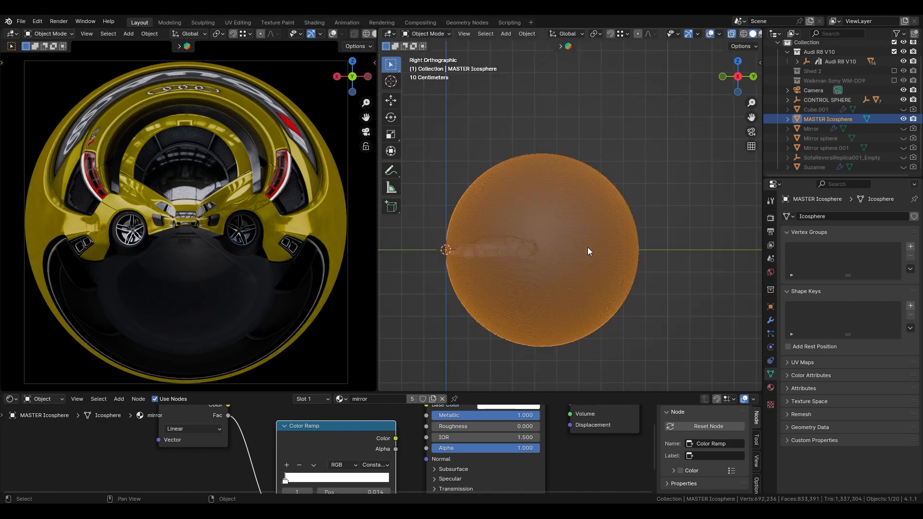
Try scaling the MASTER Icosphere down and up several times to compare the reflections, cancelling each attempt
key("s")
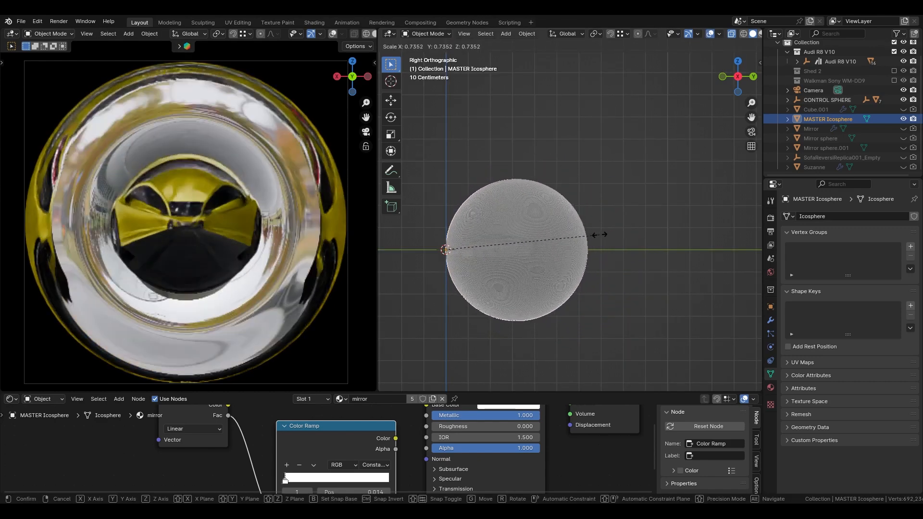
right_click(586, 236)
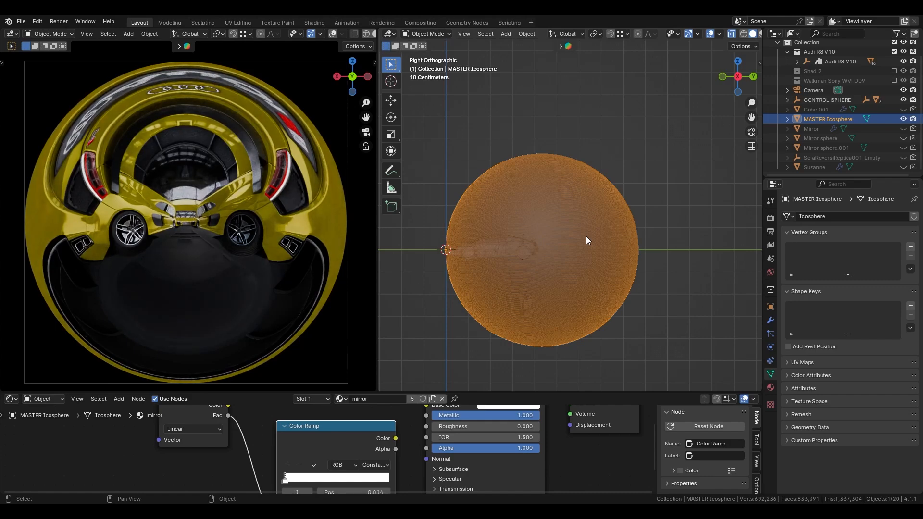
scroll(586, 235, "up", 1)
key("s")
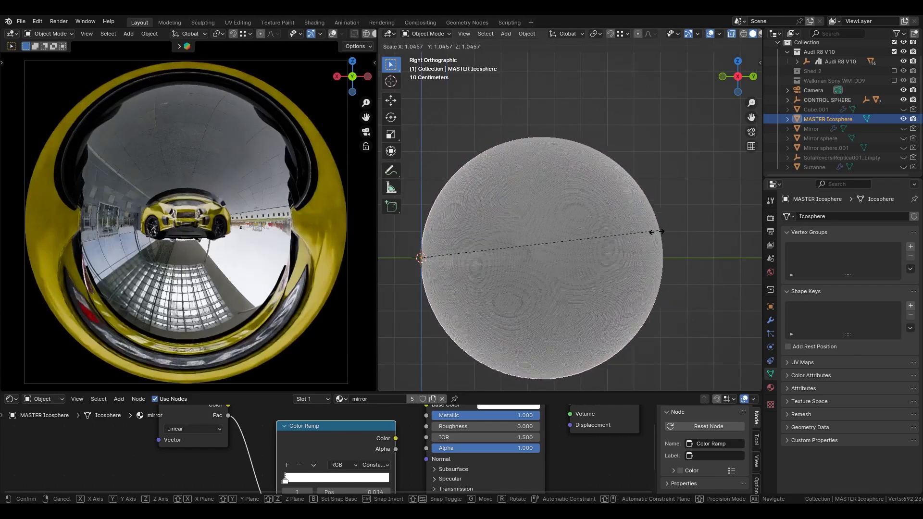
right_click(639, 238)
left_click(582, 254, "shift")
key("shift+alt+z")
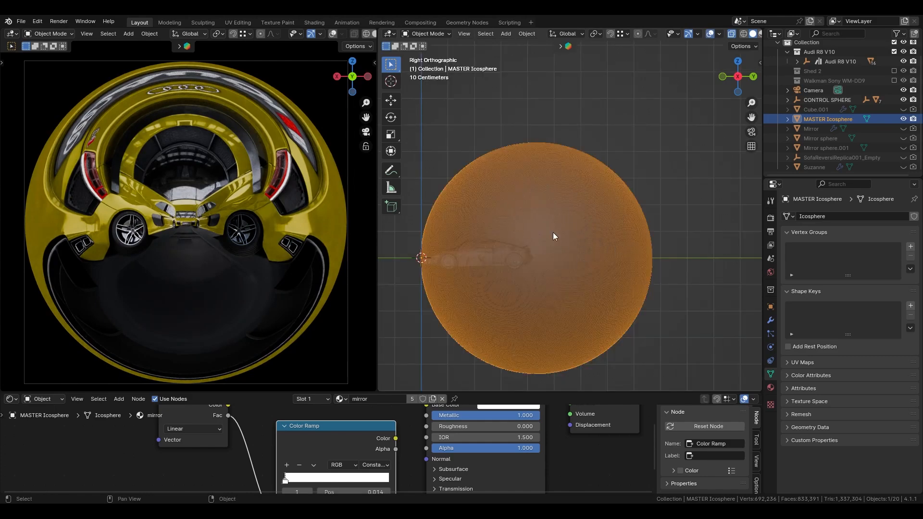
key("s")
right_click(675, 250)
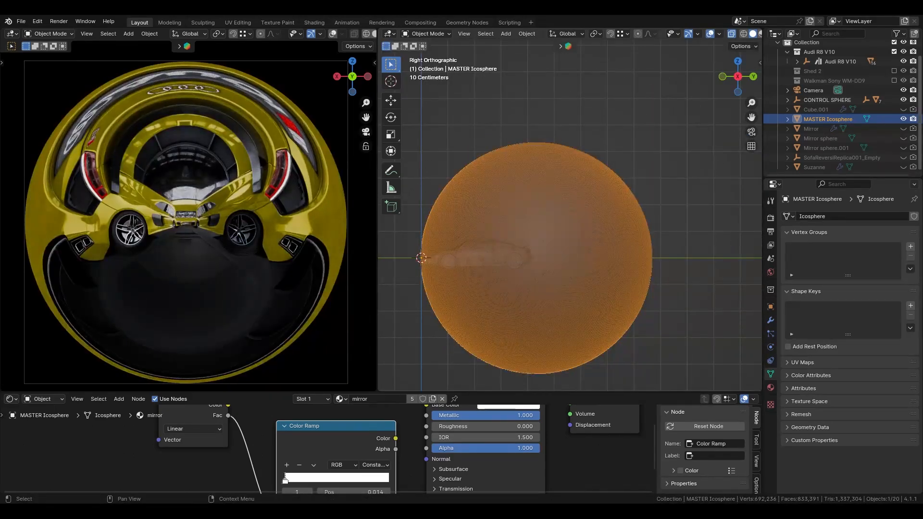
Try shifting the camera slightly along Y inside the sphere, and cancel the move
left_click(556, 246)
key("g")
key("y")
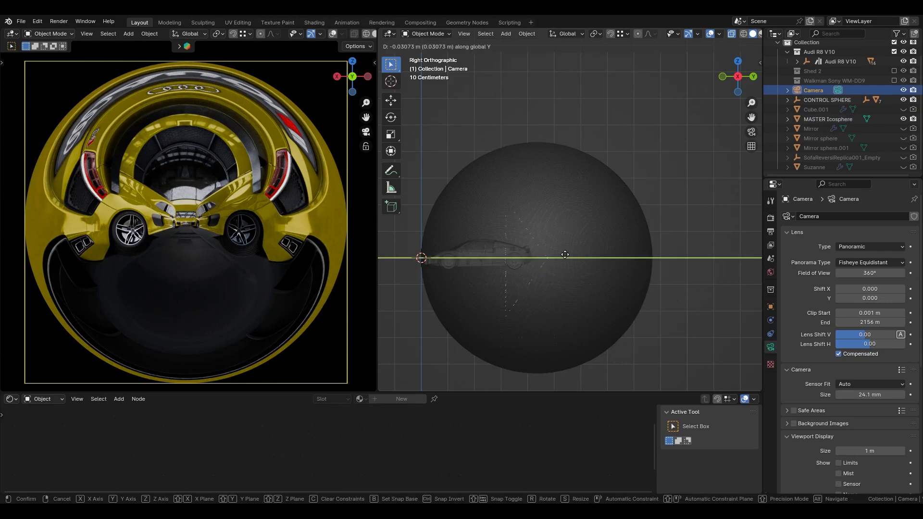
right_click(552, 260)
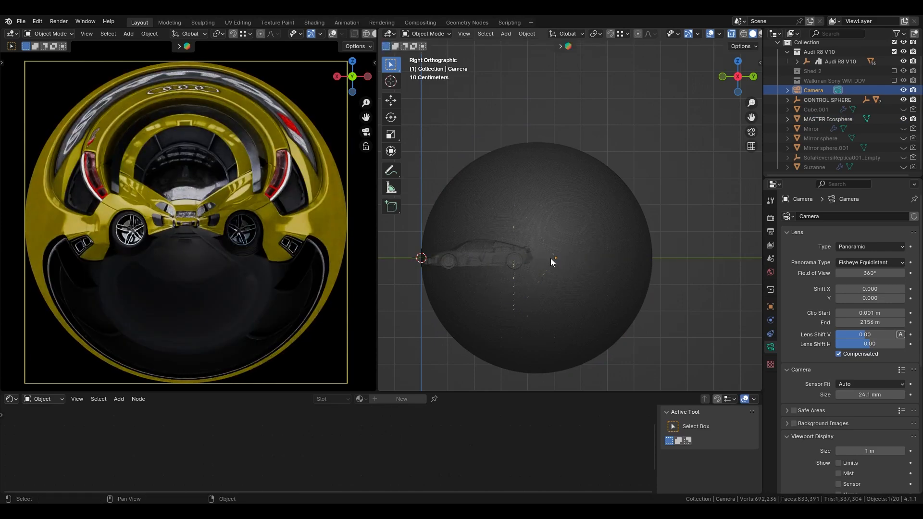
Try moving the Audi R8 V10 empty along Y inside the sphere twice, cancelling each move
left_click(630, 241)
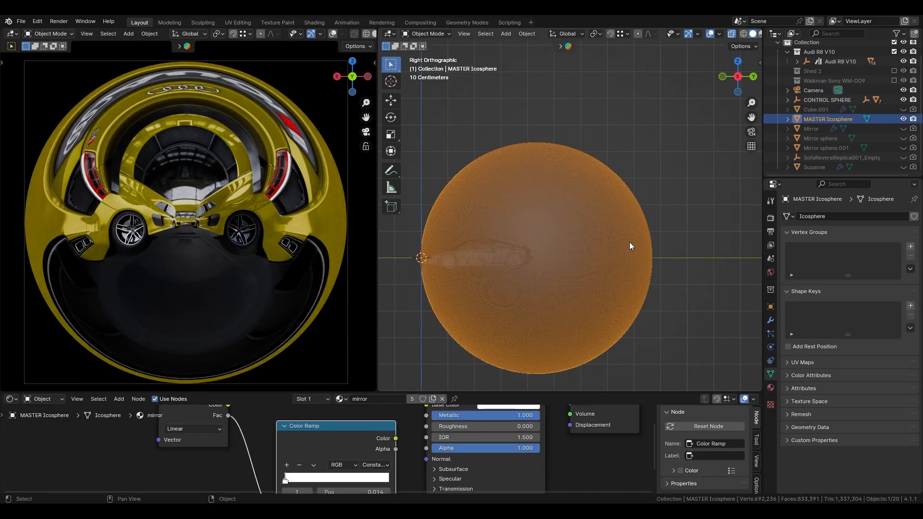
left_click(839, 62)
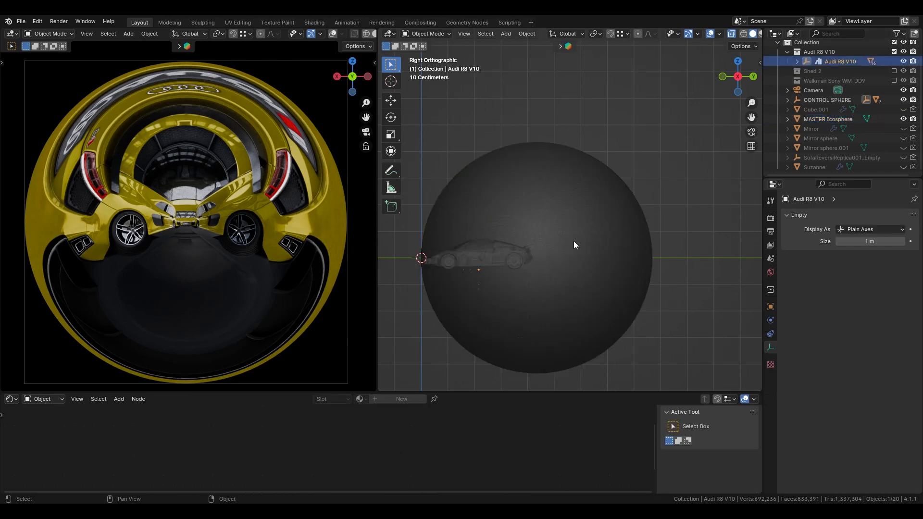
key("g")
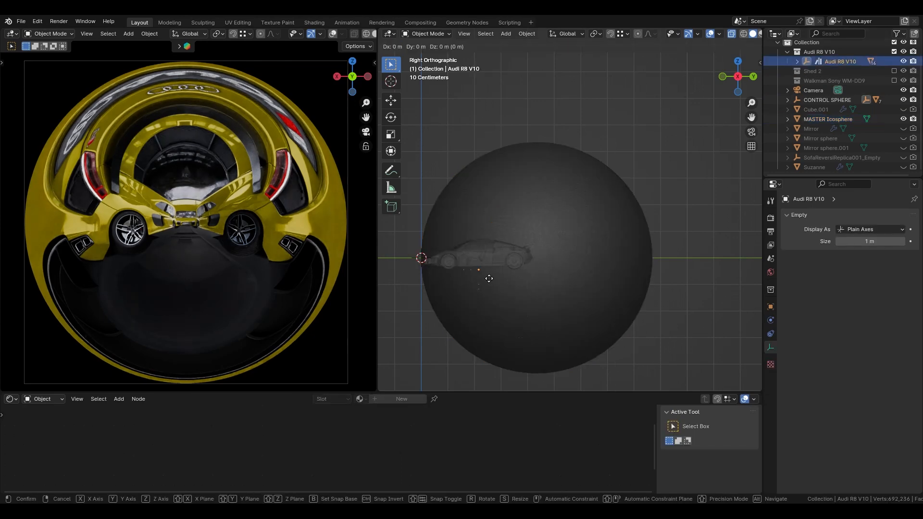
key("y")
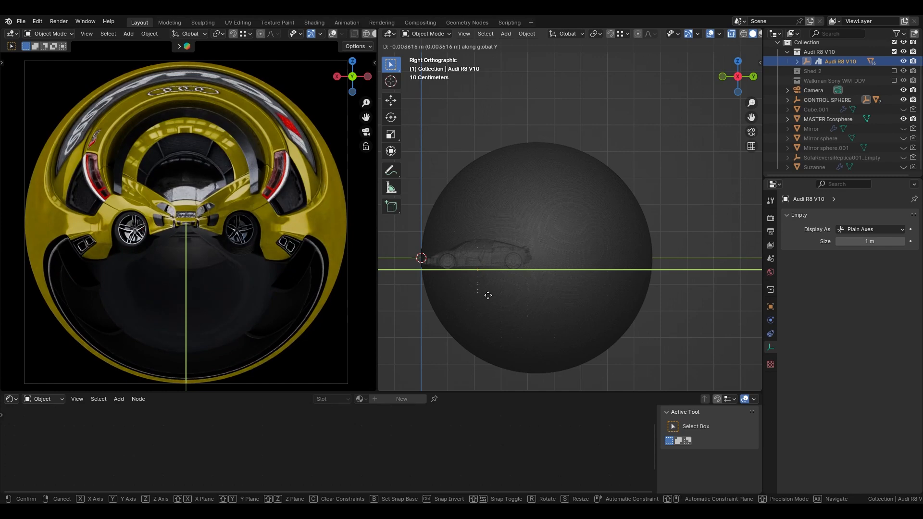
left_click(490, 295)
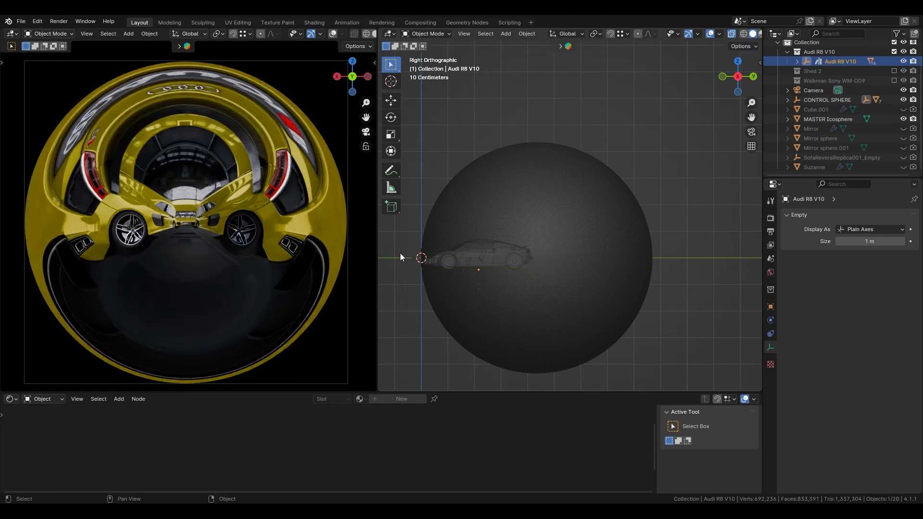
key("g")
key("y")
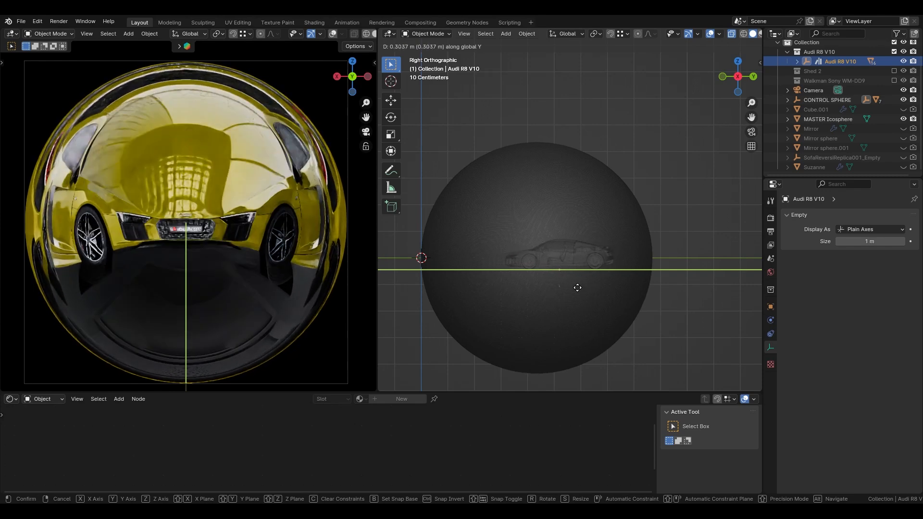
left_click(519, 297)
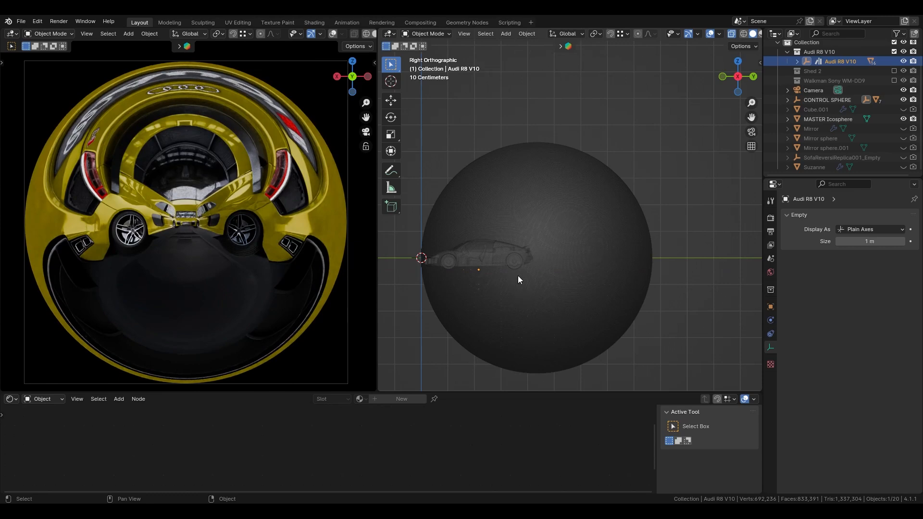
Try rotating the Audi R8 V10 about the global Z axis, inspect the distorted reflections up close, and clear the rotation
key("r")
key("z")
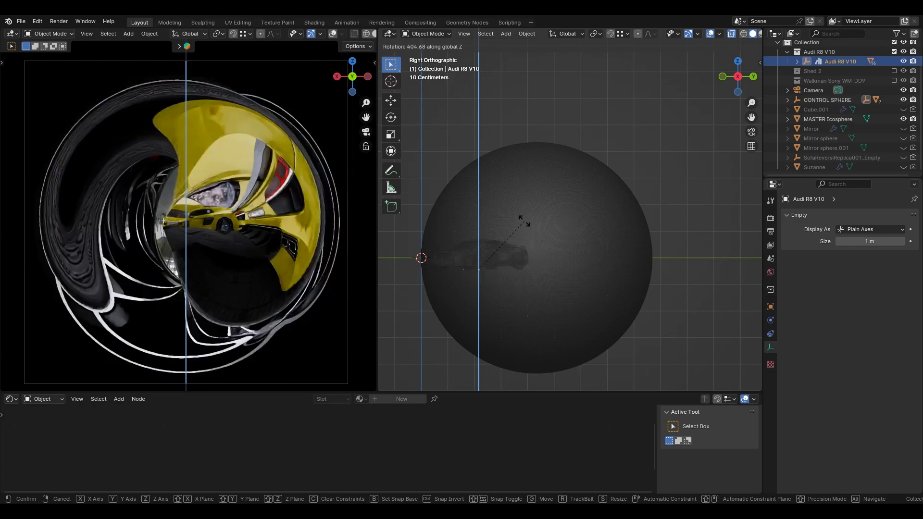
left_click(527, 217)
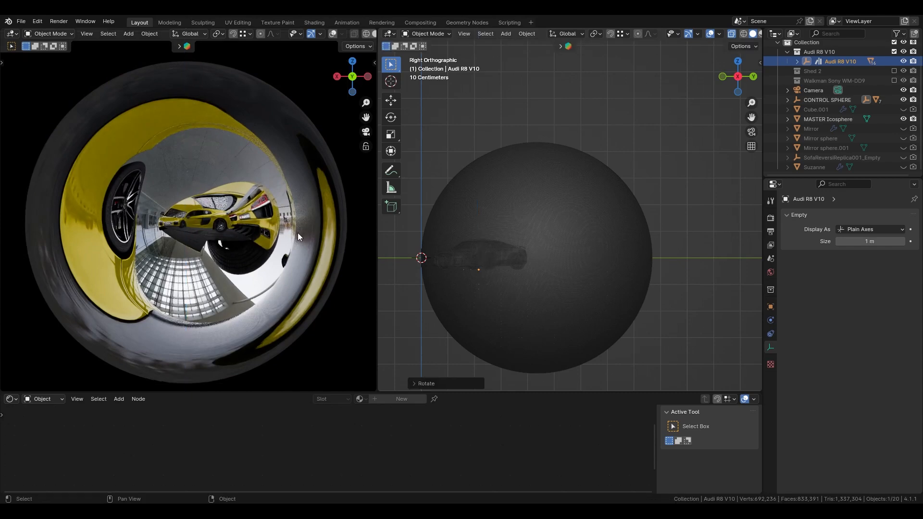
scroll(296, 232, "up", 6)
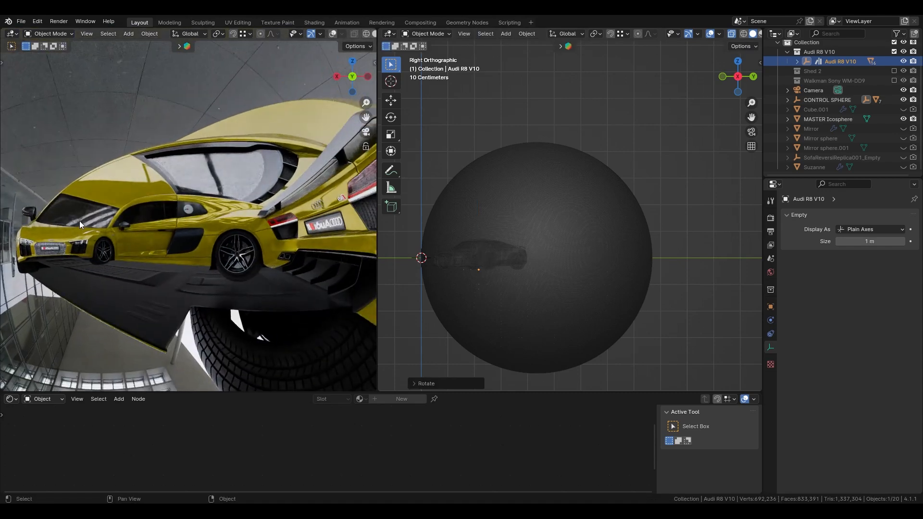
middle_click_drag(279, 351, 213, 258, "shift")
middle_click_drag(217, 205, 208, 310, "shift")
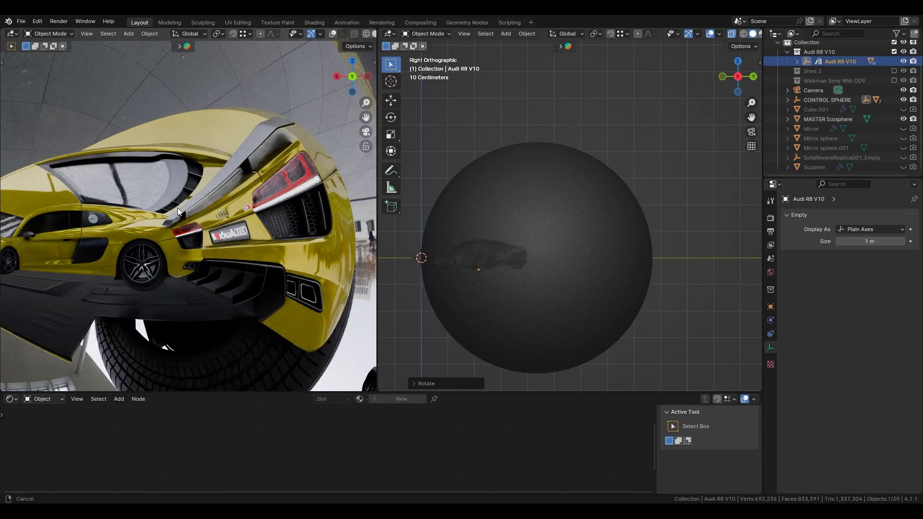
middle_click_drag(178, 208, 243, 258, "shift")
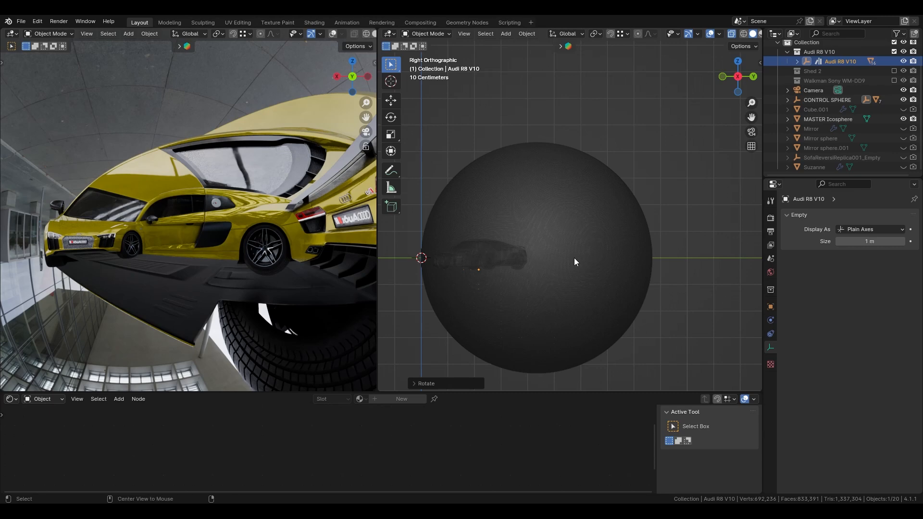
key("alt+r")
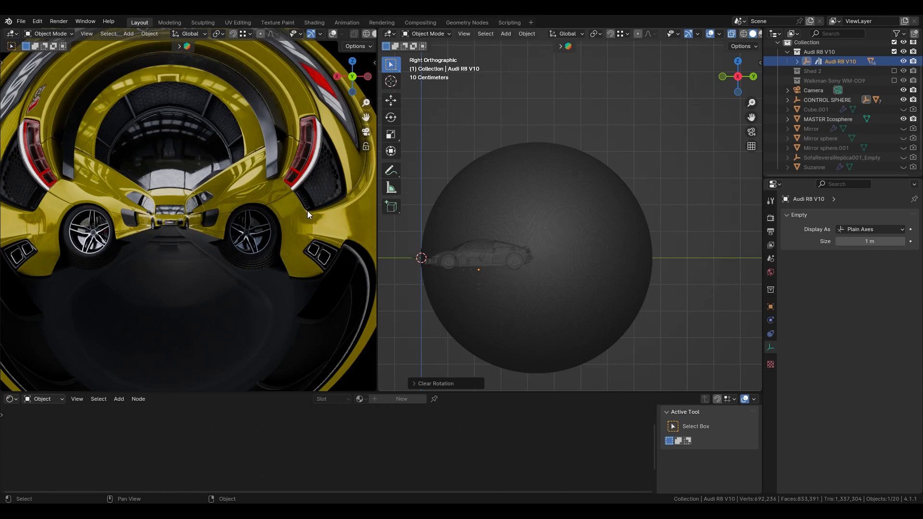
Deselect the car and examine the mirror sphere from outside in the rendered viewport, toggling the overlays
left_click(527, 124)
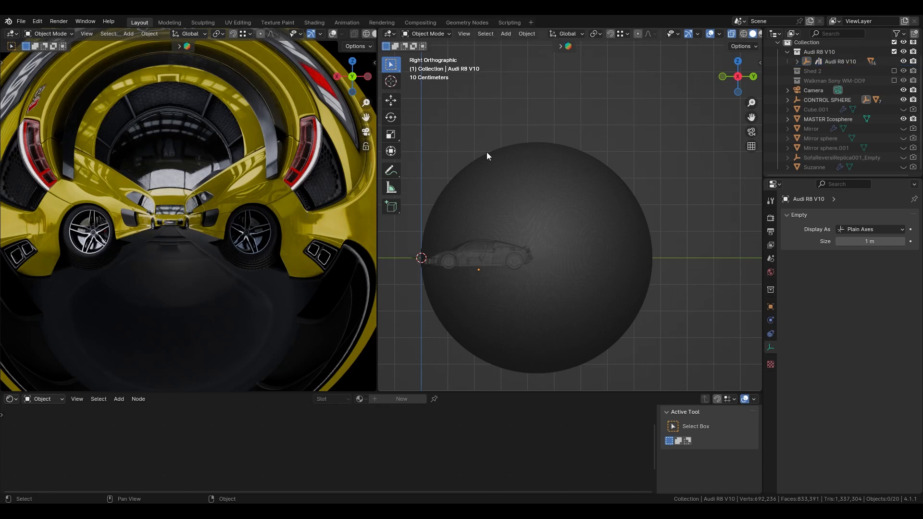
scroll(232, 216, "down", 6)
key("shift+alt+z")
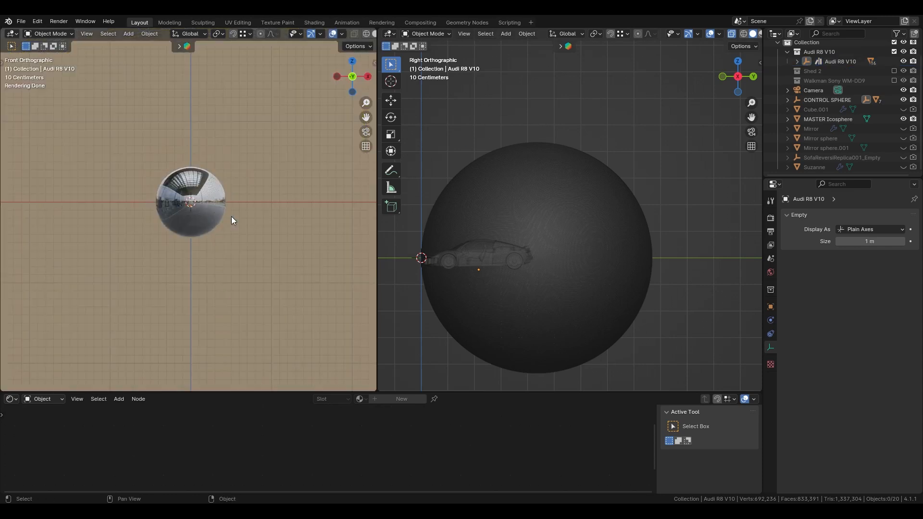
middle_click_drag(232, 216, 160, 239)
scroll(243, 207, "up", 3)
middle_click_drag(235, 230, 252, 249)
key("shift+alt+z")
middle_click_drag(555, 256, 587, 243)
Compare the object Ray Visibility settings of the MASTER Icosphere with those of the car's Vidros glass part
left_click(553, 251)
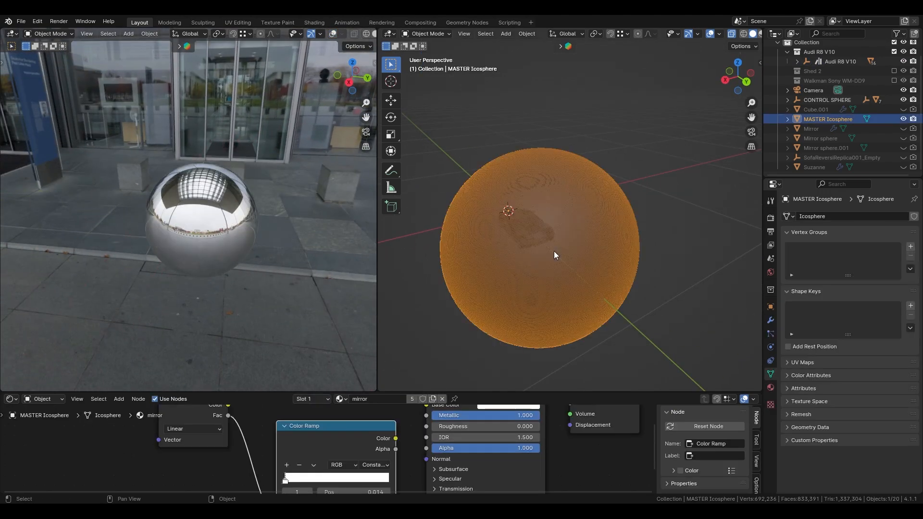
left_click(770, 309)
scroll(814, 414, "down", 8)
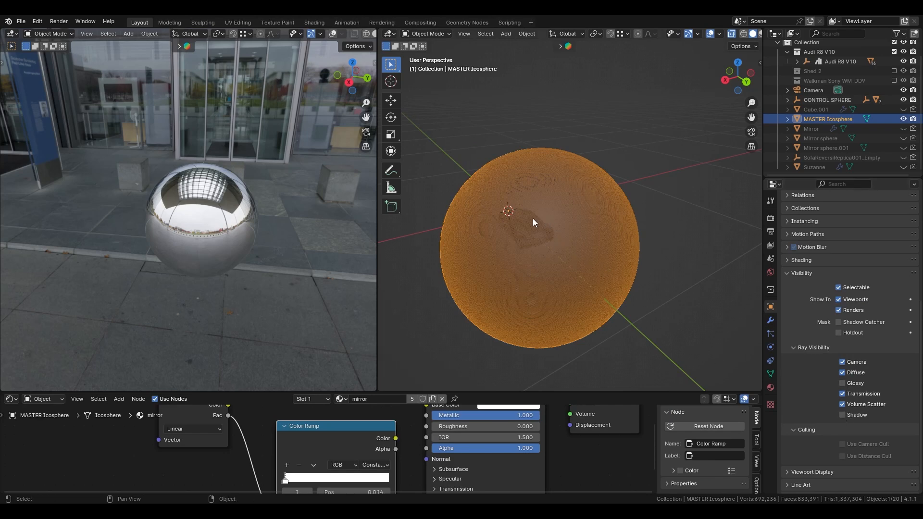
left_click(519, 225)
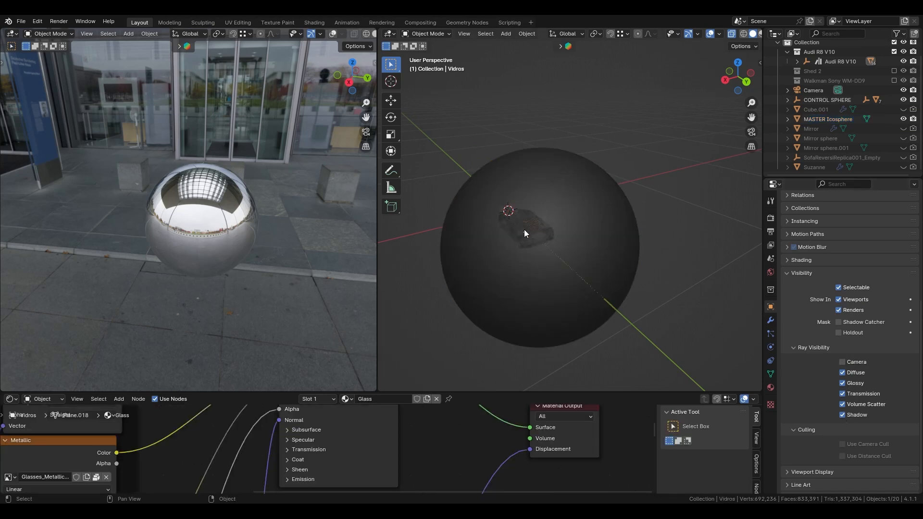